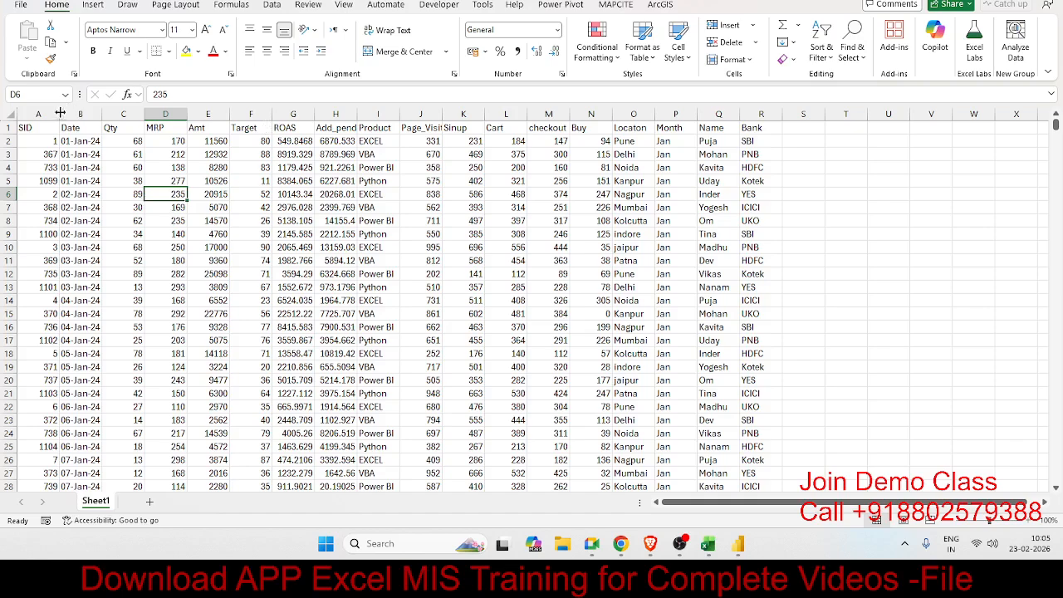
Create a PivotTable on a new worksheet from the data range Sheet1!$A$1:$R$1465.
left_click(42, 131)
left_click(88, 7)
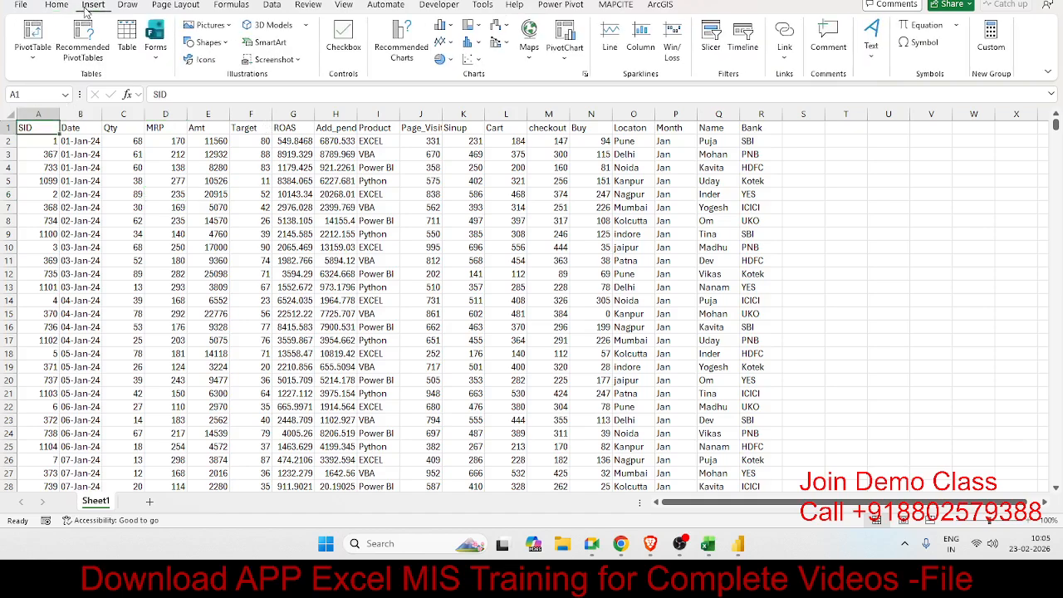
left_click(44, 42)
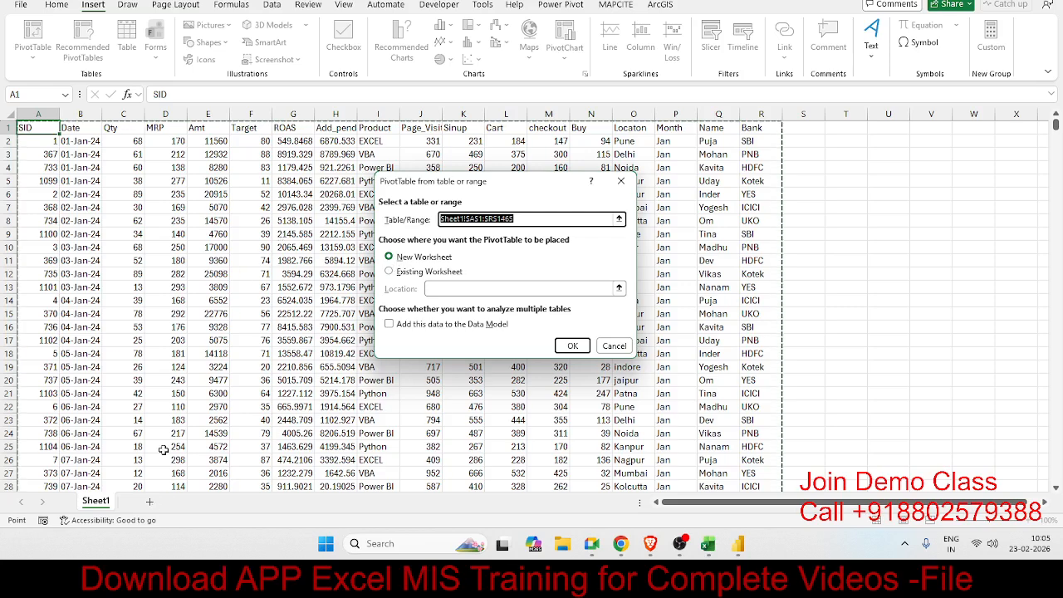
left_click(422, 274)
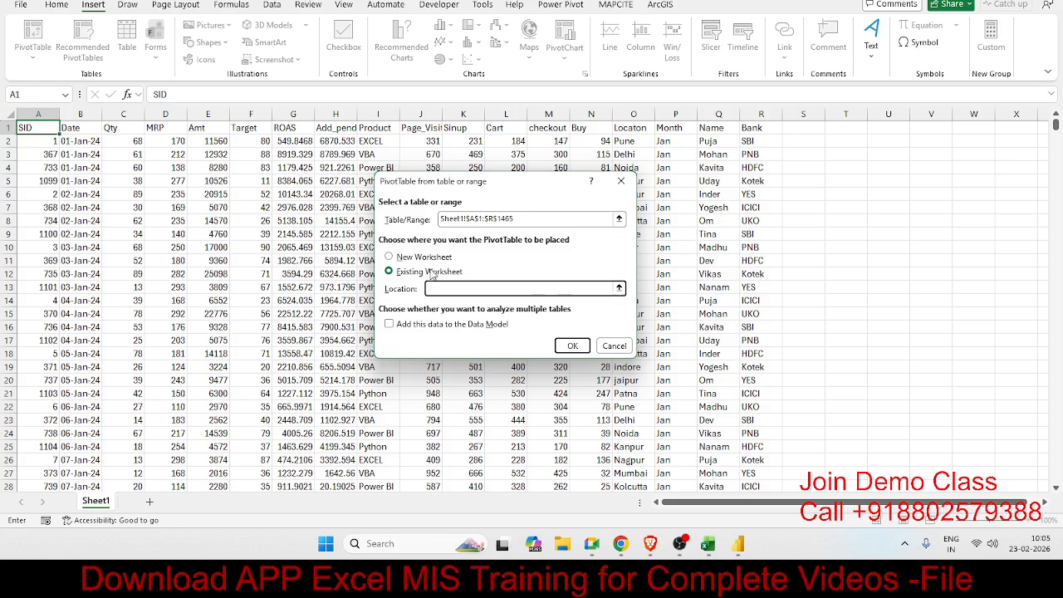
left_click(431, 259)
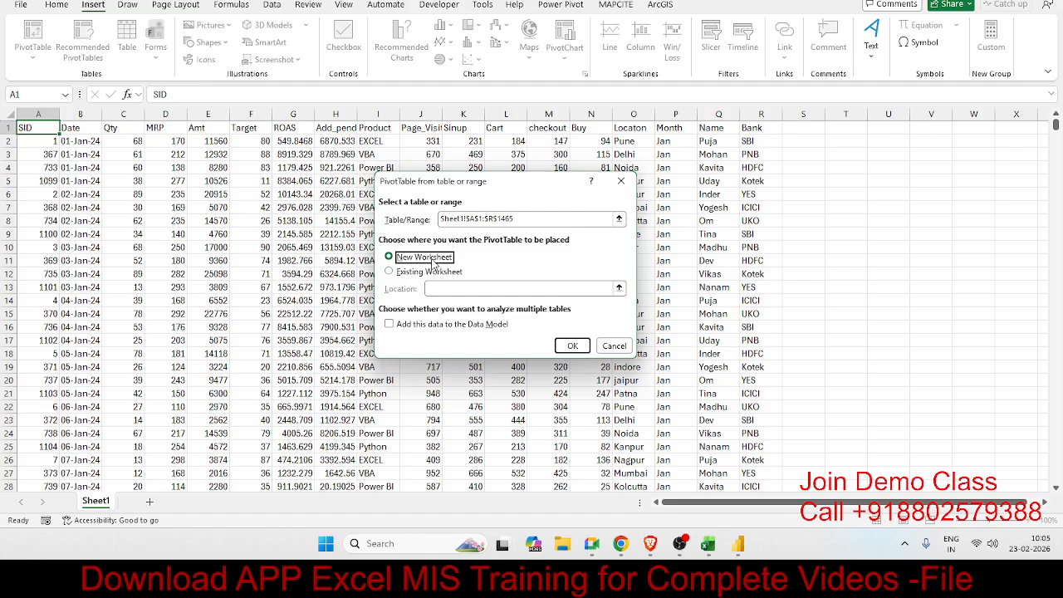
left_click(572, 346)
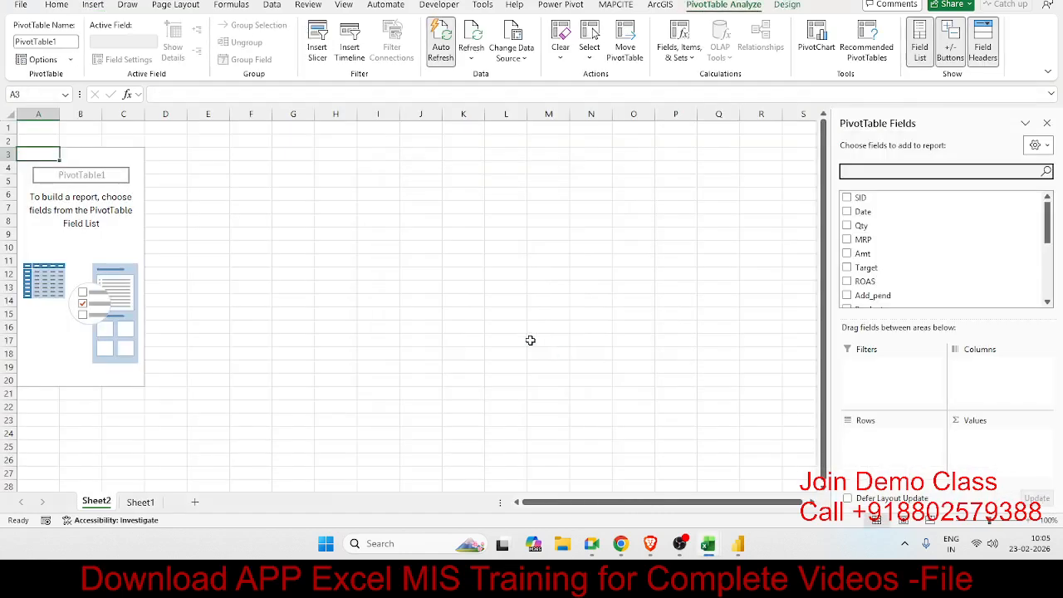
left_click(293, 233)
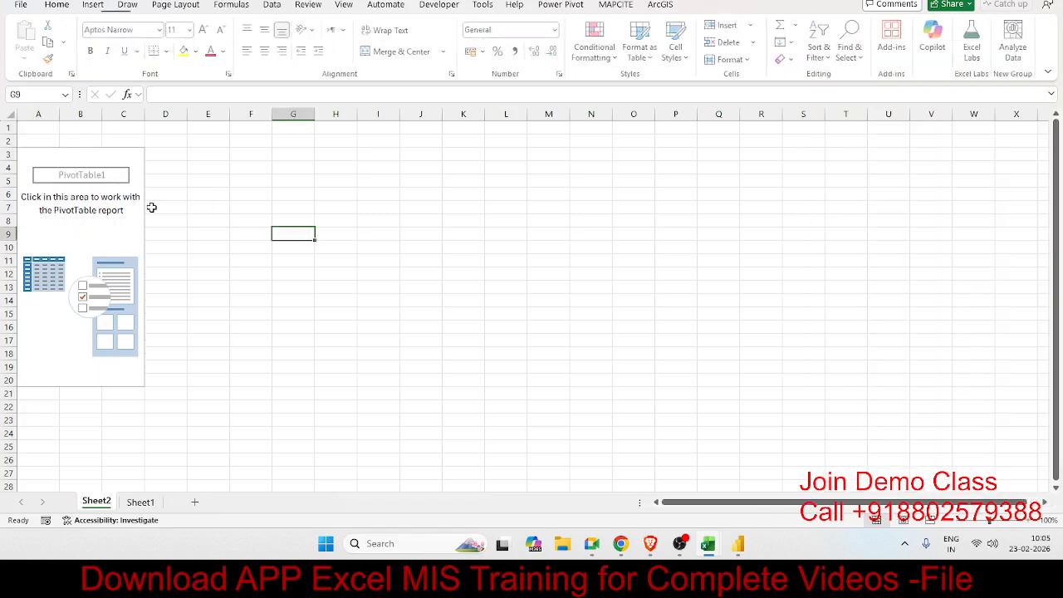
left_click(95, 217)
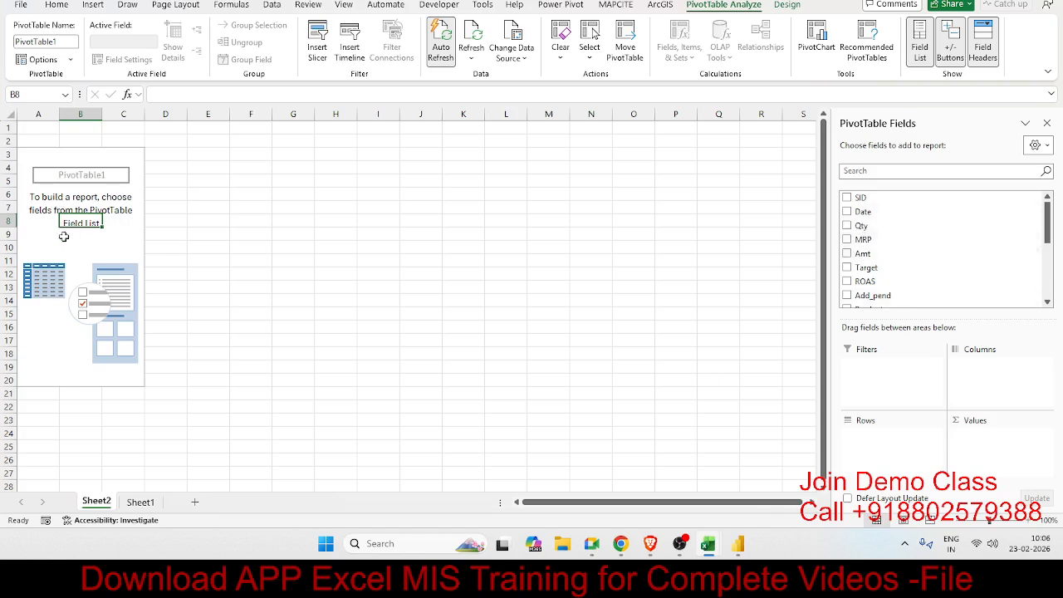
Add the Locaton field to the PivotTable's rows and select the listed city names.
scroll(905, 284, "down", 3)
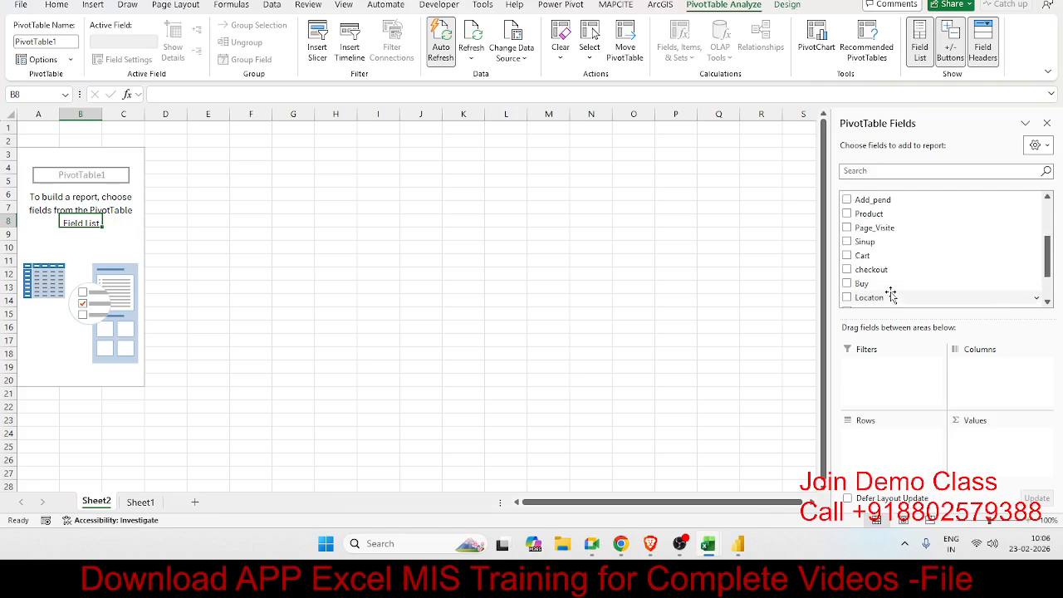
scroll(891, 295, "down", 2)
left_click_drag(869, 243, 906, 448)
left_click_drag(52, 170, 50, 281)
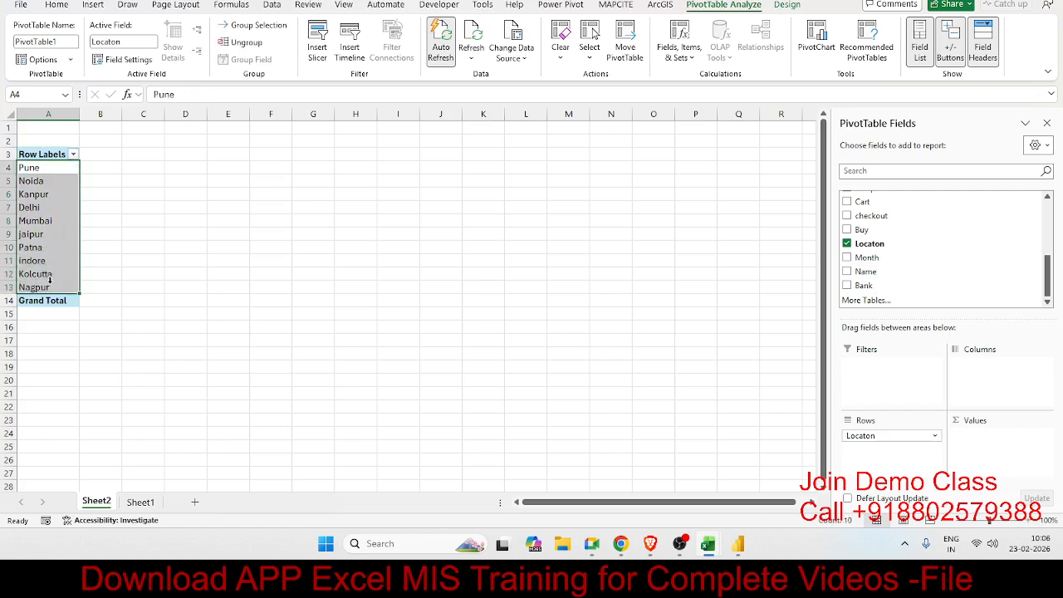
Add the Month field to the PivotTable's columns and select the month headings from Jan to Aug.
left_click_drag(866, 257, 993, 384)
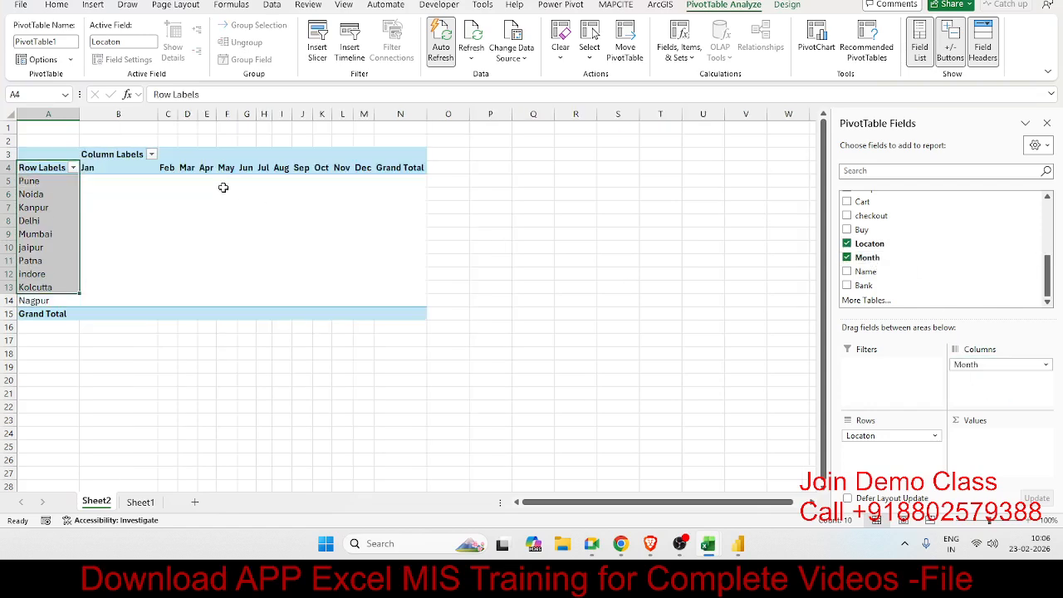
left_click(118, 169)
left_click_drag(159, 169, 283, 168)
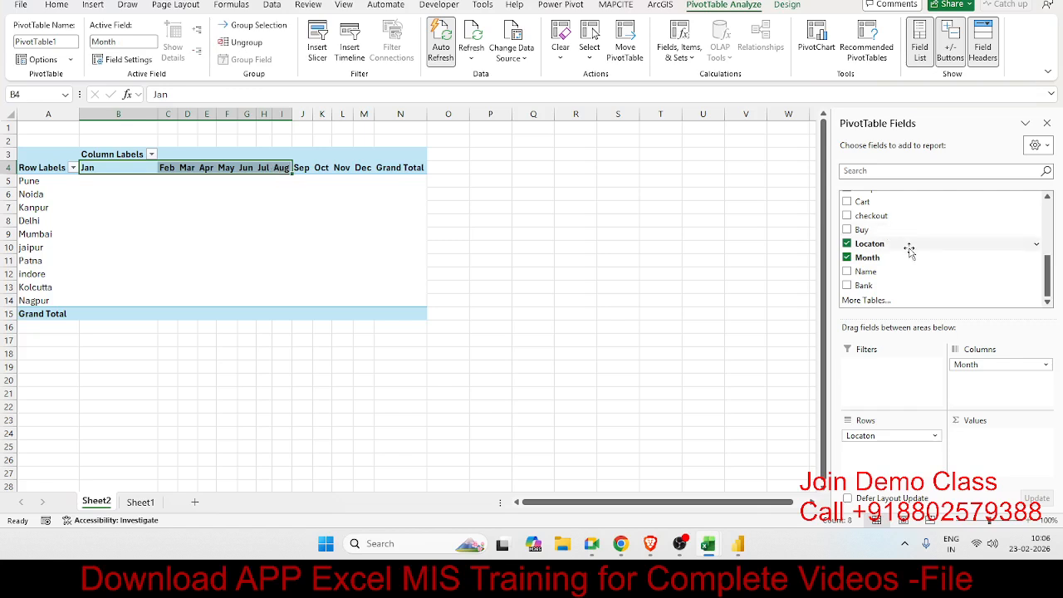
Add the Qty field to the PivotTable's values to sum quantity by location and month.
scroll(909, 251, "up", 2)
scroll(910, 250, "up", 2)
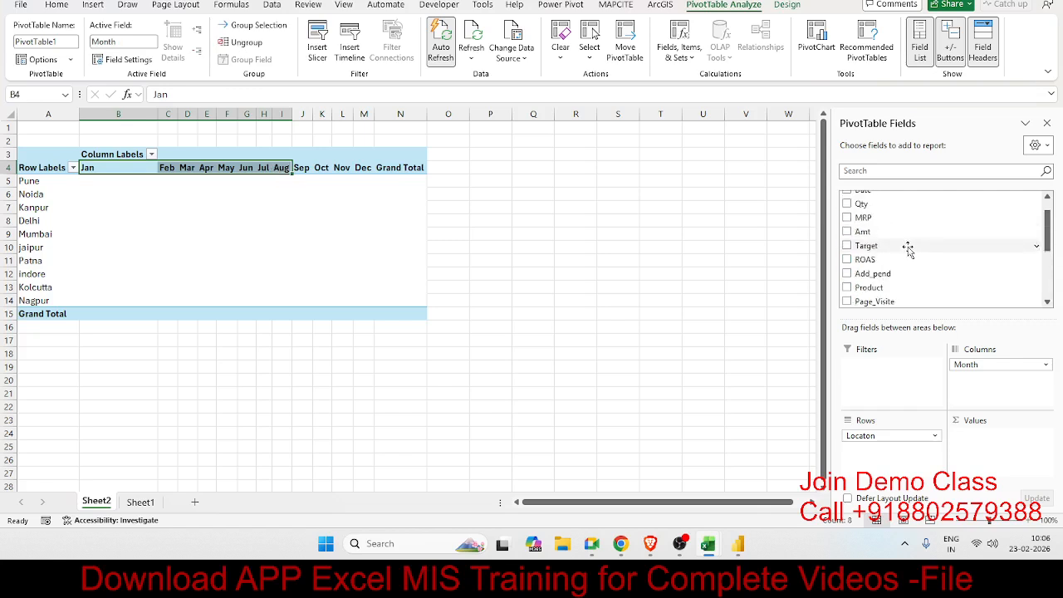
left_click_drag(862, 205, 990, 441)
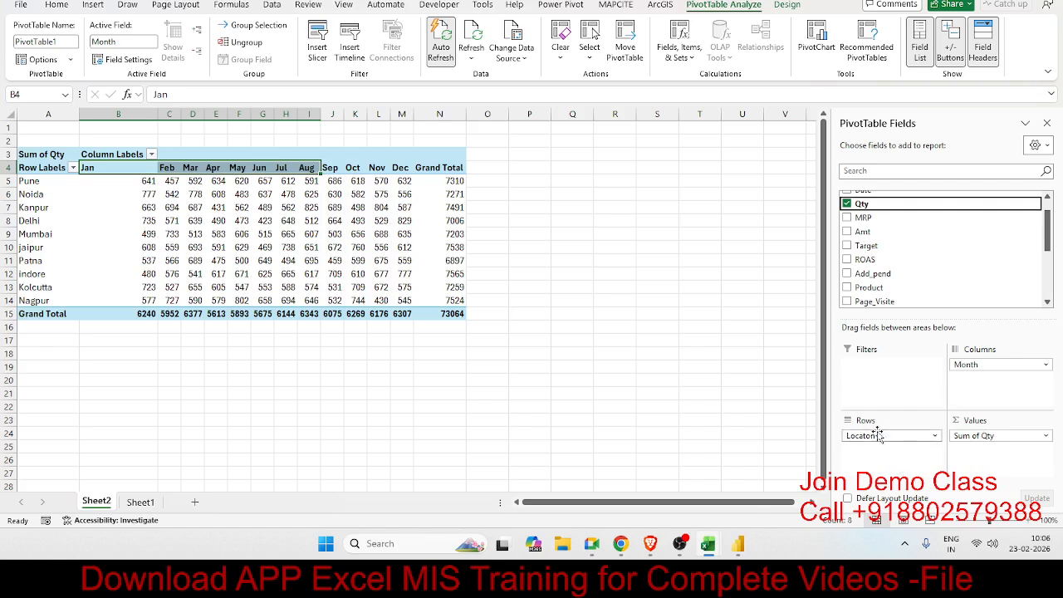
left_click_drag(47, 188, 47, 308)
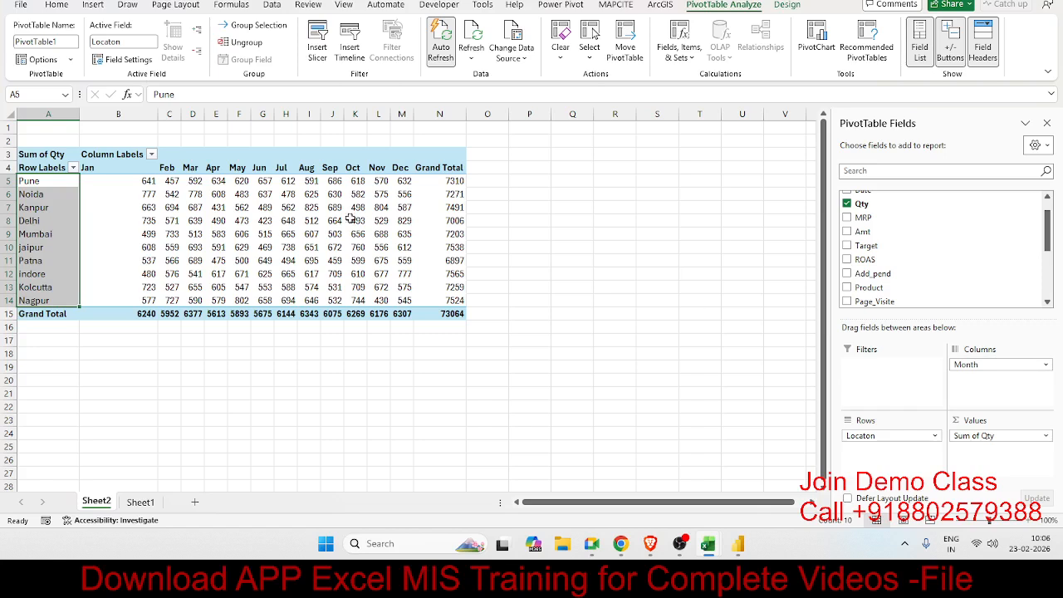
left_click_drag(114, 171, 404, 170)
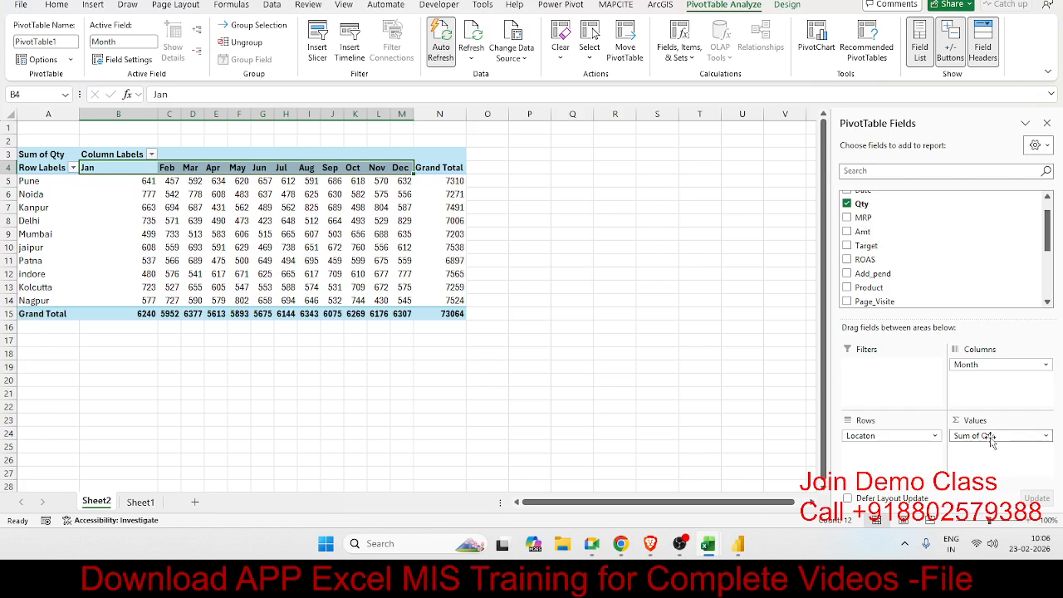
Look through the calculation types in the Qty value field settings, from Count to Var, and keep Sum.
left_click(1043, 438)
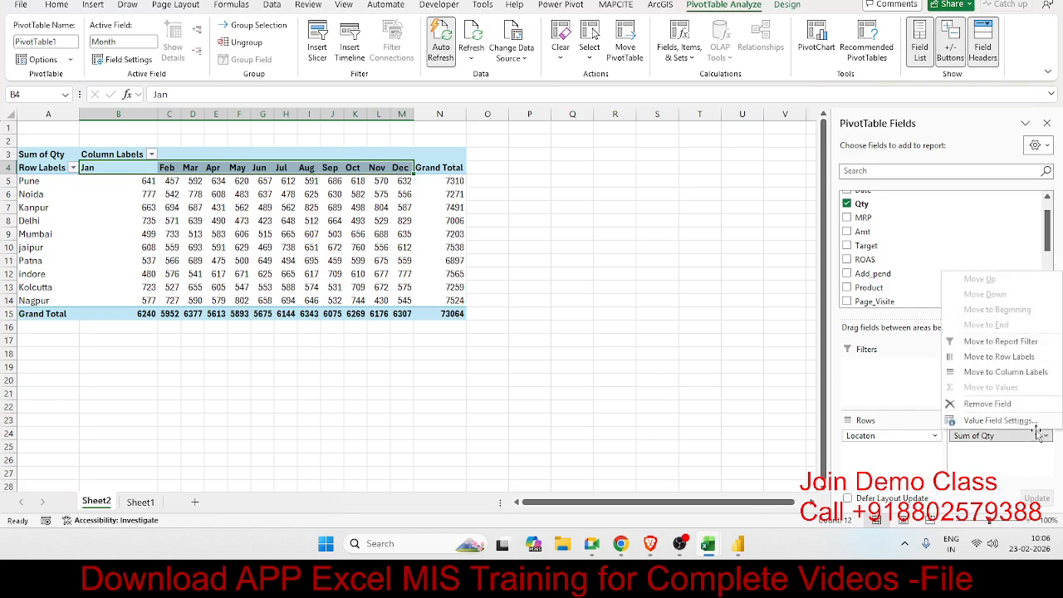
left_click(1015, 421)
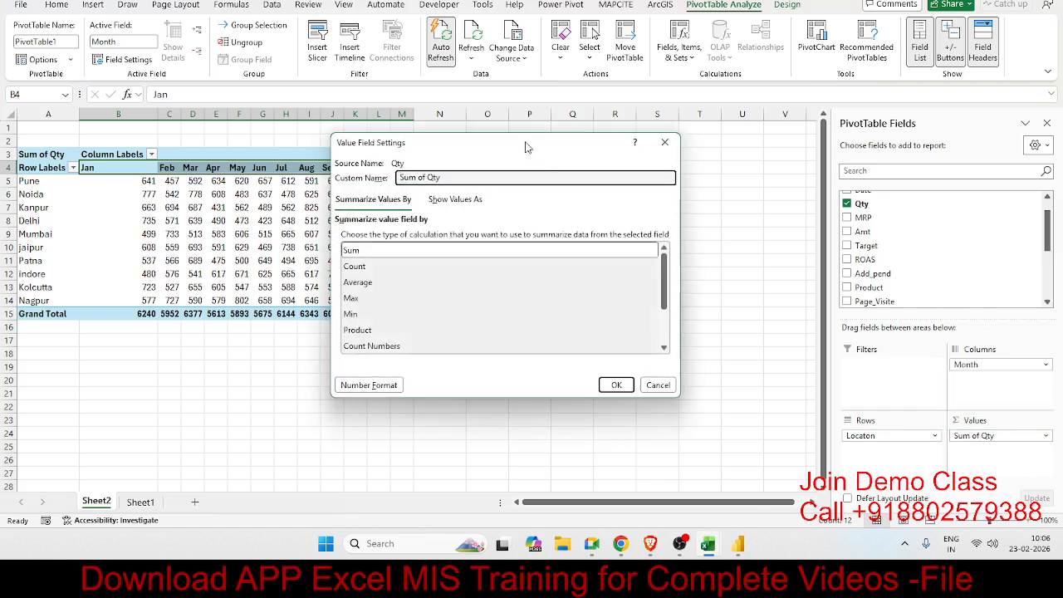
left_click_drag(529, 148, 466, 23)
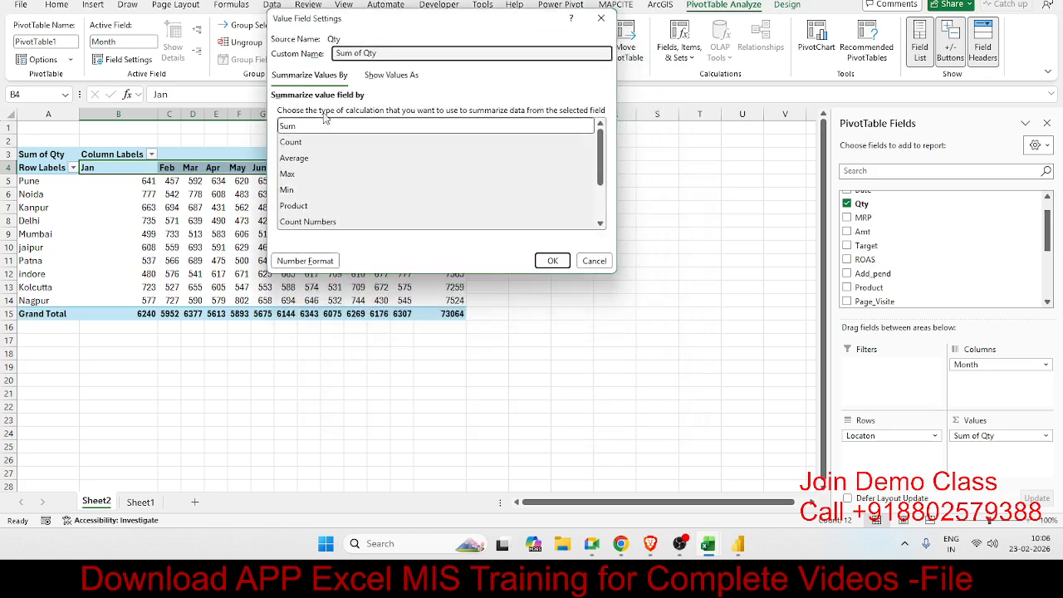
left_click(292, 142)
left_click(297, 159)
left_click(293, 174)
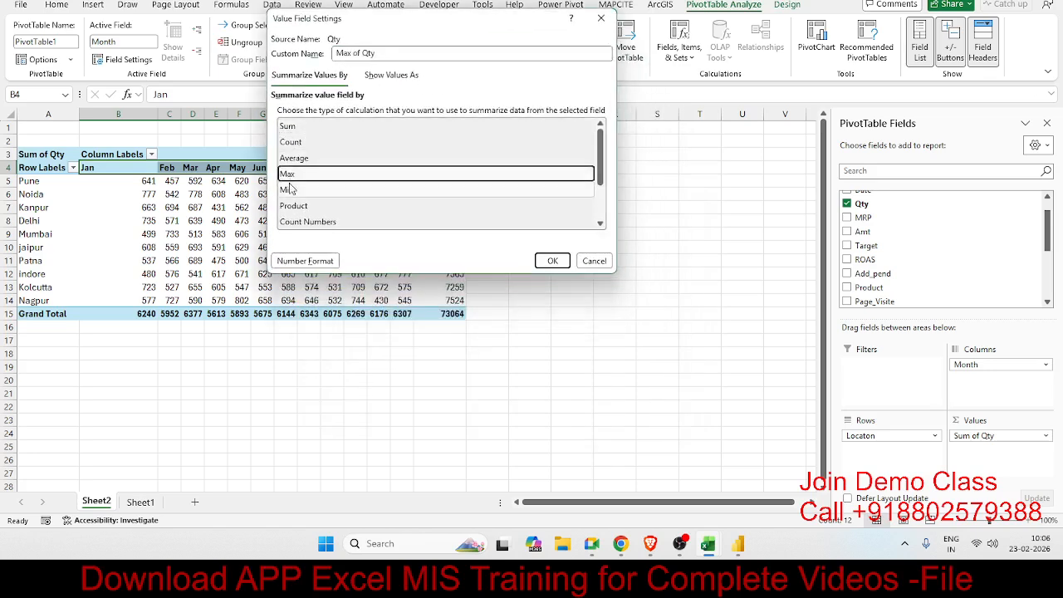
left_click(293, 190)
left_click(294, 206)
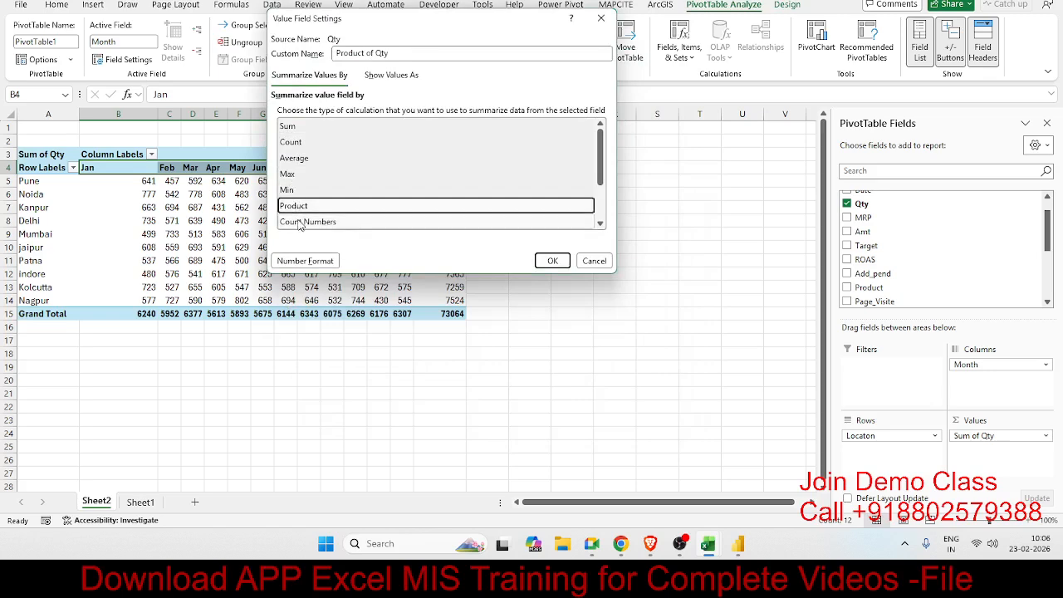
left_click(295, 221)
left_click(297, 206)
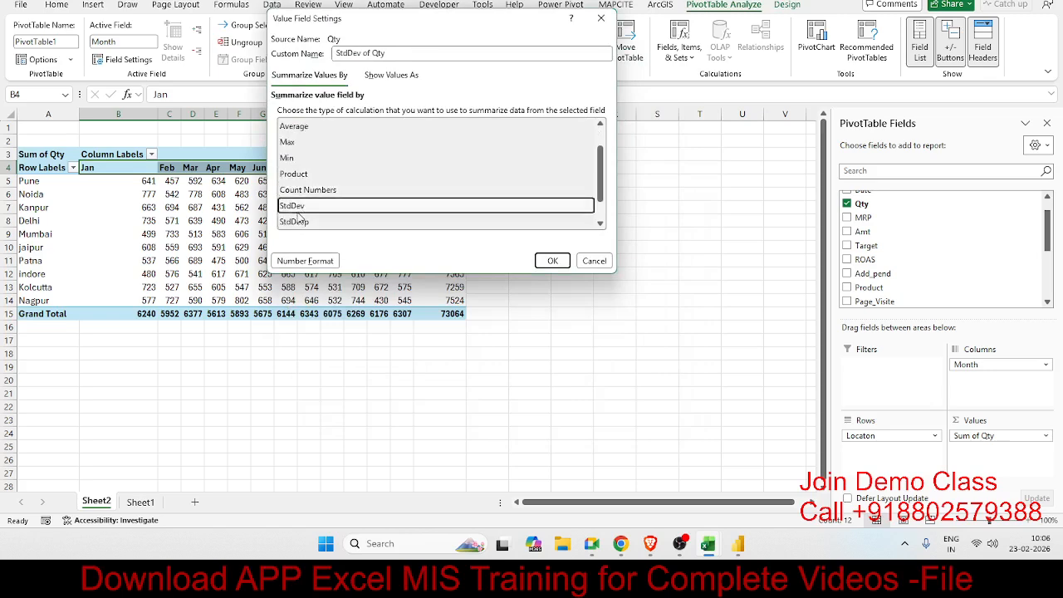
left_click(298, 221)
left_click(297, 206)
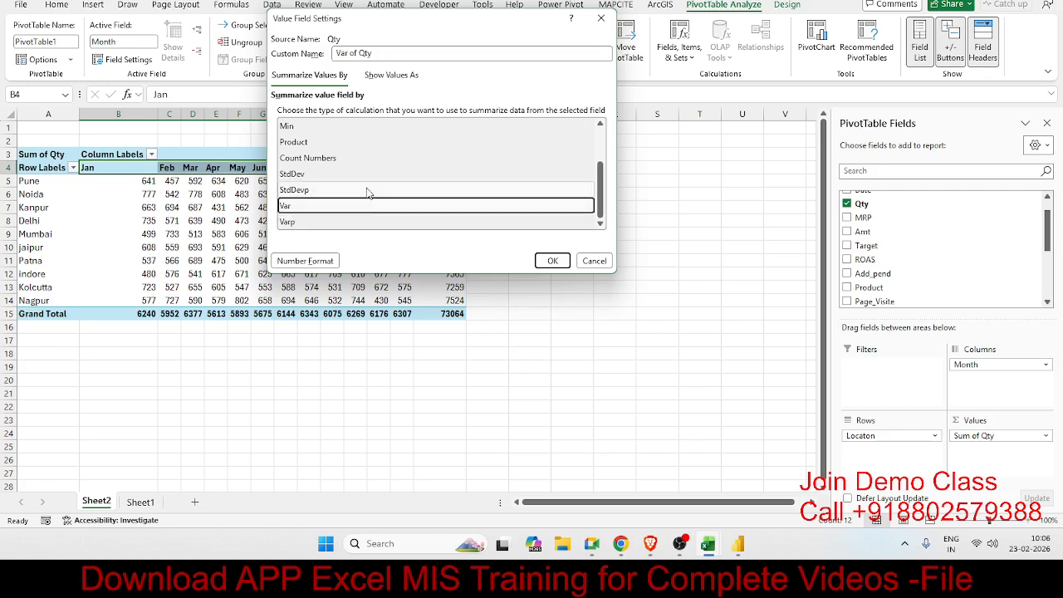
scroll(368, 193, "up", 2)
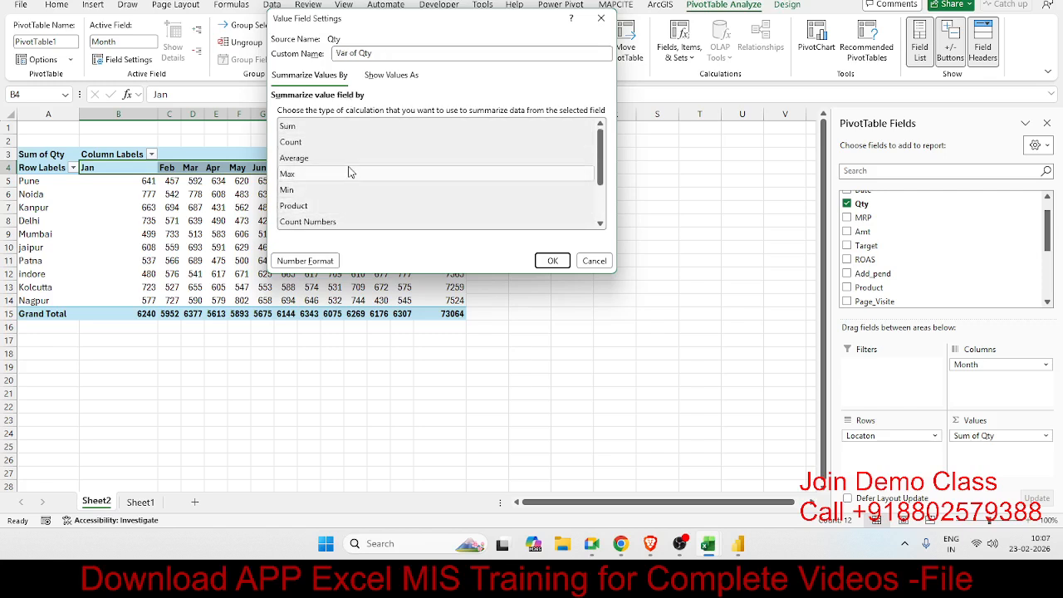
left_click(323, 128)
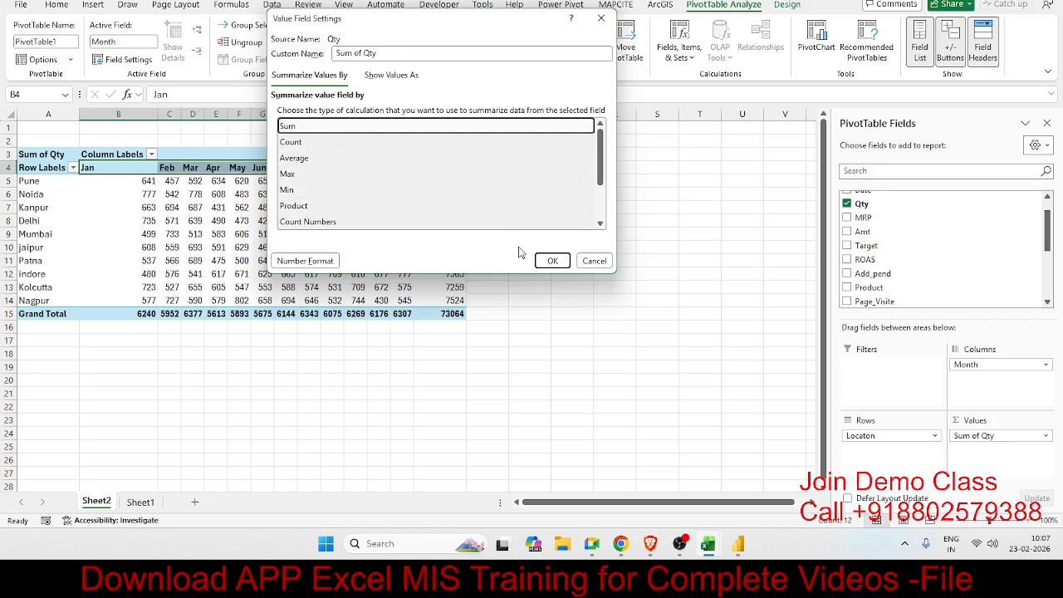
left_click(552, 260)
Add the Product field as a report filter and filter the PivotTable to EXCEL.
left_click_drag(197, 208, 304, 277)
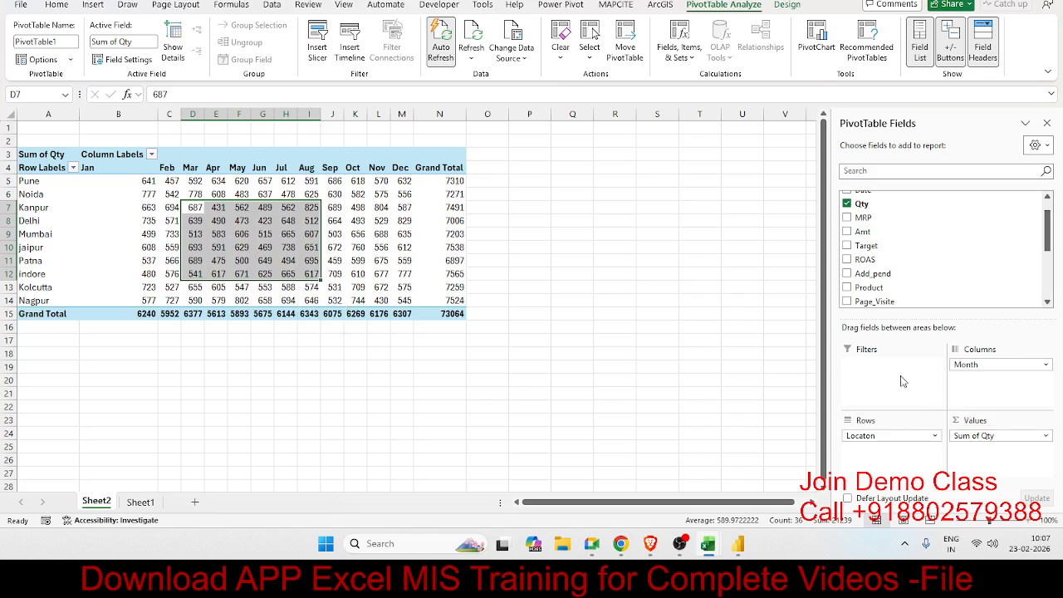
left_click(143, 192)
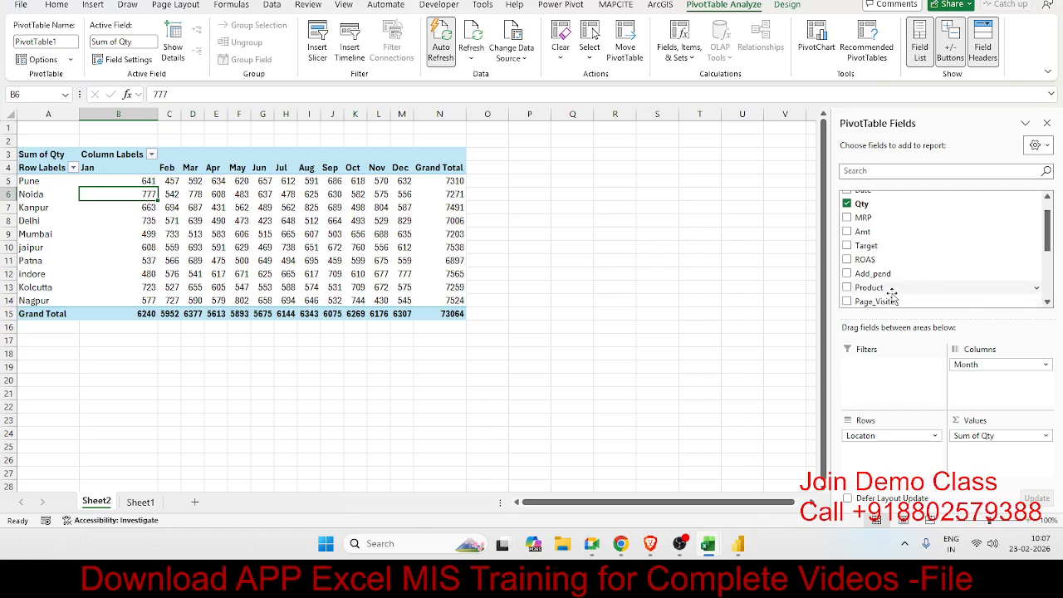
left_click_drag(891, 294, 880, 366)
left_click(151, 128)
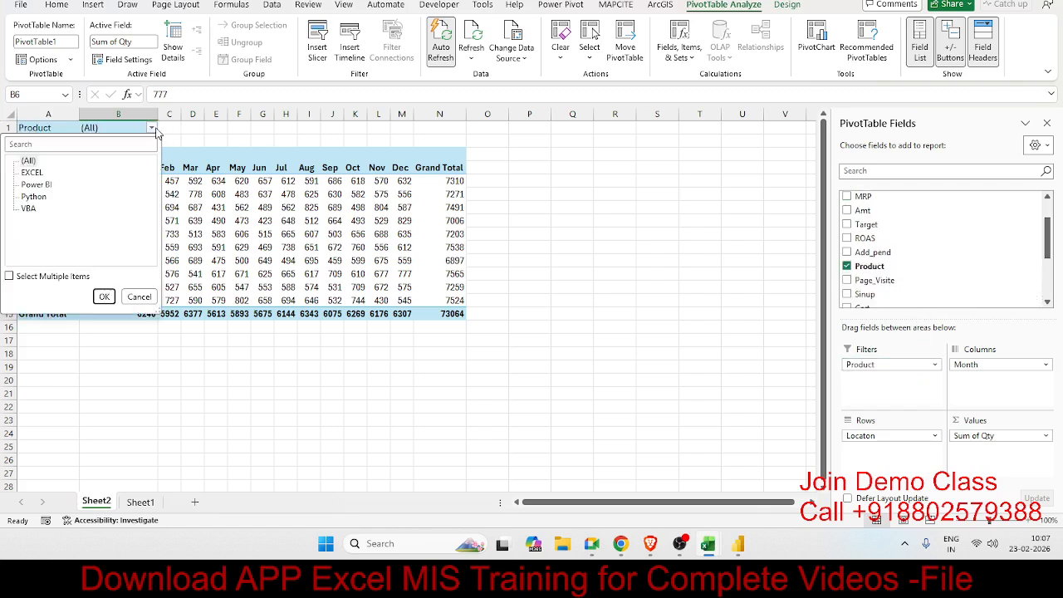
left_click(44, 174)
left_click(104, 296)
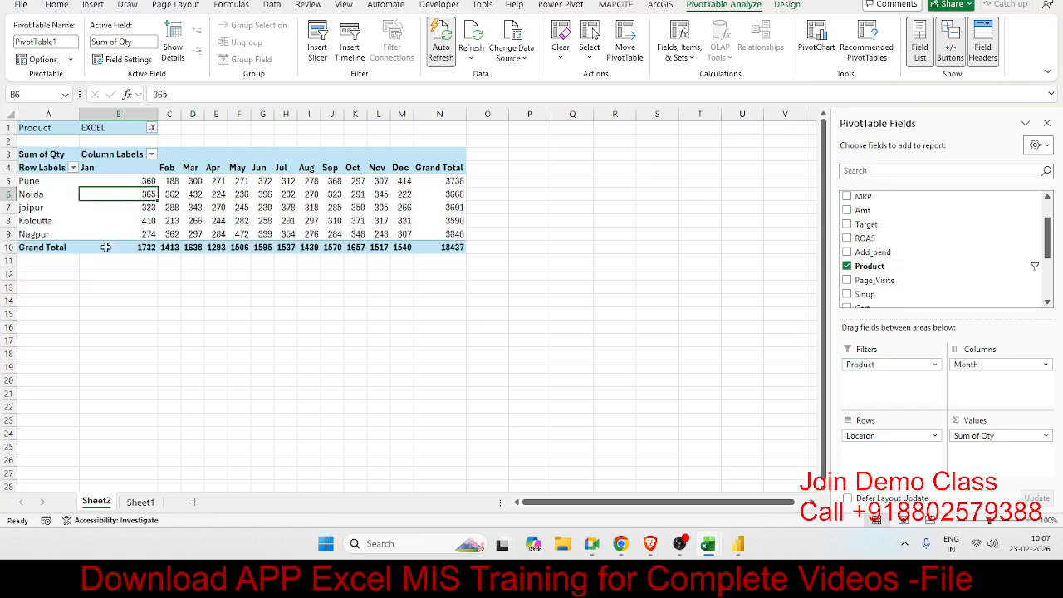
Change the Product report filter to Power BI.
left_click(151, 128)
left_click(43, 184)
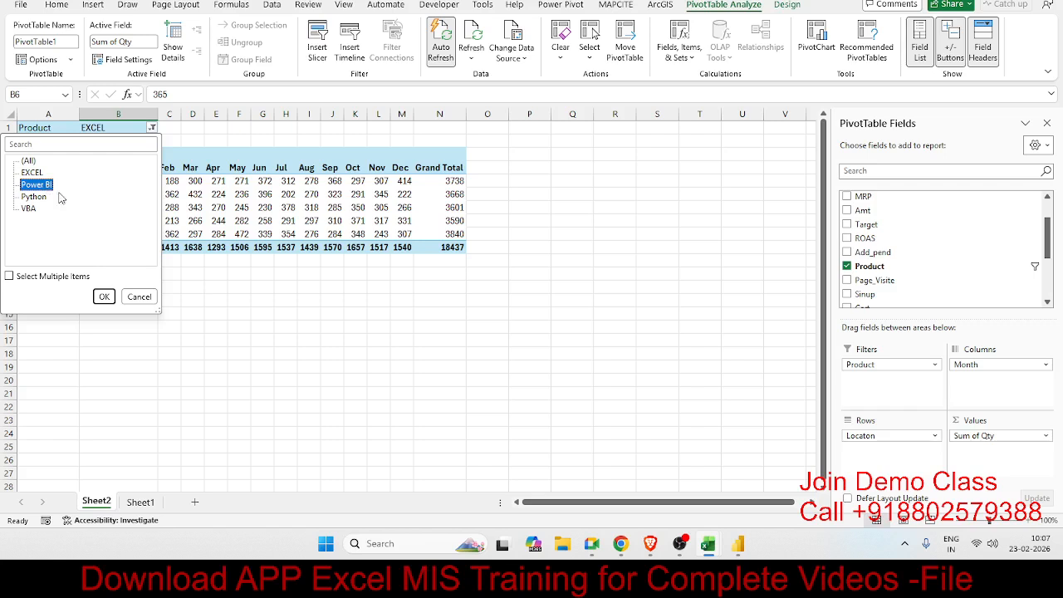
left_click(104, 296)
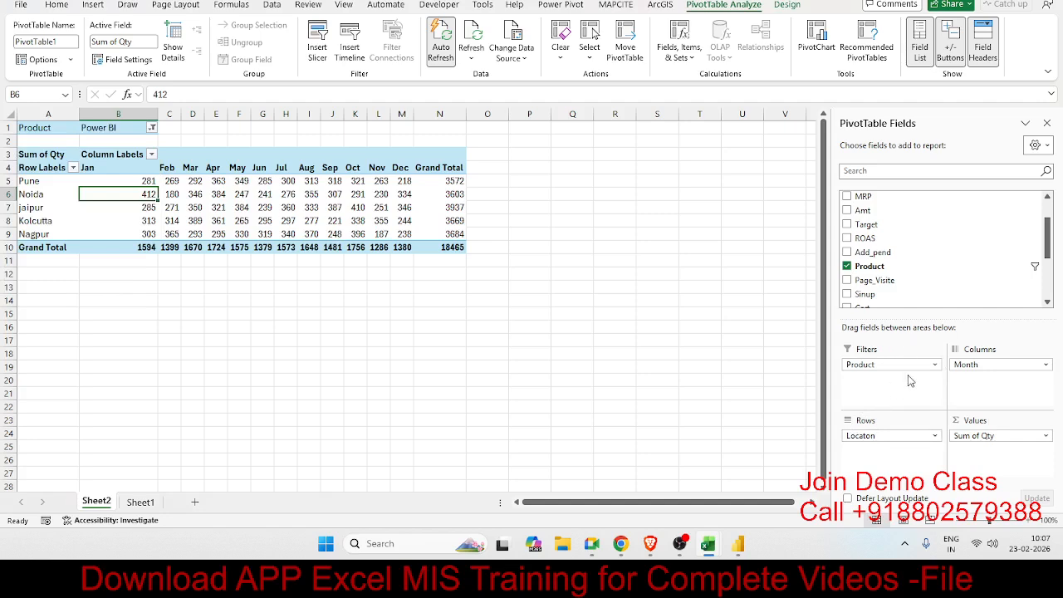
Add the Bank field as a second report filter and filter the PivotTable to HDFC.
scroll(899, 297, "down", 1)
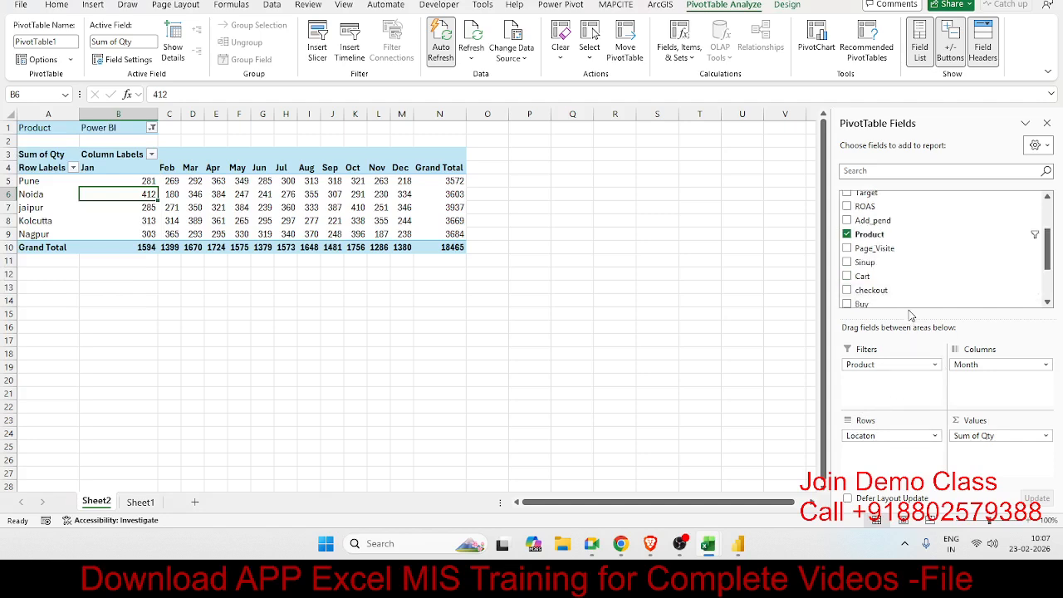
scroll(900, 299, "down", 3)
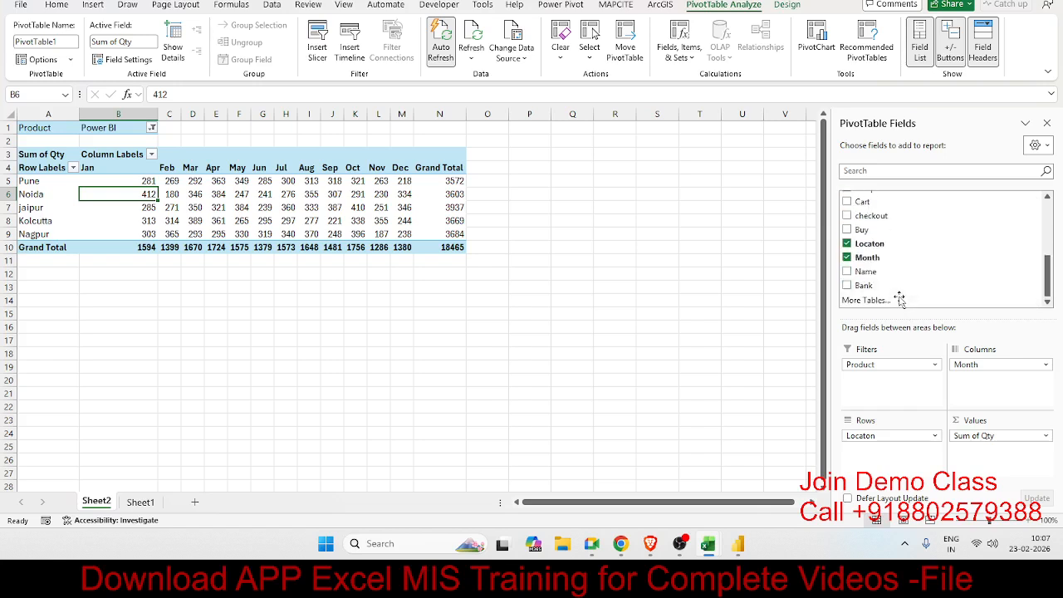
left_click_drag(863, 285, 893, 381)
left_click(151, 140)
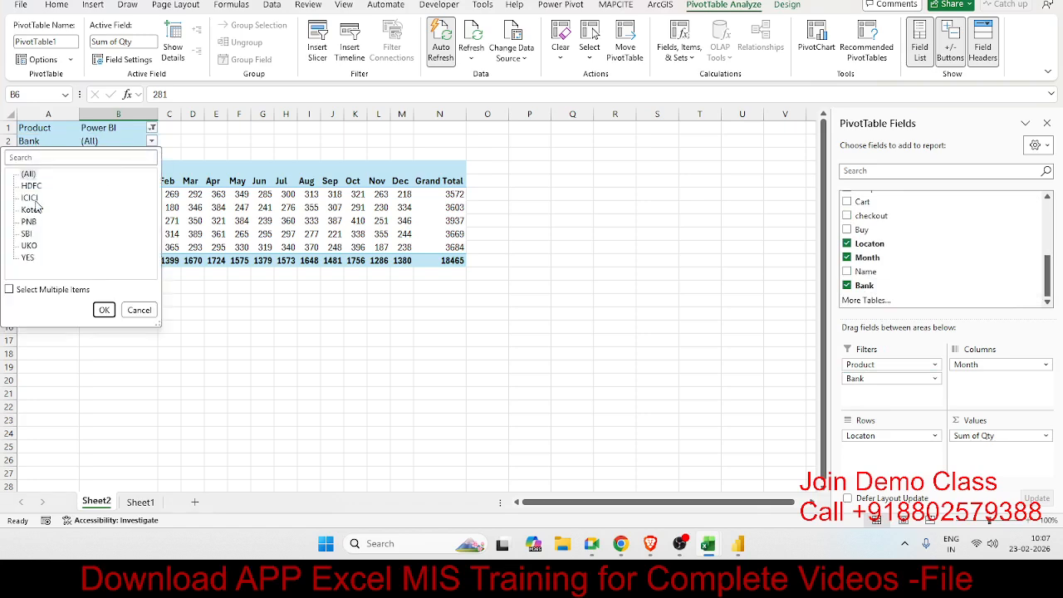
left_click(30, 187)
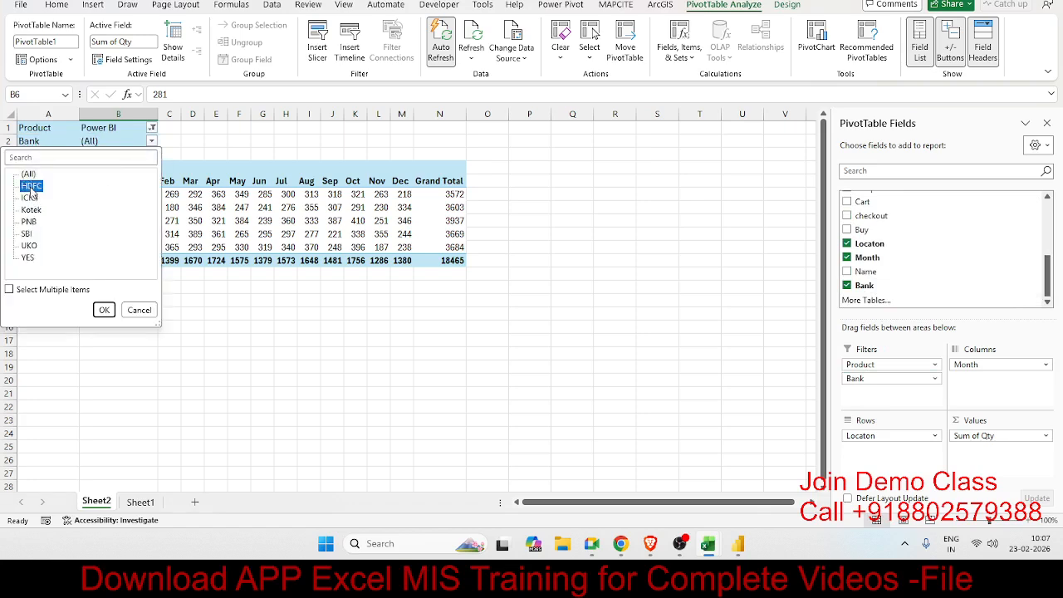
left_click(105, 312)
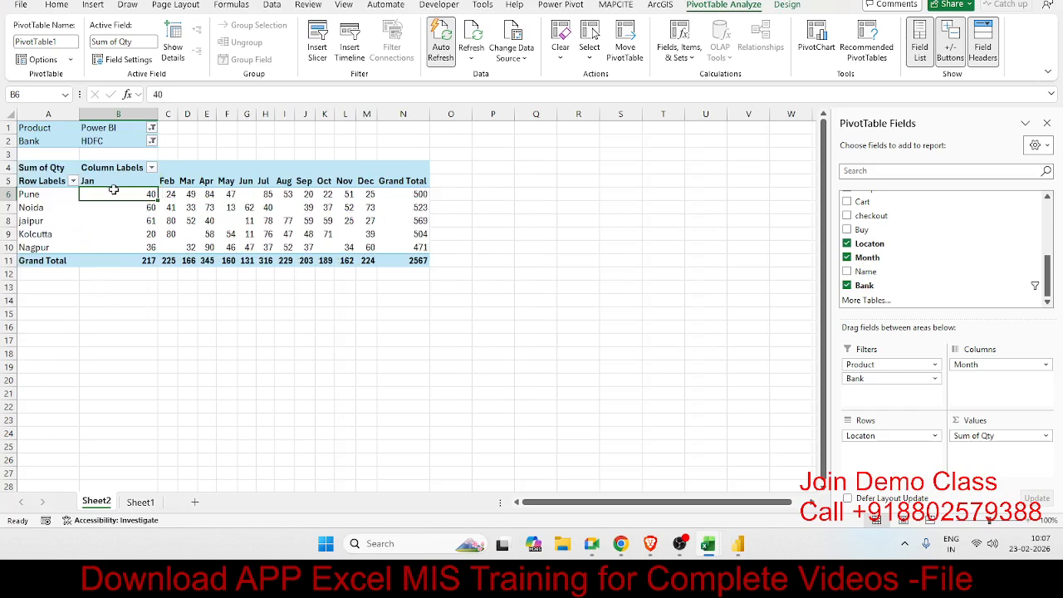
Remove the Product and Bank report filters from the PivotTable.
left_click_drag(113, 190, 374, 249)
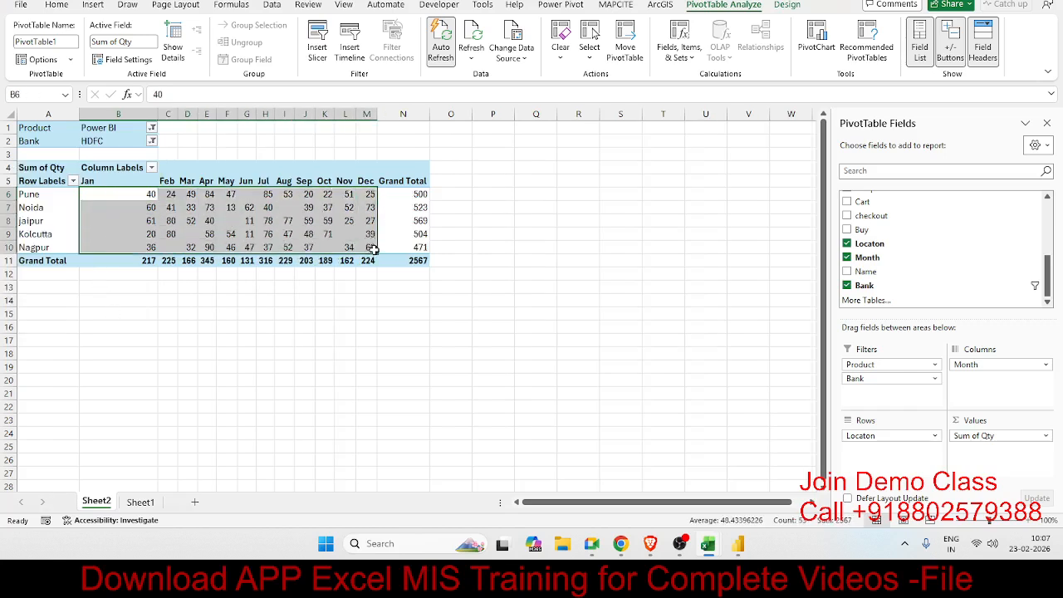
mouse_move(346, 207)
left_click_drag(909, 365, 967, 275)
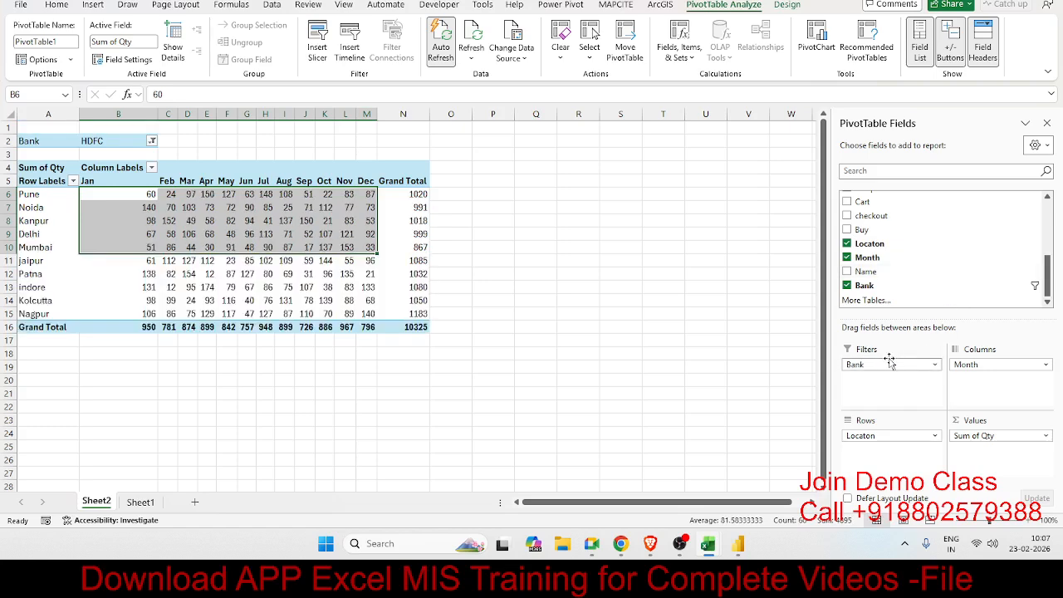
left_click_drag(888, 364, 918, 293)
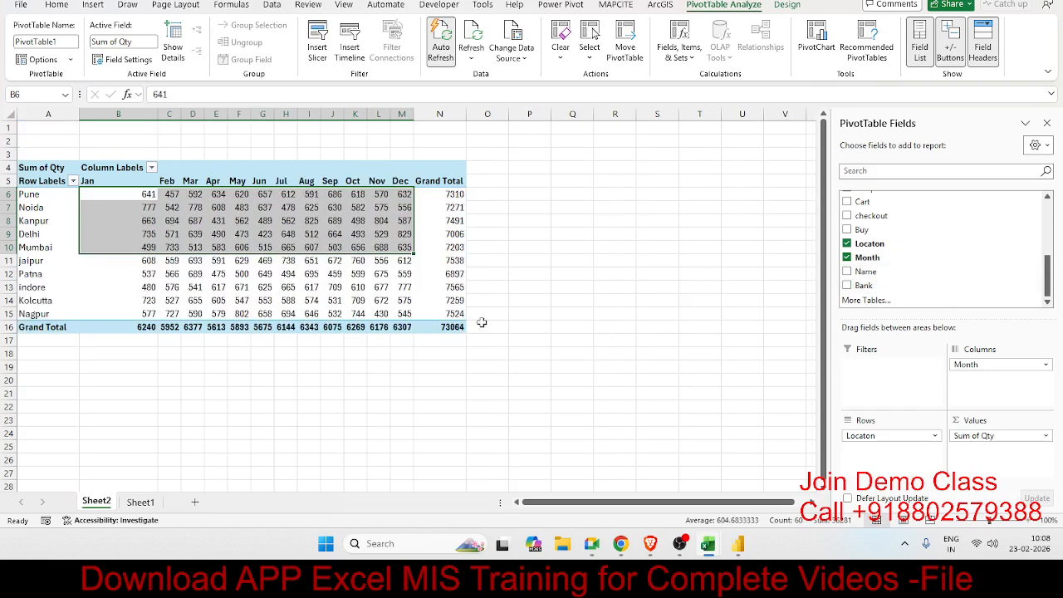
left_click(340, 336)
left_click(327, 382)
left_click(300, 300)
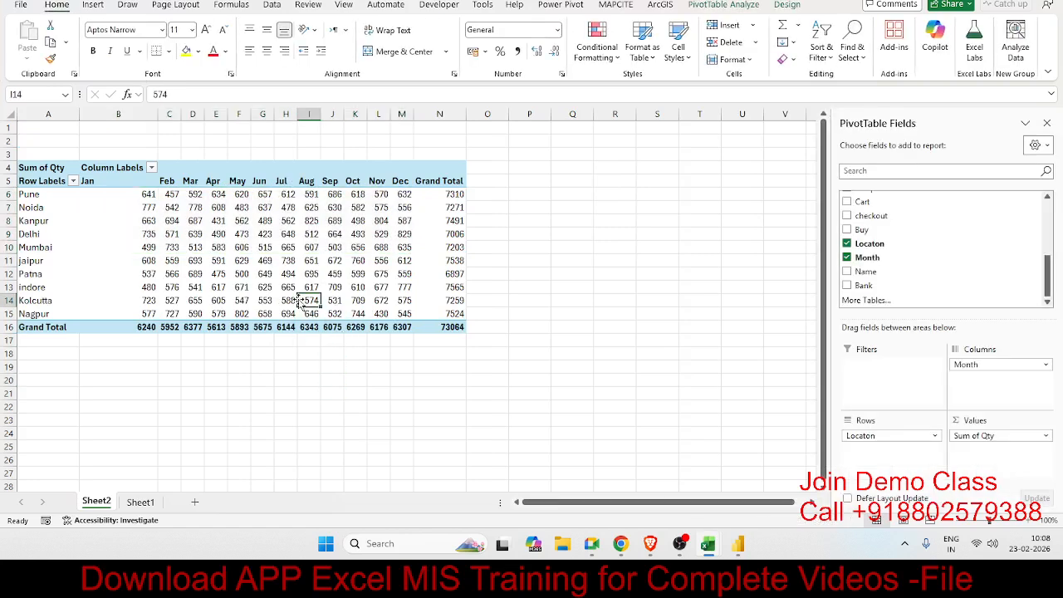
left_click_drag(48, 168, 431, 326)
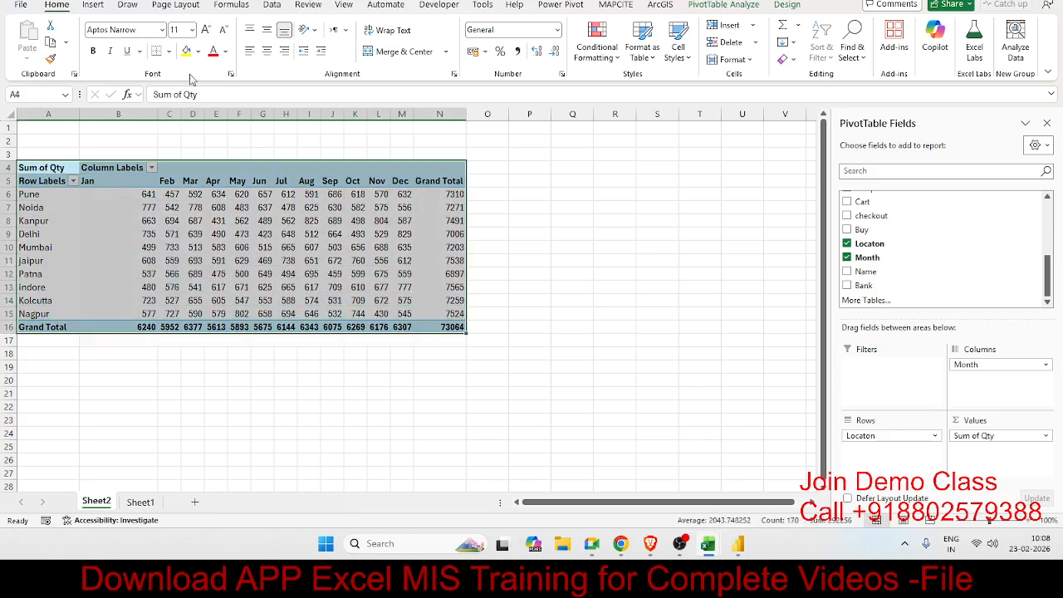
left_click(169, 51)
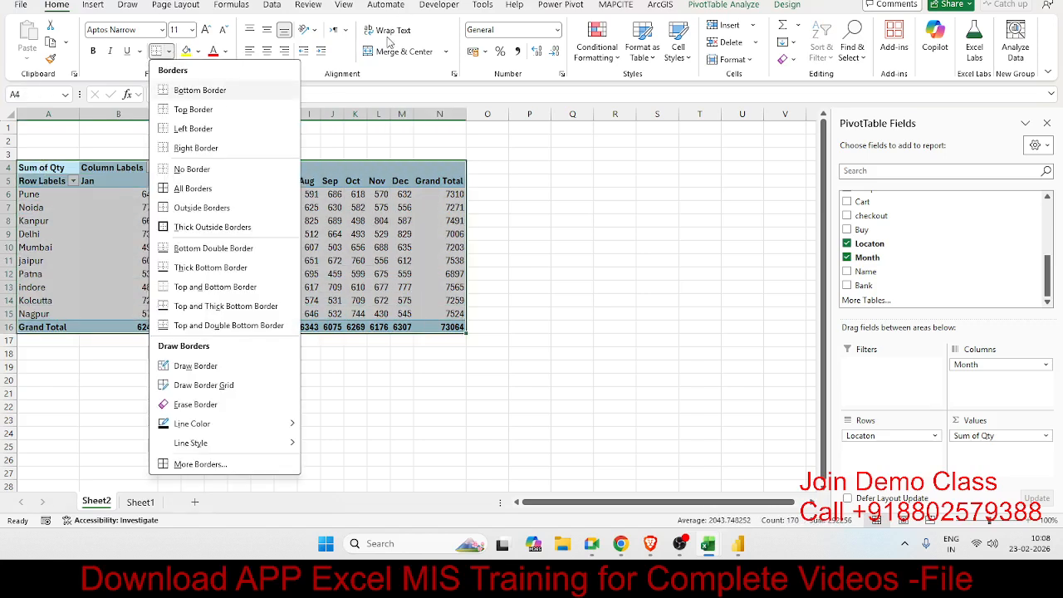
left_click(332, 251)
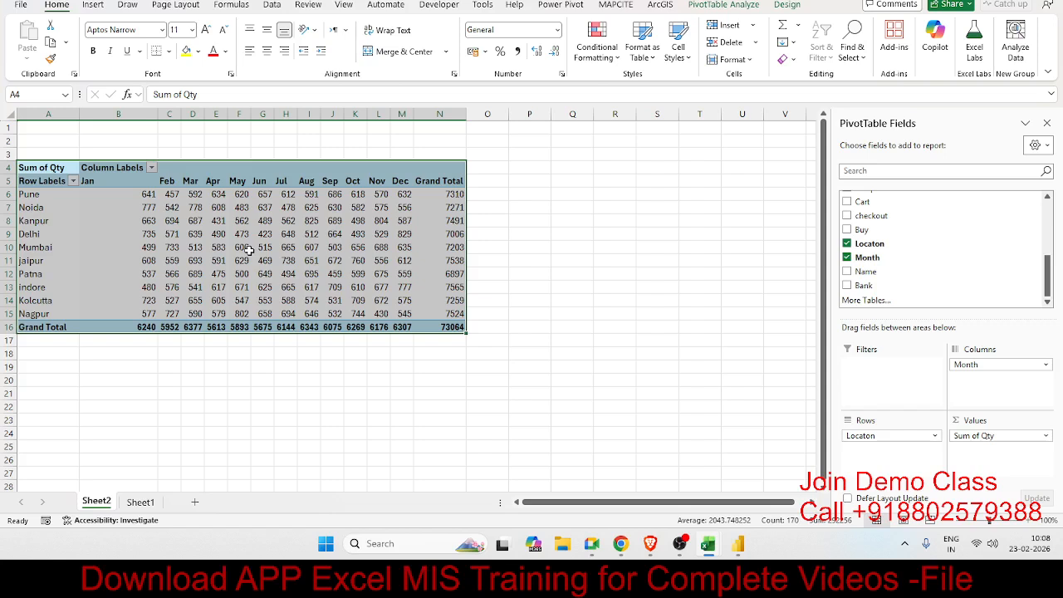
mouse_move(249, 250)
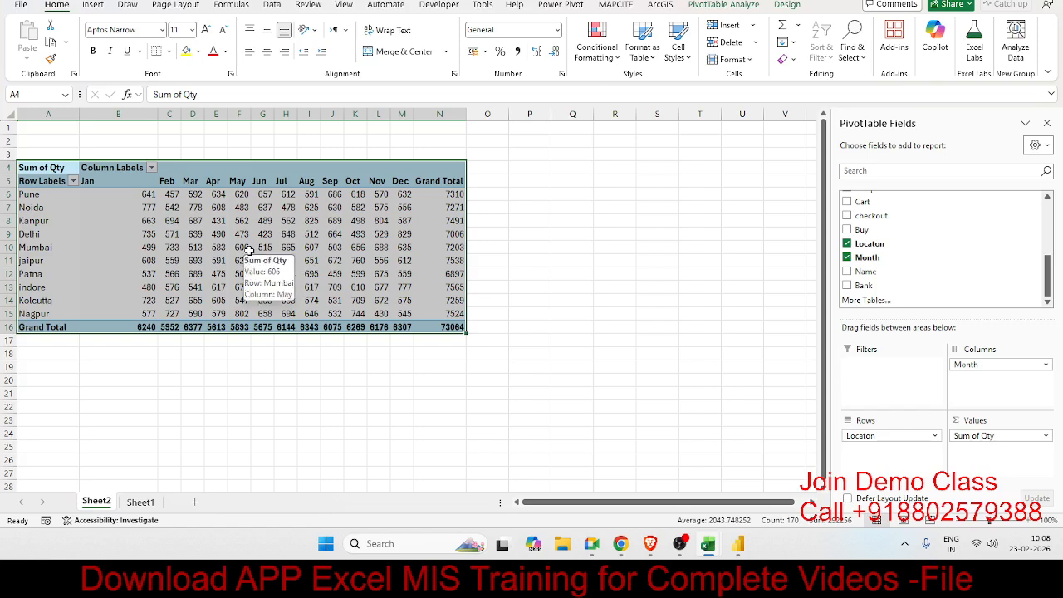
left_click(496, 262)
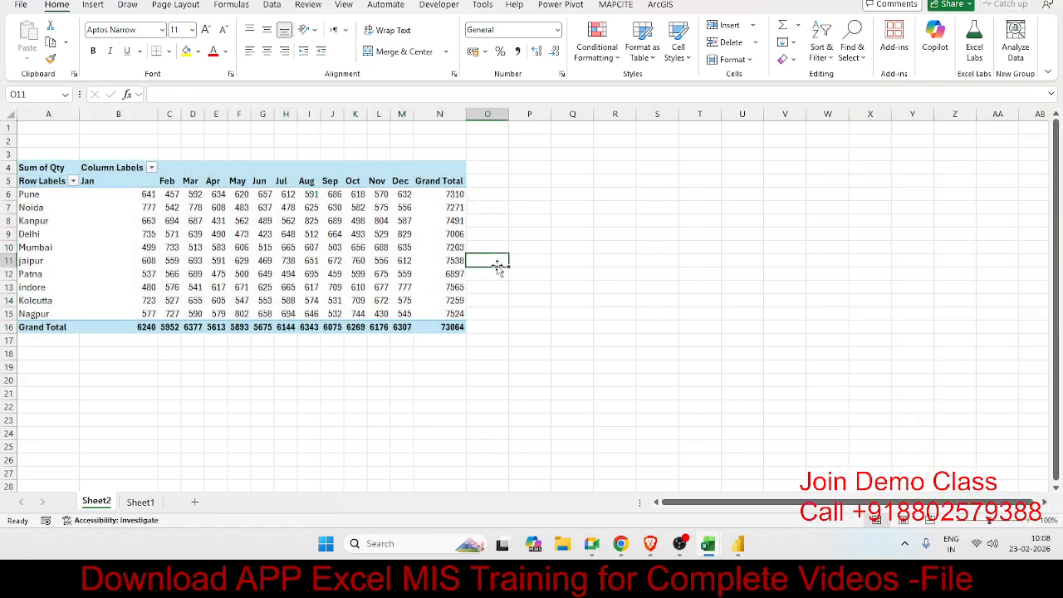
Browse the PivotTable style gallery and apply the orange Light style with borders around the columns.
left_click(379, 272)
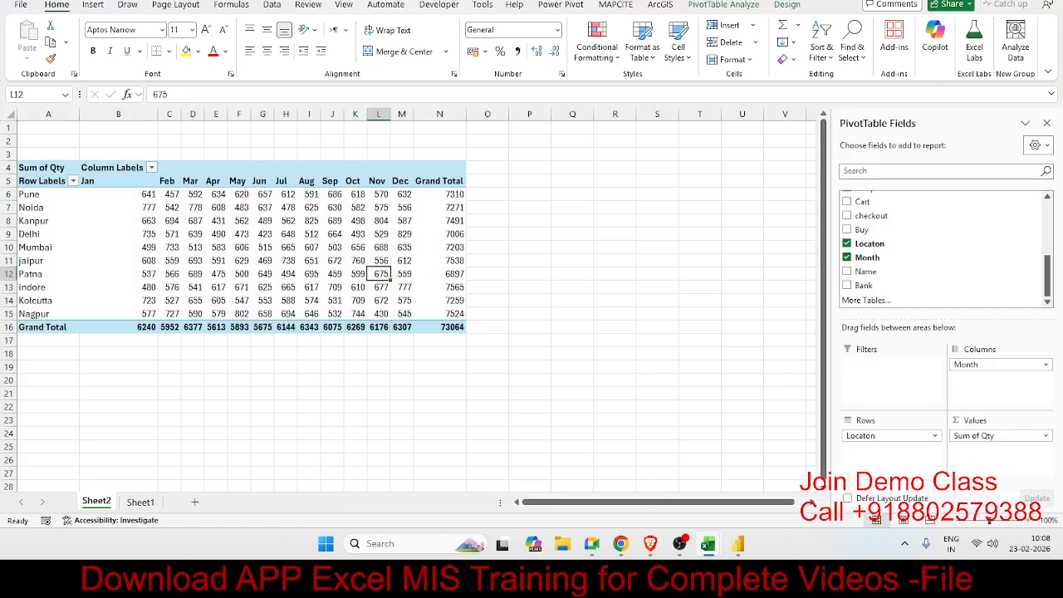
left_click(724, 7)
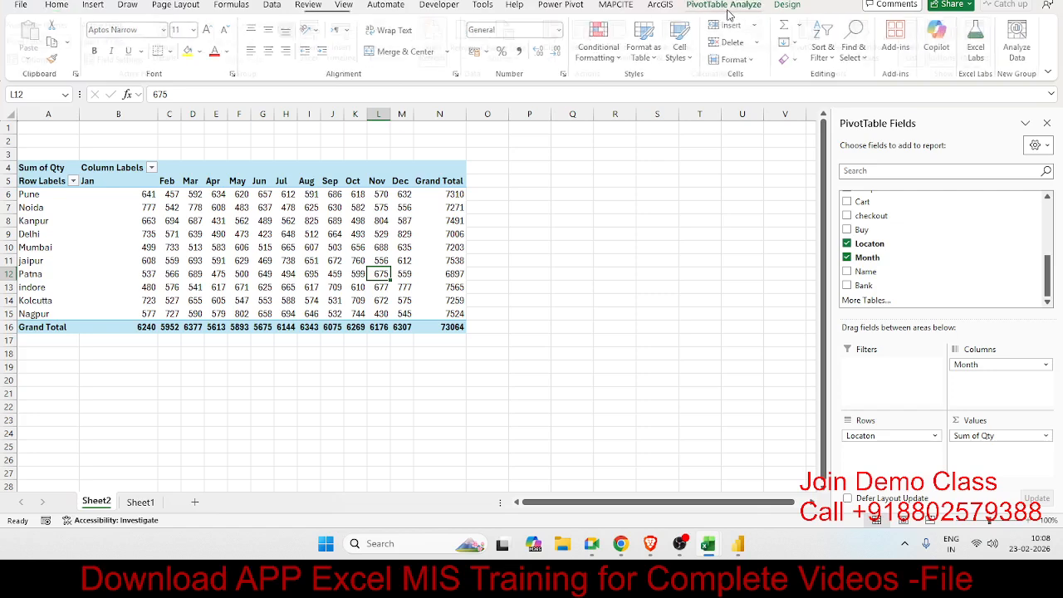
left_click(776, 9)
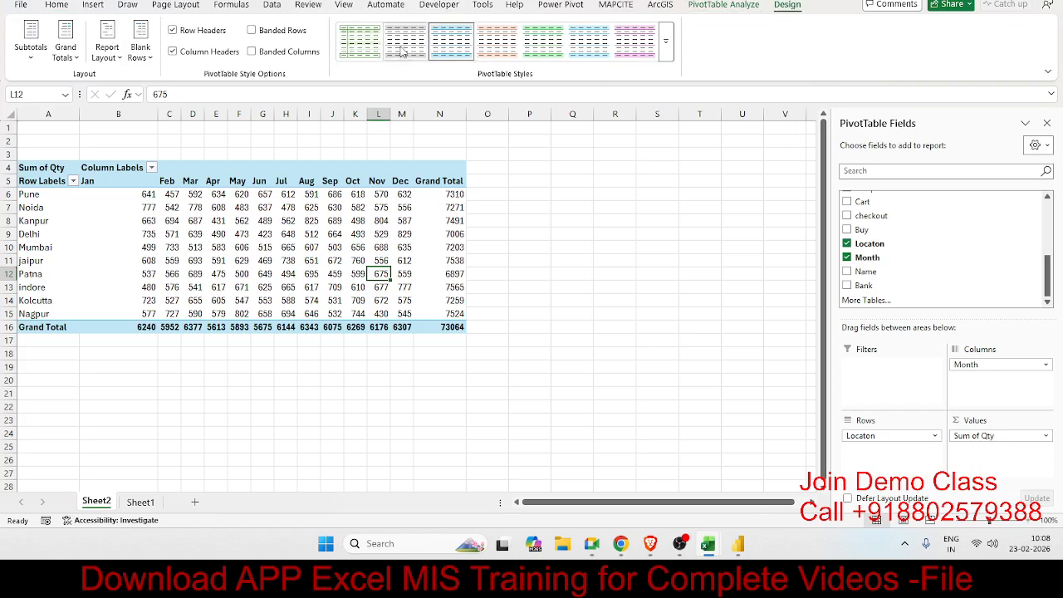
left_click(666, 41)
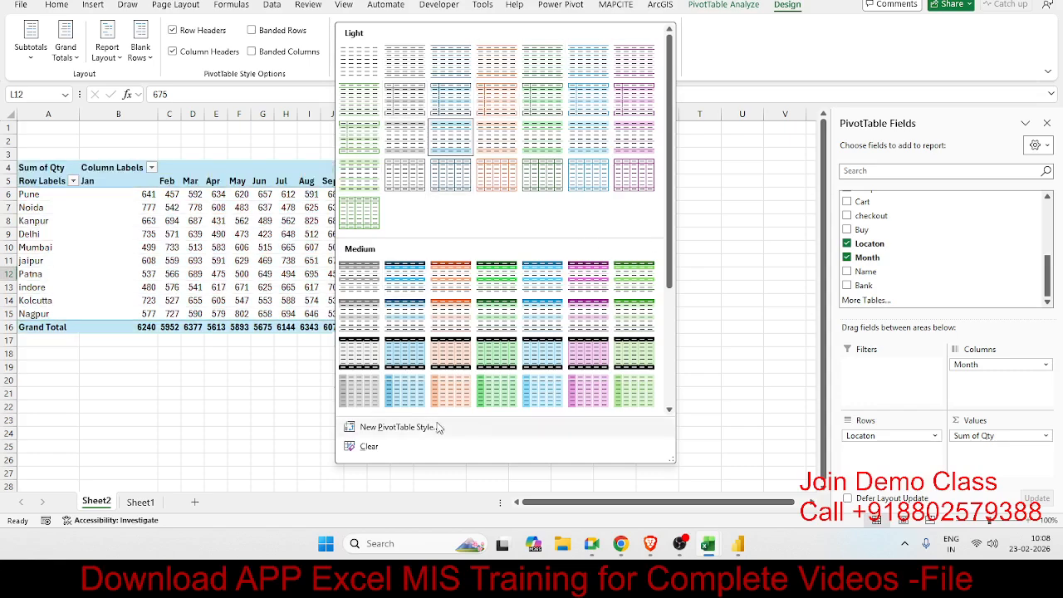
scroll(452, 353, "down", 3)
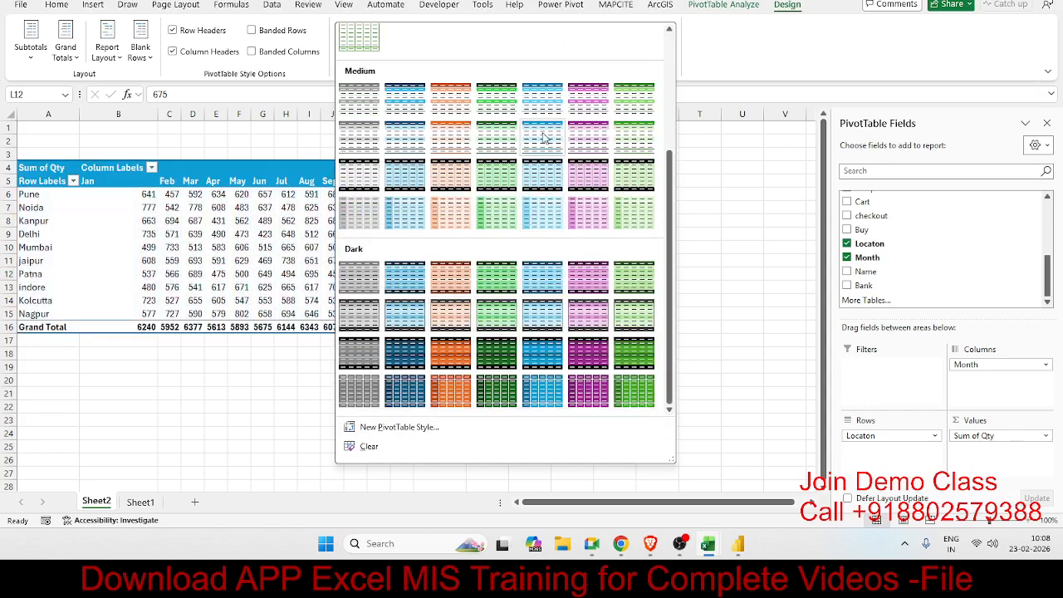
scroll(540, 199, "up", 3)
left_click(479, 176)
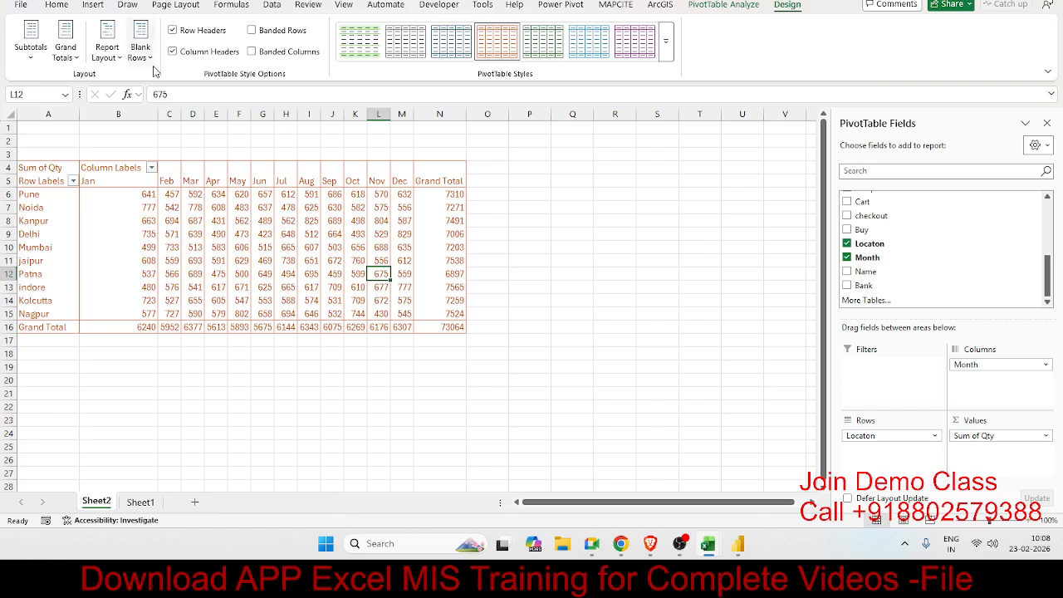
Add the Name field to the rows beneath Locaton and look through the names grouped under each location.
left_click(109, 67)
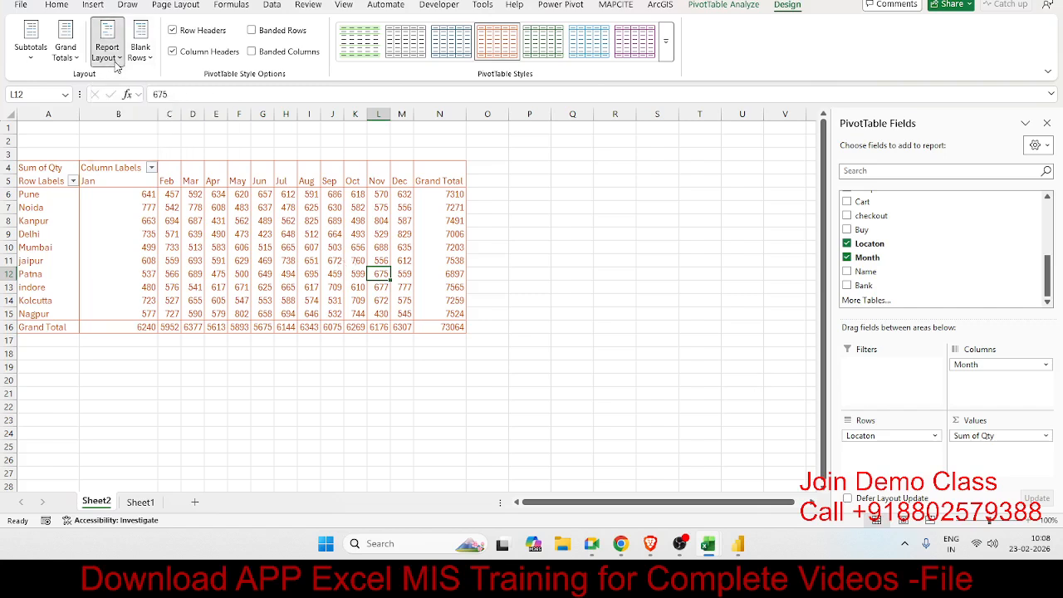
left_click(342, 295)
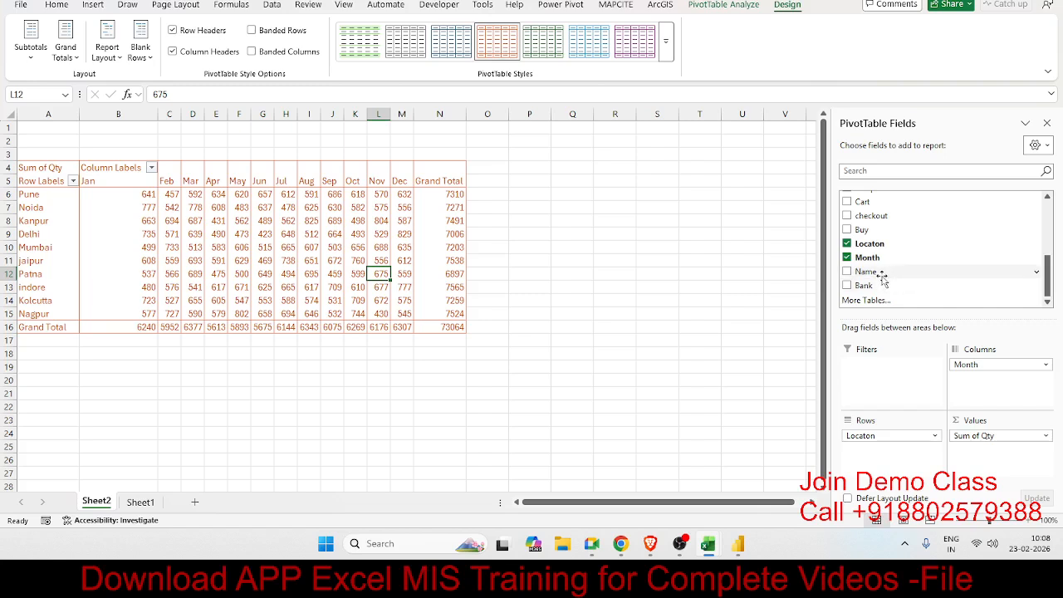
left_click_drag(882, 276, 914, 453)
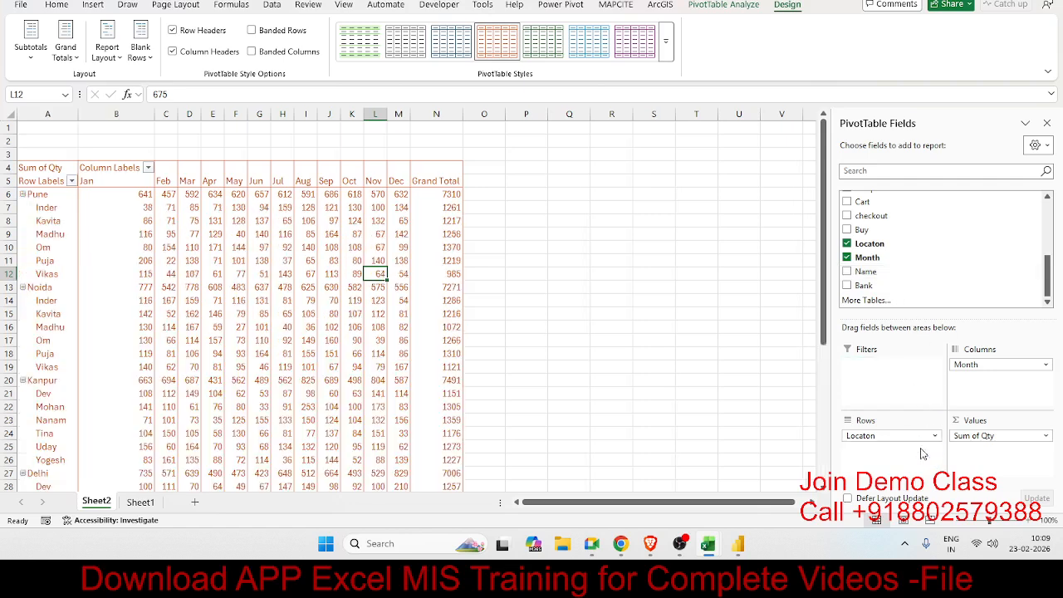
left_click(42, 197)
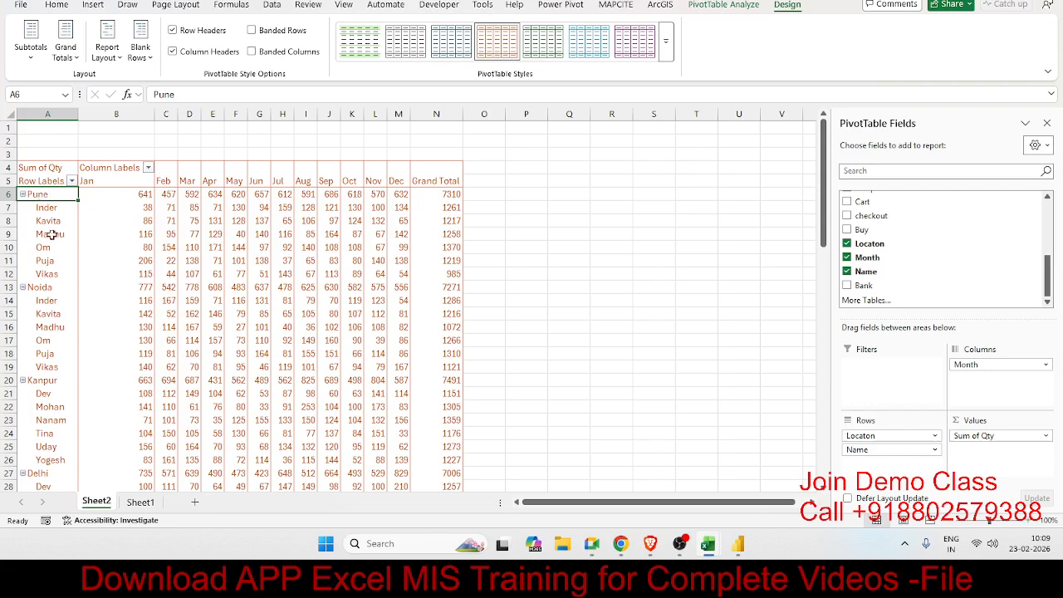
left_click(49, 235)
scroll(48, 245, "down", 5)
left_click(44, 302)
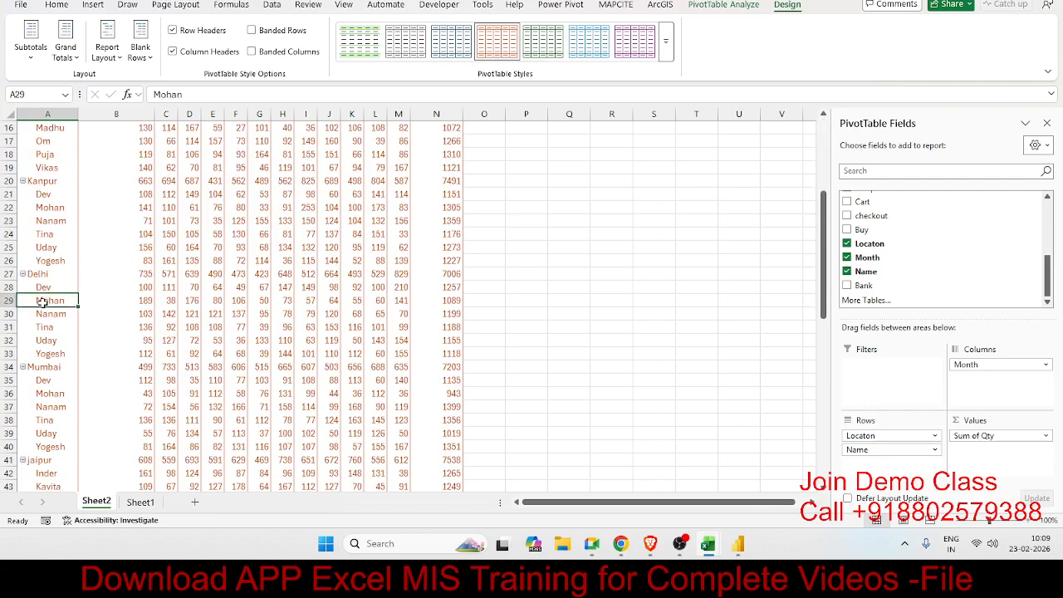
scroll(46, 301, "down", 6)
scroll(47, 302, "down", 10)
scroll(50, 295, "up", 20)
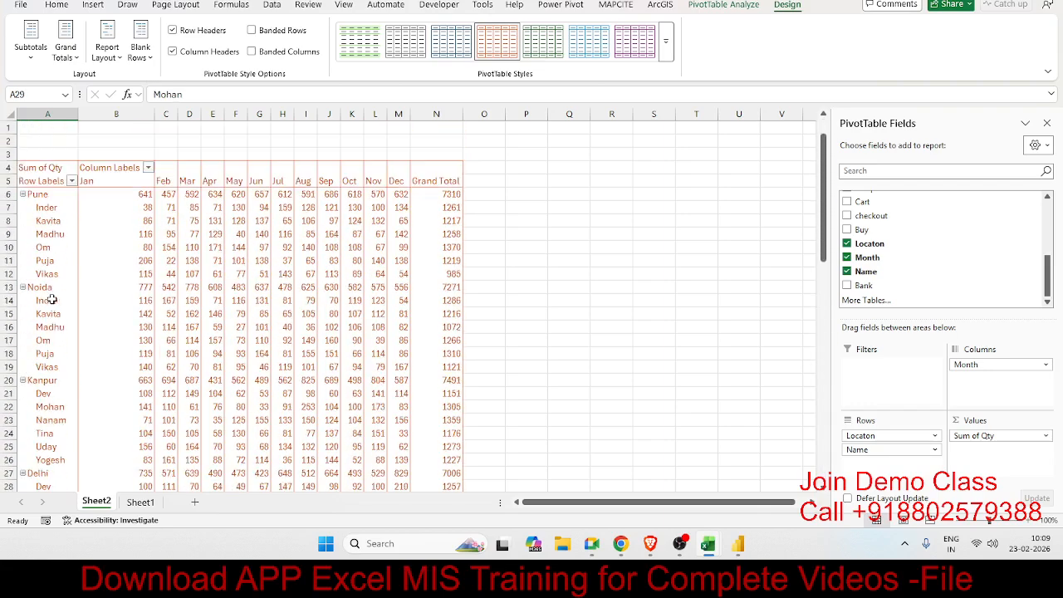
Show the PivotTable report layout in Compact Form and then in Outline Form.
left_click(119, 56)
left_click(133, 85)
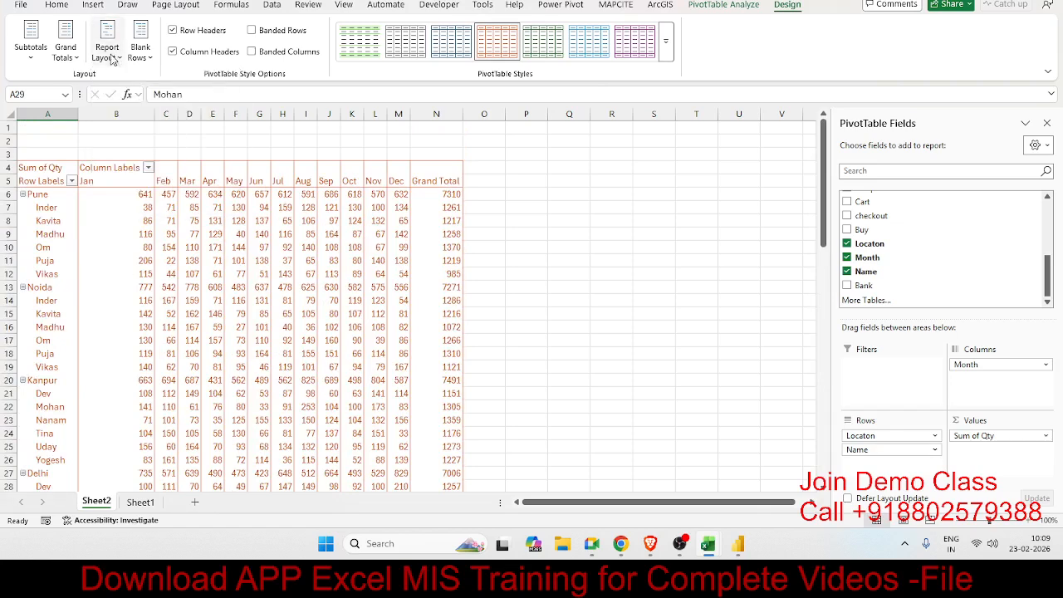
left_click(117, 55)
left_click(127, 112)
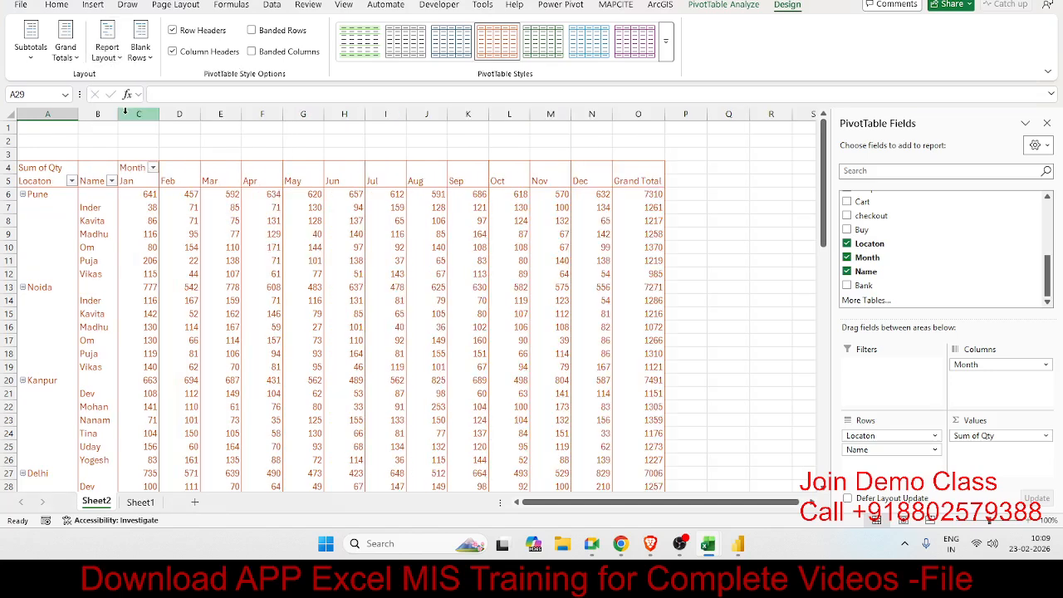
Change the PivotTable report layout to Tabular Form.
left_click(110, 58)
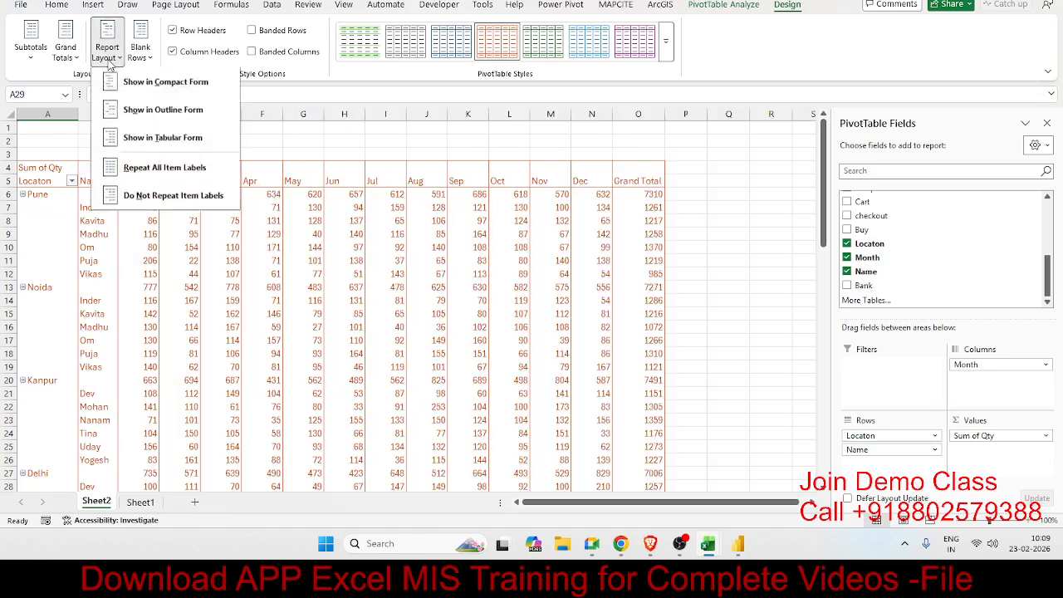
left_click(121, 138)
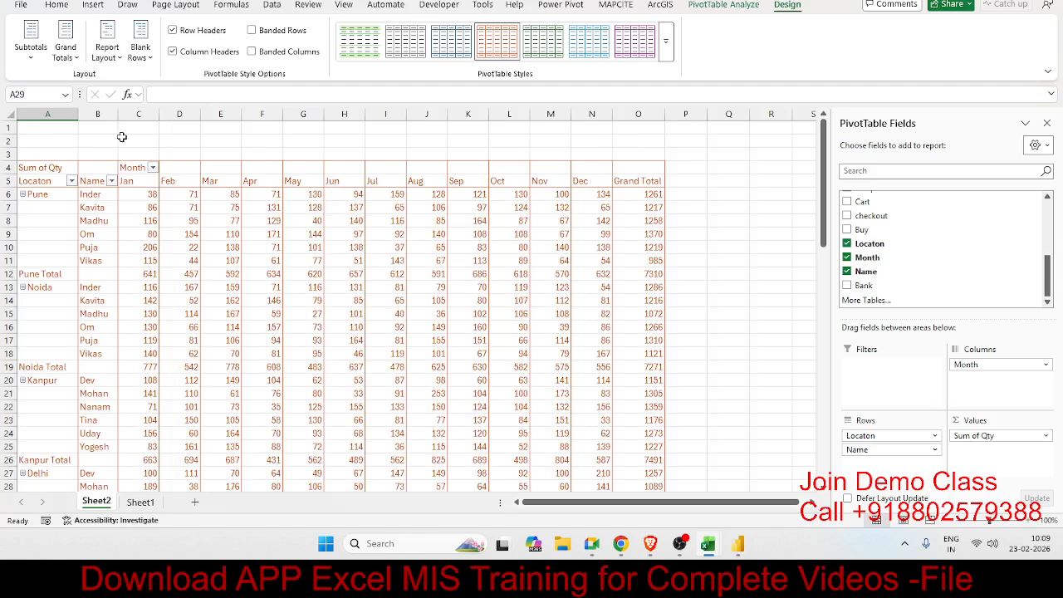
left_click(107, 52)
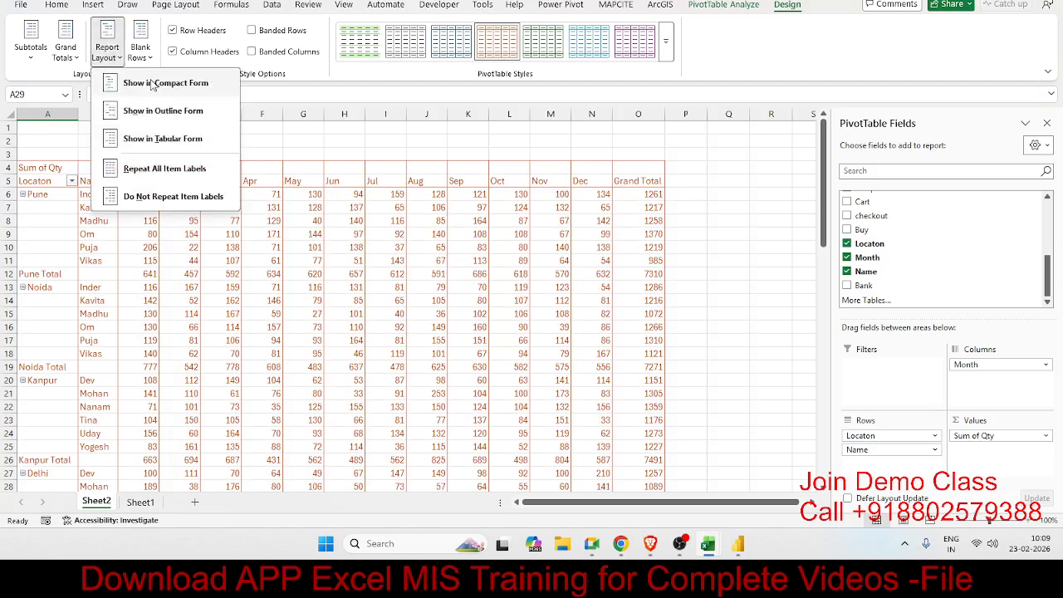
left_click(133, 257)
left_click(97, 241)
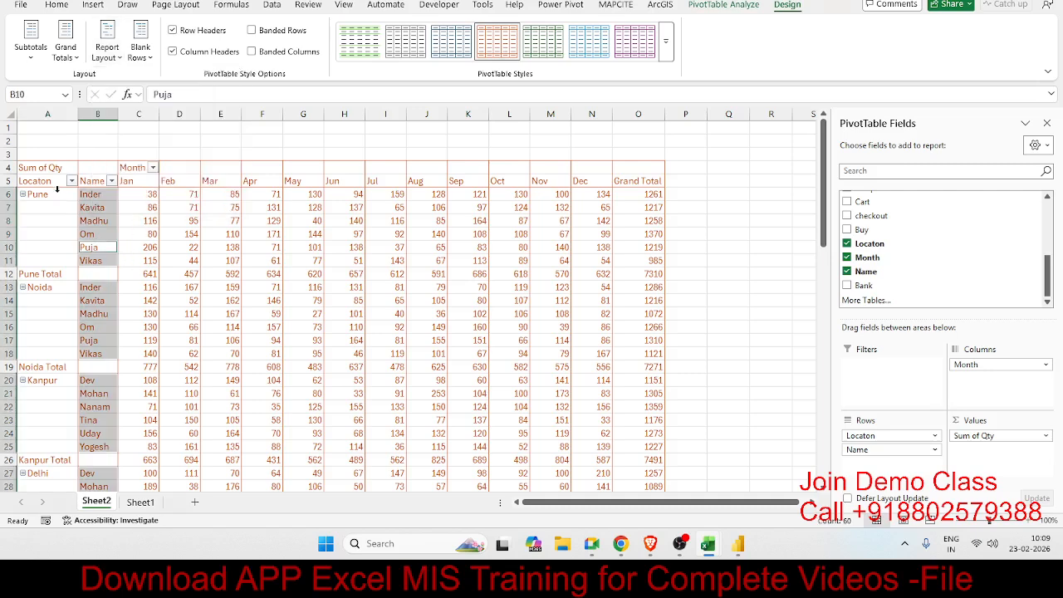
Repeat all item labels in the Locaton column, then set the report layout back to not repeating them.
left_click_drag(56, 192, 59, 255)
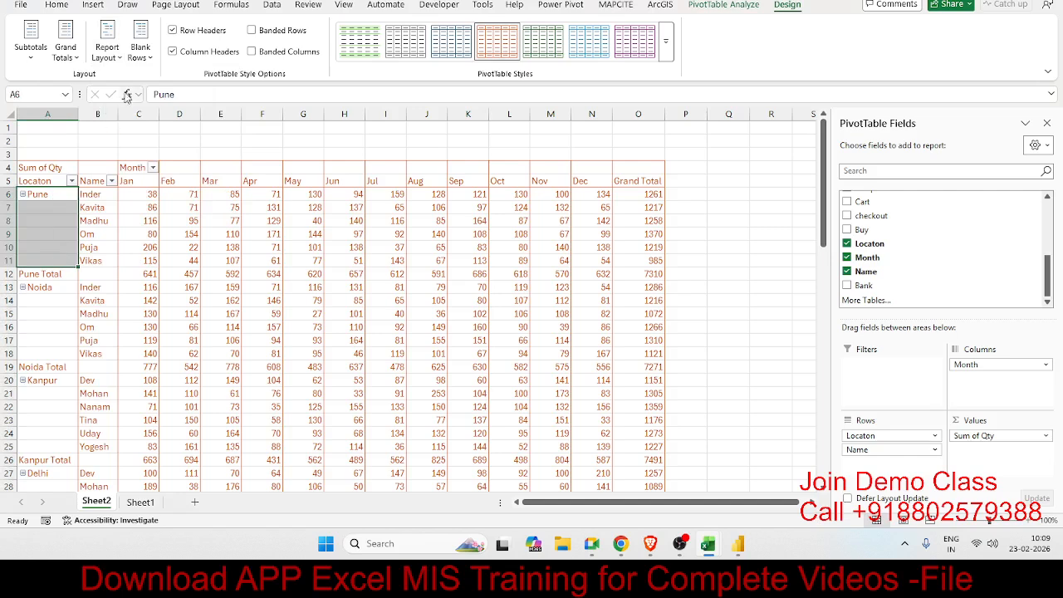
left_click(106, 47)
left_click(166, 168)
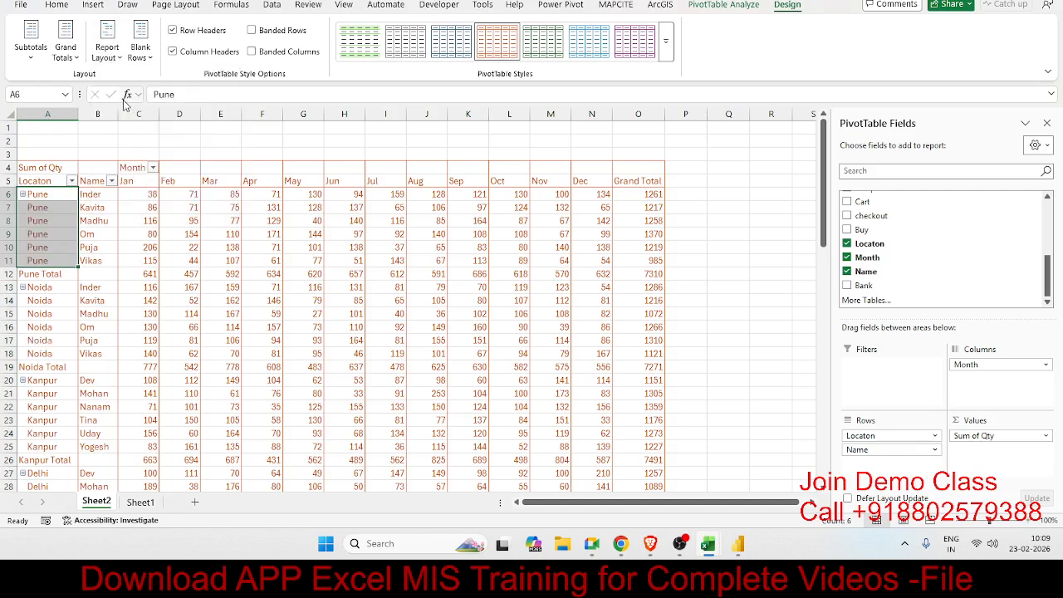
left_click(106, 47)
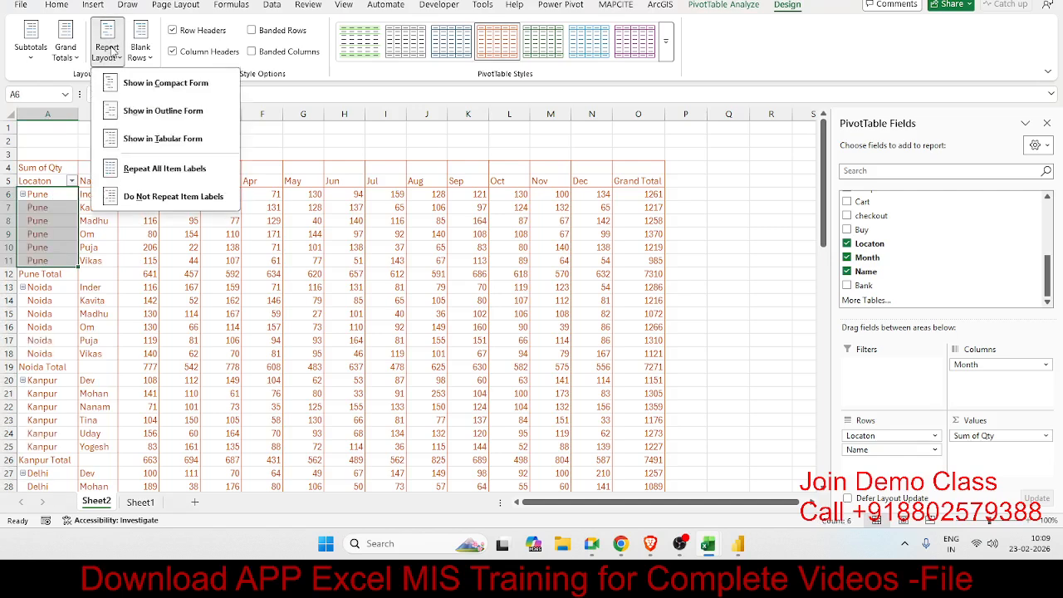
left_click(162, 199)
Enable merging and centering of cells with labels in the PivotTable options and check the merged location cells.
left_click(95, 223)
right_click(96, 223)
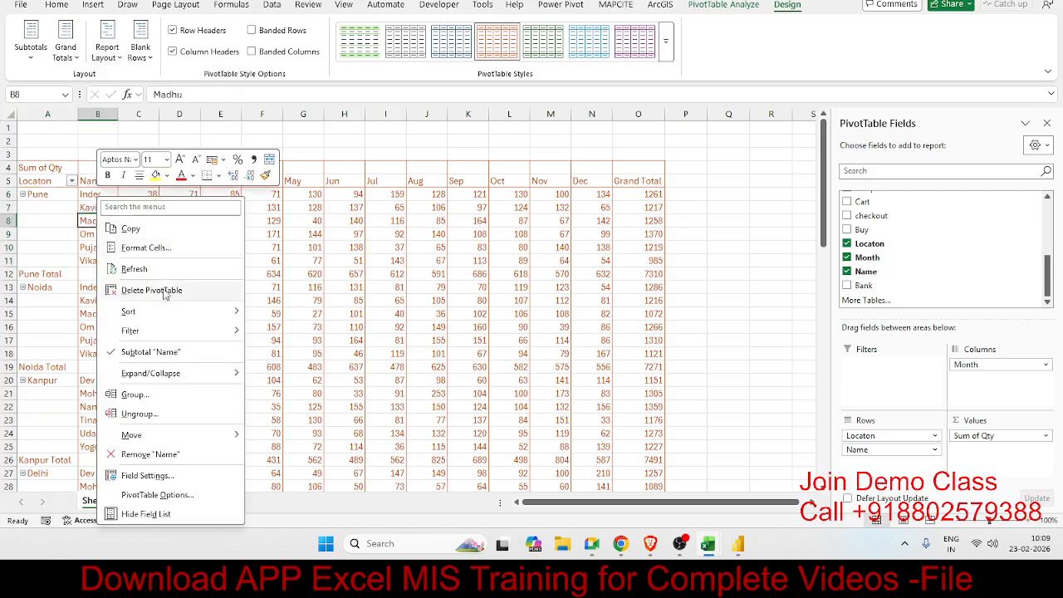
left_click(155, 498)
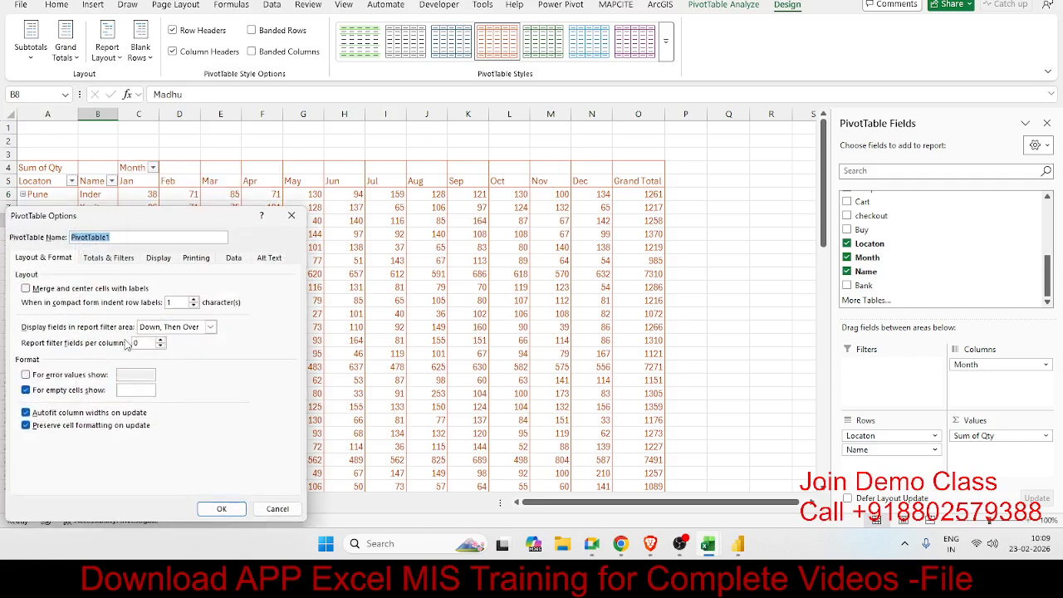
left_click(55, 289)
left_click(212, 506)
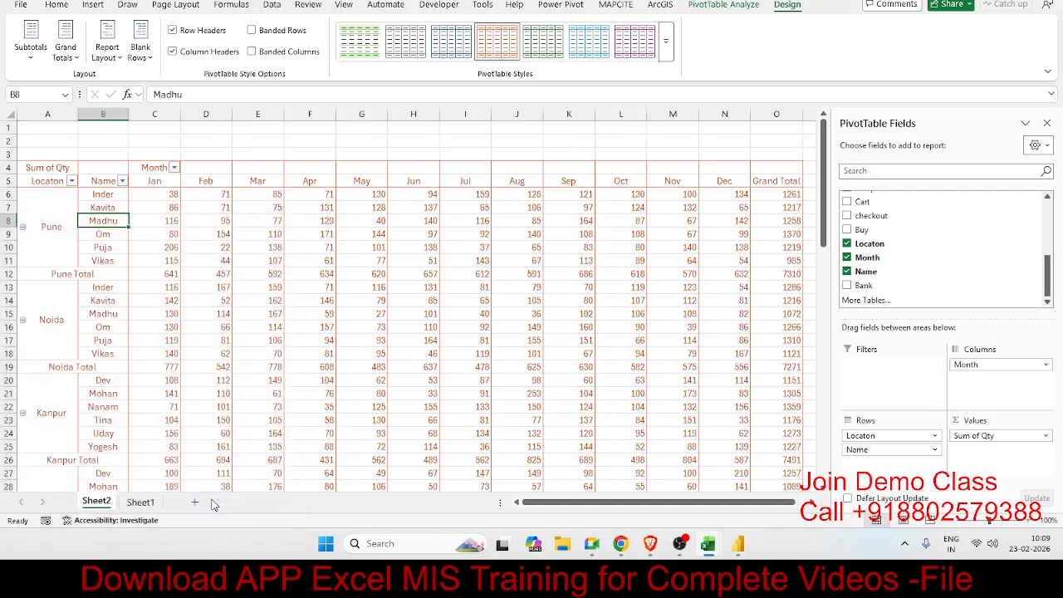
left_click(33, 236)
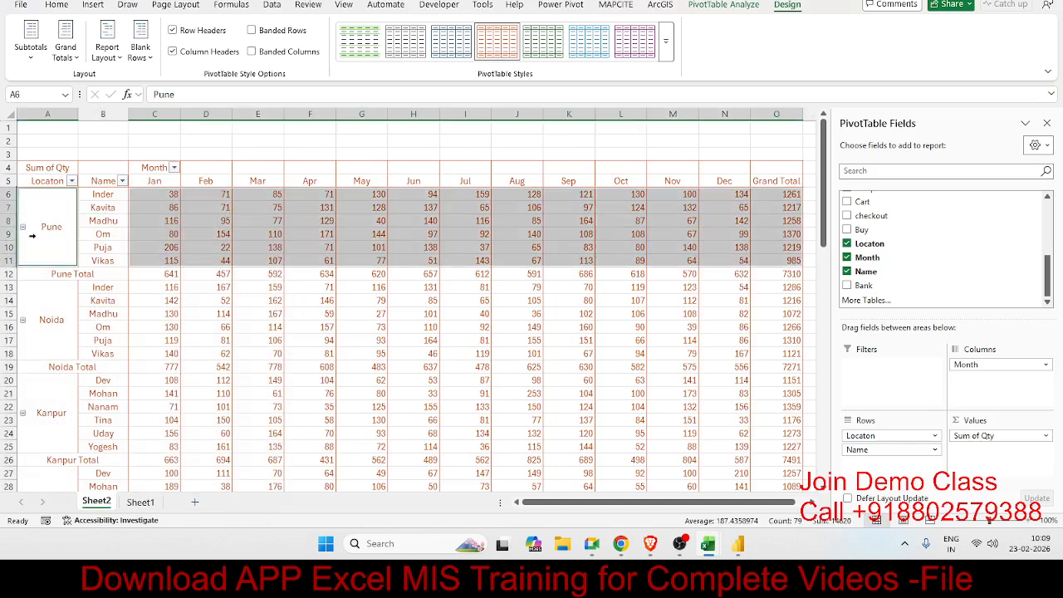
left_click(54, 276)
left_click(42, 304)
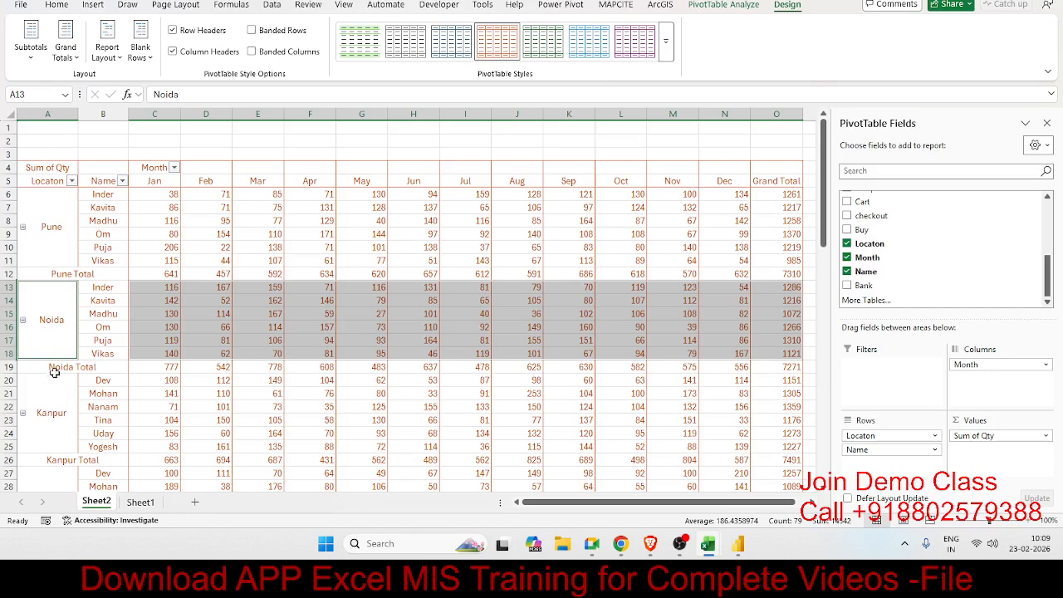
Insert a PivotTable from the Sheet1 data range A1:R1465 on a new worksheet.
left_click(141, 502)
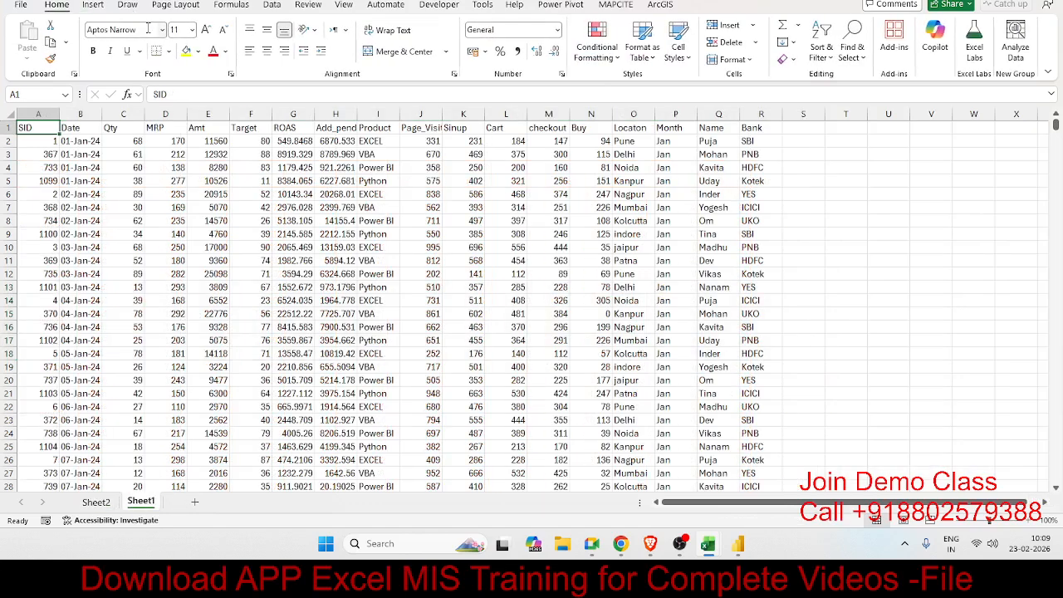
left_click(108, 8)
left_click(32, 37)
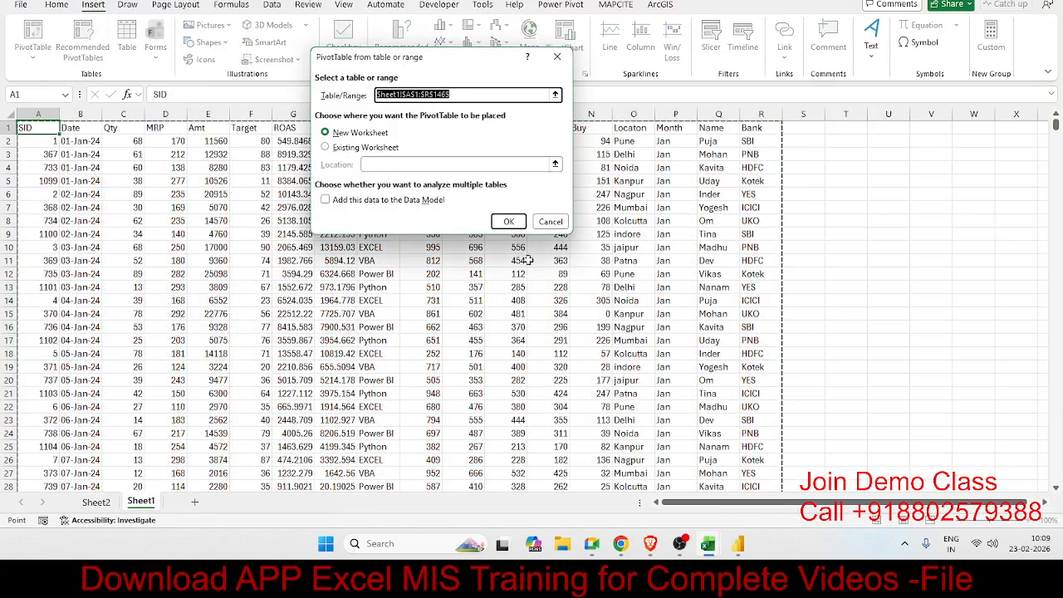
left_click(509, 222)
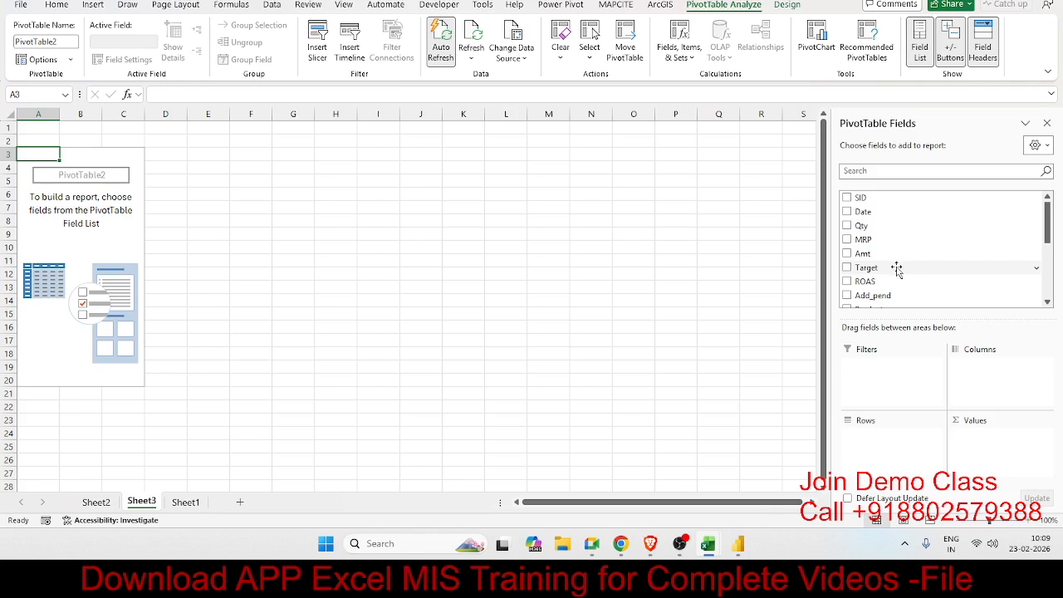
Add Locaton as the row field and Qty as the summed value field of the new PivotTable.
scroll(897, 274, "down", 2)
left_click_drag(876, 247, 904, 458)
scroll(883, 261, "up", 3)
scroll(881, 288, "down", 4)
scroll(902, 266, "up", 4)
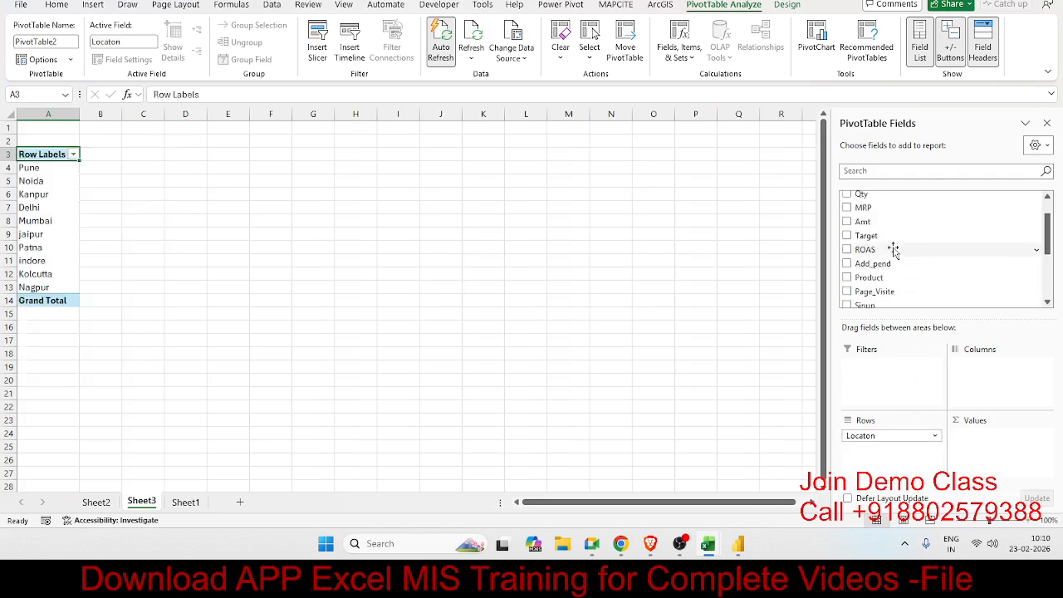
left_click_drag(880, 235, 1009, 467)
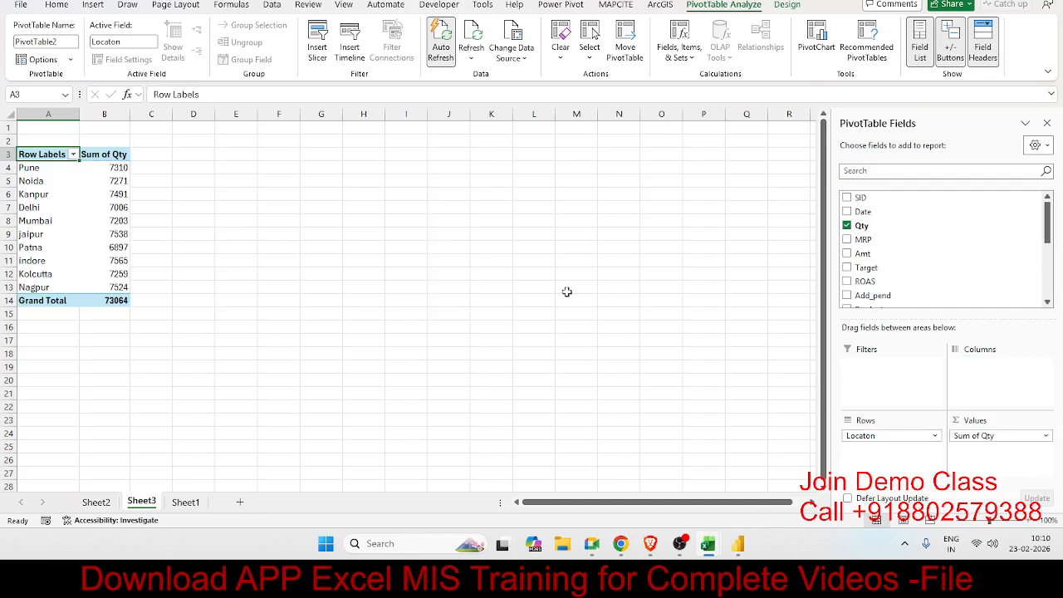
Sort the locations' Sum of Qty values from largest to smallest and then from smallest to largest.
right_click(114, 167)
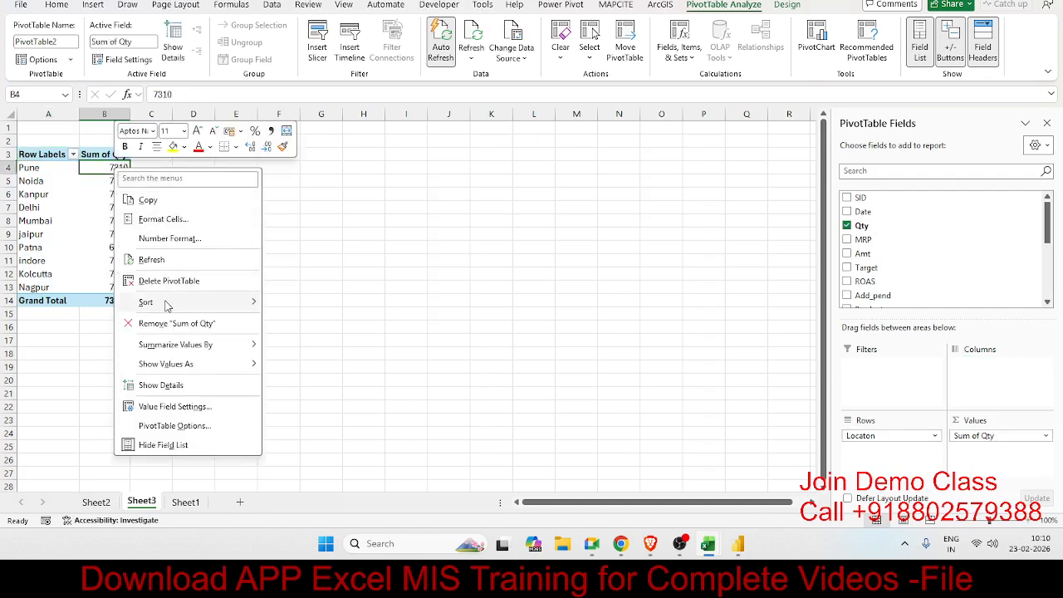
mouse_move(175, 303)
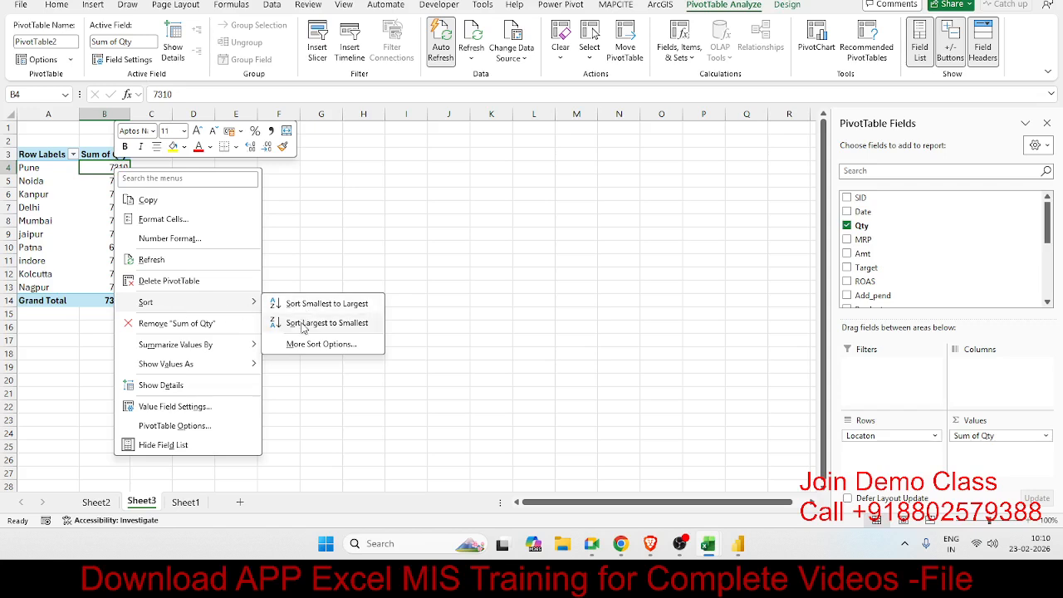
left_click(304, 323)
right_click(121, 172)
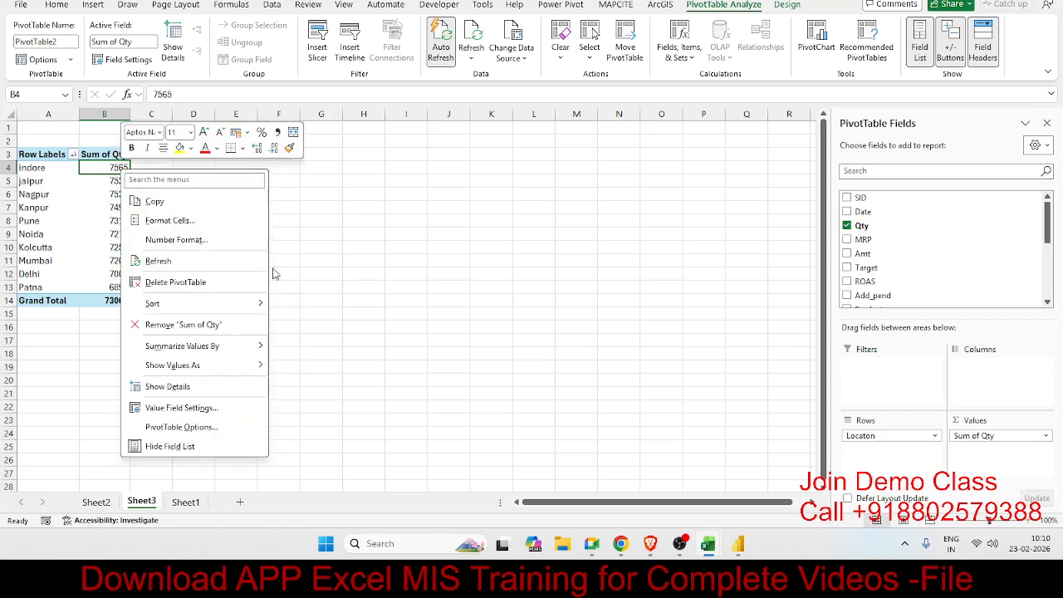
mouse_move(216, 308)
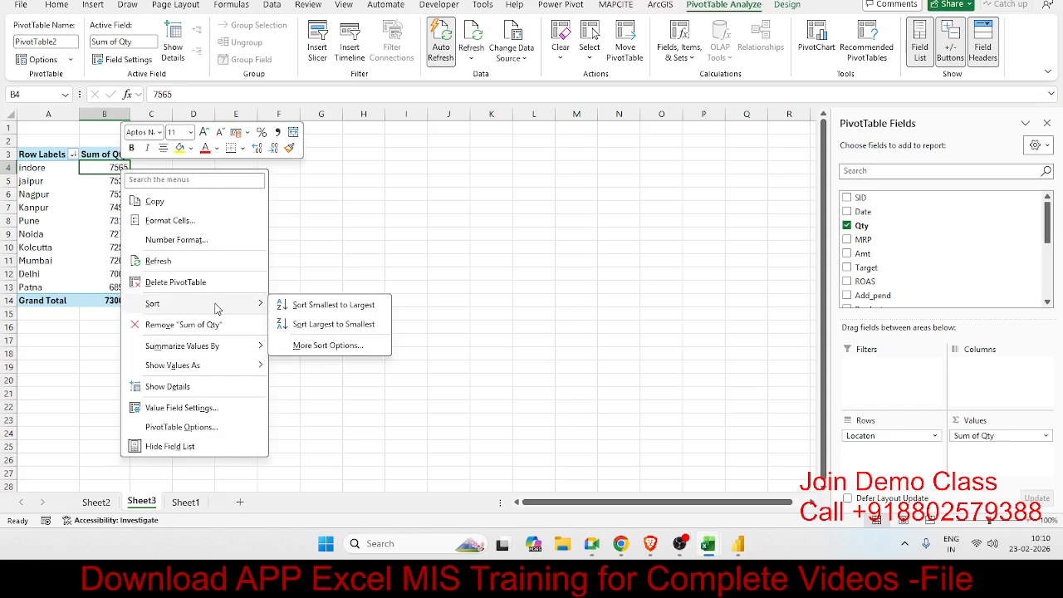
left_click(288, 305)
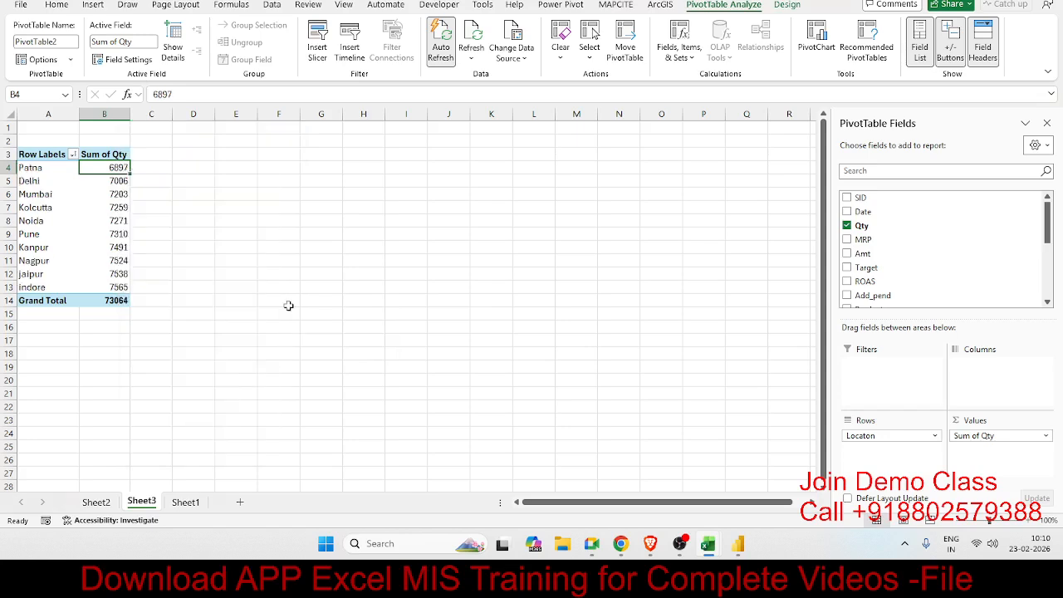
Add the Name field to the columns of the PivotTable.
scroll(902, 287, "down", 1)
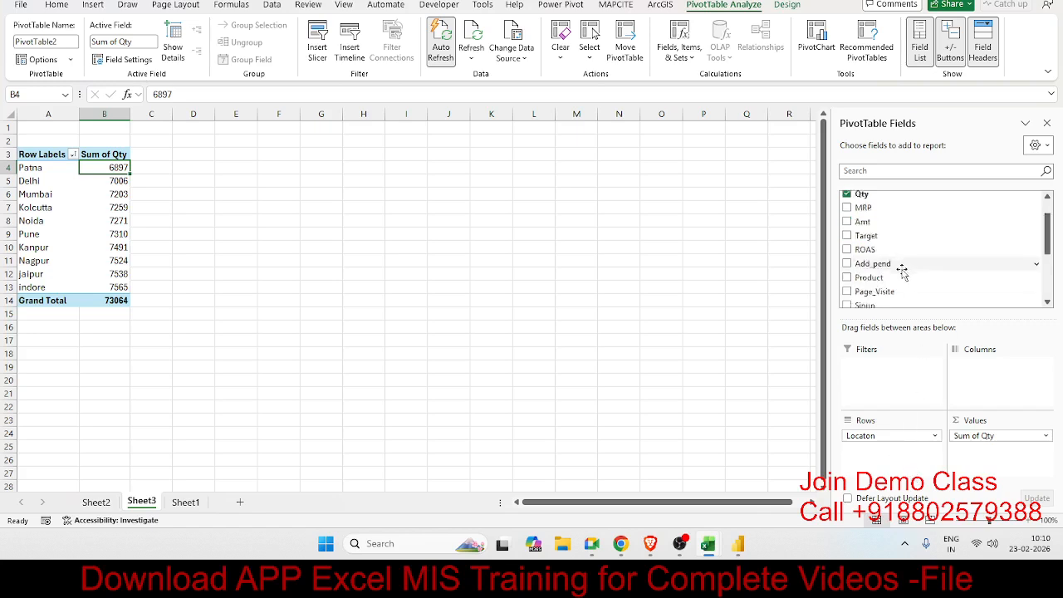
scroll(902, 274, "down", 3)
left_click_drag(869, 274, 966, 372)
Sort the name column labels Z to A and then back A to Z.
right_click(178, 171)
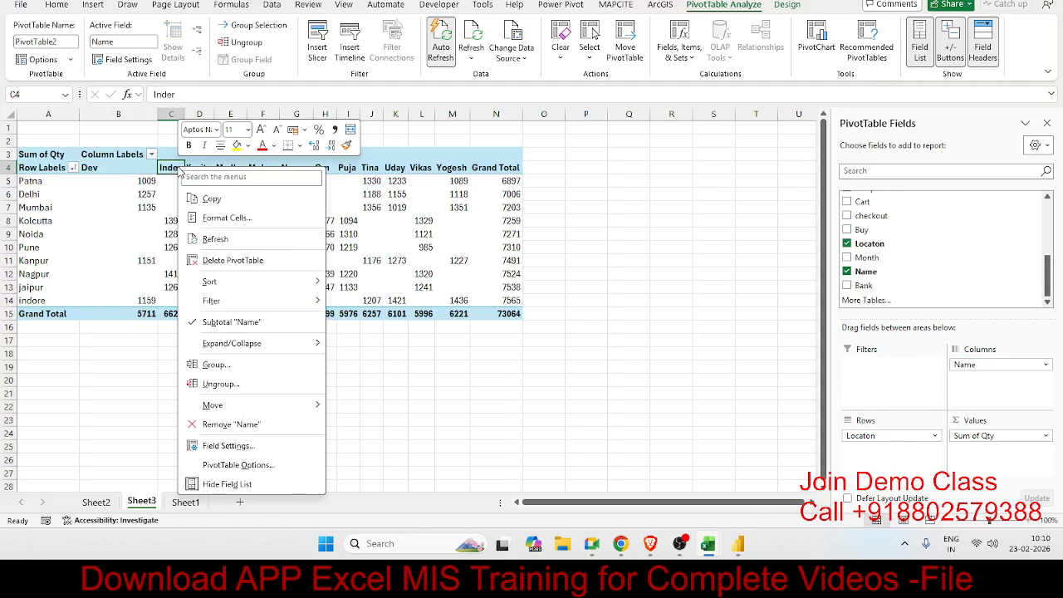
mouse_move(253, 283)
left_click(370, 301)
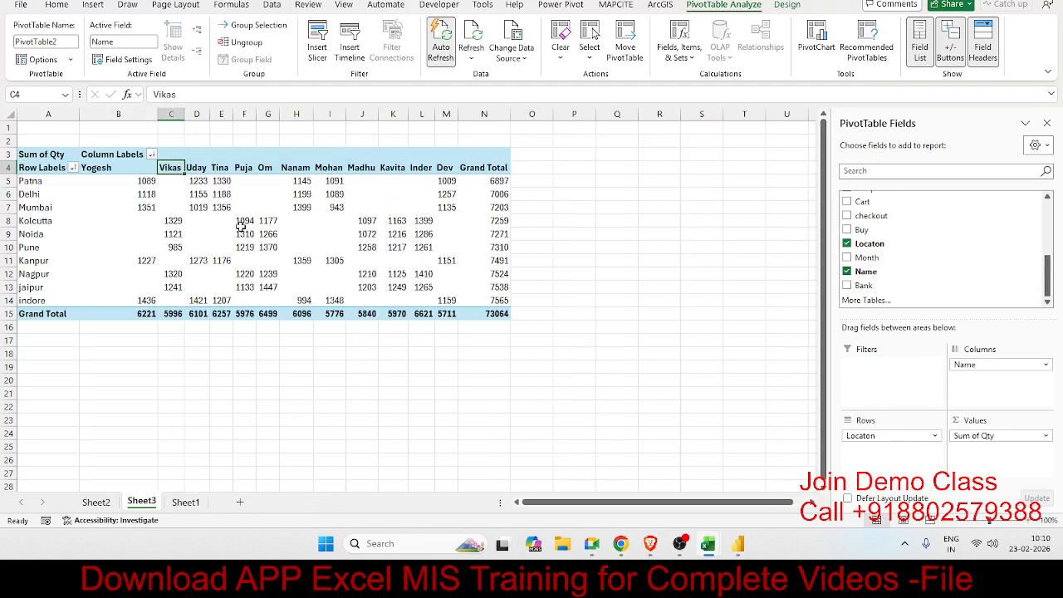
right_click(176, 168)
mouse_move(321, 286)
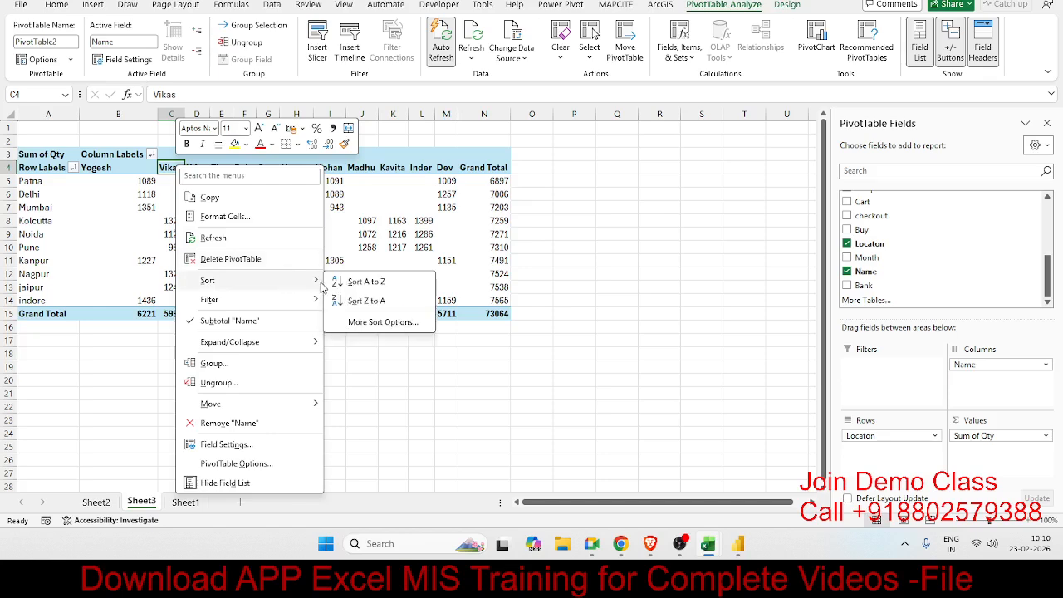
left_click(367, 281)
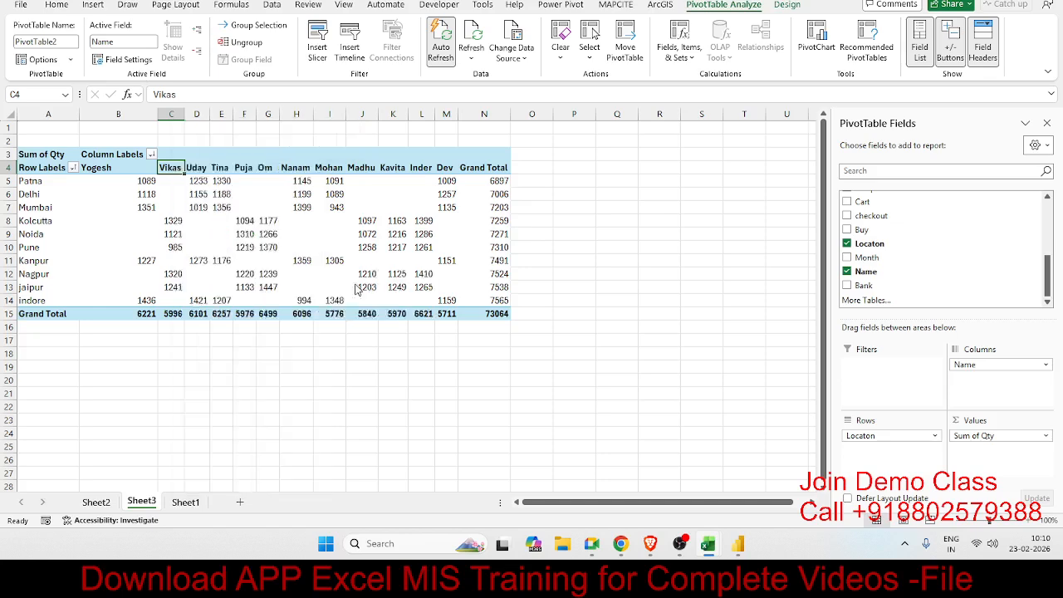
Sort the location row labels A to Z.
left_click(34, 193)
right_click(53, 199)
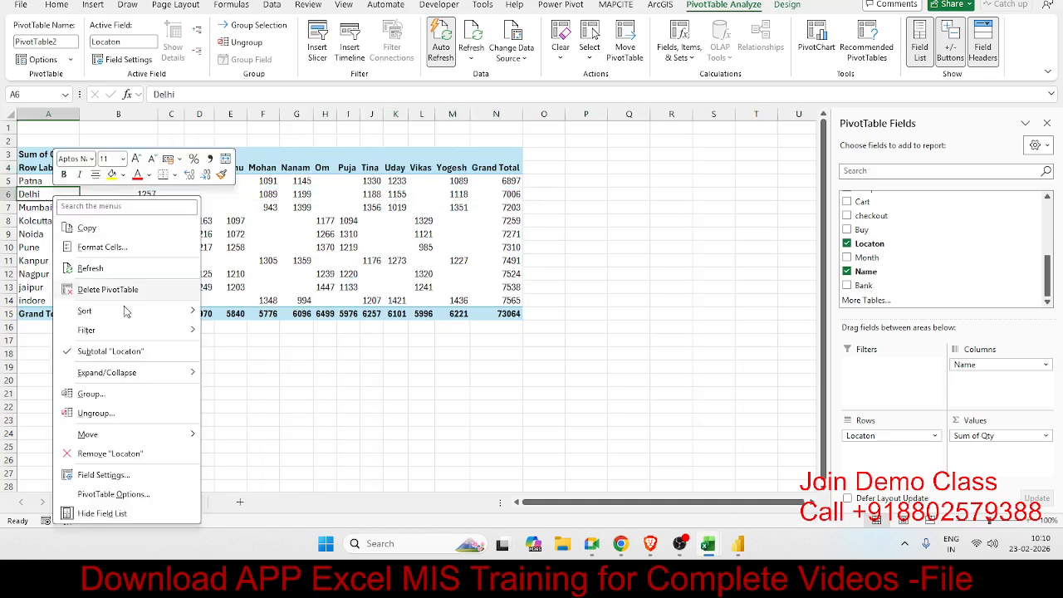
mouse_move(126, 318)
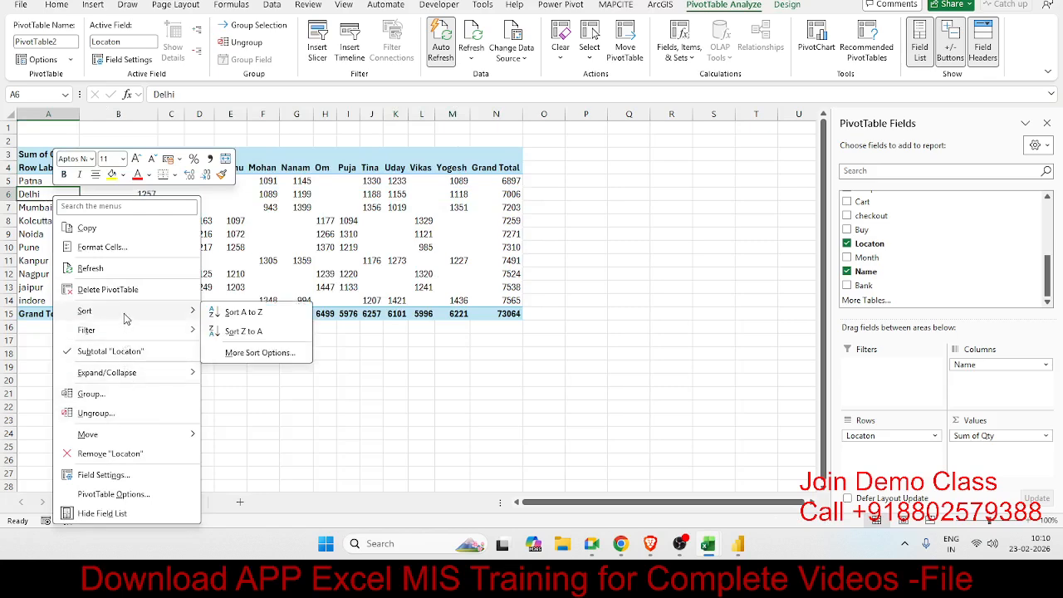
left_click(243, 312)
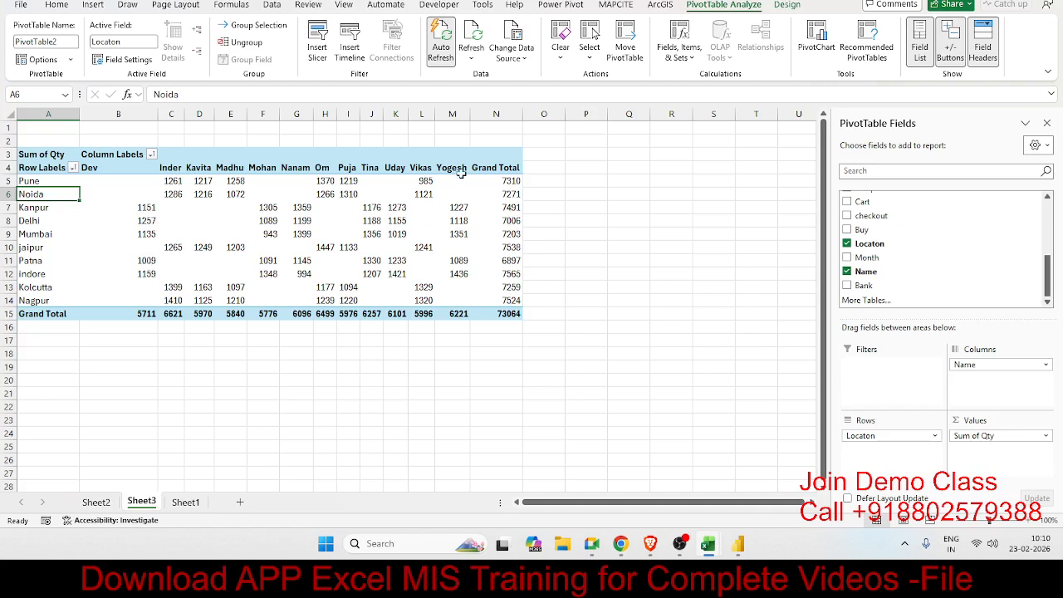
Sort the locations by their Grand Total values from largest to smallest.
right_click(515, 204)
mouse_move(590, 341)
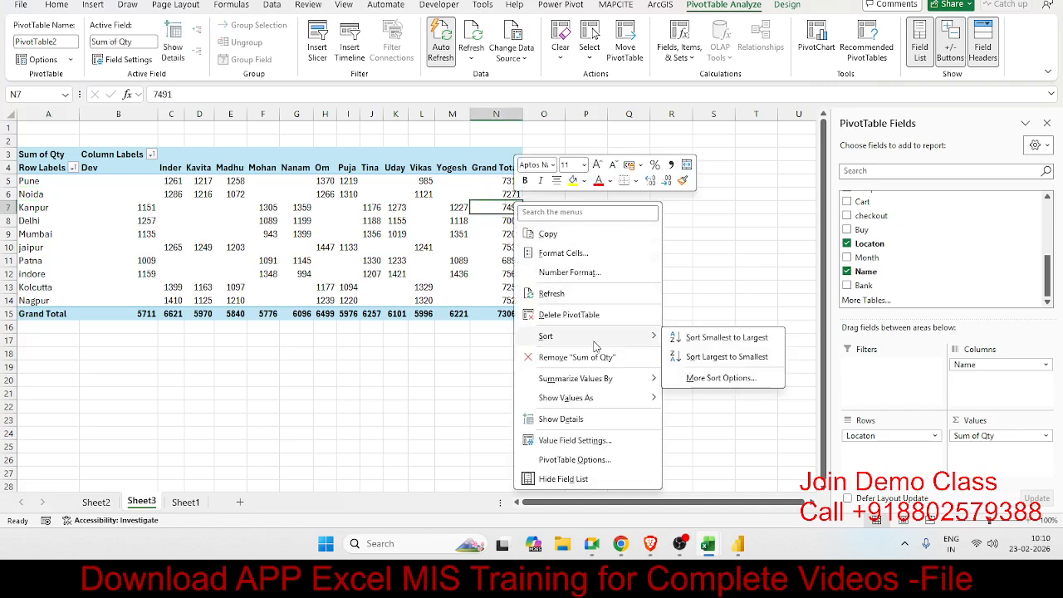
left_click(699, 357)
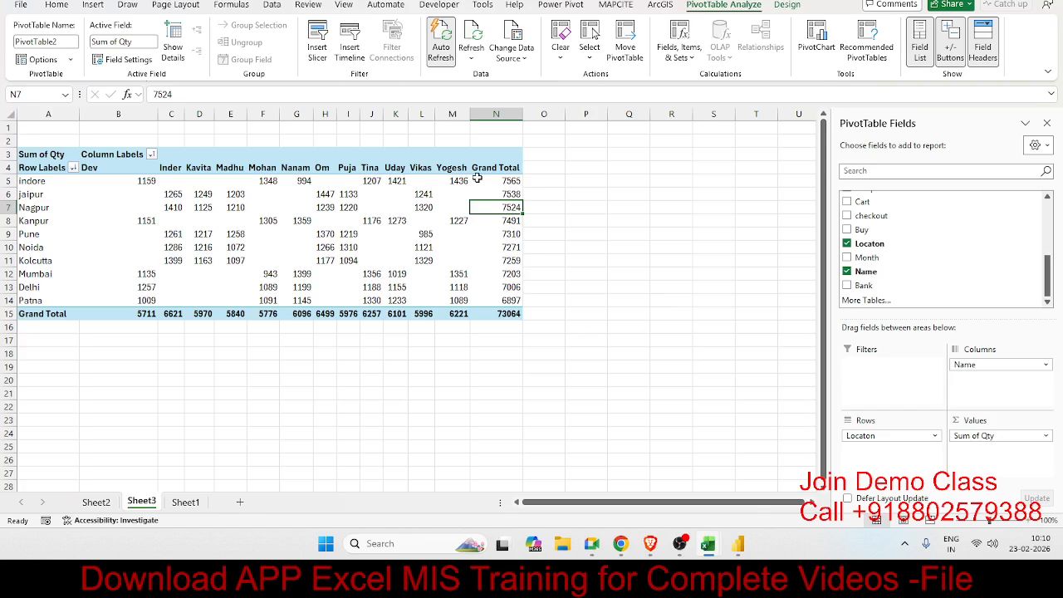
left_click(444, 170)
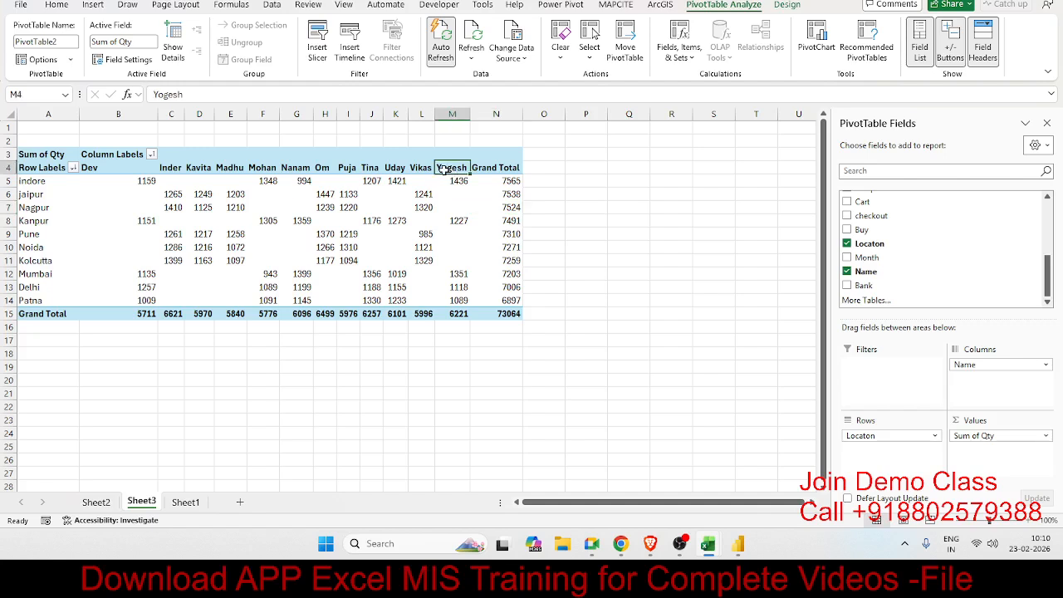
Move the Delhi row label to the beginning of the location list.
left_click(74, 289)
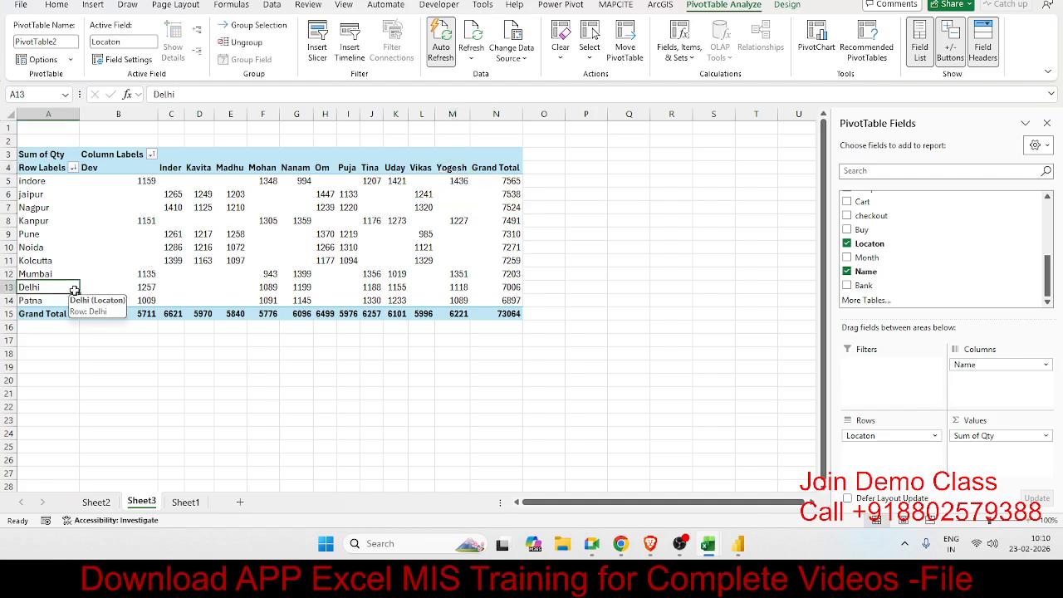
right_click(70, 289)
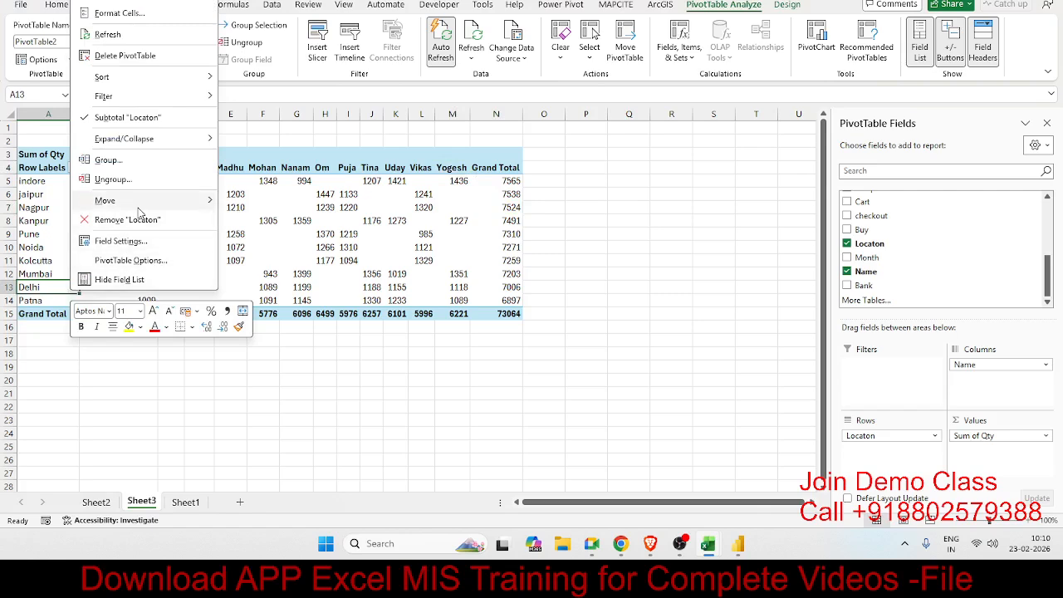
mouse_move(141, 207)
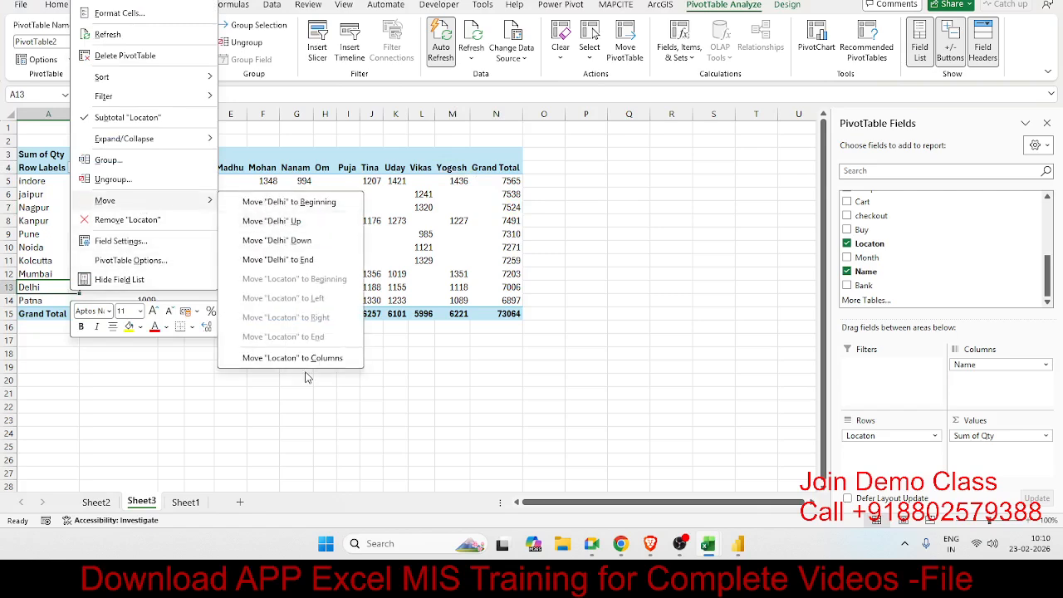
left_click(314, 207)
left_click(44, 176)
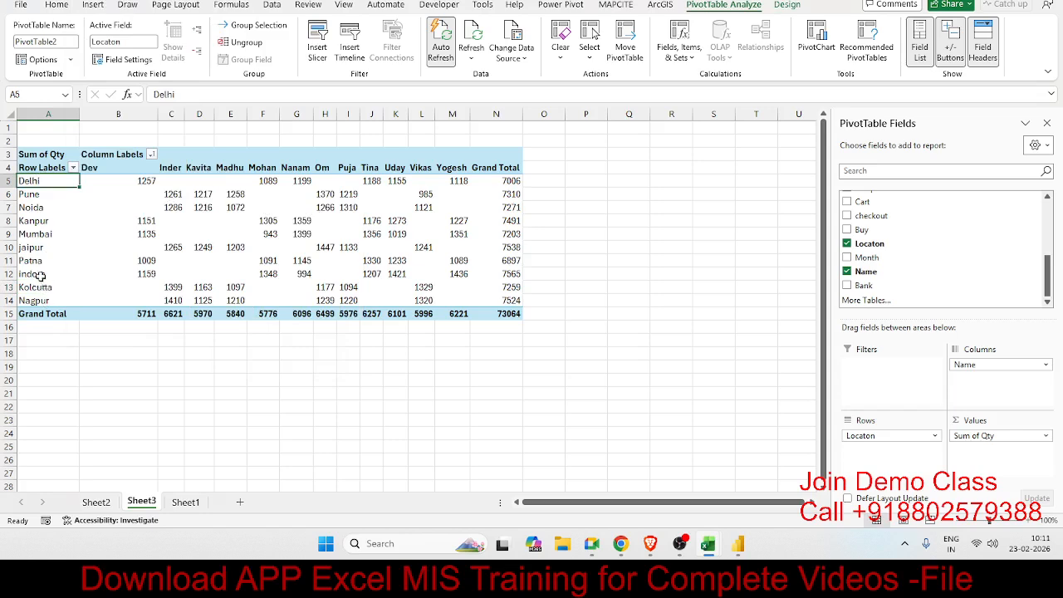
Reorder the locations manually so that the Noida row sits directly below Delhi, above Pune.
left_click(50, 207)
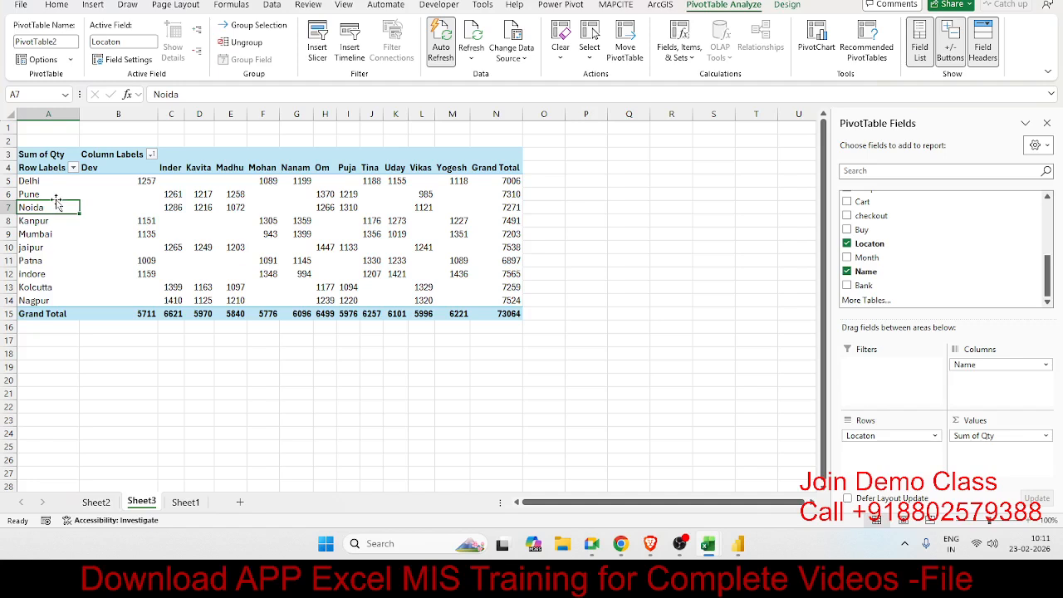
left_click_drag(57, 202, 58, 196)
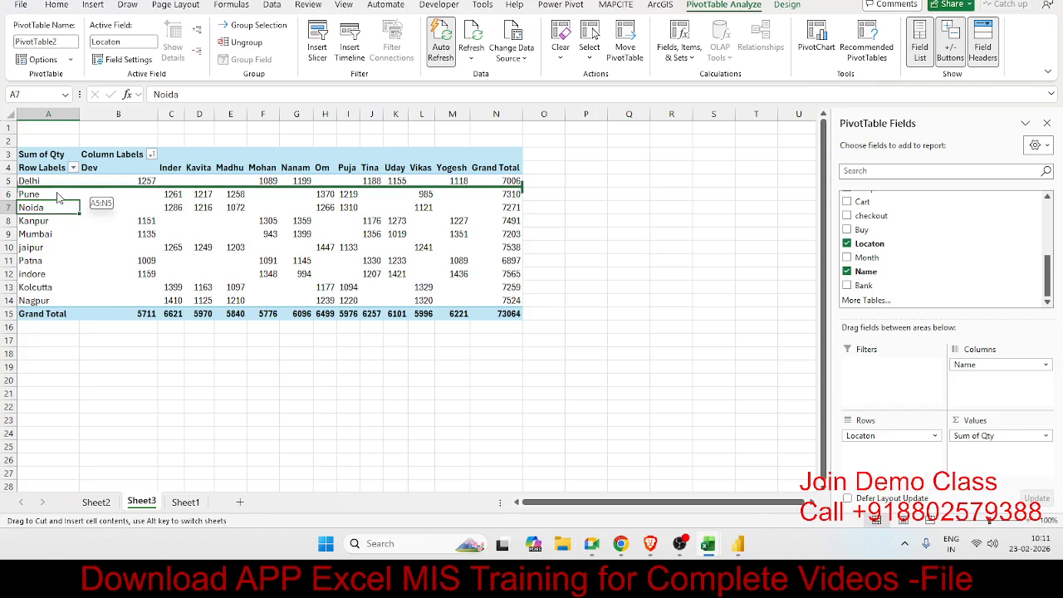
left_click_drag(58, 197, 56, 187)
left_click(51, 193)
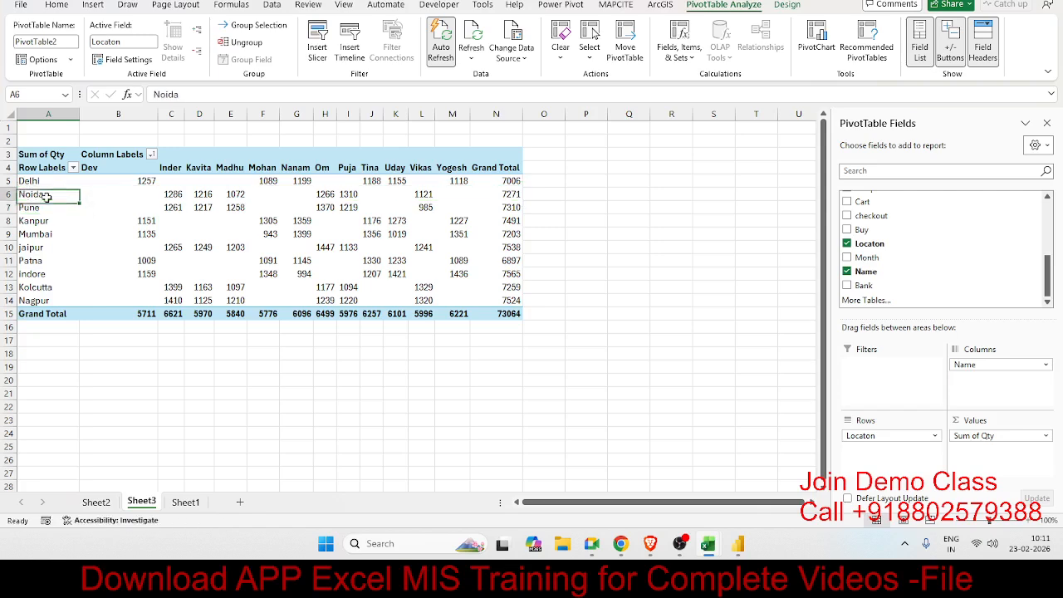
Move the first name column to the ninth position among the name columns, then select the fourth name column.
left_click(91, 170)
left_click_drag(103, 177, 367, 163)
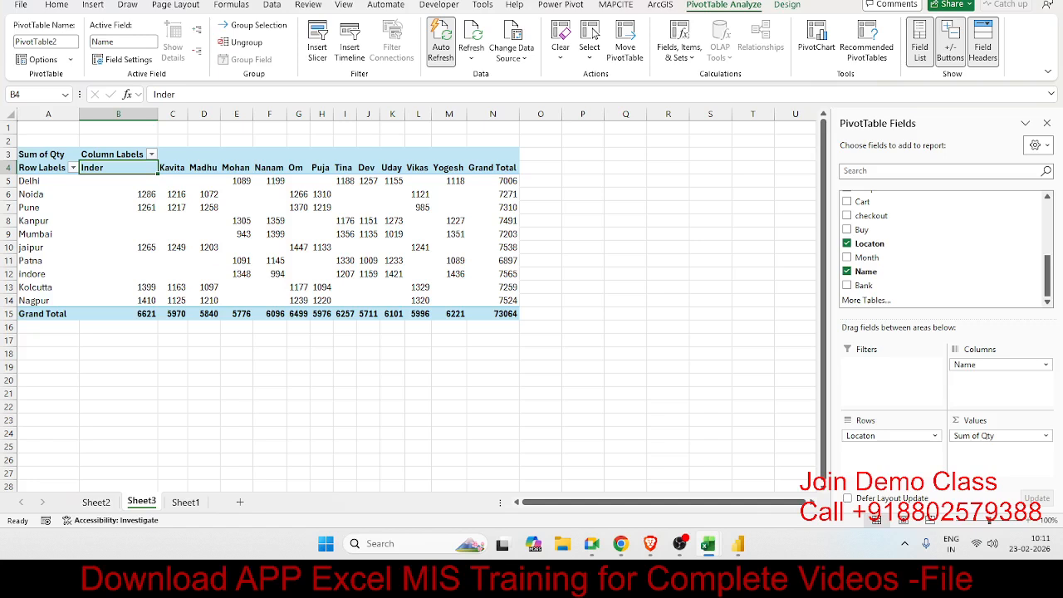
left_click(229, 158)
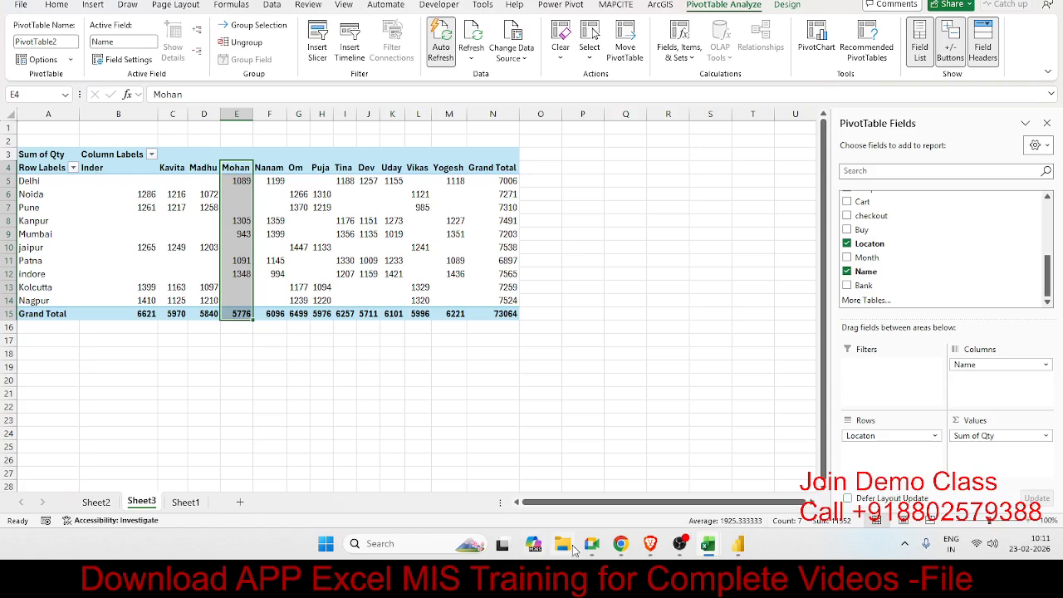
Add the Bank field as a report filter to the formatted PivotTable on Sheet2.
left_click(93, 503)
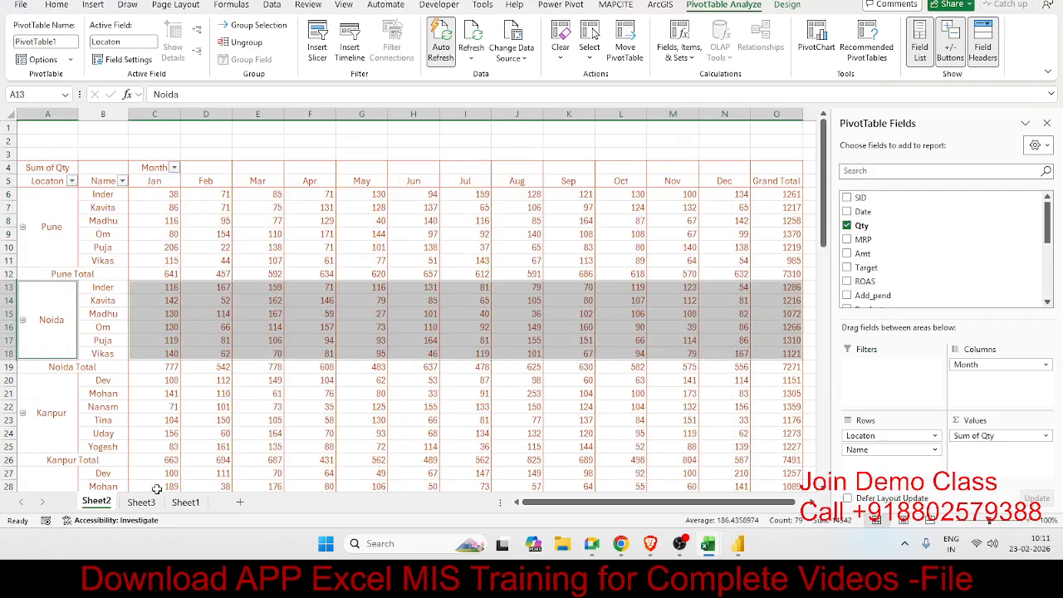
left_click(143, 502)
left_click(106, 502)
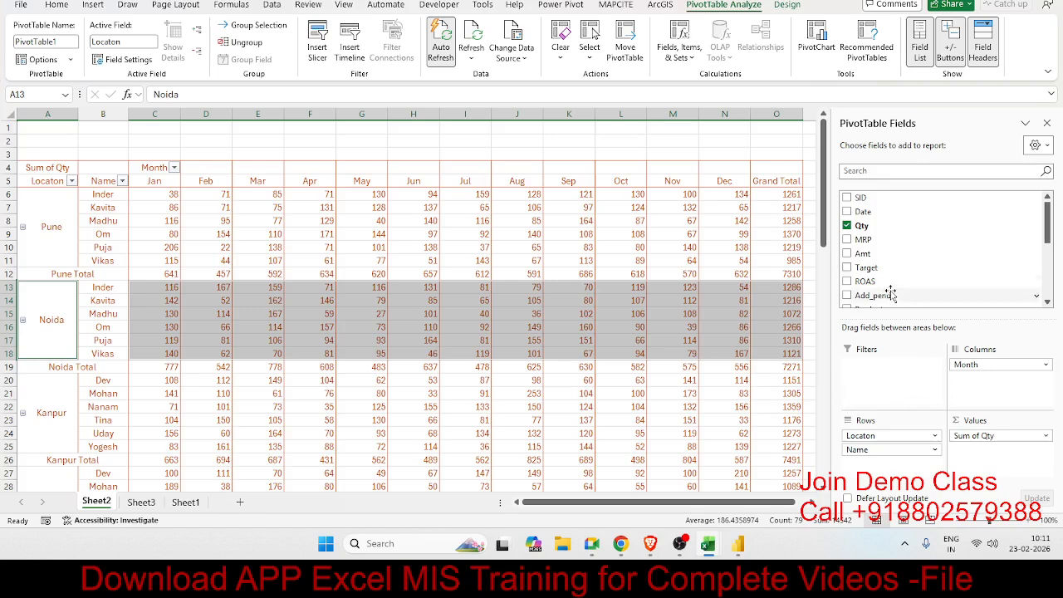
scroll(880, 290, "down", 3)
scroll(884, 305, "down", 1)
left_click_drag(864, 285, 868, 365)
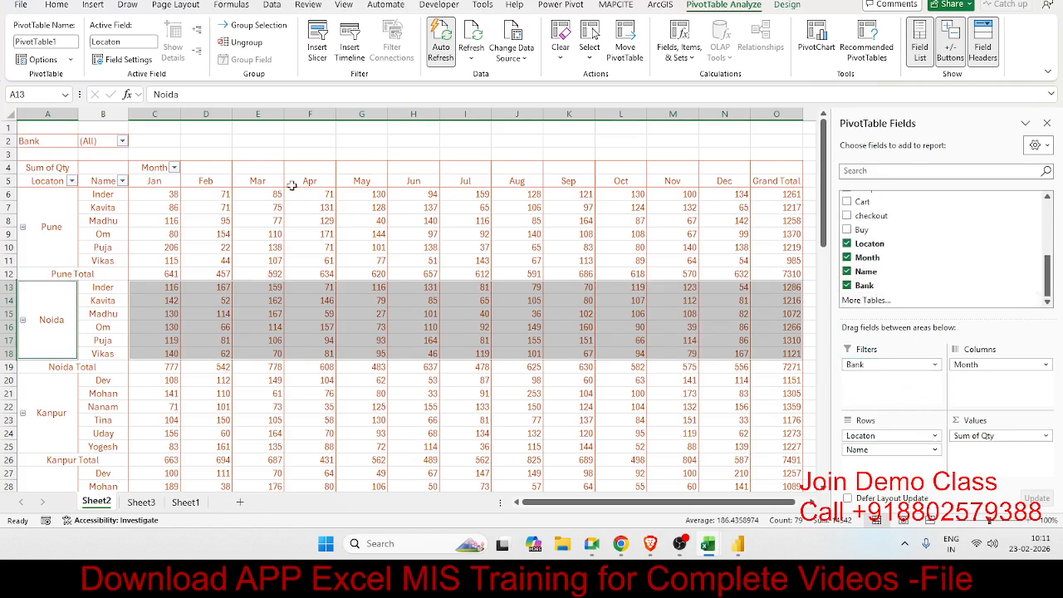
Filter the Sheet2 PivotTable to the ICICI bank and return to Sheet3.
left_click(122, 141)
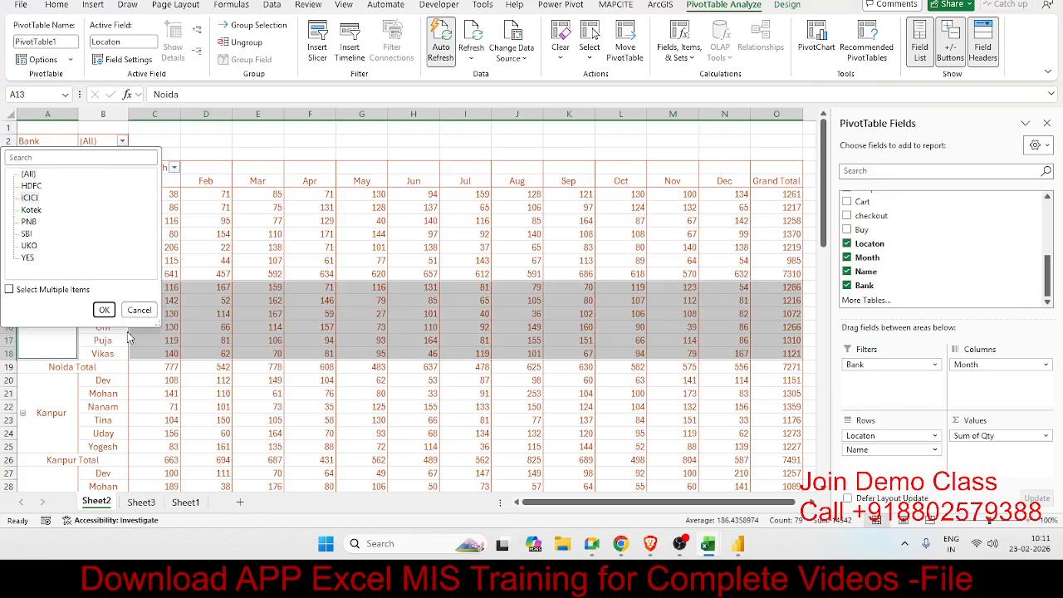
left_click(104, 309)
left_click(141, 501)
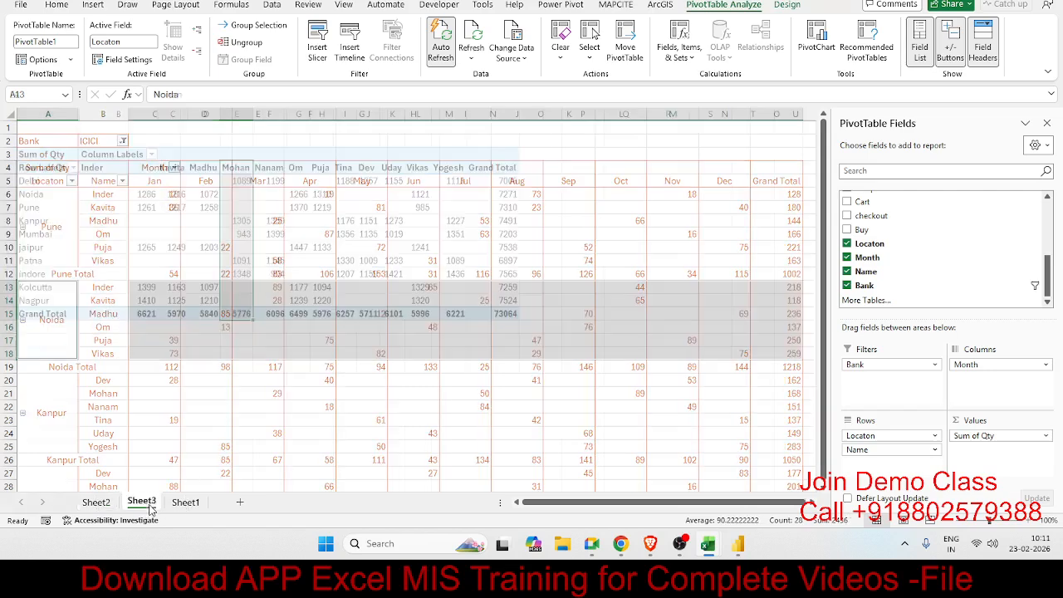
Filter the locations in the Sheet3 PivotTable to show only Noida and Mumbai.
left_click_drag(55, 191, 60, 246)
left_click(73, 168)
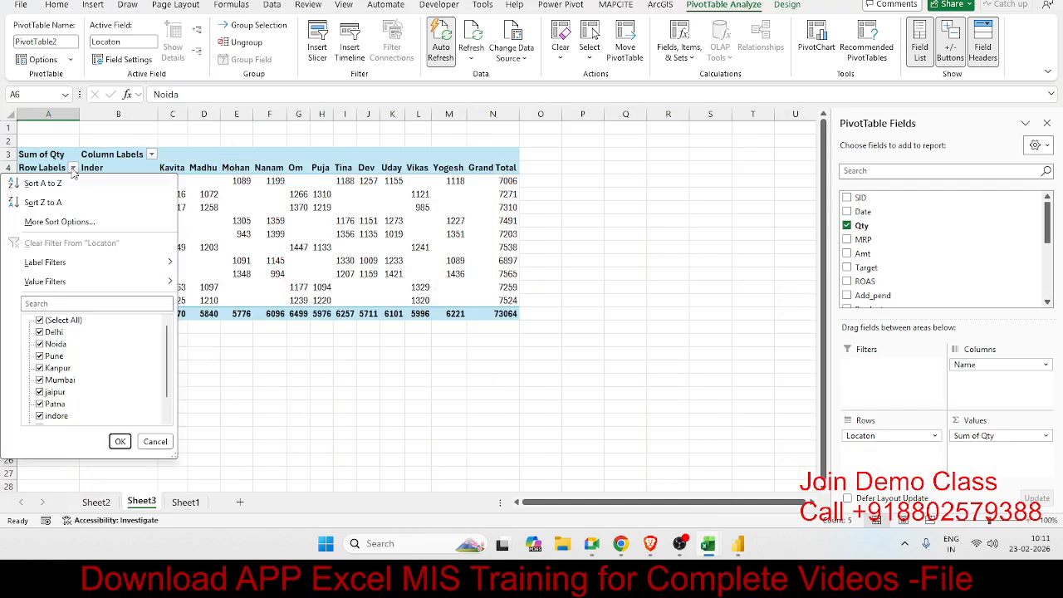
left_click(40, 333)
left_click(39, 320)
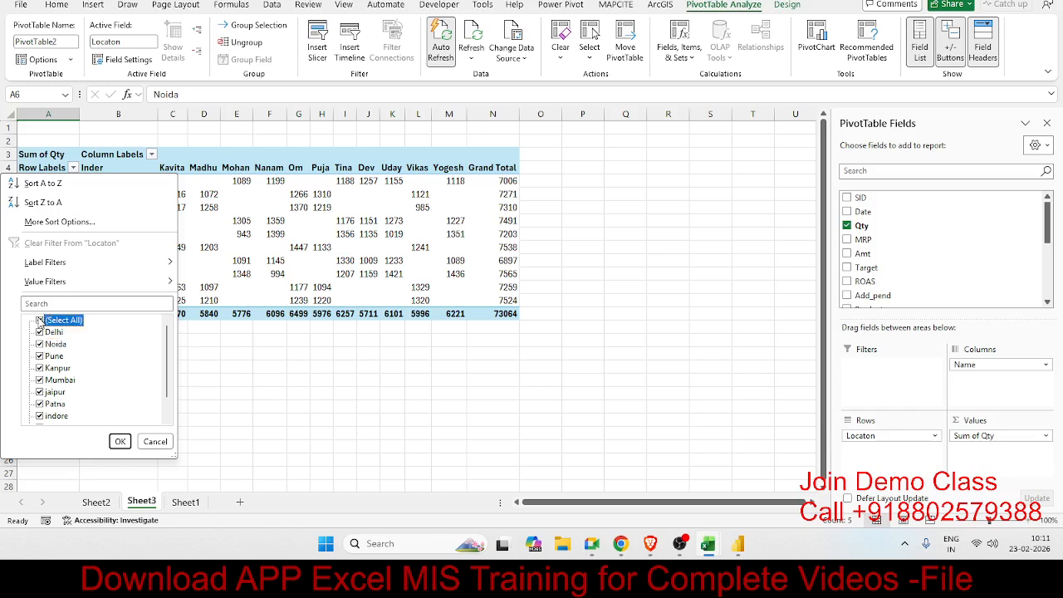
left_click(39, 319)
left_click(46, 343)
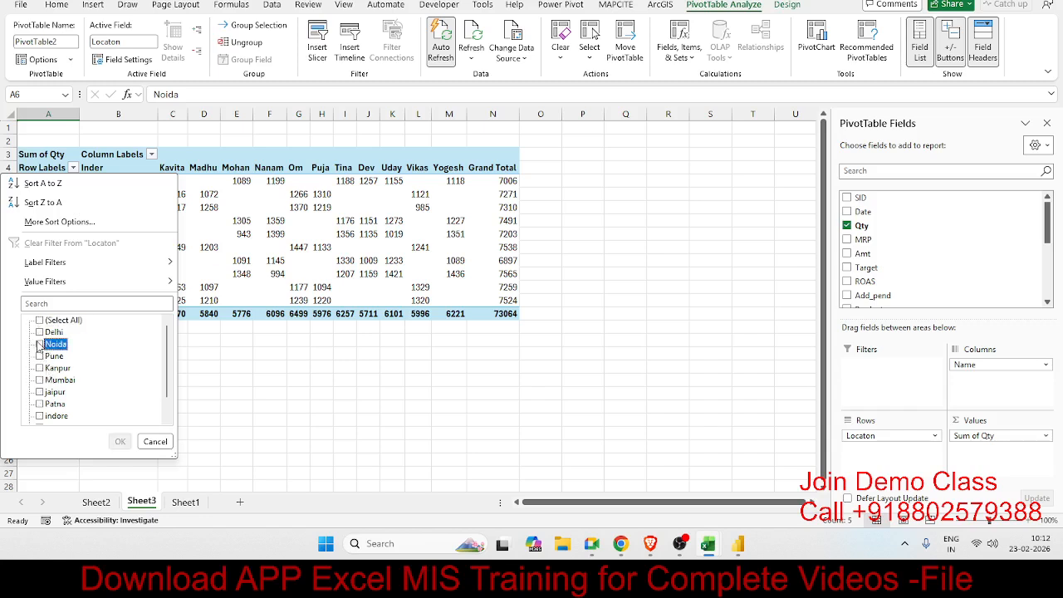
left_click(39, 344)
left_click(39, 380)
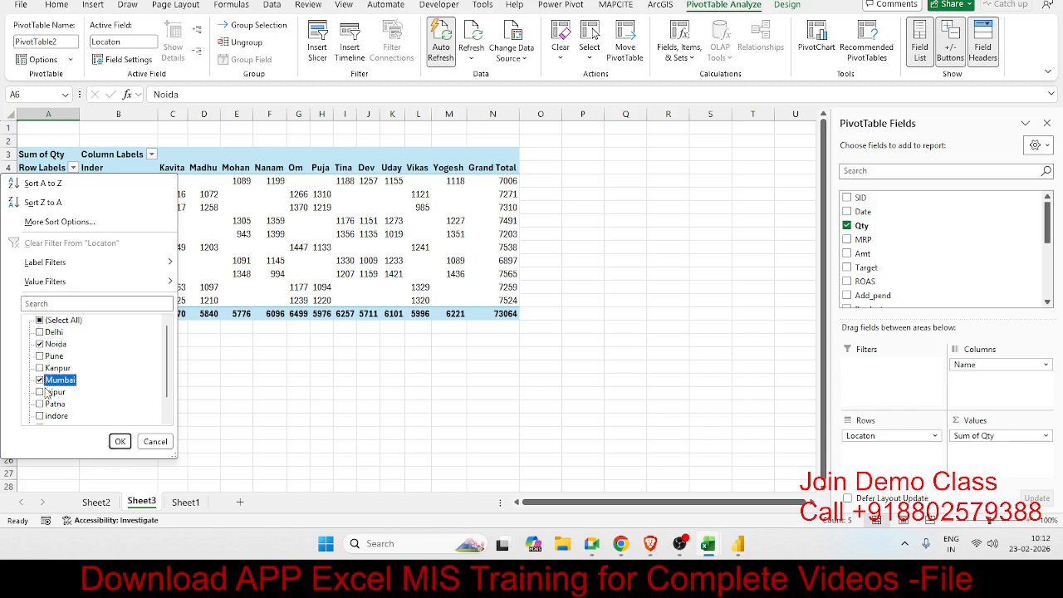
left_click(120, 442)
Look over the label filter conditions available for the locations, then clear the location filter.
left_click(74, 168)
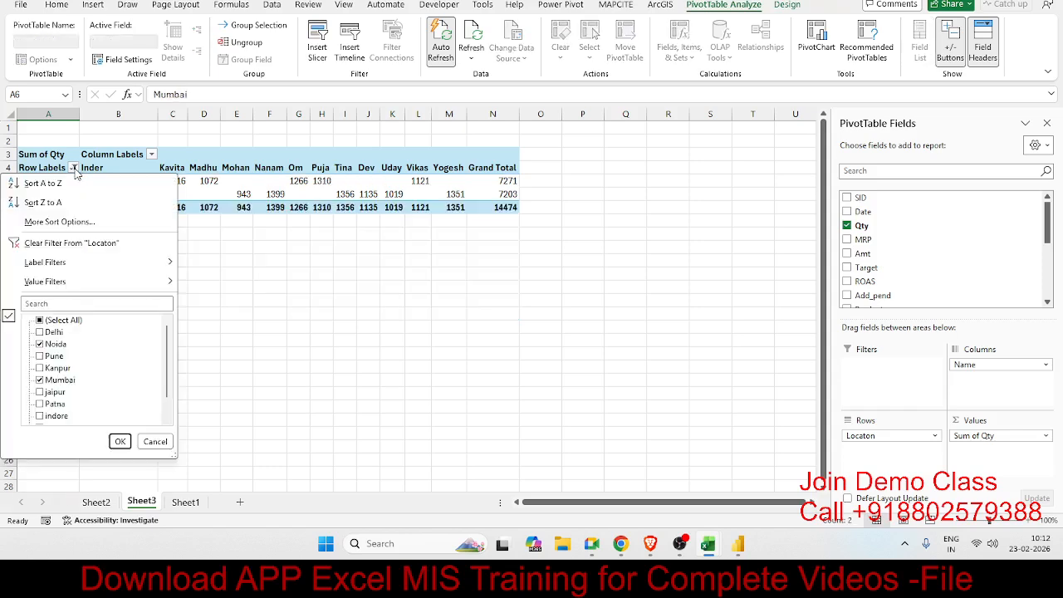
mouse_move(75, 261)
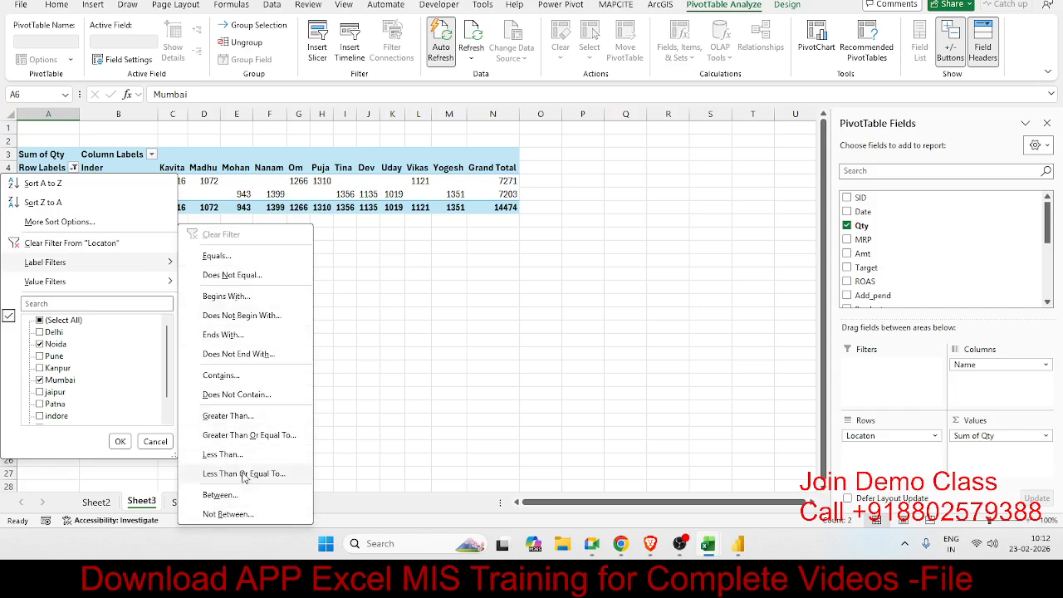
left_click(283, 181)
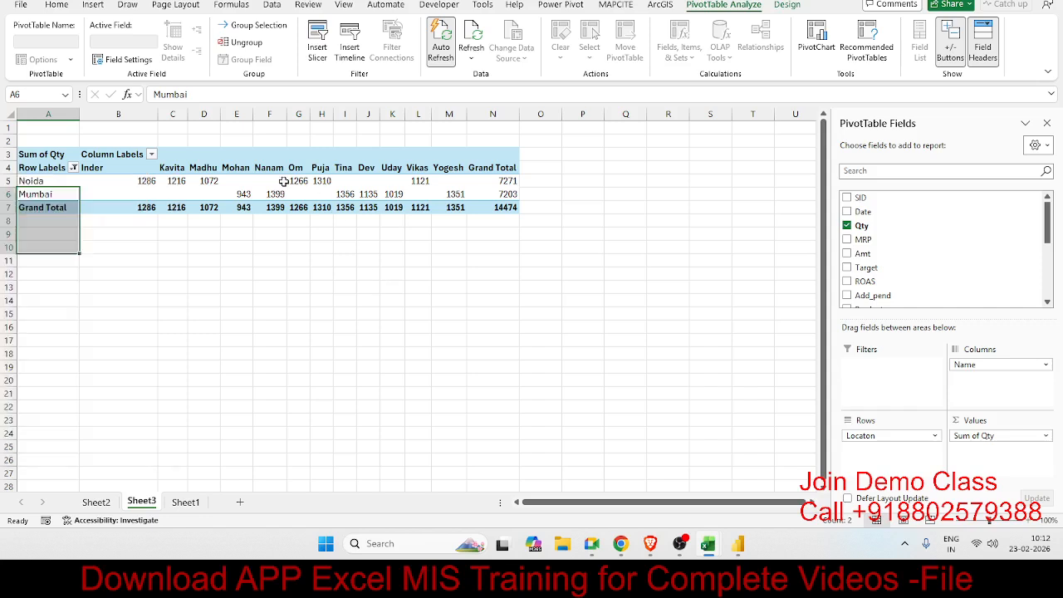
left_click(73, 168)
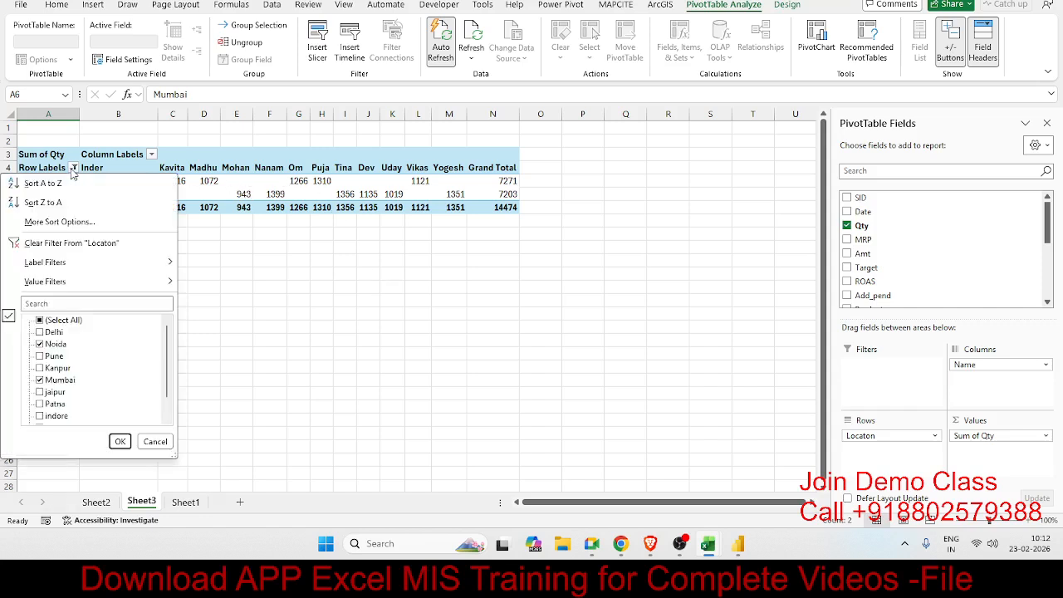
left_click(48, 243)
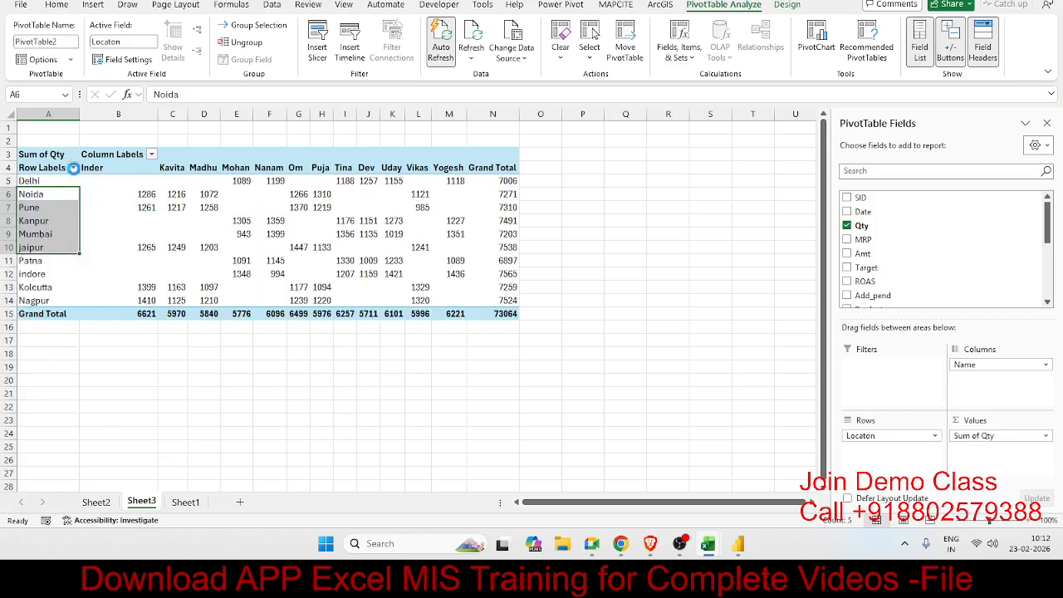
Filter the locations to the top 3 items by Sum of Qty, select their values, then clear that filter.
left_click(73, 168)
mouse_move(116, 283)
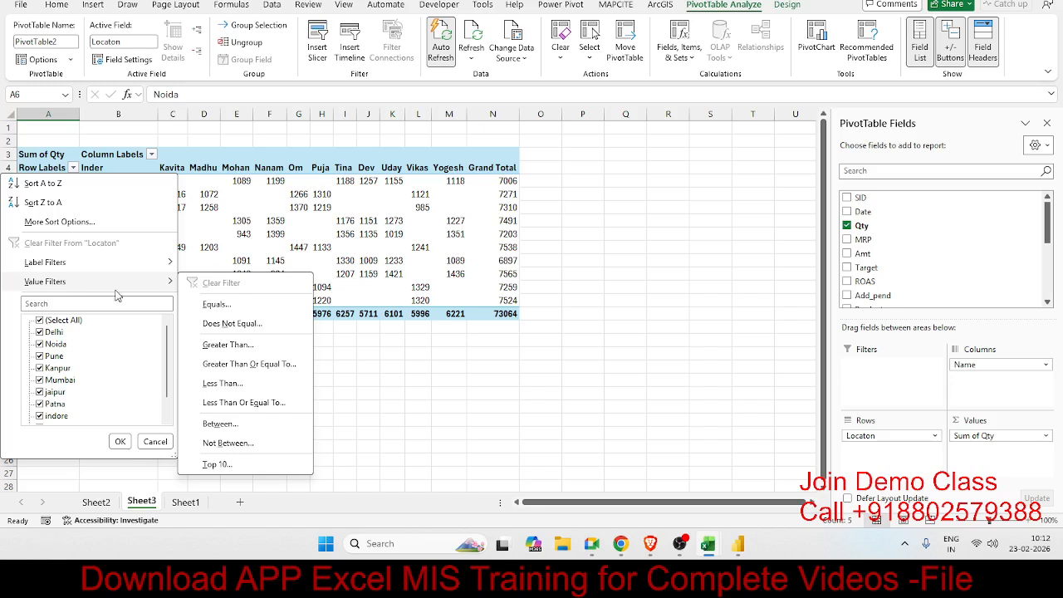
left_click(254, 469)
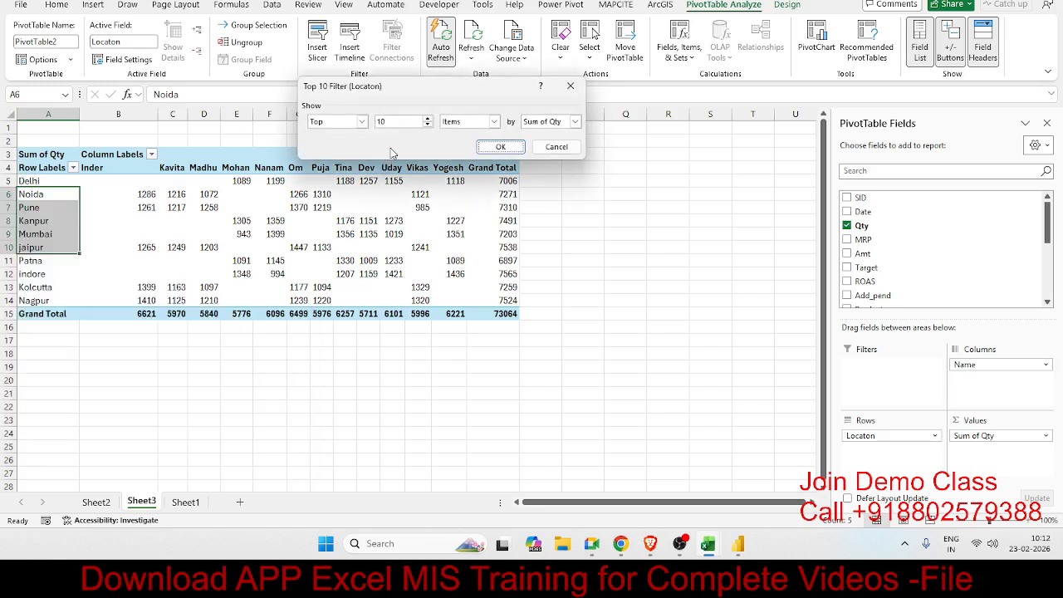
type("3")
left_click(500, 146)
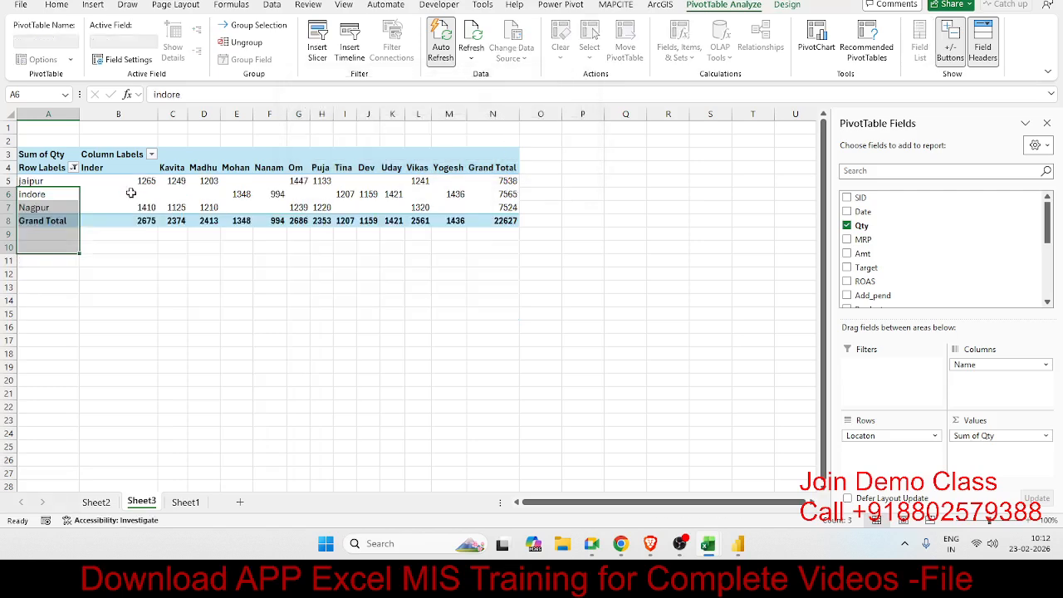
left_click_drag(133, 181, 513, 208)
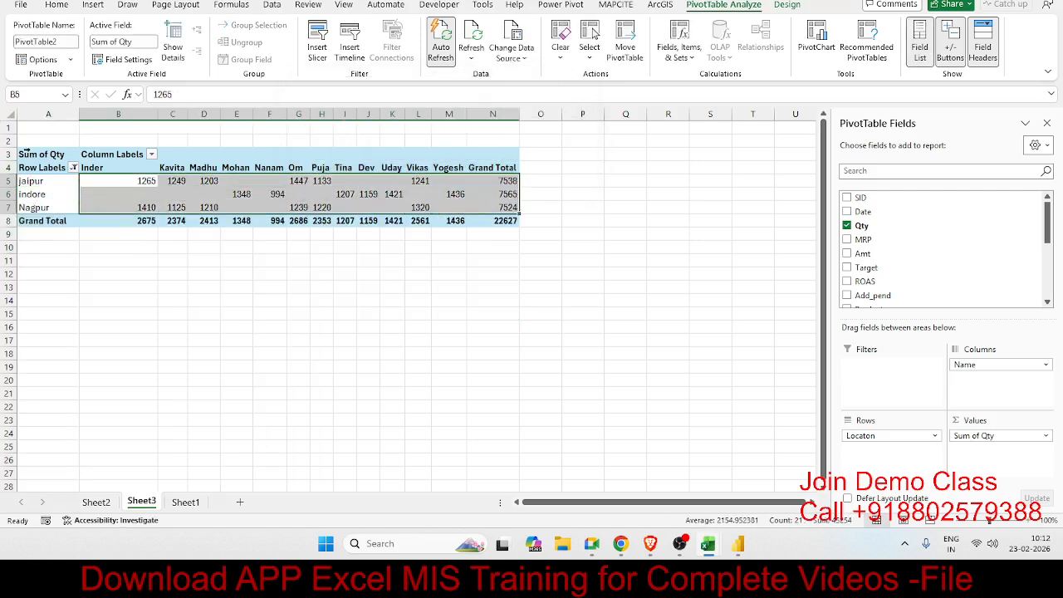
left_click(73, 168)
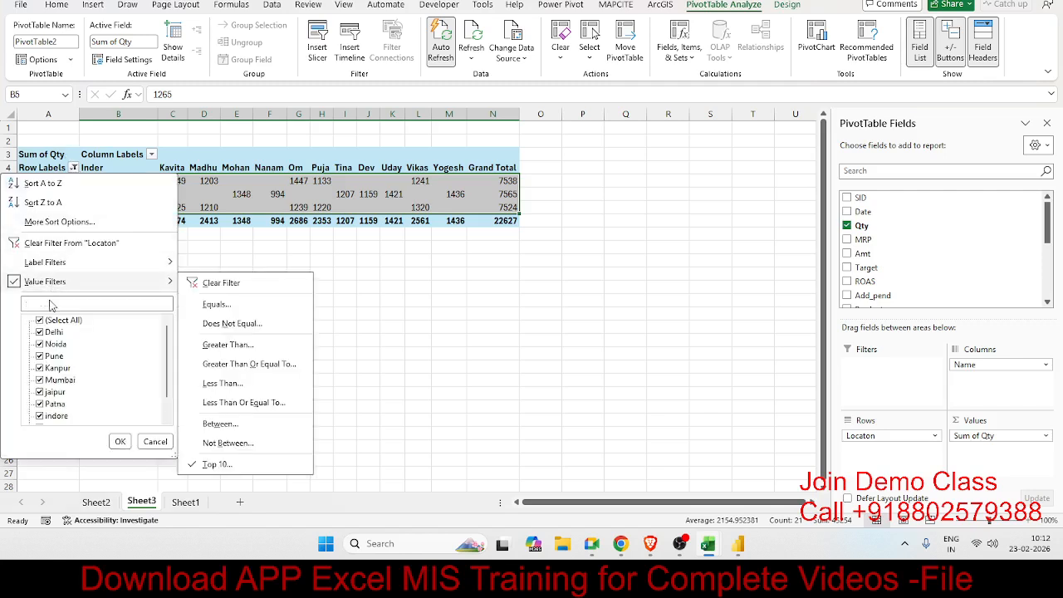
left_click(60, 243)
Filter the name columns to only the first and fourth names, then clear the name filter.
left_click(108, 158)
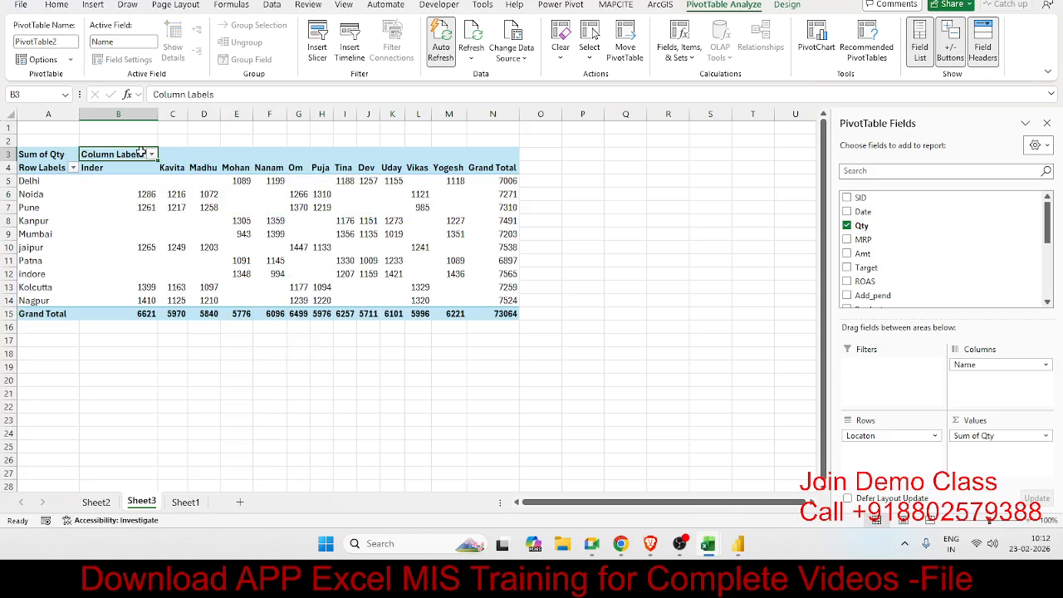
left_click(151, 154)
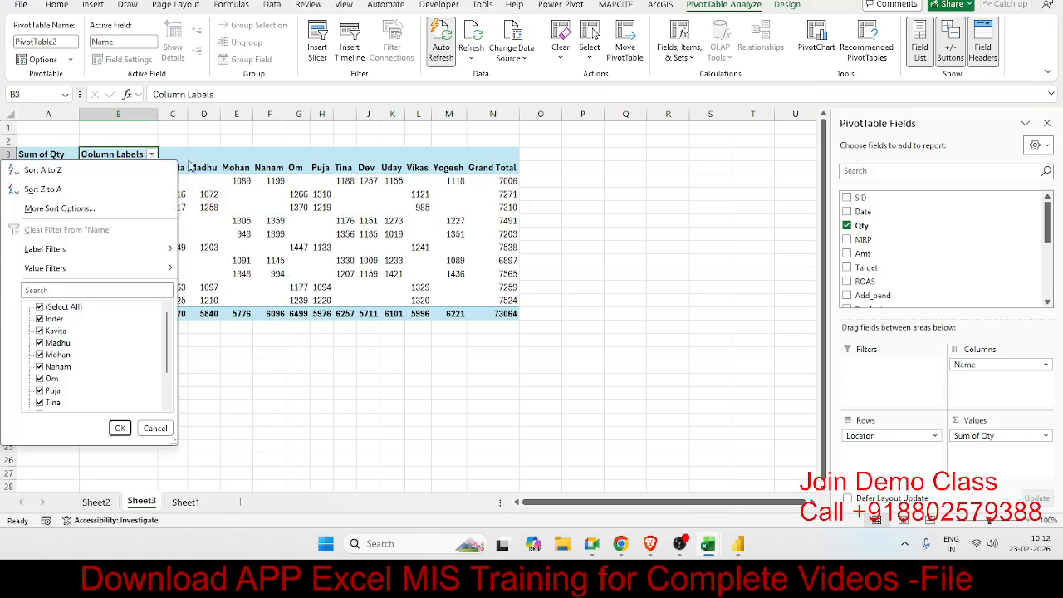
left_click(62, 309)
left_click(40, 319)
left_click(38, 356)
left_click(120, 428)
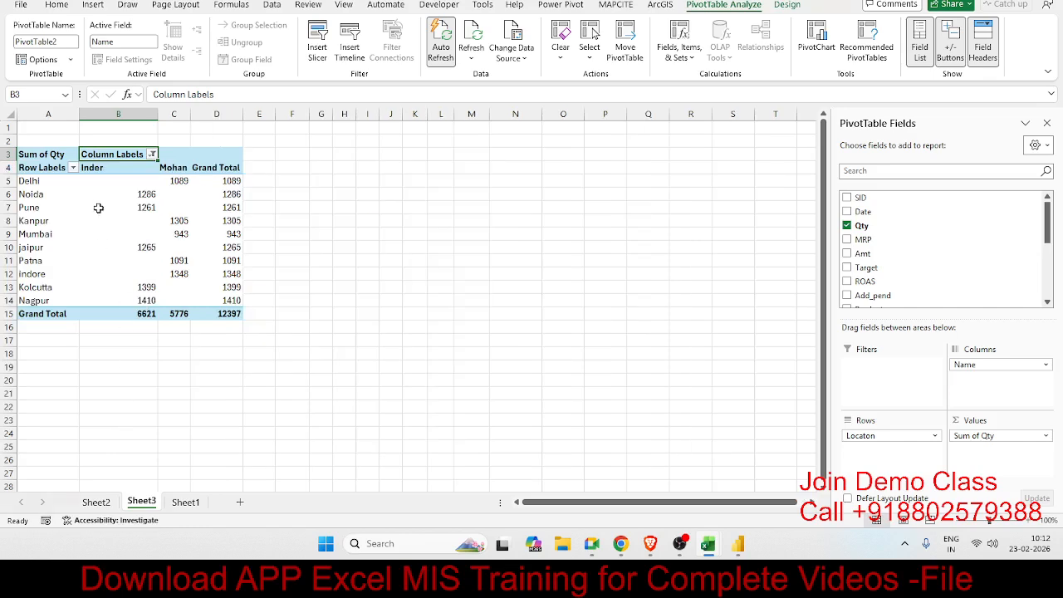
left_click(100, 170)
left_click(164, 168)
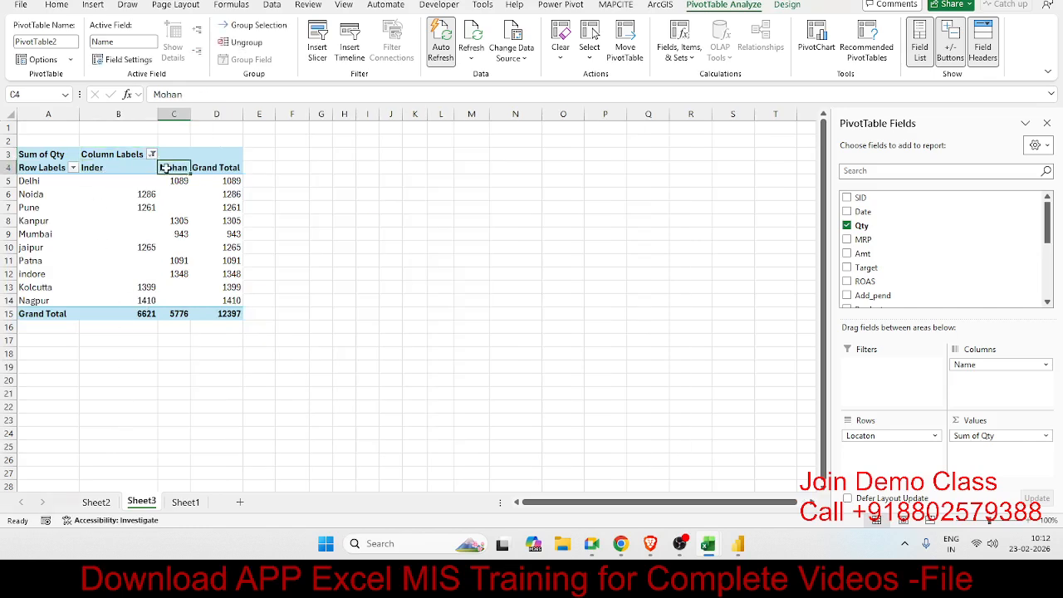
left_click(152, 154)
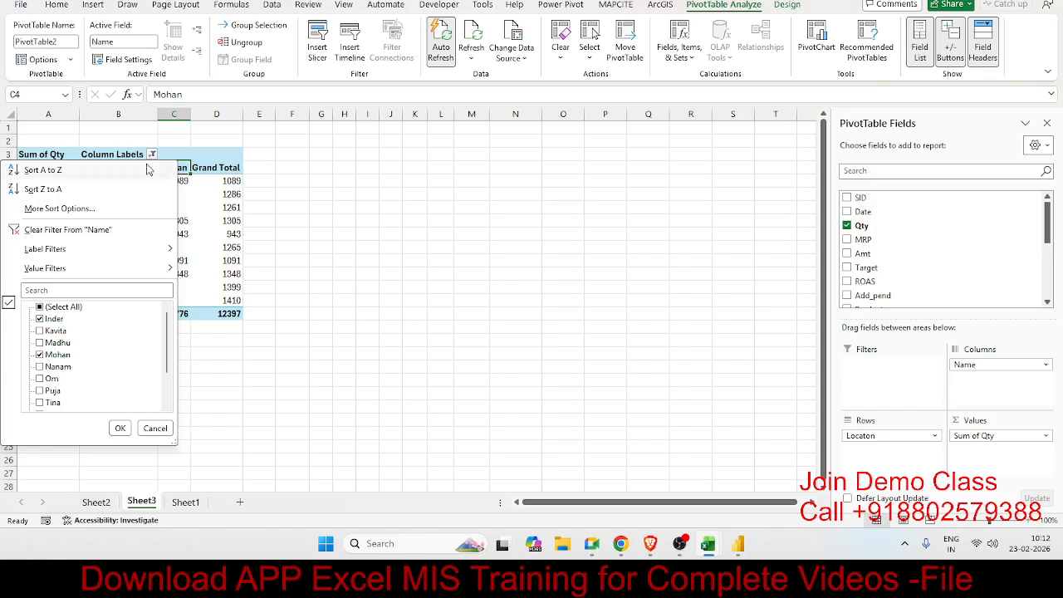
left_click(83, 229)
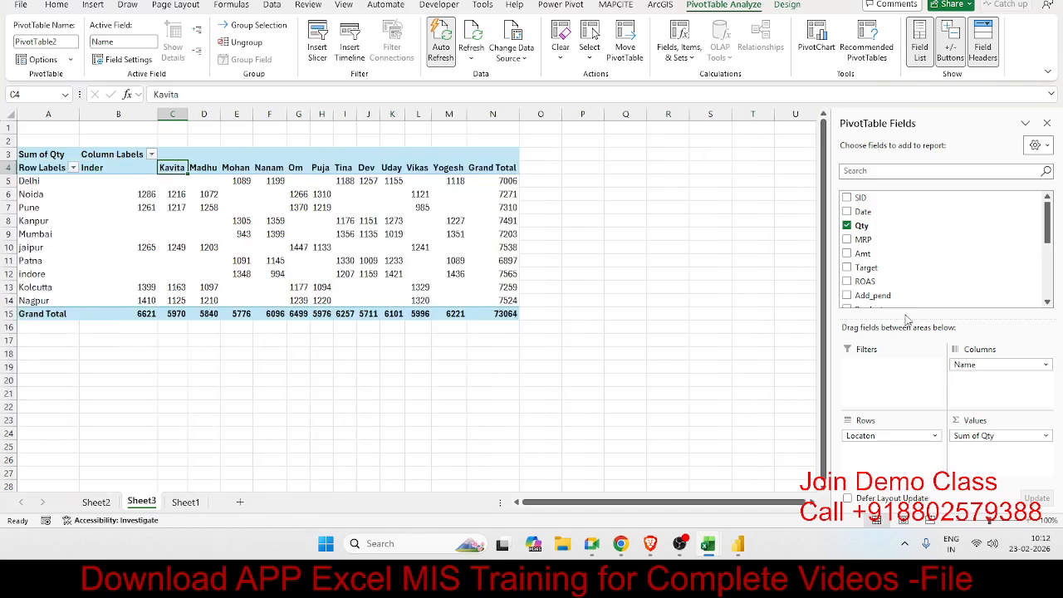
Add the Month field as a report filter to the Sheet3 PivotTable and look over its month choices.
scroll(885, 254, "down", 3)
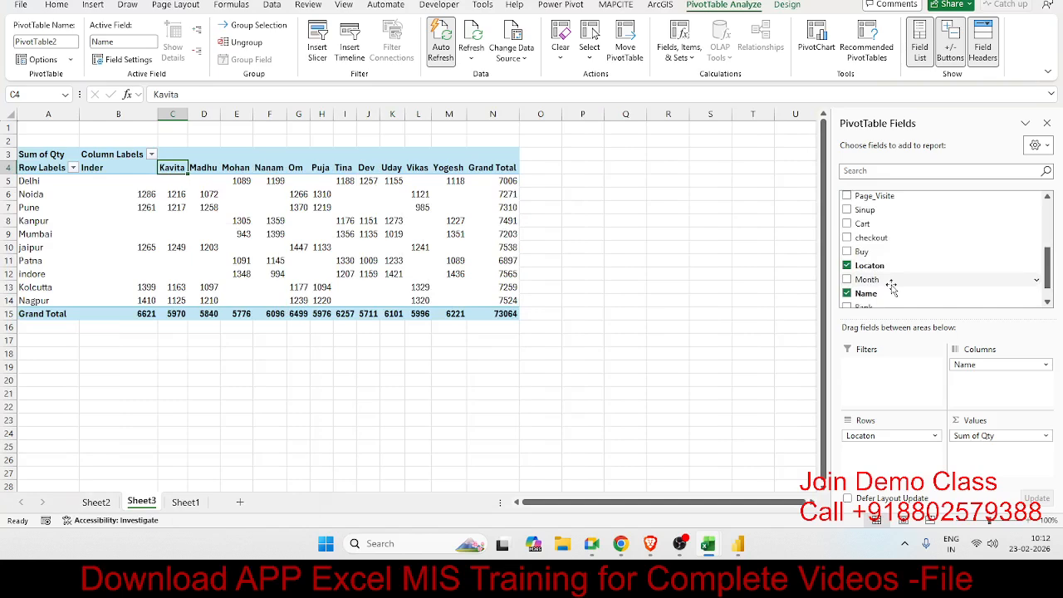
left_click_drag(892, 286, 893, 386)
left_click(151, 128)
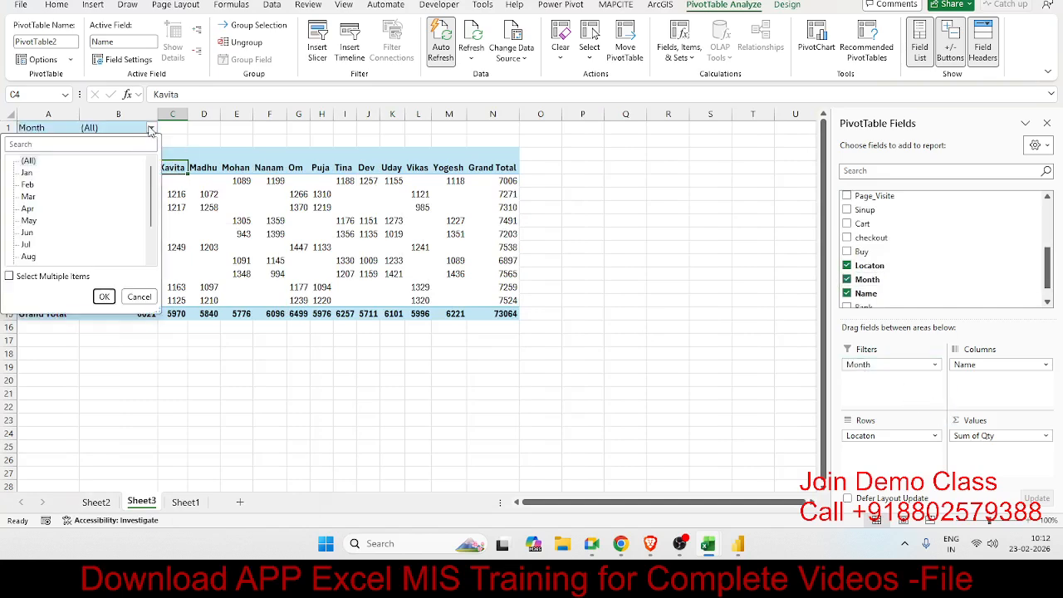
left_click(245, 246)
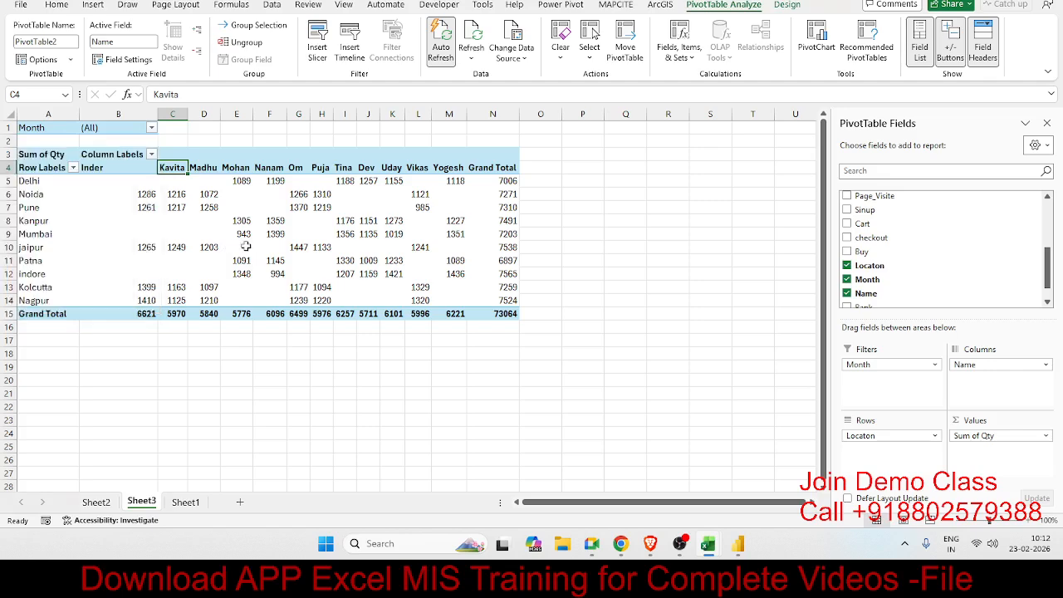
left_click(418, 407)
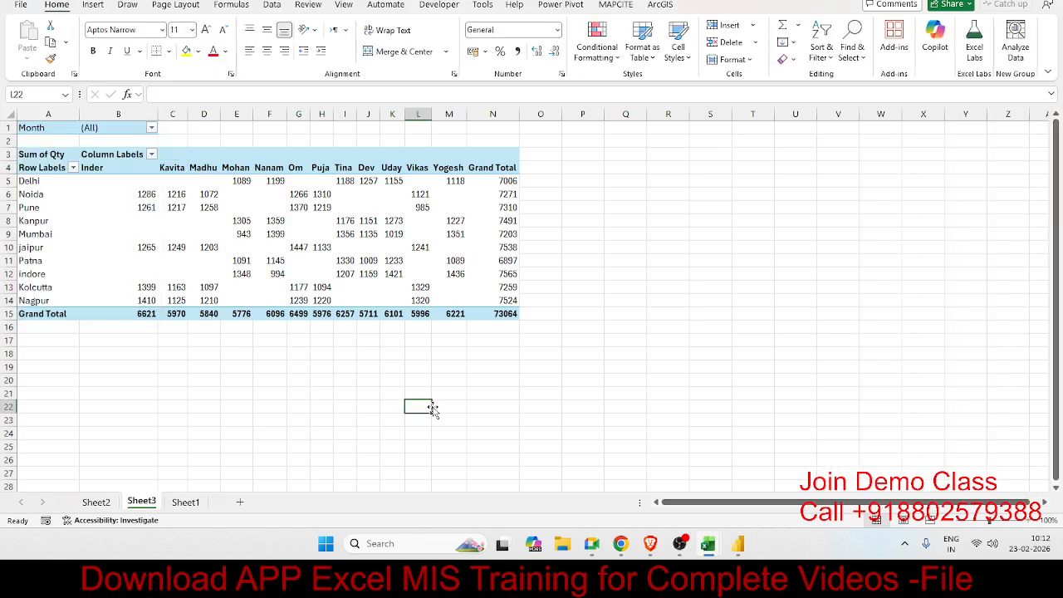
Insert Month and Bank slicers for the Sheet3 PivotTable and place them side by side to its right.
left_click(368, 274)
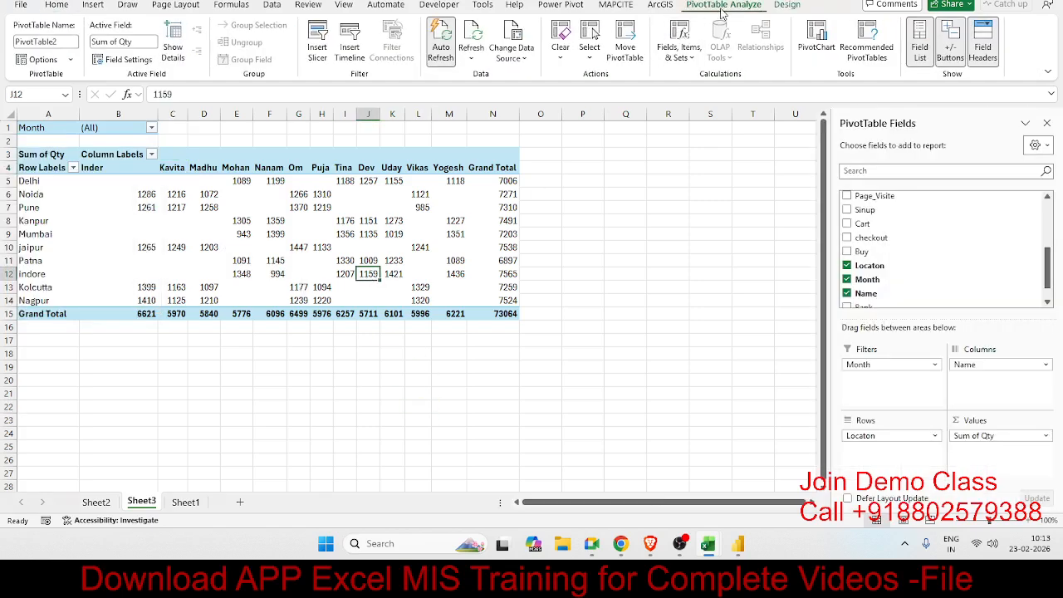
left_click(318, 51)
scroll(397, 226, "down", 1)
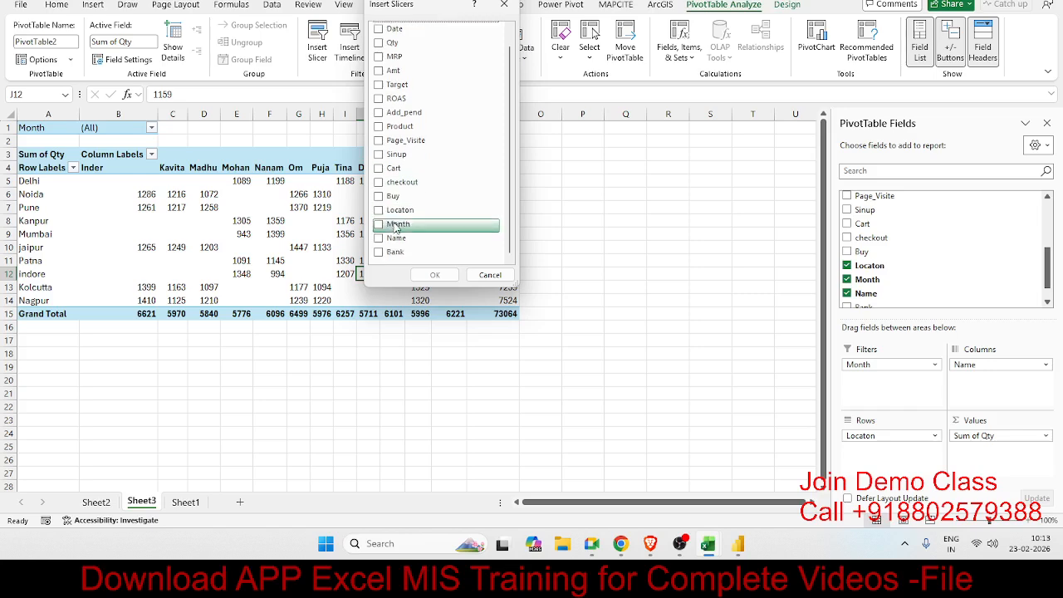
left_click(395, 228)
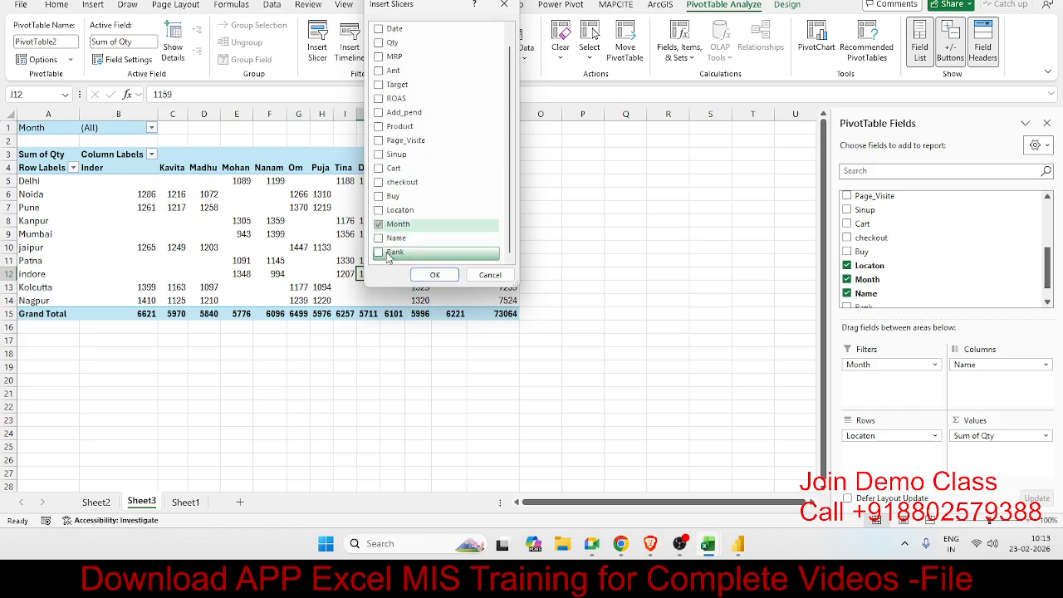
left_click(387, 254)
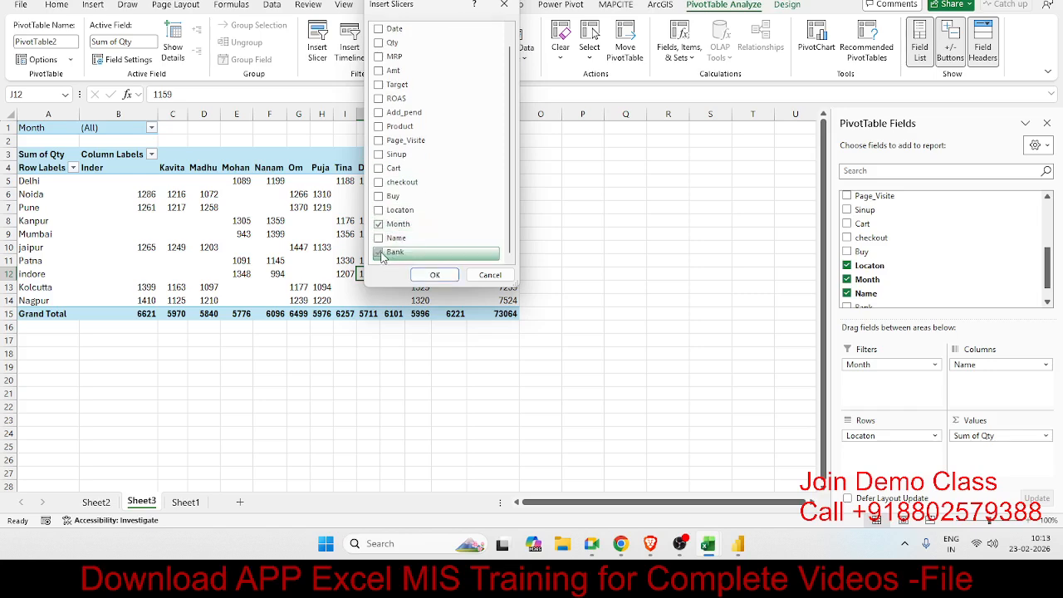
left_click(438, 279)
left_click_drag(395, 215, 582, 158)
left_click_drag(446, 249, 729, 157)
Filter by HDFC and Apr with the slicers, then switch to Jun and try YES, UKO, SBI, Kotek, ICICI and HDFC in turn.
left_click(719, 176)
left_click(603, 240)
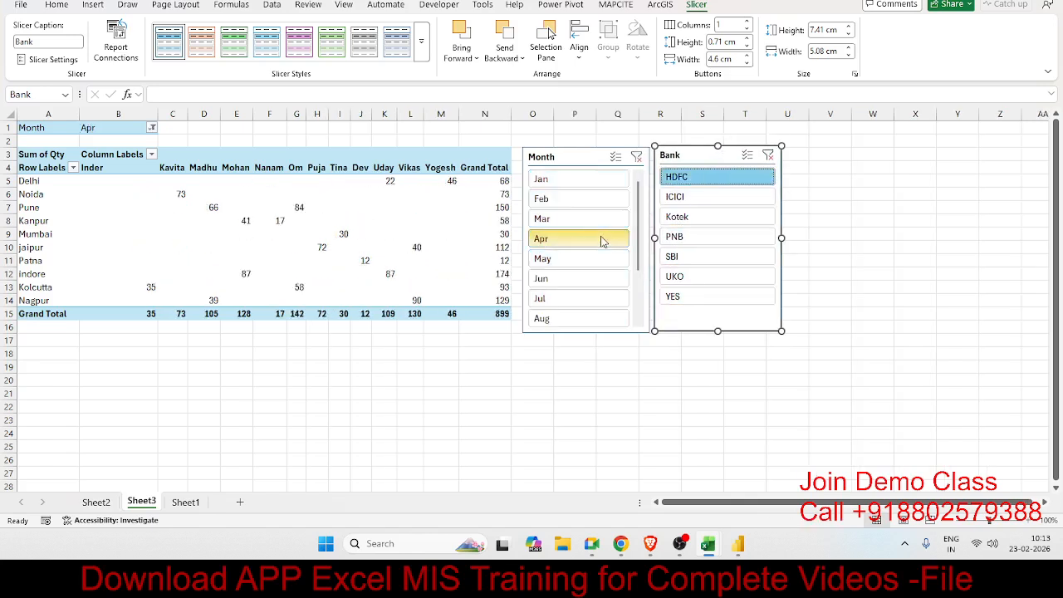
left_click(584, 279)
left_click(690, 296)
left_click(672, 281)
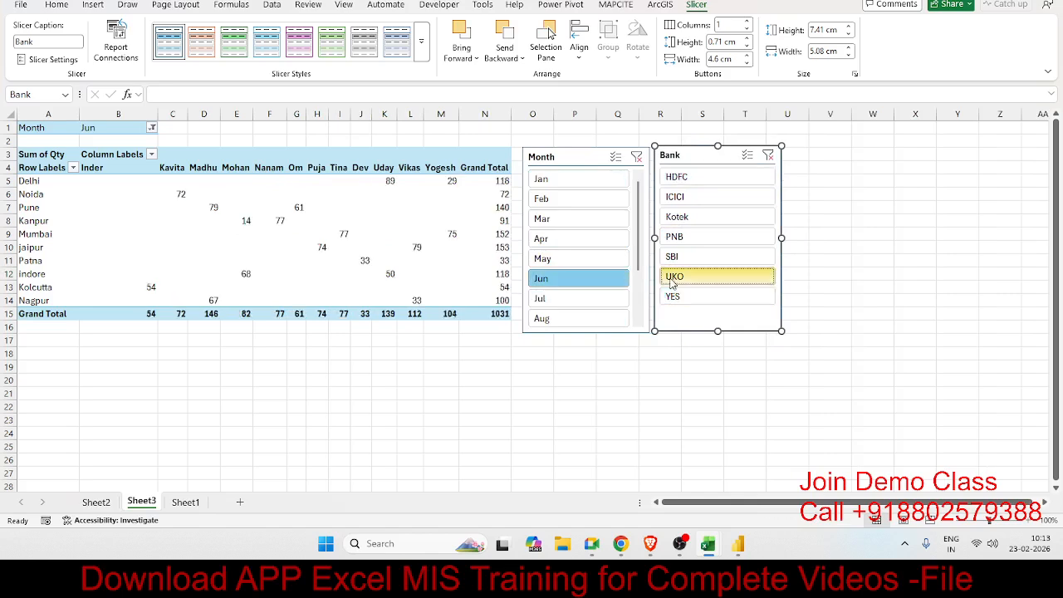
left_click(674, 258)
left_click(676, 217)
left_click(678, 198)
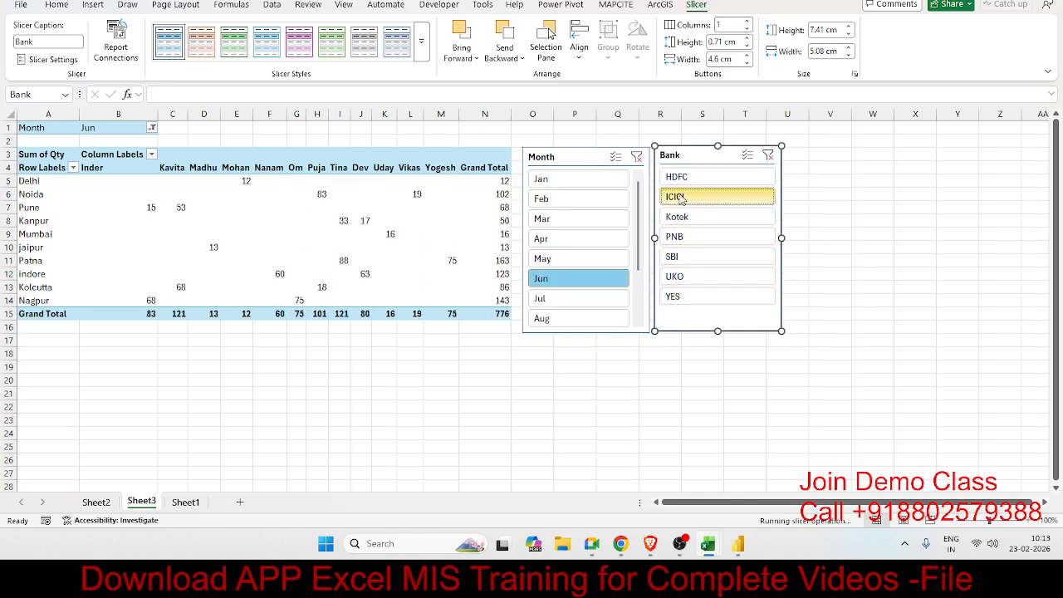
left_click(676, 176)
Clear the Bank and Month slicer filters, then view the Sheet2 PivotTable and return to Sheet3.
left_click(768, 155)
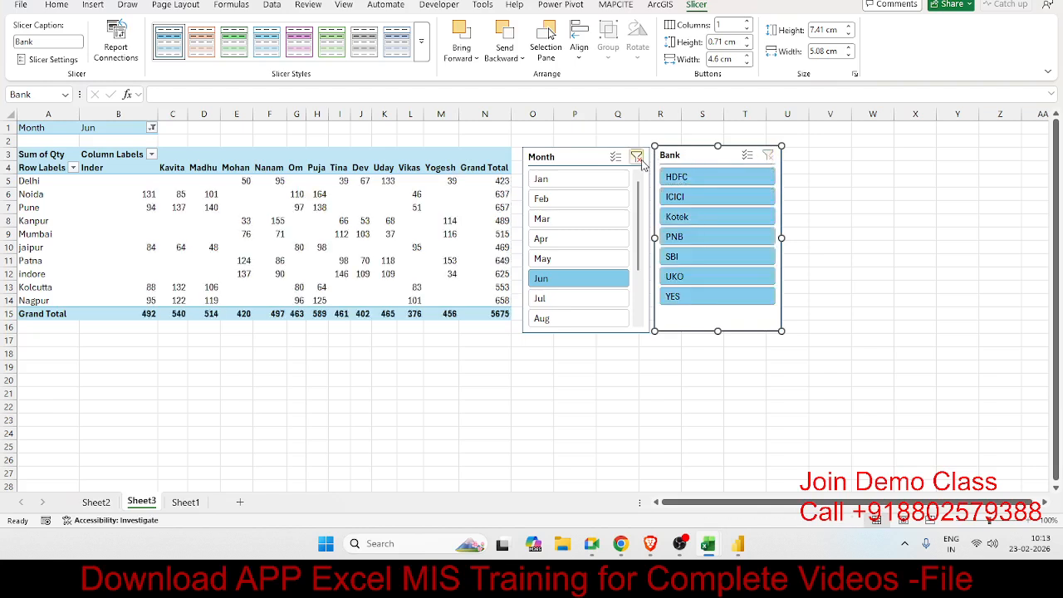
left_click(638, 159)
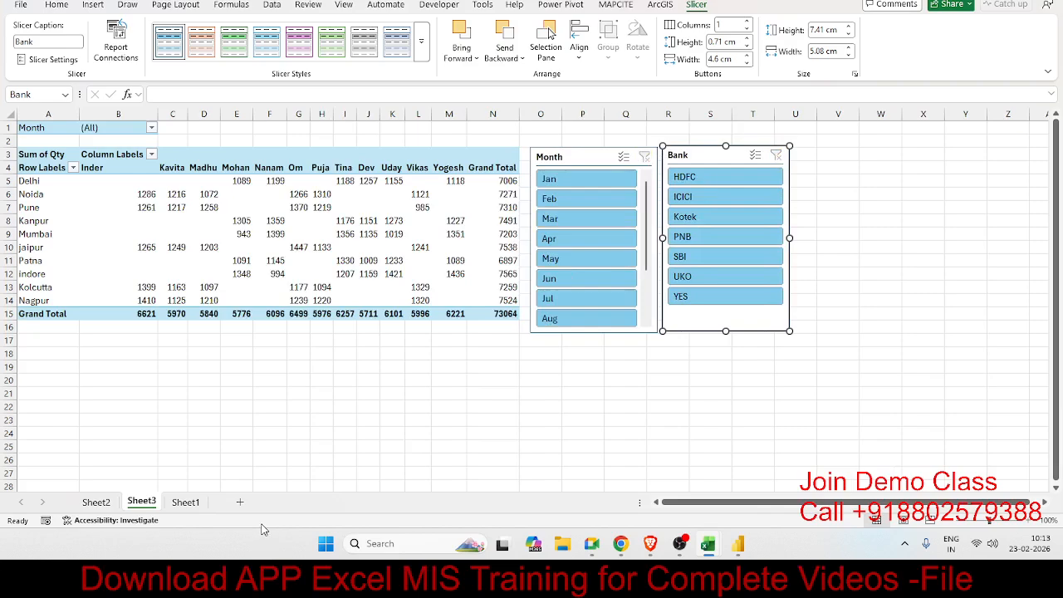
left_click(96, 502)
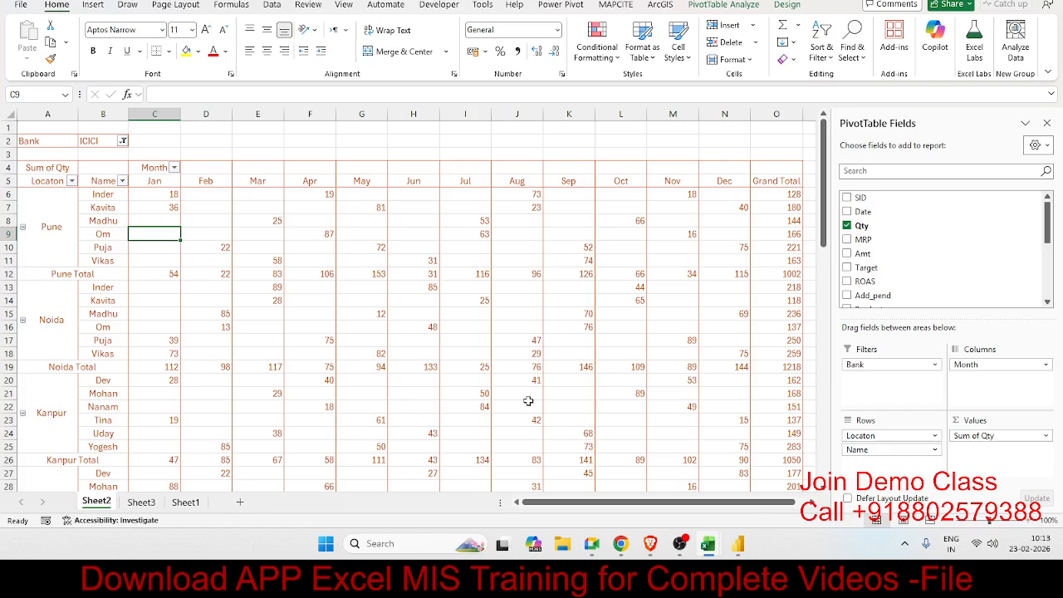
left_click(141, 503)
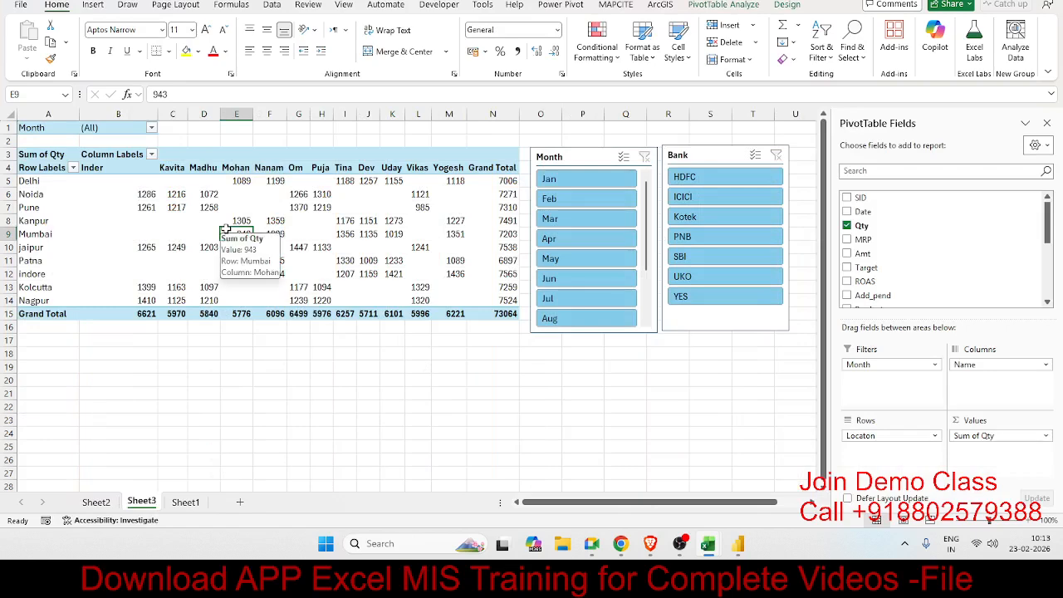
Create another PivotTable from the Sheet1 data range on a new worksheet.
left_click(185, 502)
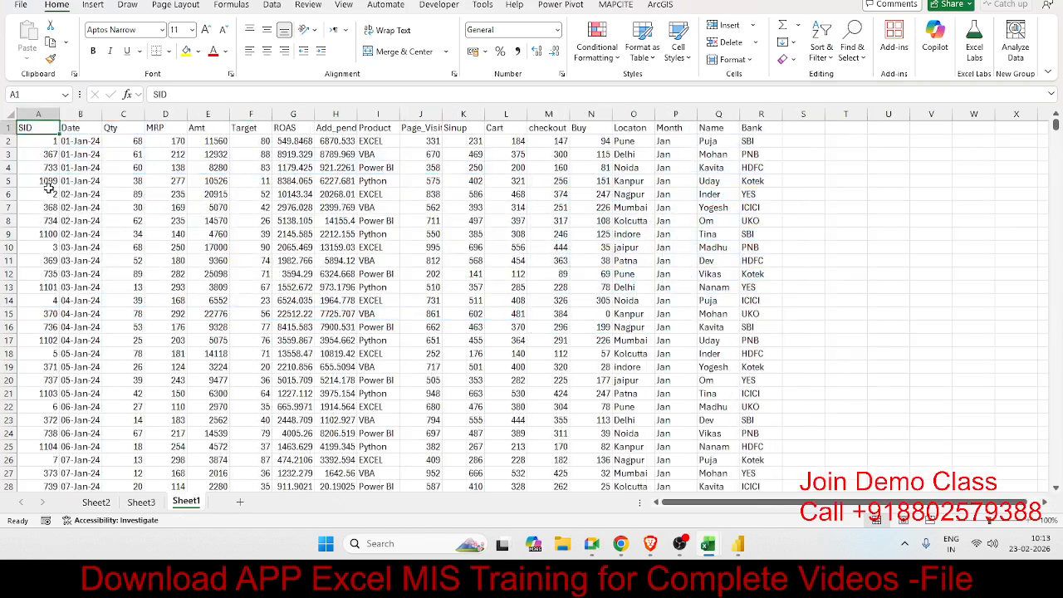
left_click(93, 5)
left_click(29, 38)
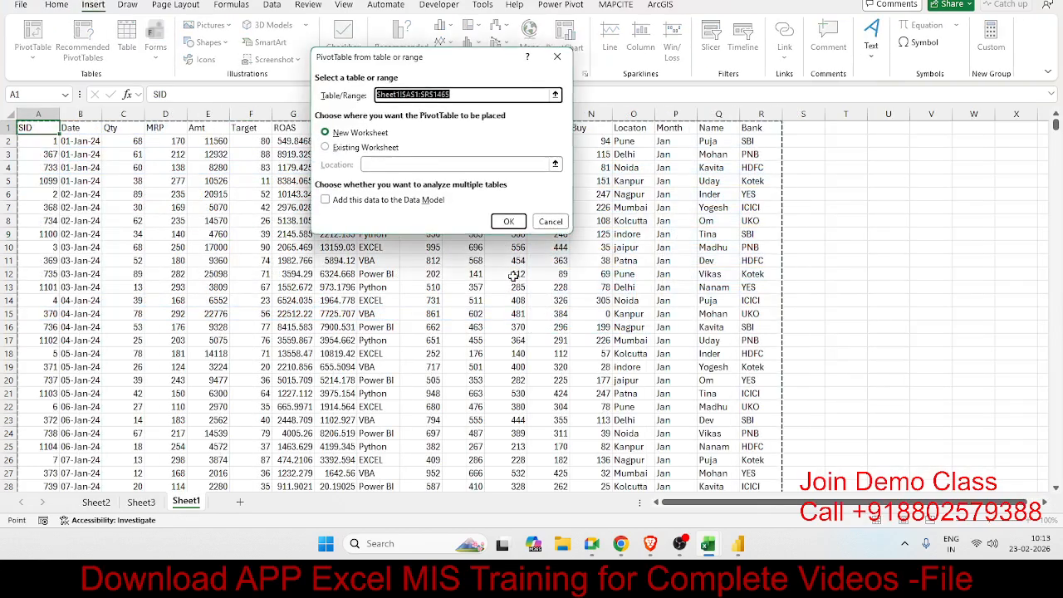
left_click(507, 218)
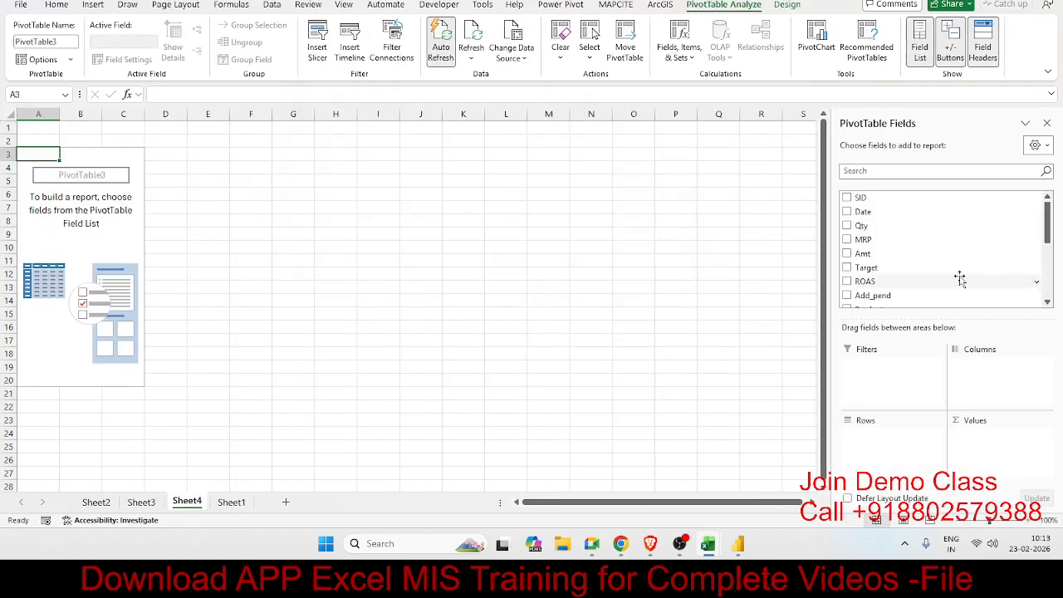
Add the Locaton field to the rows and Qty to the values of the new PivotTable.
scroll(955, 274, "down", 3)
scroll(880, 286, "down", 2)
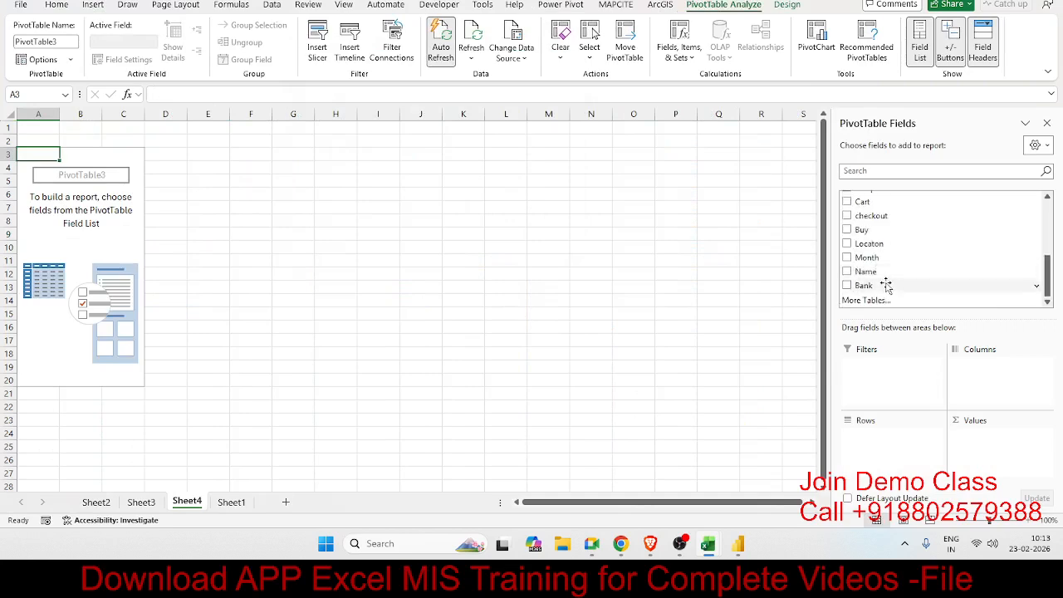
left_click_drag(882, 245, 887, 430)
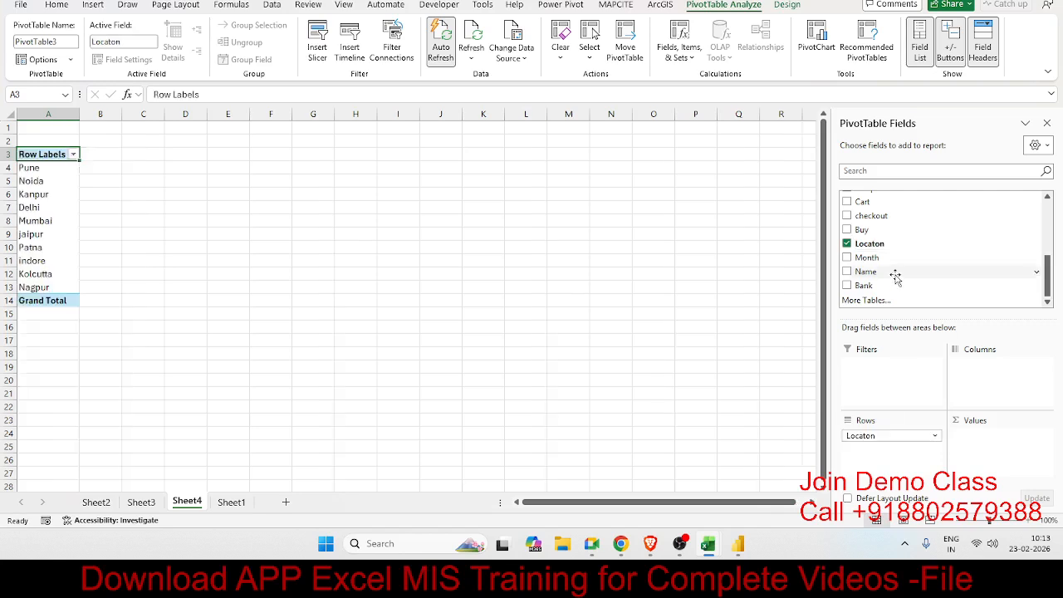
scroll(889, 266, "up", 5)
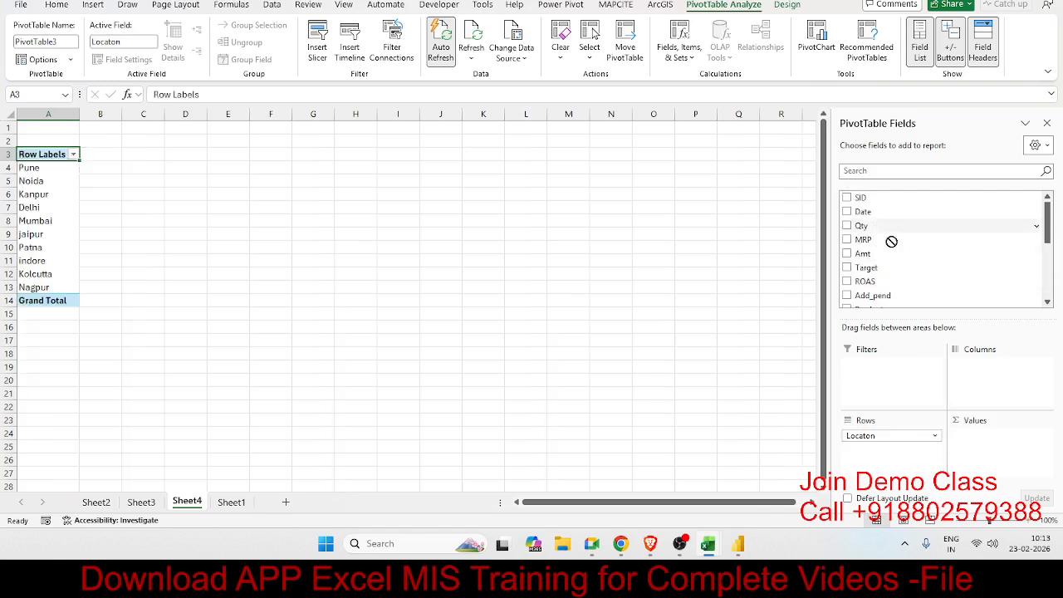
left_click_drag(864, 225, 1022, 453)
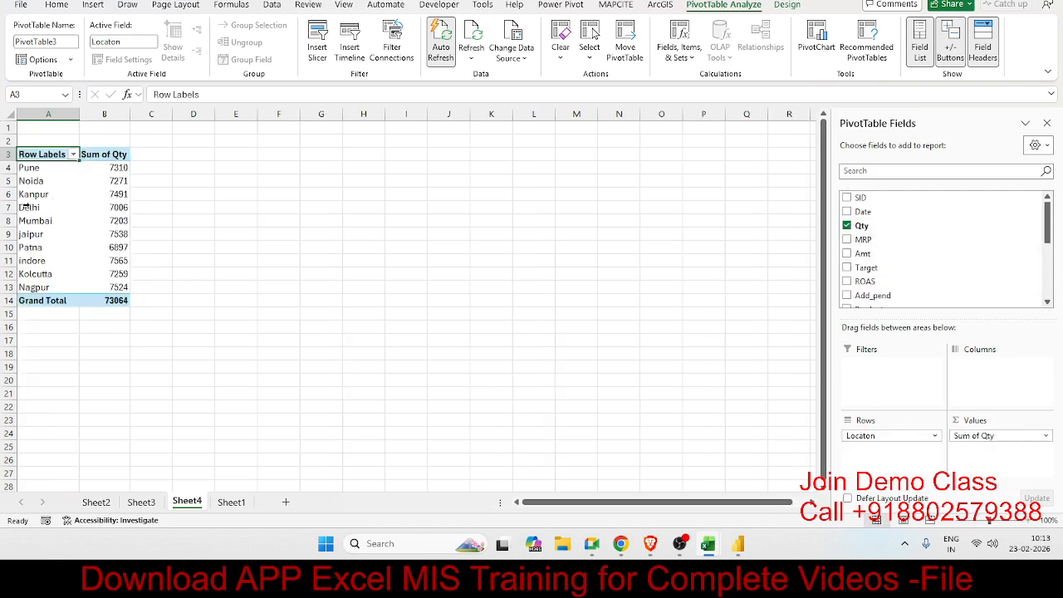
Select the Noida and Delhi row labels together and group them.
left_click(26, 207)
left_click(24, 180)
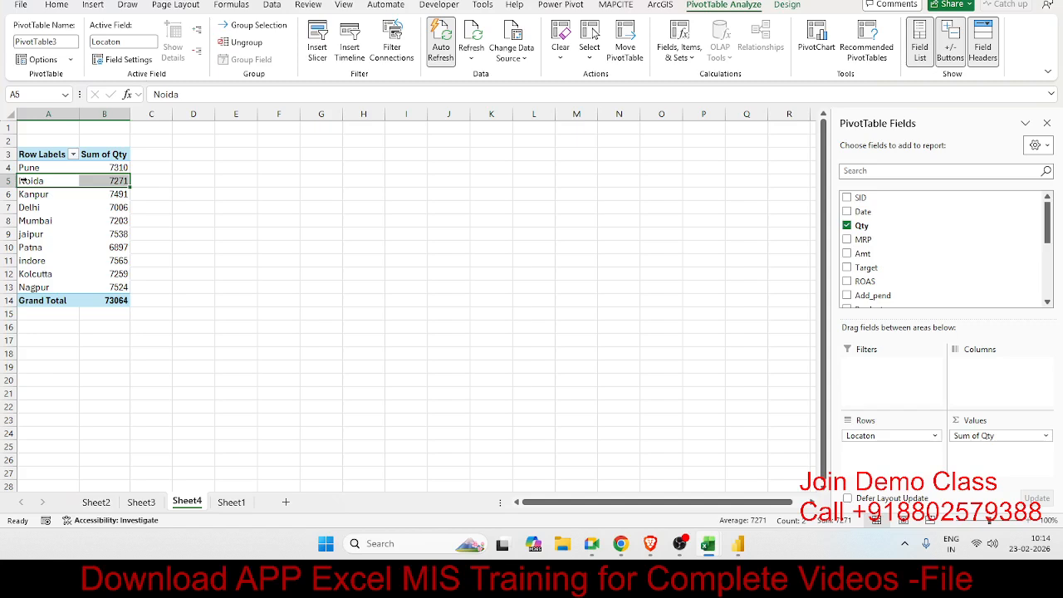
left_click(26, 210)
left_click(27, 182)
left_click(45, 181)
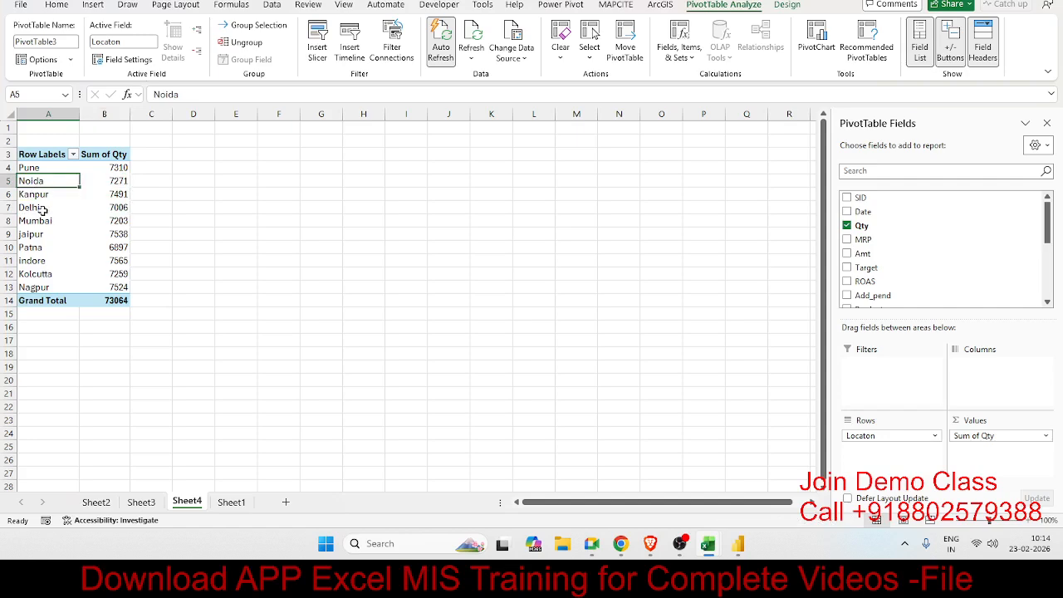
left_click(42, 209)
left_click(45, 181)
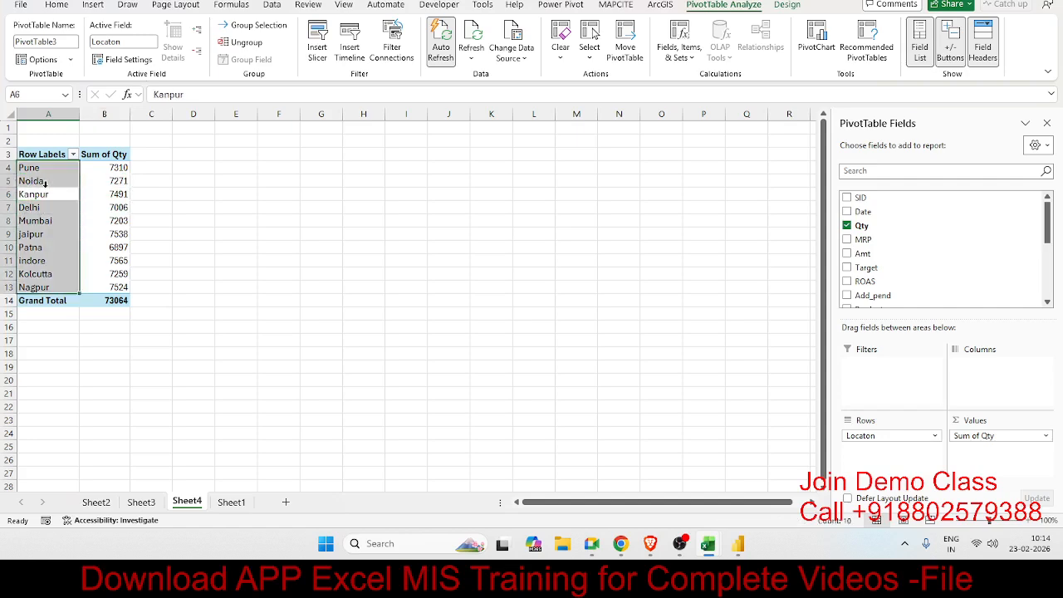
left_click(46, 182)
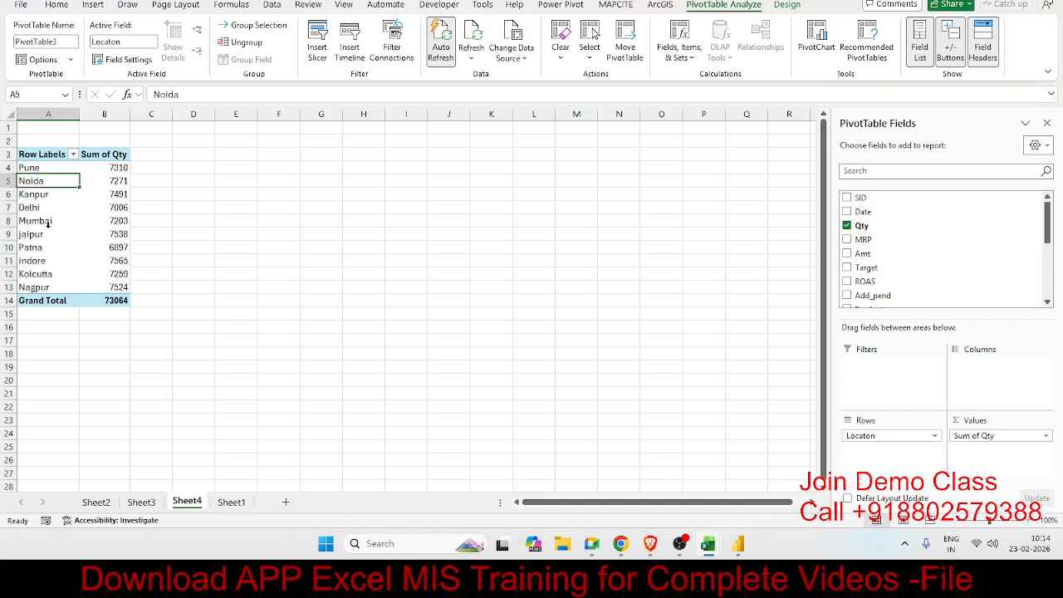
left_click(44, 207)
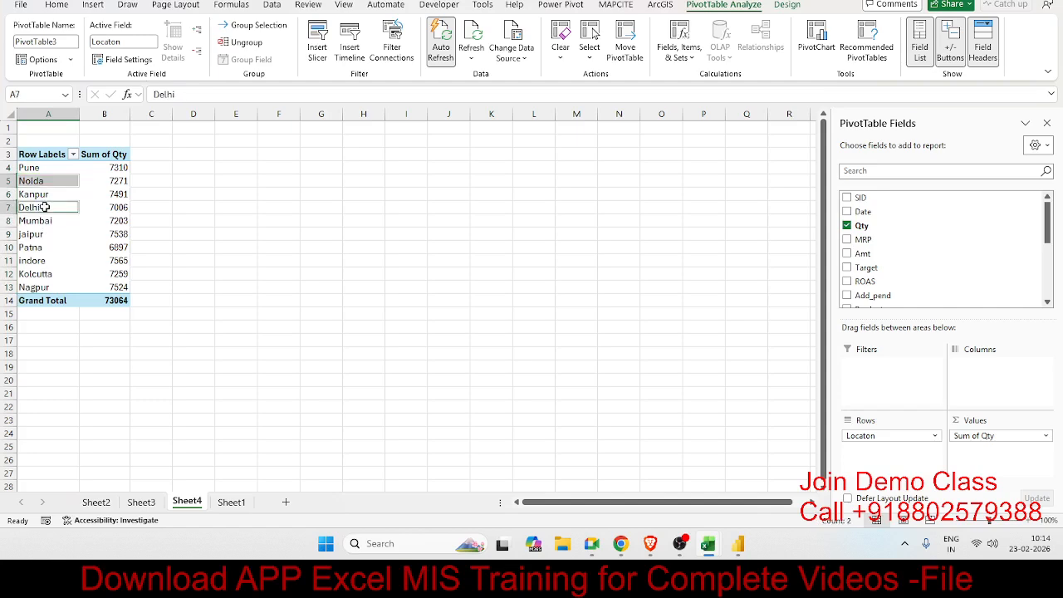
right_click(45, 210)
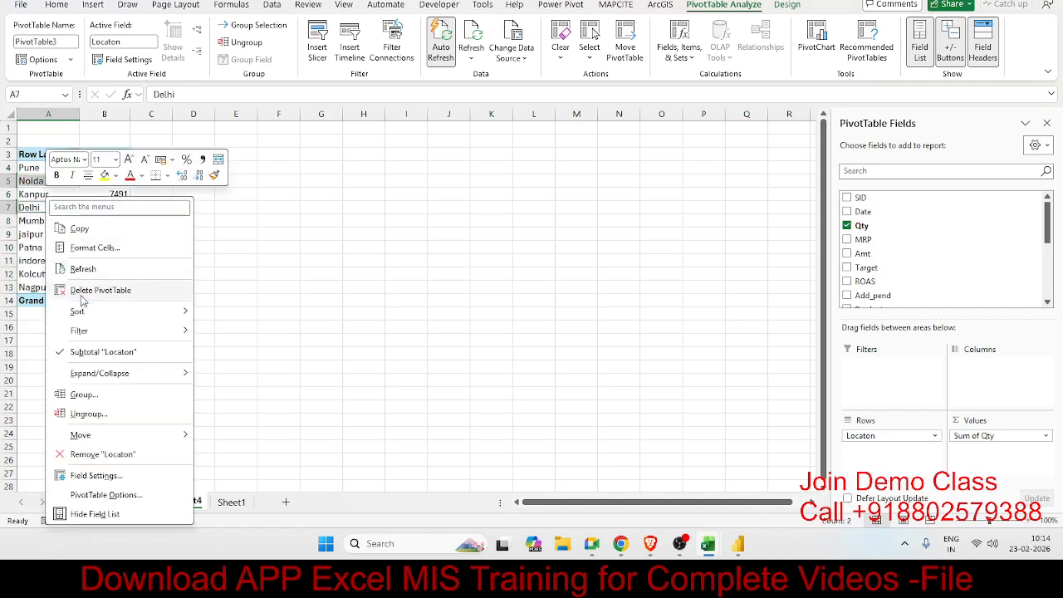
left_click(84, 395)
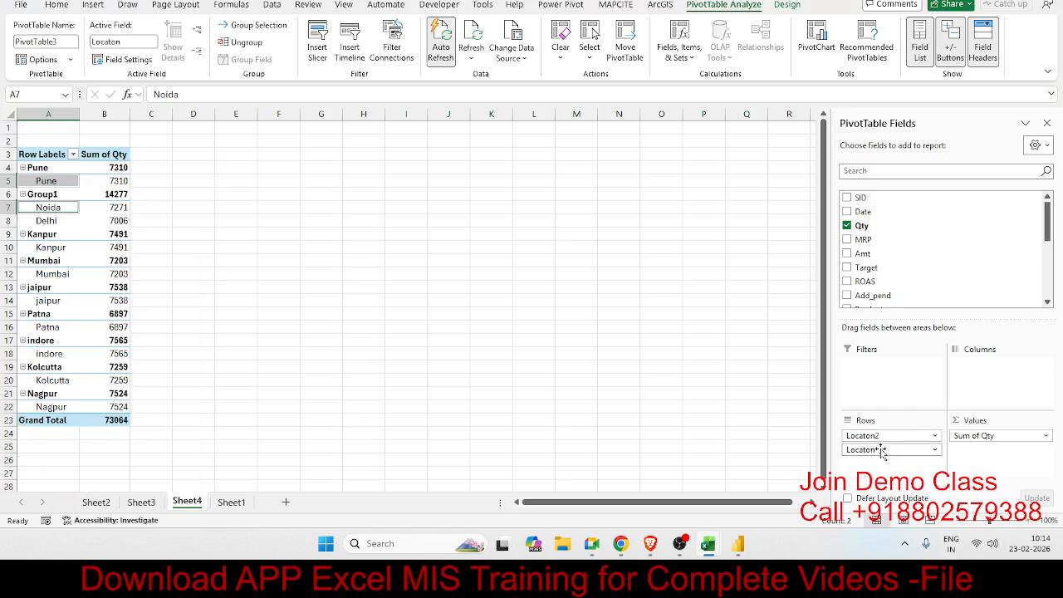
Remove the original Locaton field from the rows and rename the Noida and Delhi group as Delhi & NCR.
left_click_drag(889, 450, 893, 278)
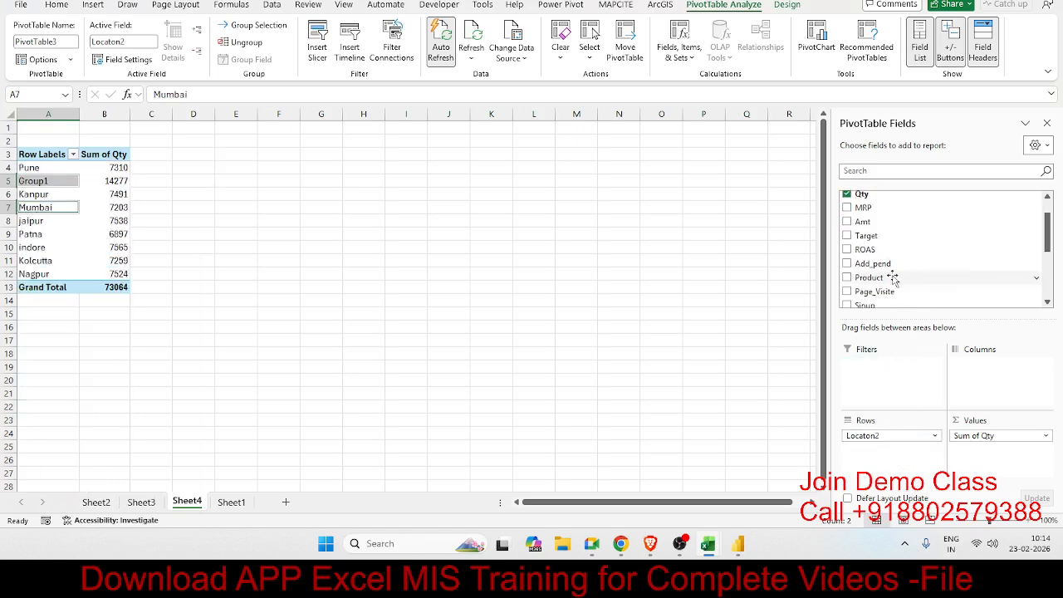
left_click(46, 181)
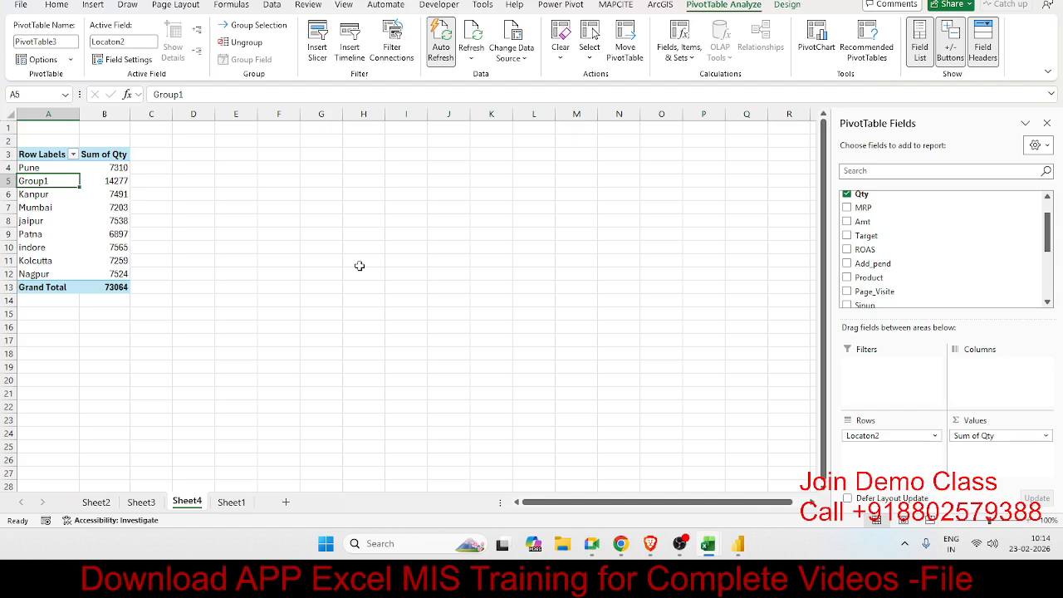
type("Delhi & NCR")
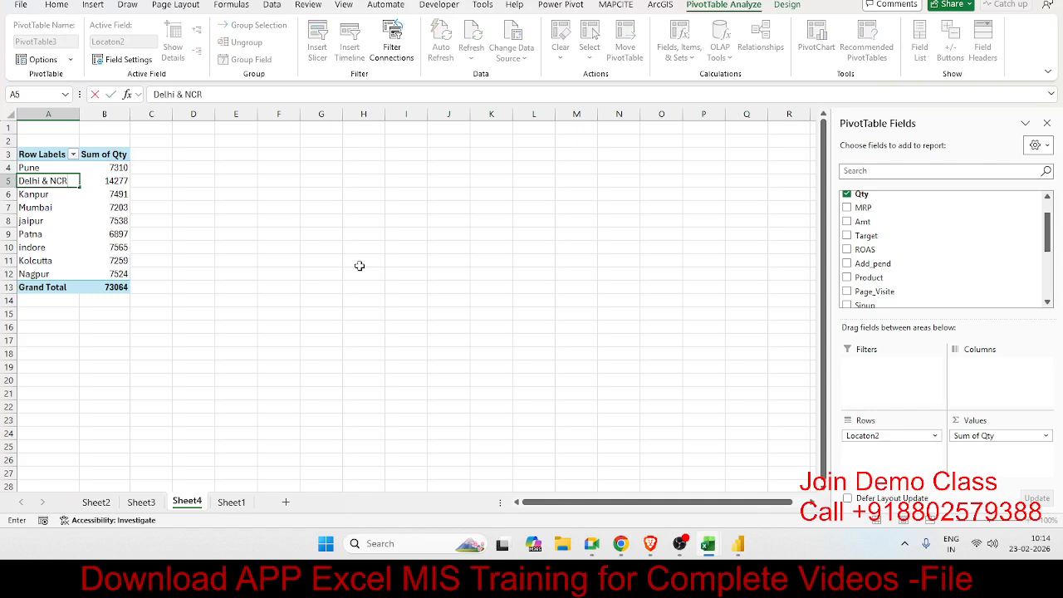
key("Return")
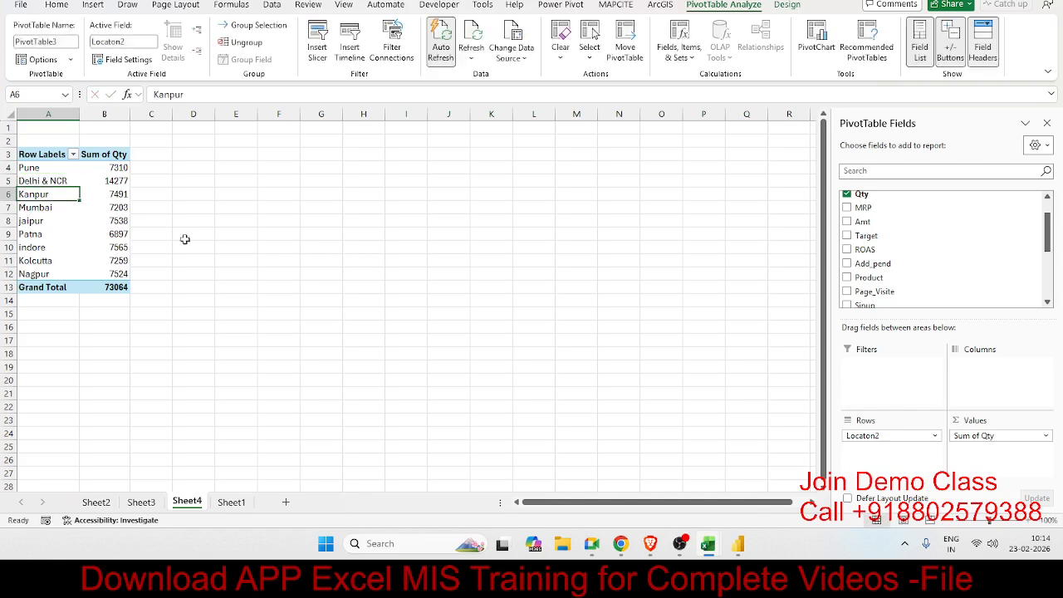
left_click(101, 182)
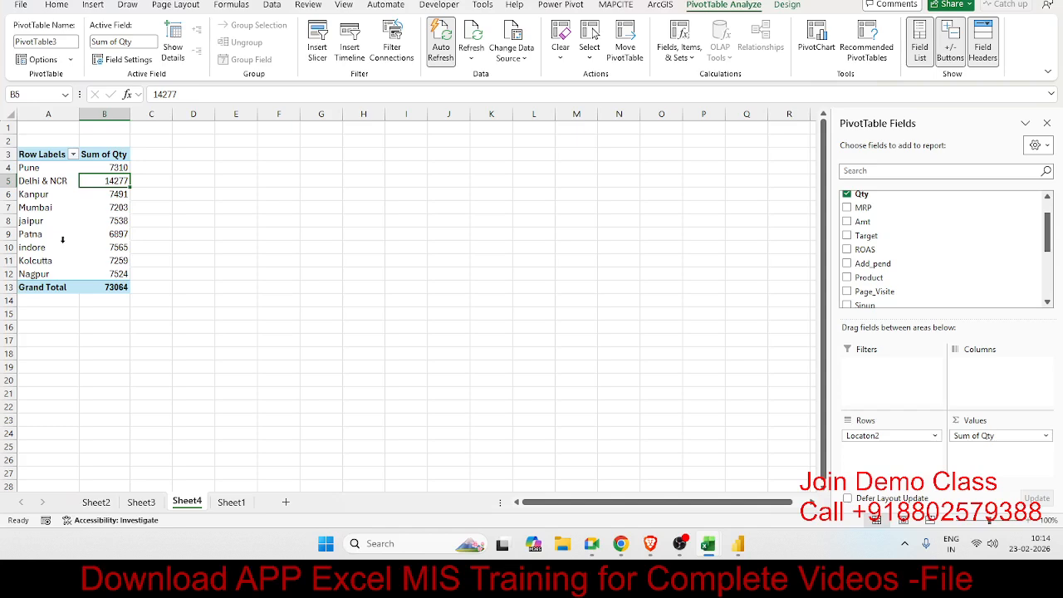
Return to the Sheet1 data and create one more PivotTable from it on a new worksheet.
left_click(224, 504)
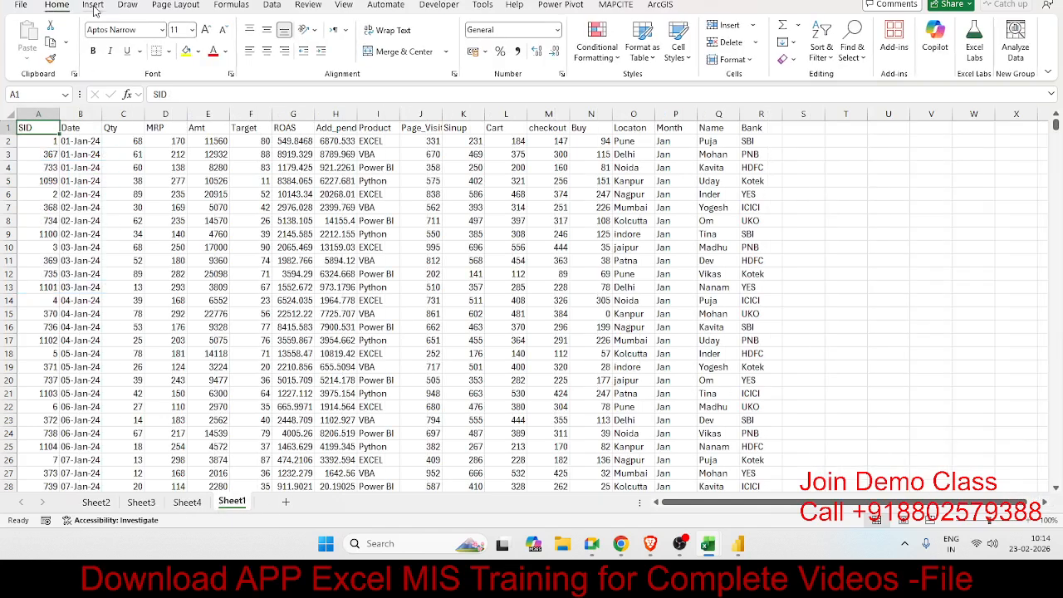
left_click(93, 5)
left_click(33, 38)
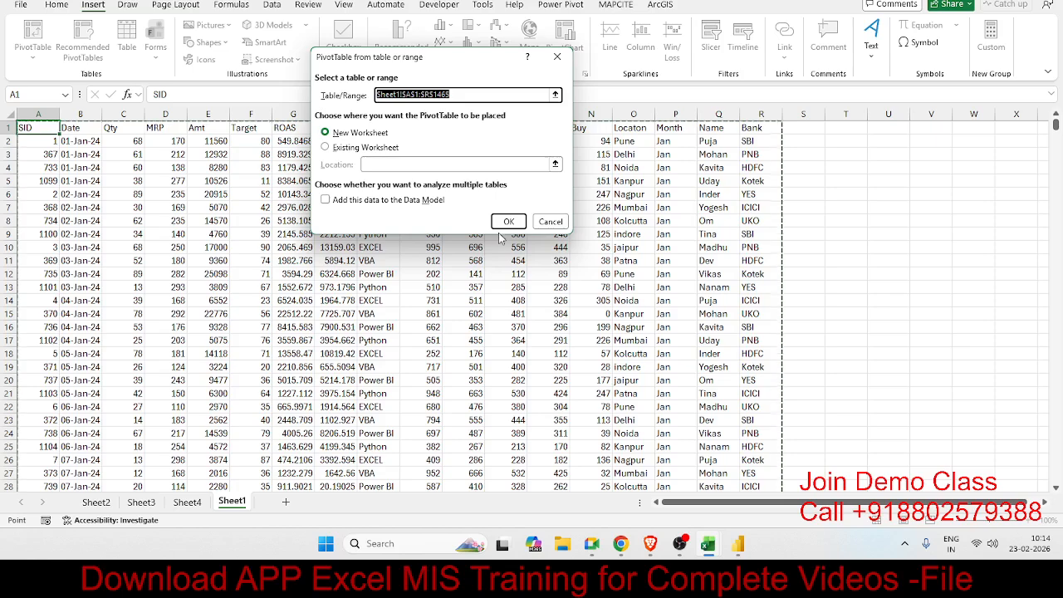
left_click(507, 221)
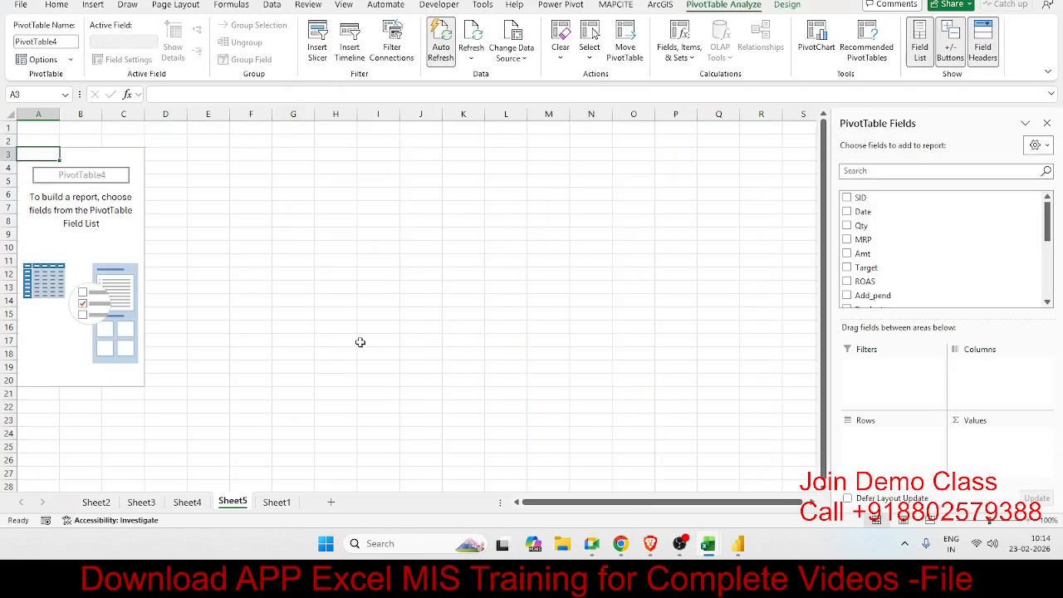
Lay out the Sheet5 PivotTable with Locaton in rows, Month in columns and Qty in values.
scroll(900, 253, "down", 3)
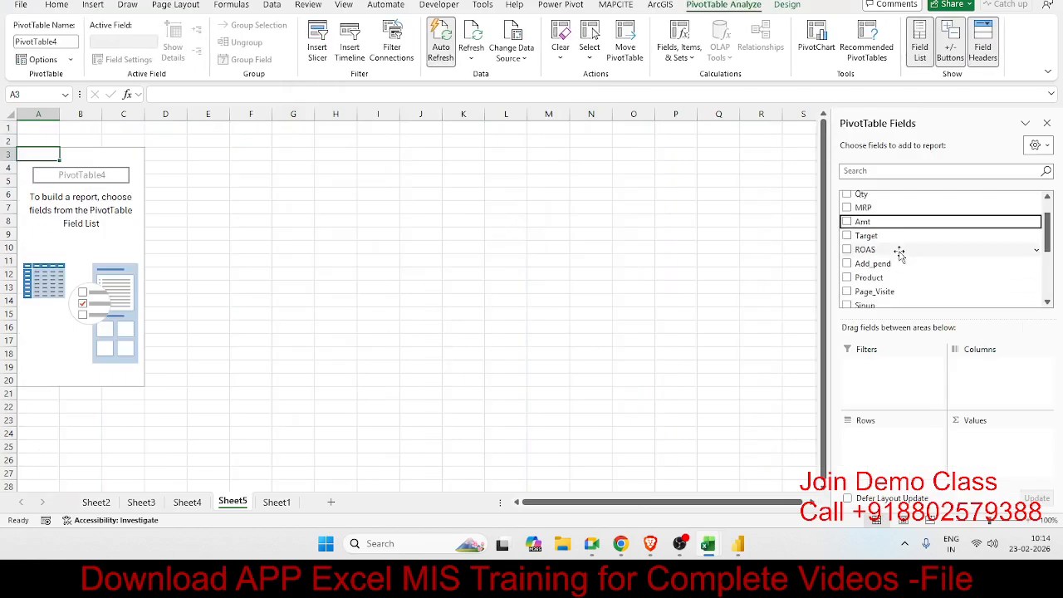
scroll(899, 269, "down", 2)
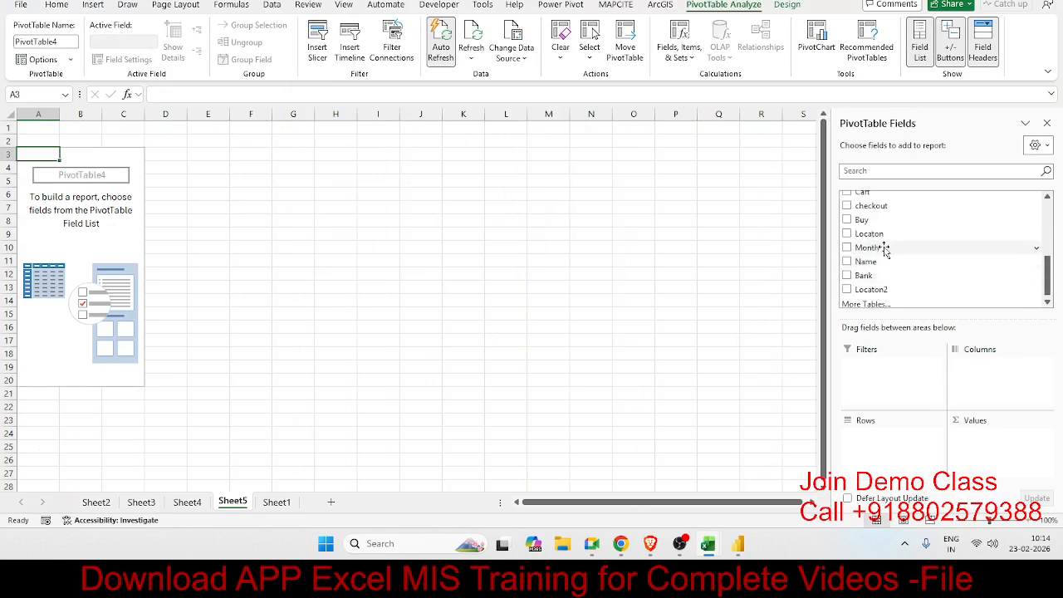
left_click_drag(883, 235, 907, 431)
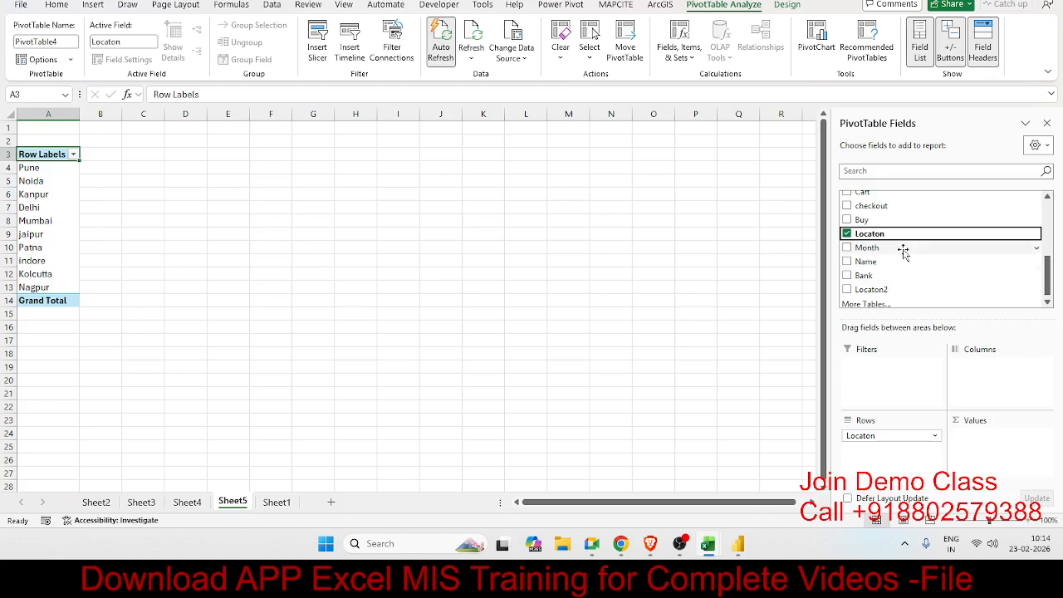
left_click_drag(889, 252, 995, 388)
scroll(914, 247, "up", 8)
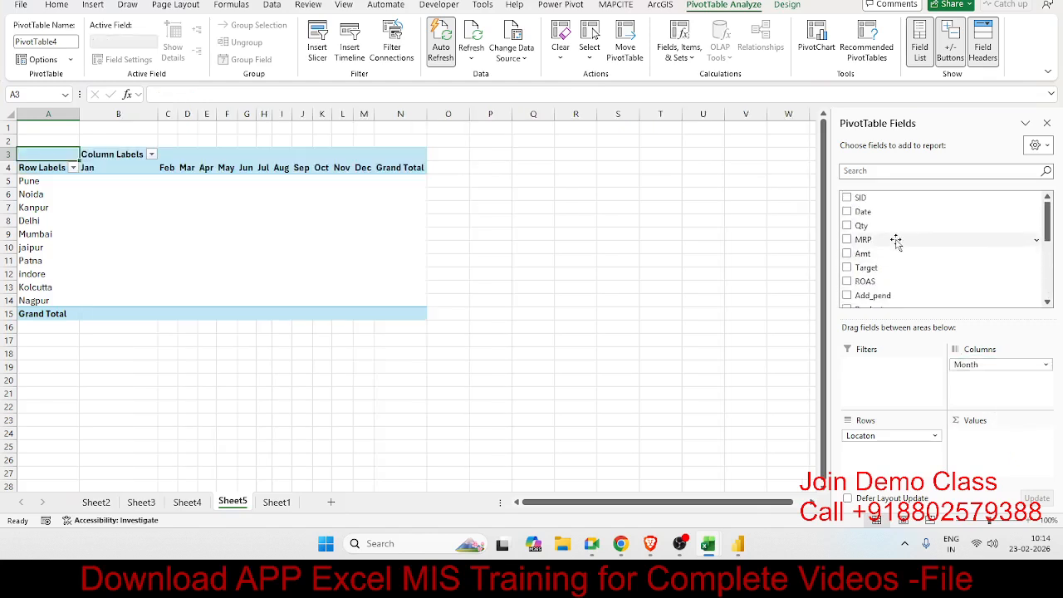
left_click_drag(888, 230, 996, 465)
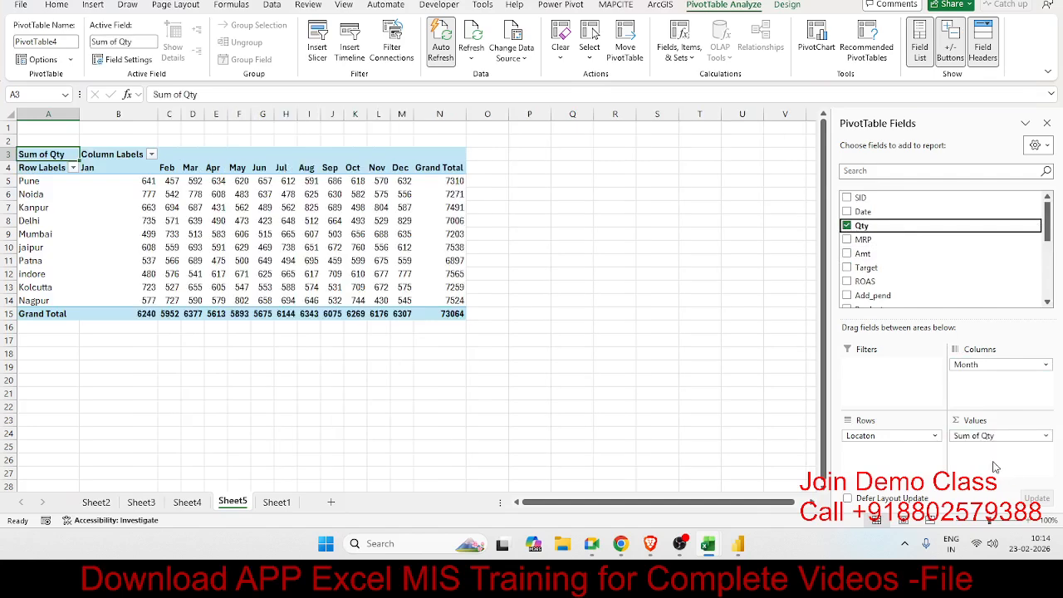
Group the Jan, Feb and Mar column labels of the Sheet5 PivotTable.
left_click_drag(109, 167, 183, 168)
right_click(186, 169)
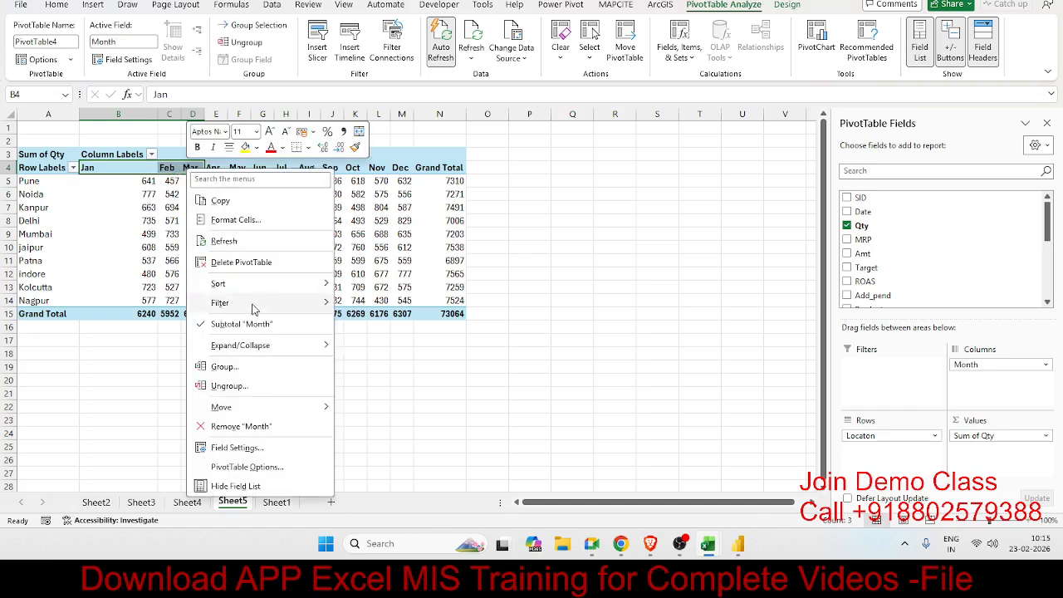
left_click(223, 366)
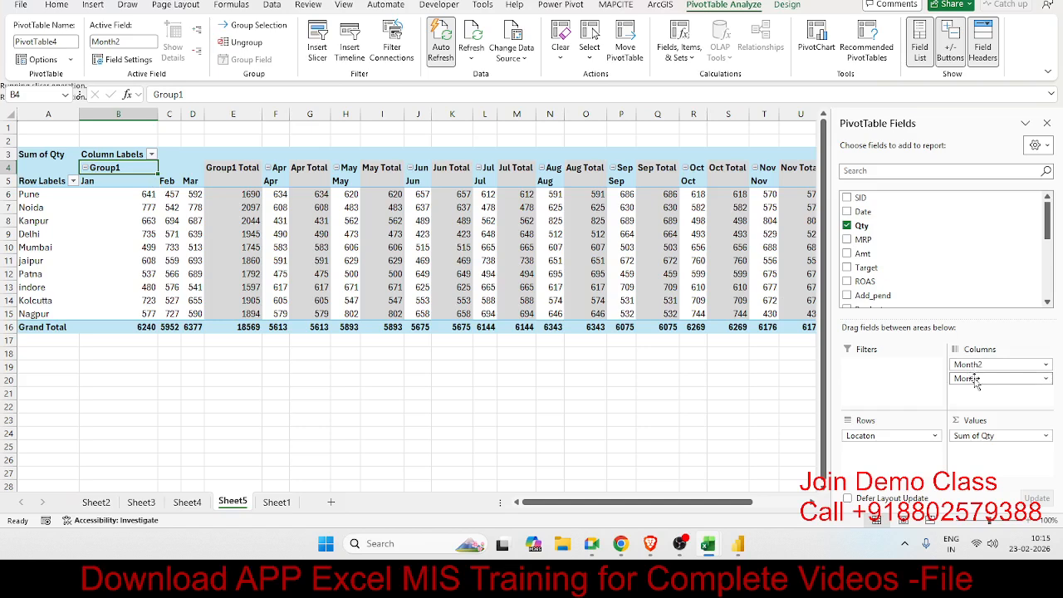
Remove the original Month field from the columns and rename the Jan to Mar group as Q1.
left_click_drag(976, 380, 993, 330)
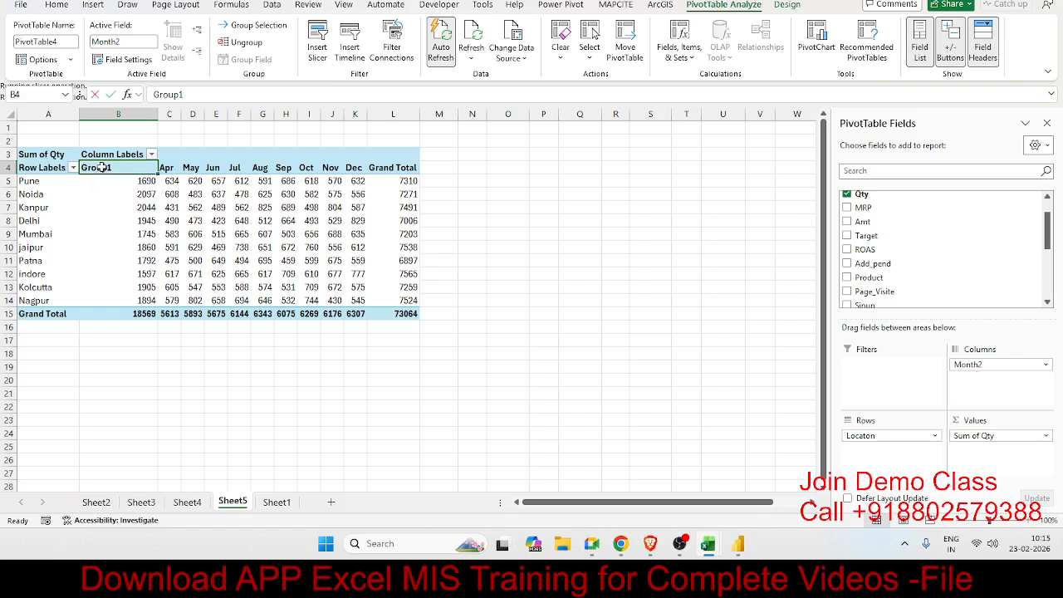
type("Q1")
key("Return")
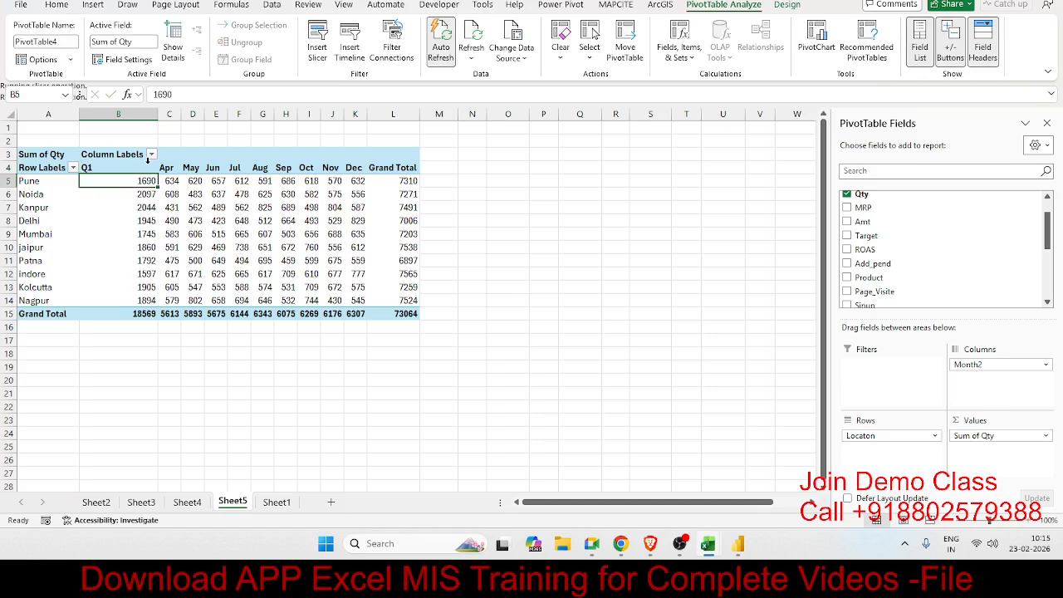
Group the Apr, May and Jun column labels of the Sheet5 PivotTable and rename the group as Q2.
left_click_drag(165, 167, 210, 168)
right_click(210, 169)
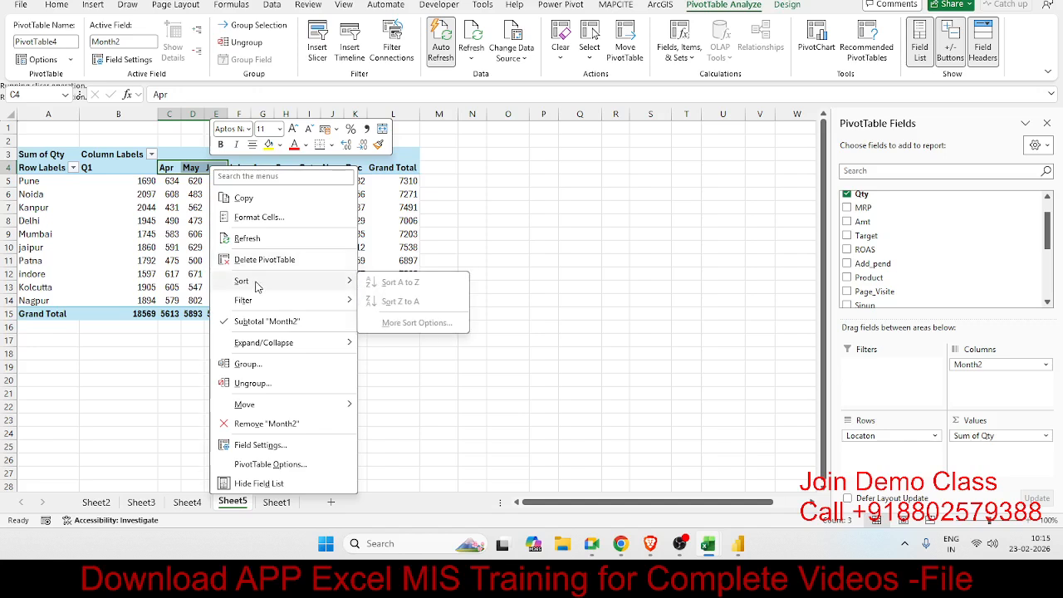
left_click(249, 363)
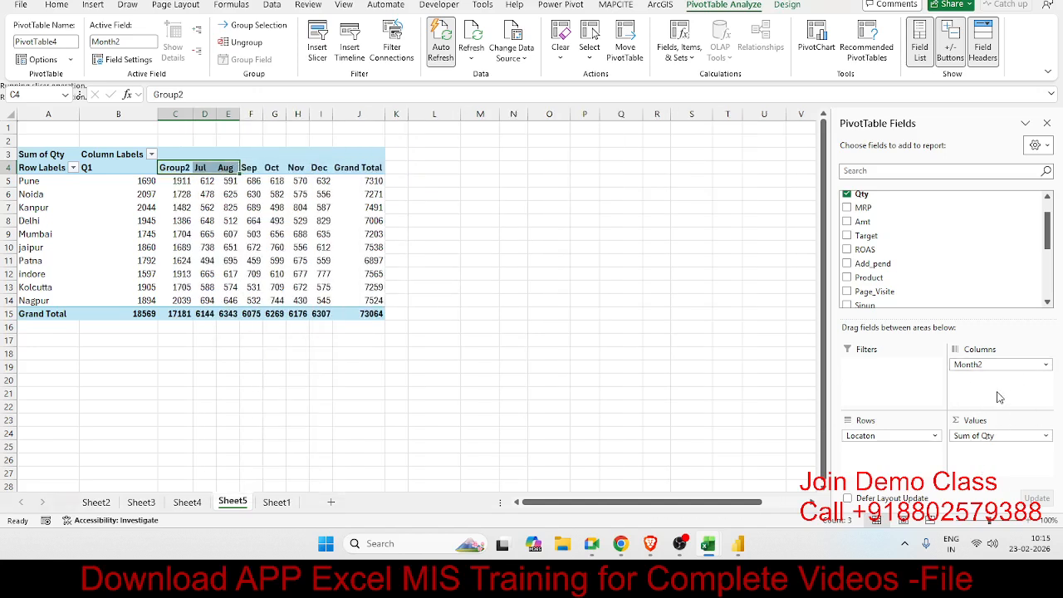
left_click(267, 212)
left_click(179, 167)
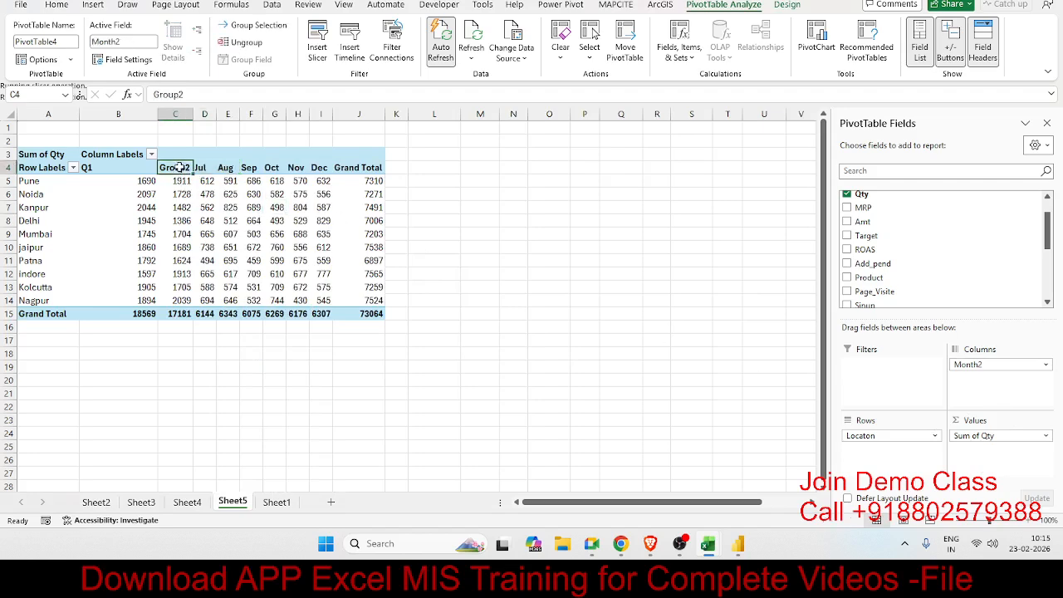
type("Q2")
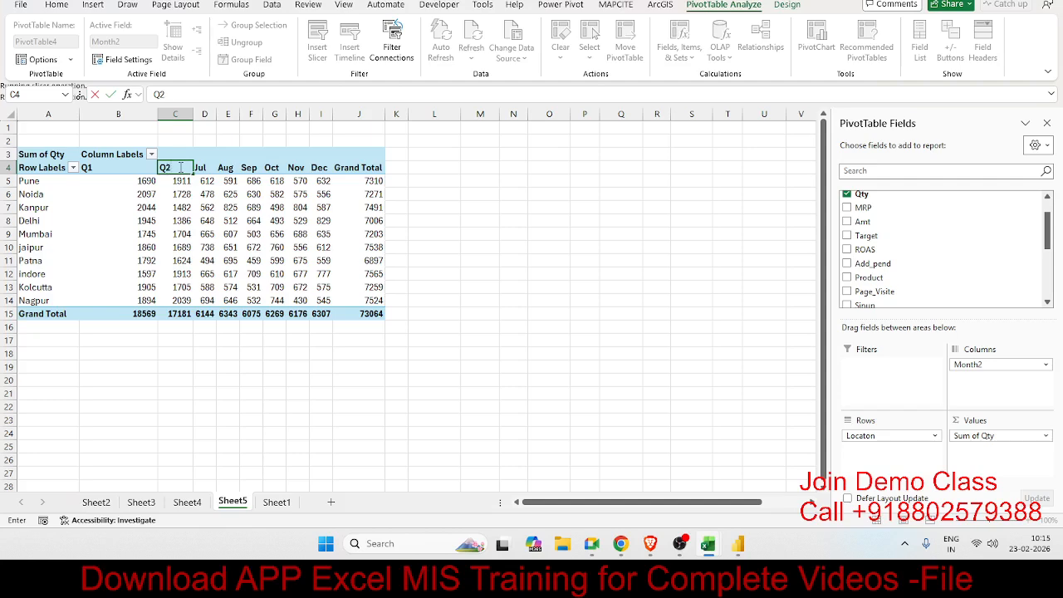
key("Return")
Group the Jul, Aug and Sep column labels of the Sheet5 PivotTable and rename the group as Q3.
left_click_drag(204, 167, 249, 168)
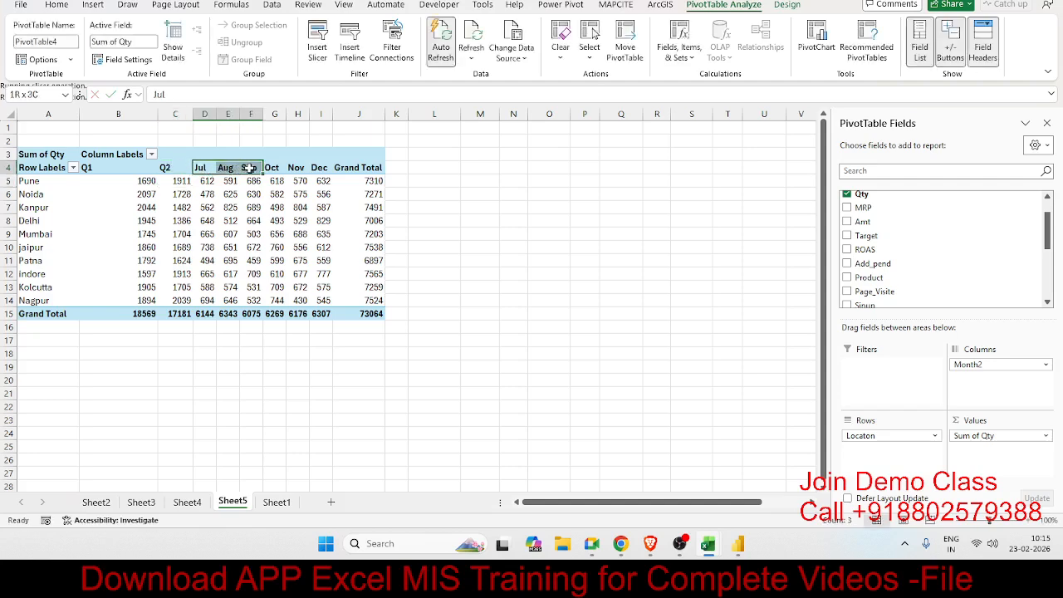
right_click(249, 168)
left_click(305, 368)
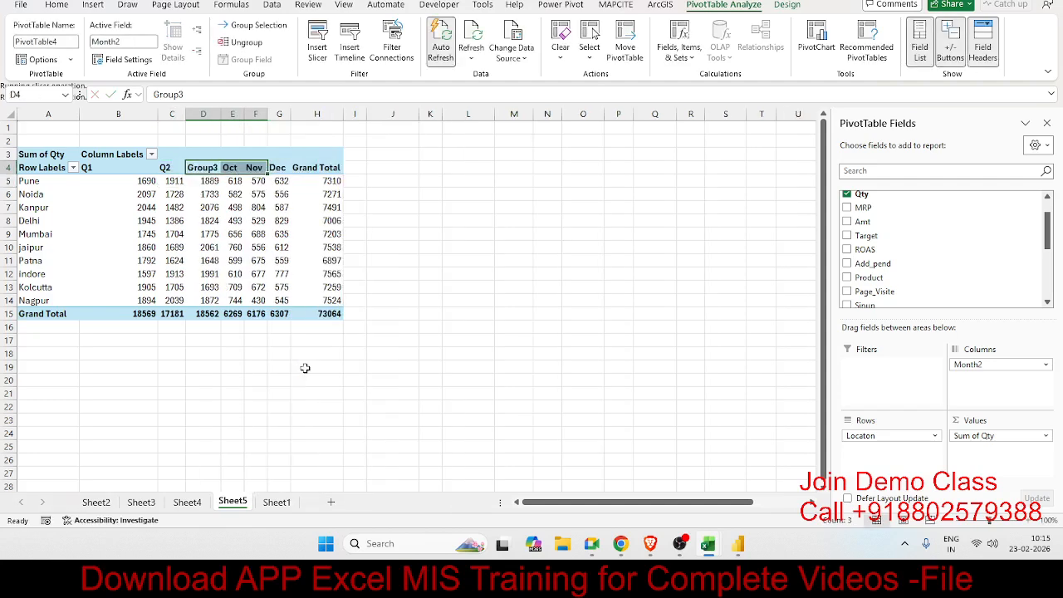
key("Left")
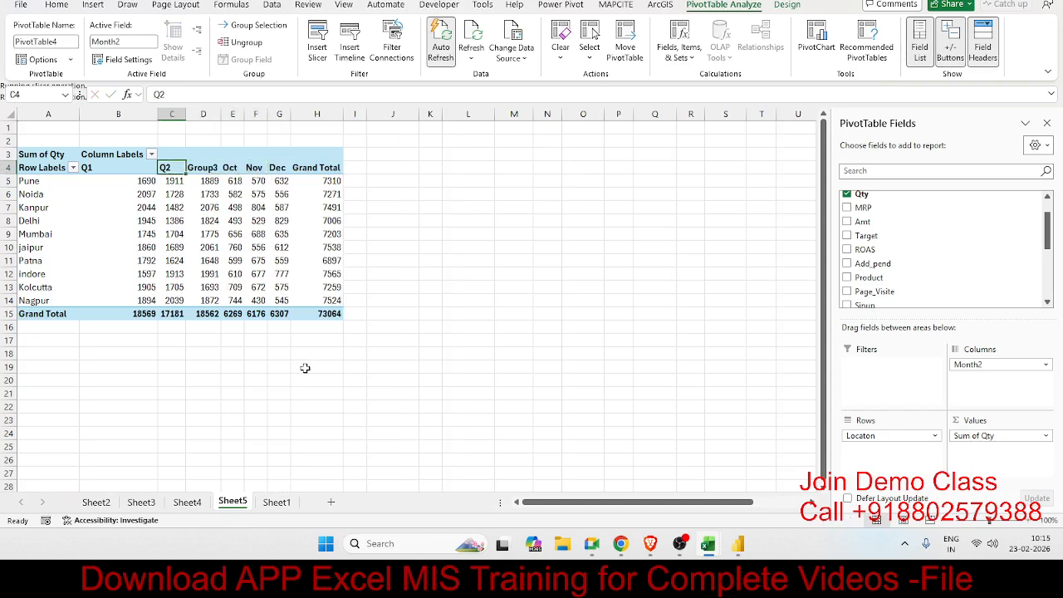
key("Right")
type("Q")
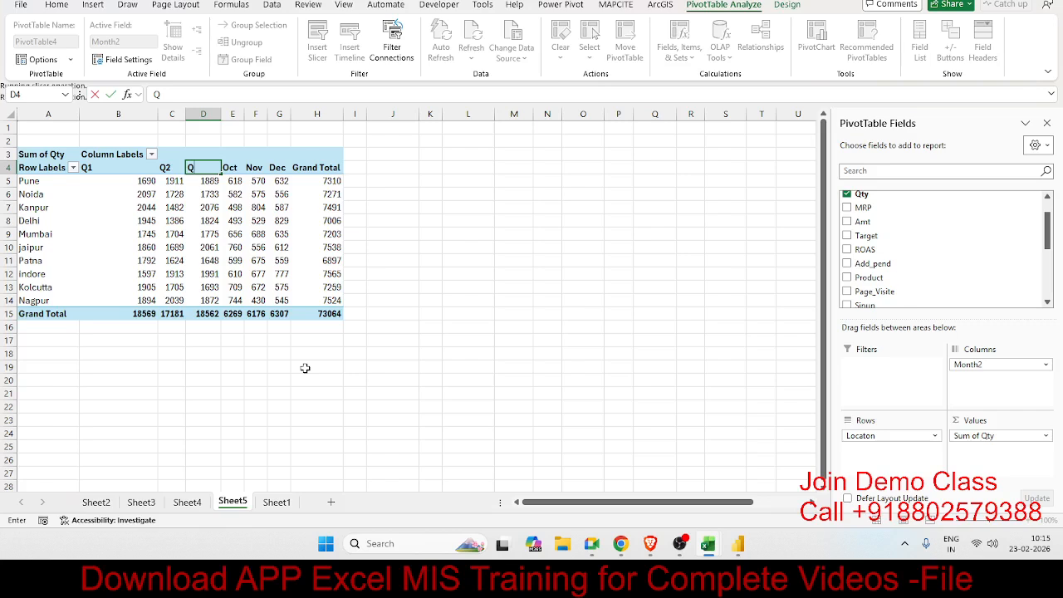
type("3")
key("Return")
Group the Oct, Nov and Dec column labels of the Sheet5 PivotTable and rename the group as Q4.
left_click(228, 169)
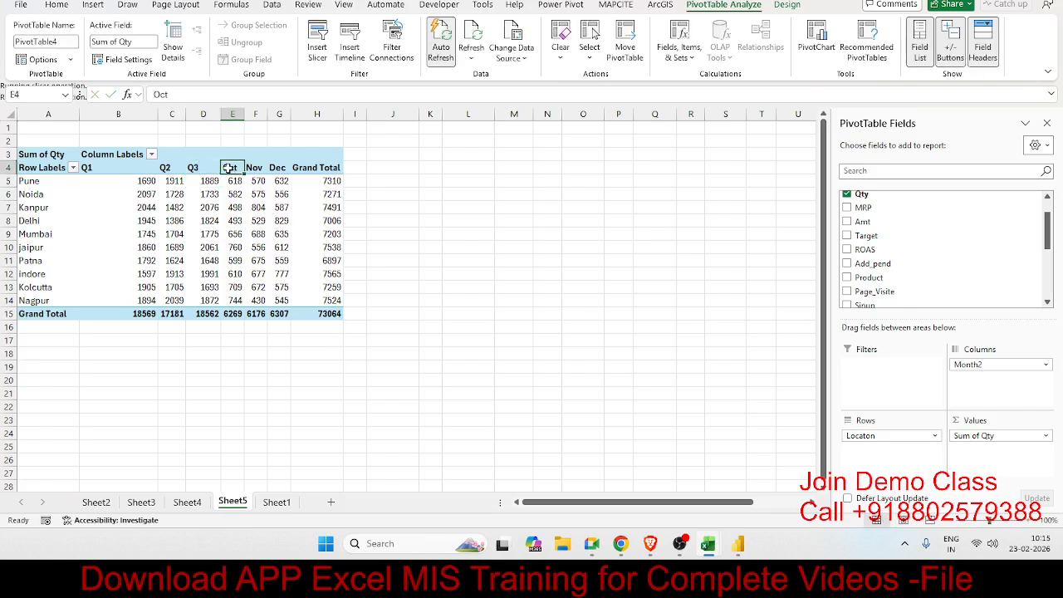
left_click_drag(229, 169, 279, 169)
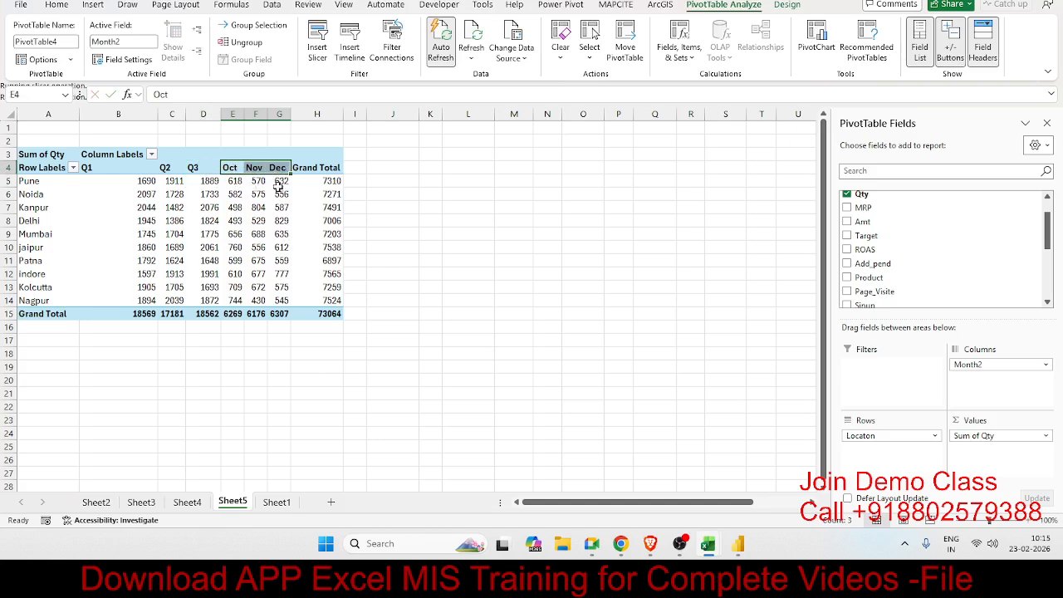
mouse_move(279, 191)
right_click(276, 168)
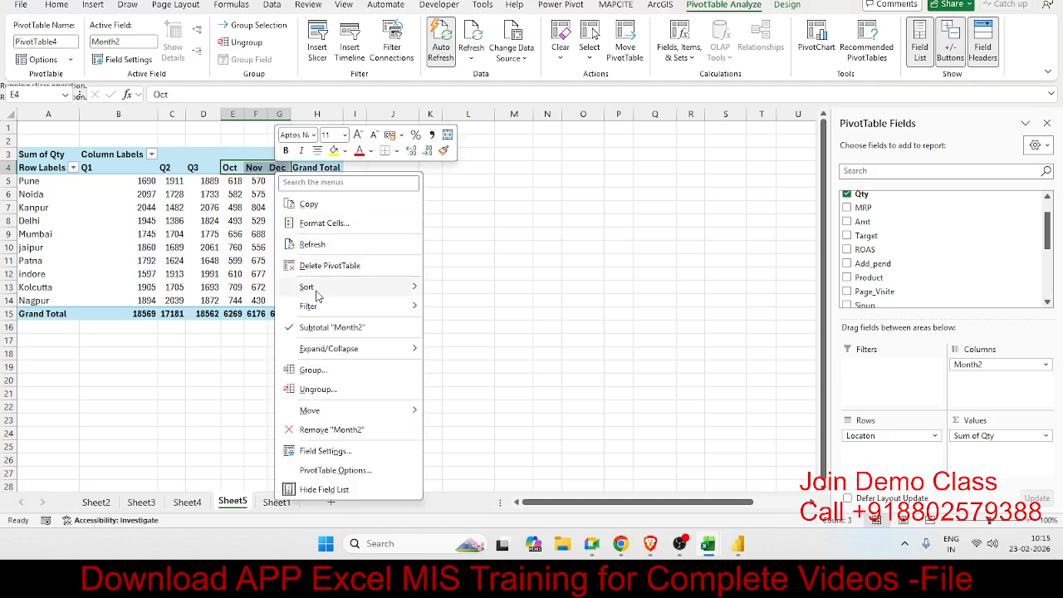
left_click(326, 378)
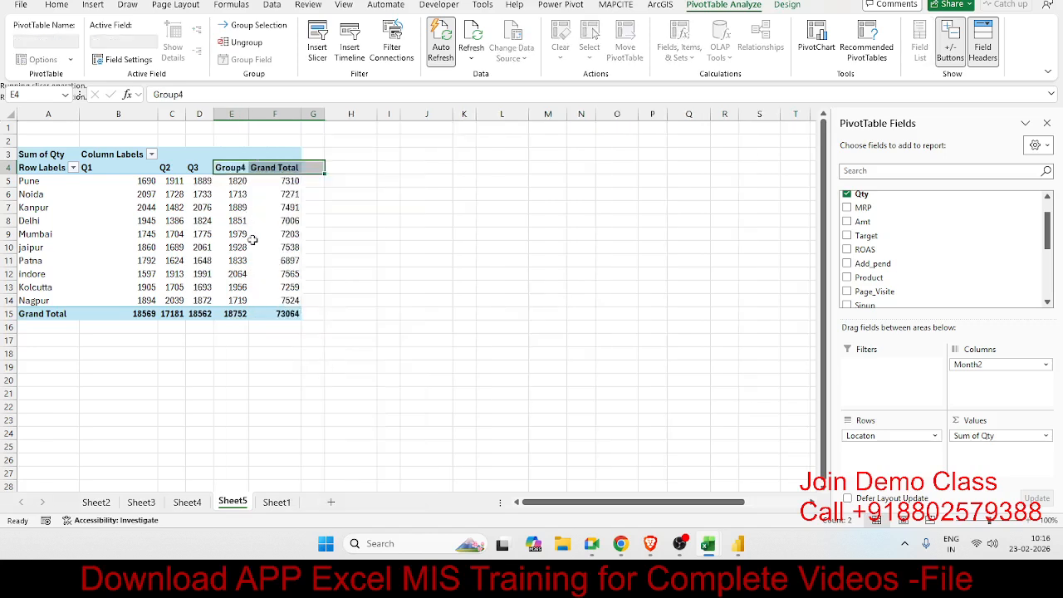
left_click(231, 182)
left_click(232, 169)
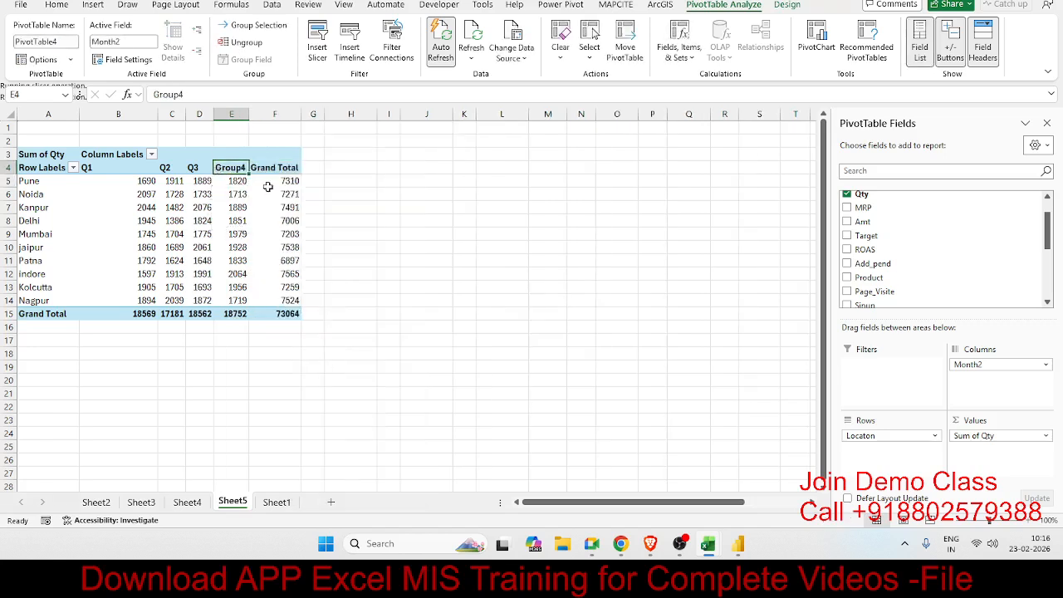
type("Q4")
key("Return")
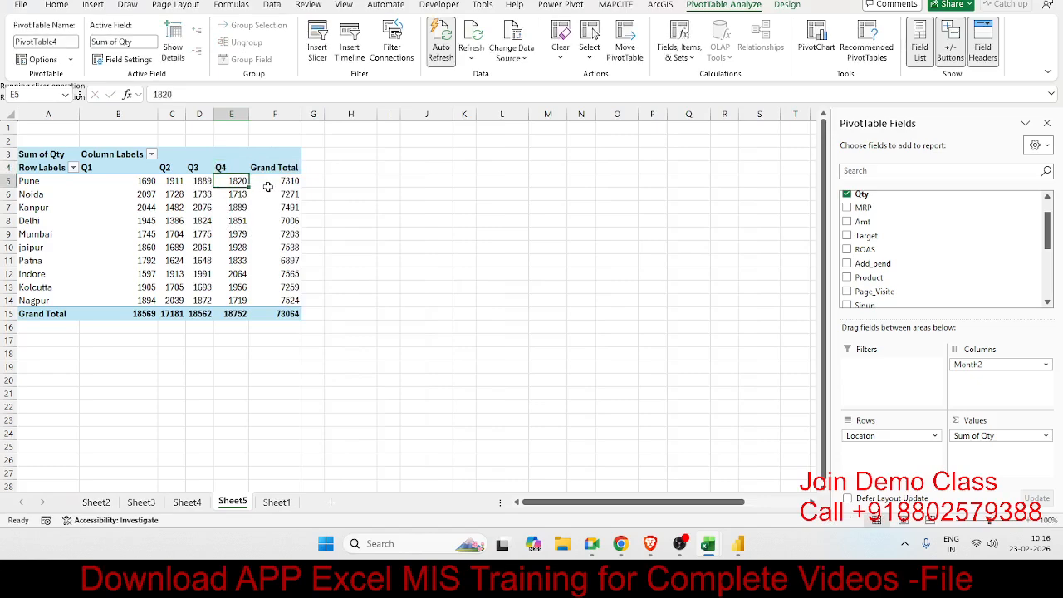
Create a PivotTable from the Sheet1 data on a new worksheet with MRP in rows and Qty in values.
left_click(279, 504)
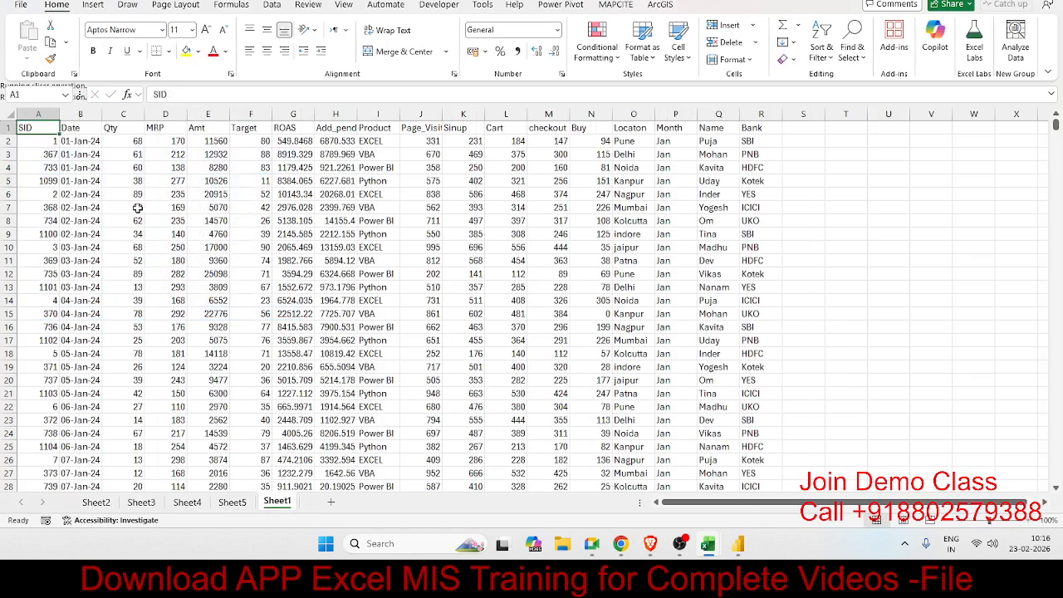
left_click(93, 5)
left_click(48, 31)
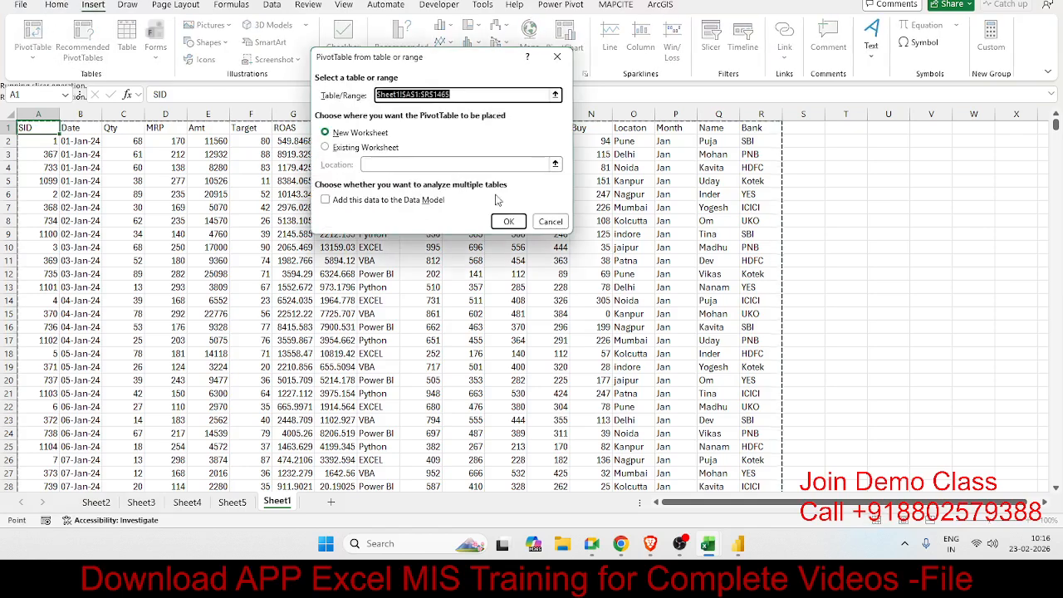
left_click(504, 219)
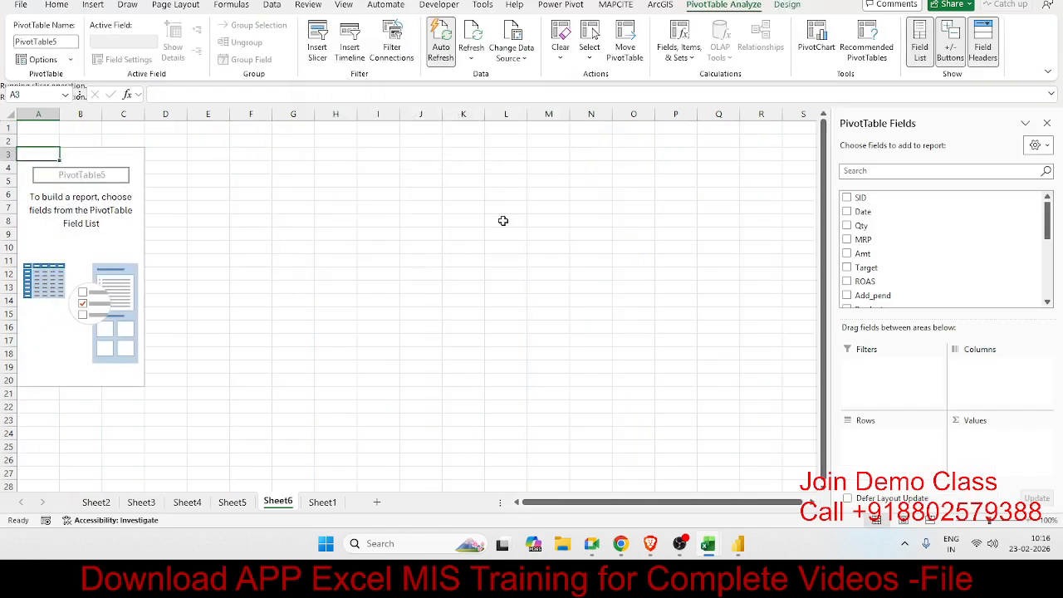
left_click_drag(917, 241, 884, 462)
left_click_drag(862, 226, 984, 463)
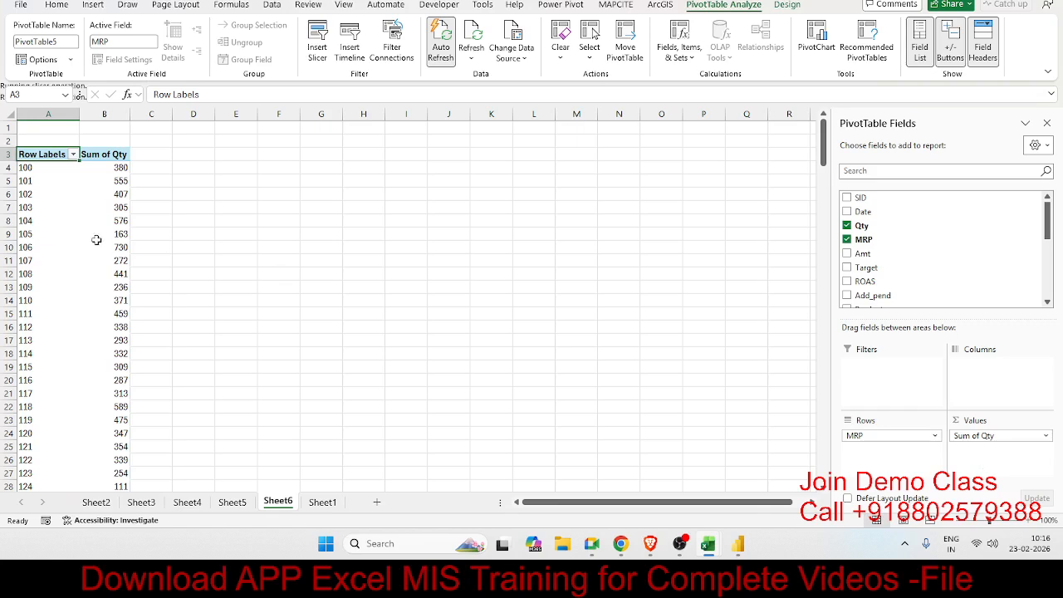
Examine the individual MRP row labels and their Qty sums throughout the Sheet6 PivotTable.
left_click(39, 168)
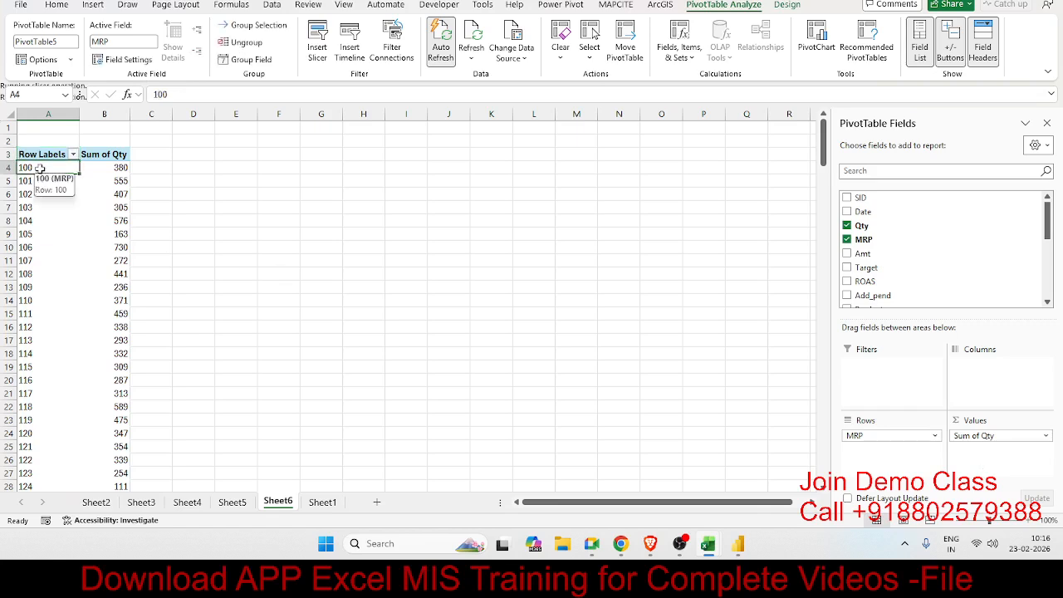
left_click(105, 168)
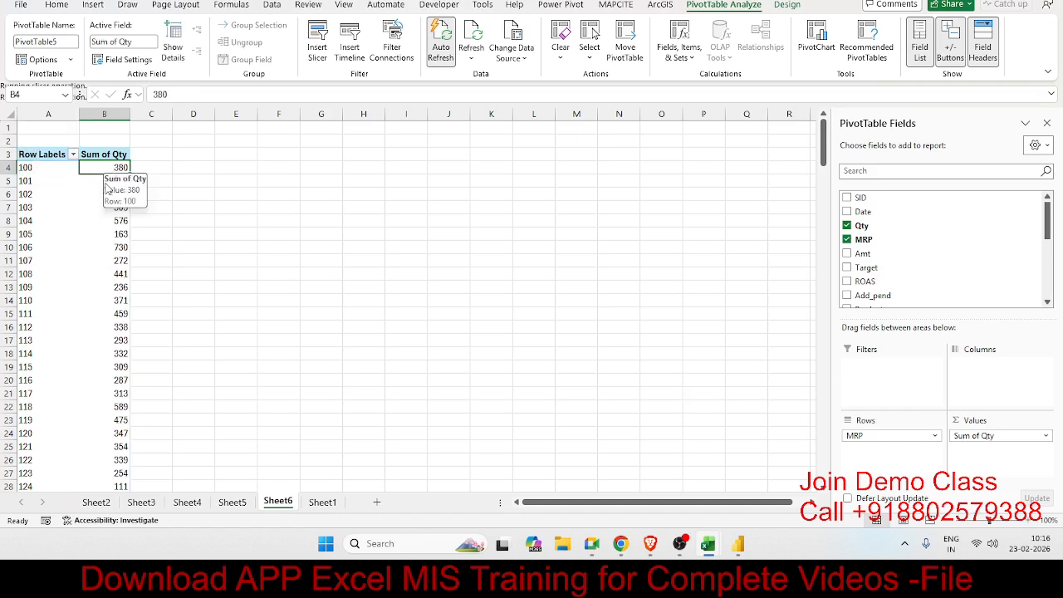
left_click(39, 181)
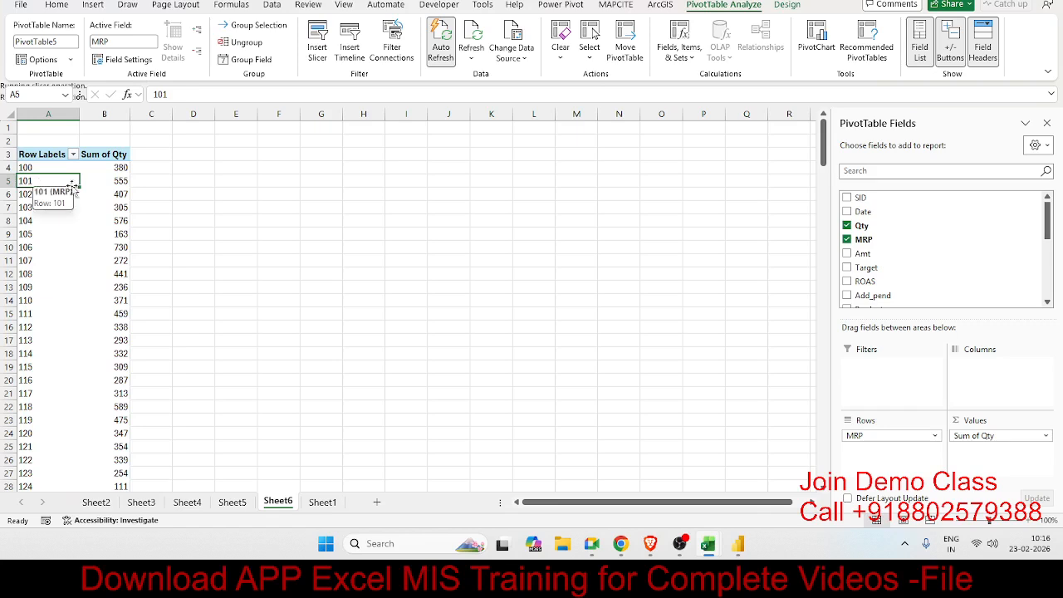
left_click(114, 190)
left_click(111, 179)
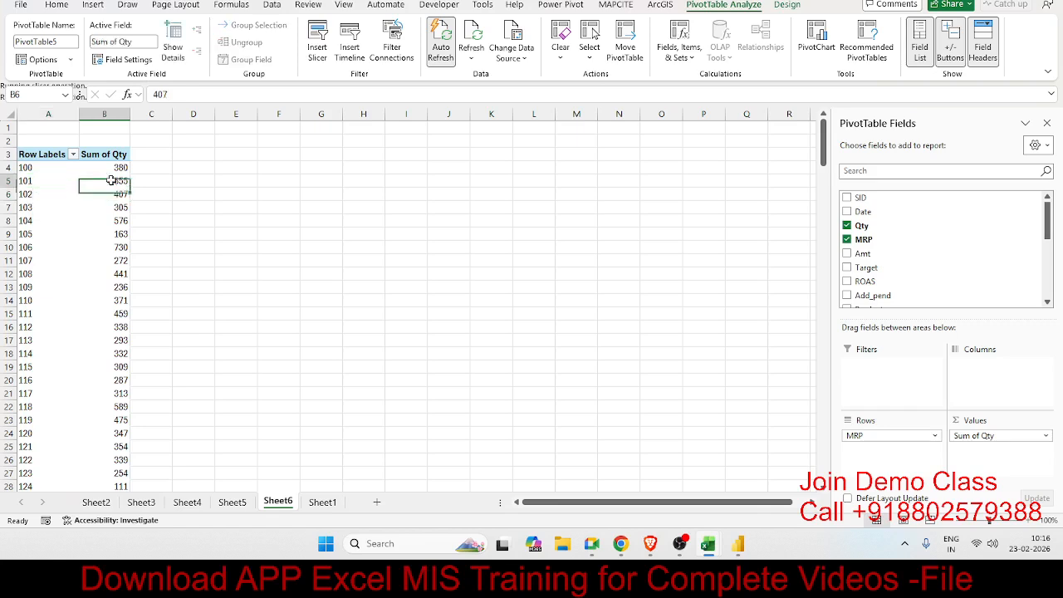
left_click(72, 228)
scroll(72, 228, "down", 5)
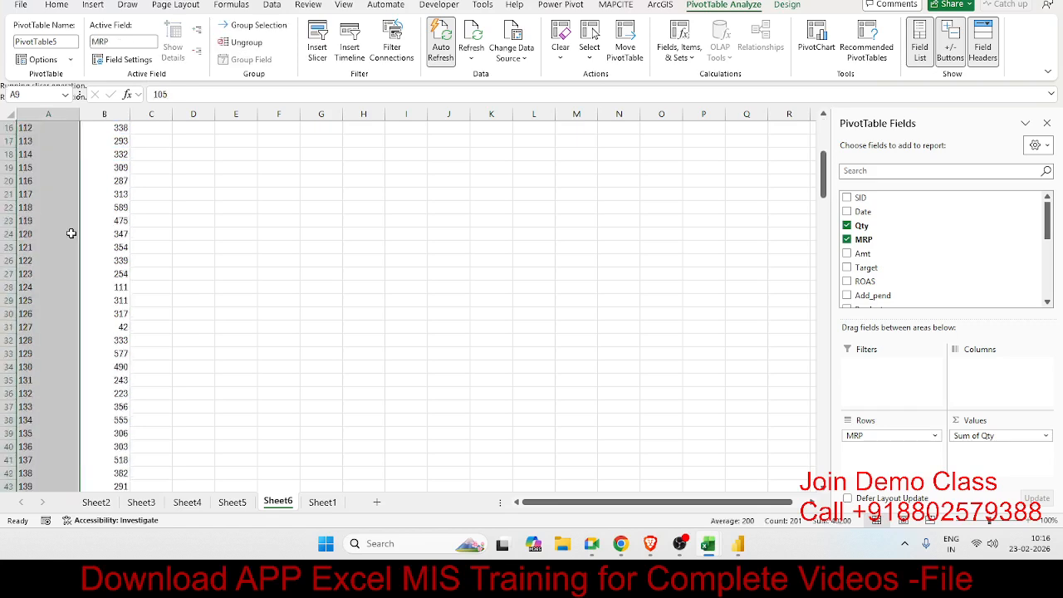
scroll(71, 231, "up", 5)
left_click(47, 192)
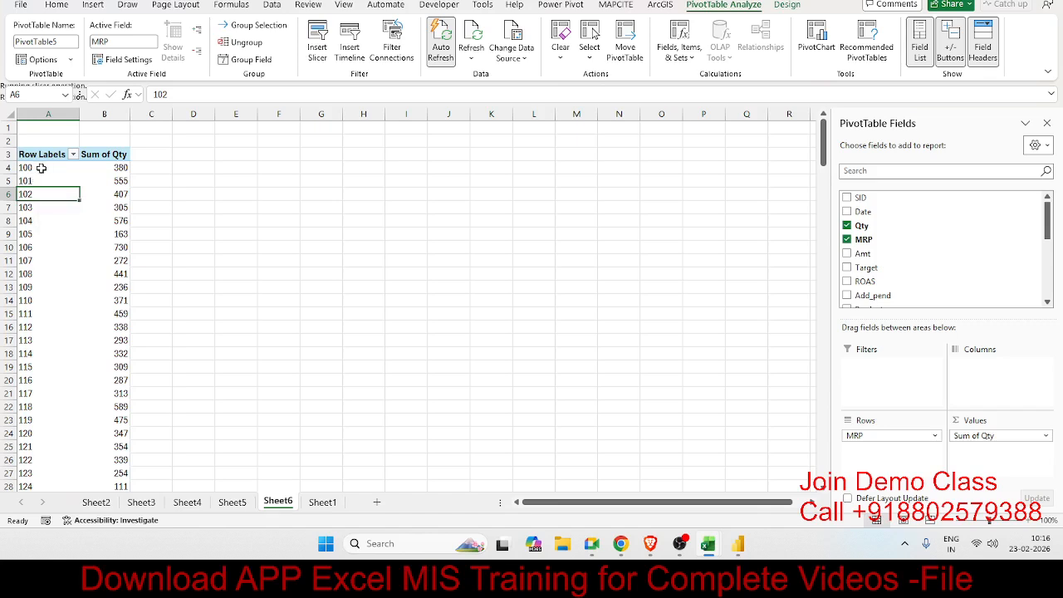
Group the MRP row labels of the Sheet6 PivotTable starting at 0 and ending at 1000, in intervals of 50.
right_click(47, 169)
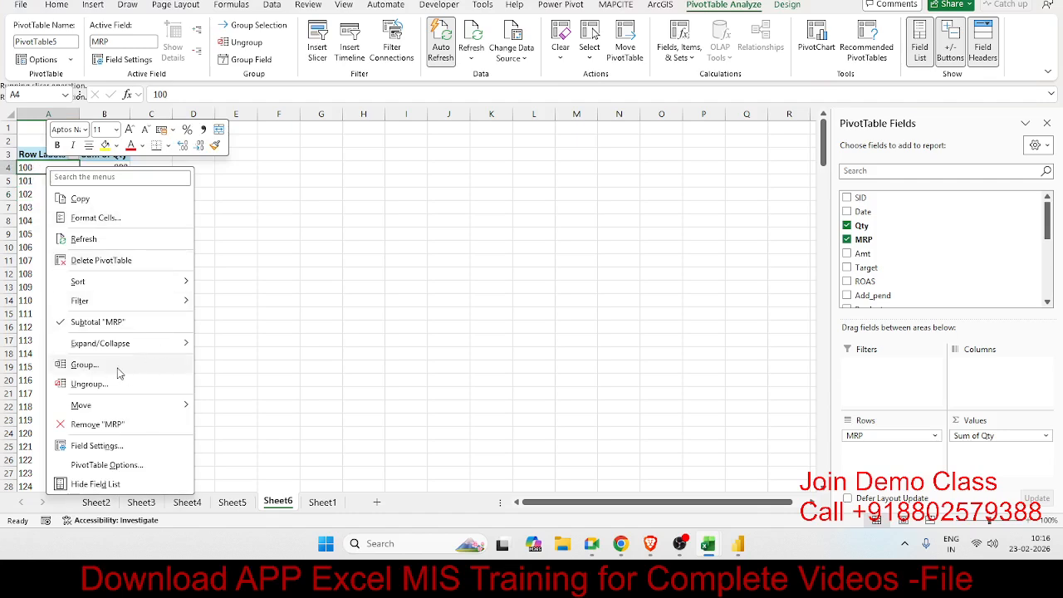
left_click(146, 367)
left_click_drag(98, 312, 310, 225)
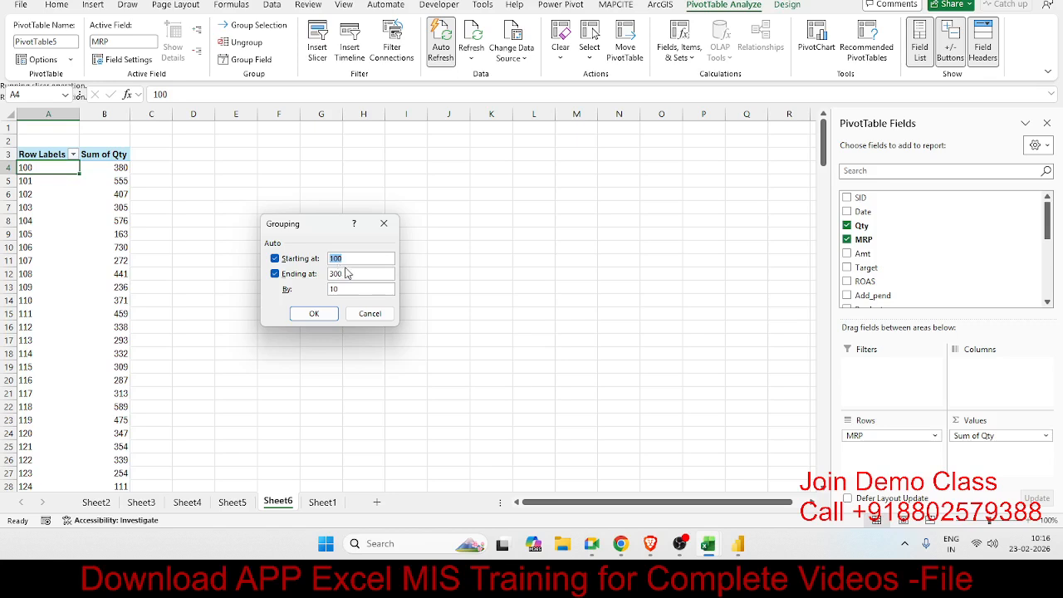
left_click_drag(347, 258, 265, 259)
type("0")
left_click_drag(366, 274, 315, 297)
type("10005")
left_click(296, 318)
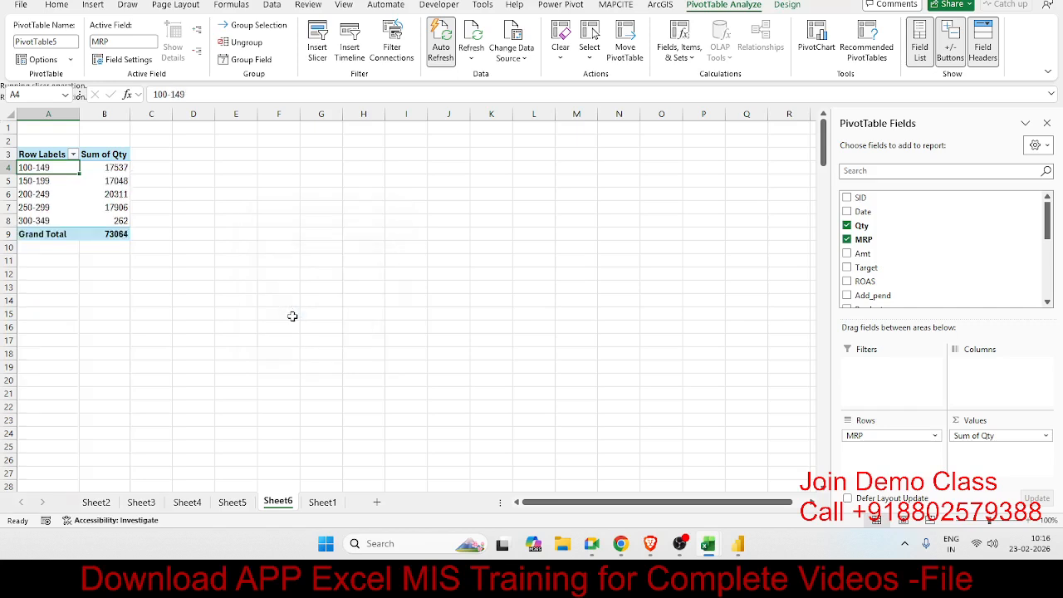
Review the Qty sum of each grouped MRP range, and look back over the PivotTables on Sheet2, Sheet3 and Sheet4.
left_click(22, 196)
left_click(25, 167)
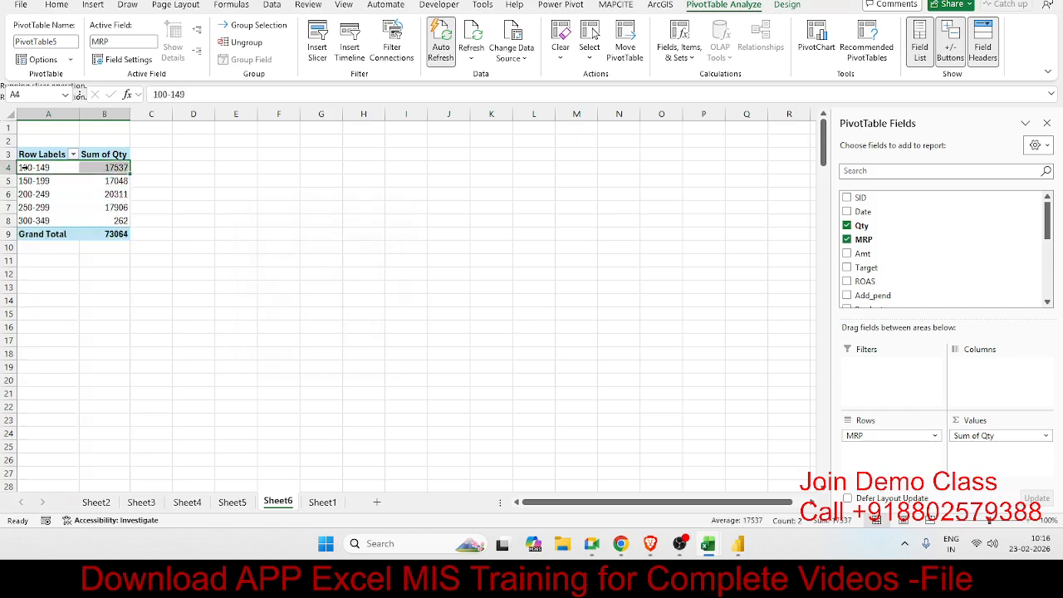
left_click(25, 180)
left_click(23, 196)
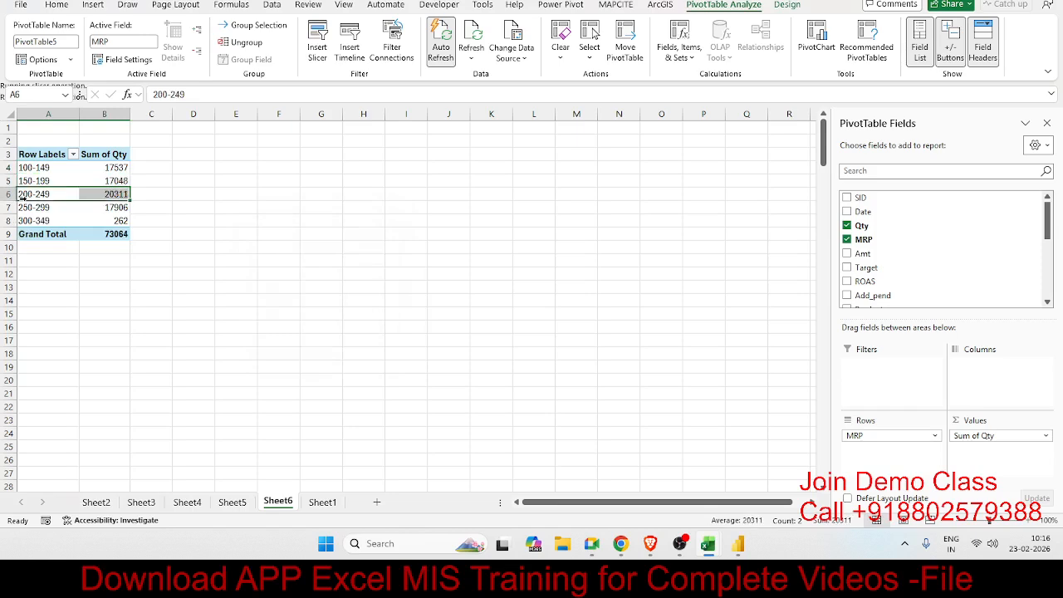
left_click(23, 208)
left_click(23, 220)
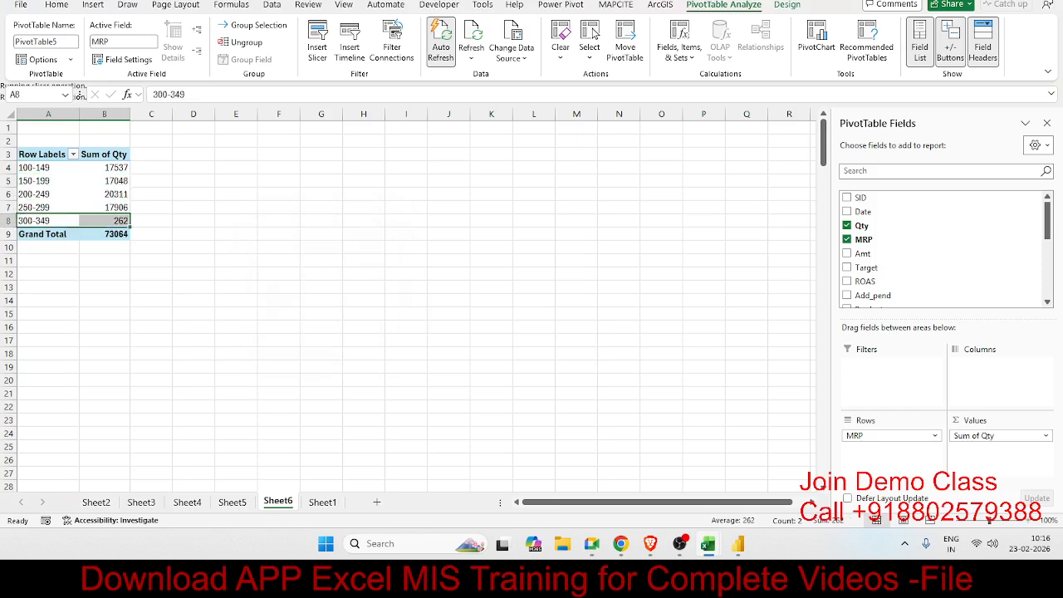
key("alt+Tab")
left_click(97, 502)
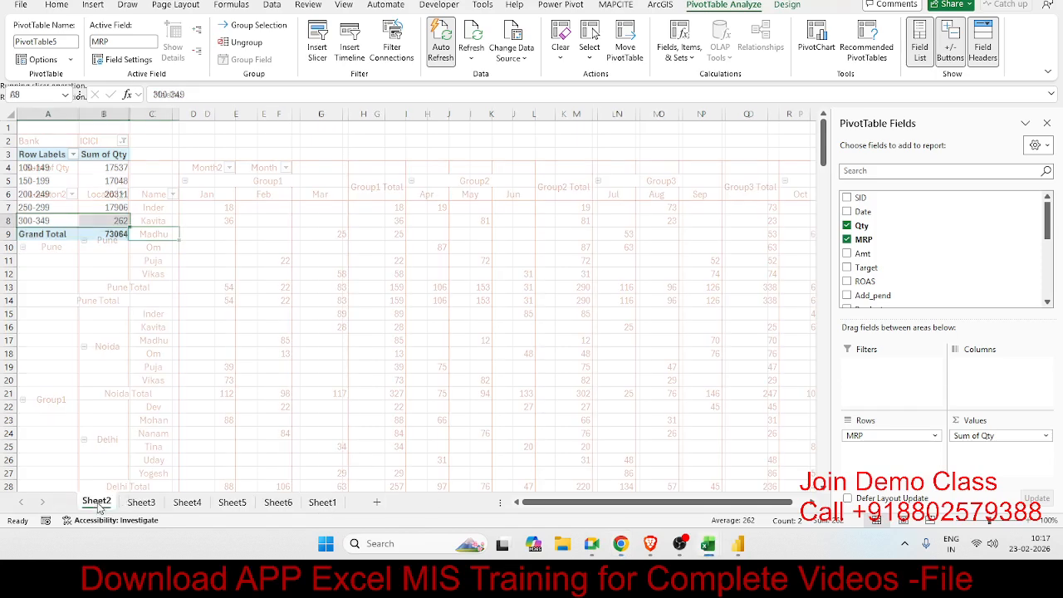
left_click(139, 504)
left_click(188, 503)
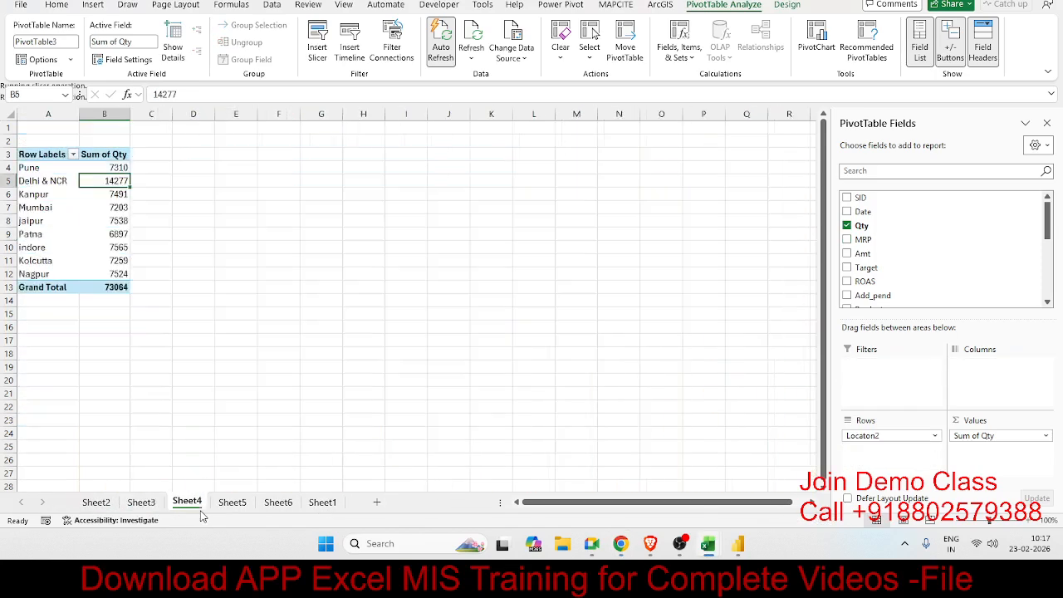
Return to the Sheet1 data and insert a further blank PivotTable from it on a new worksheet.
left_click(323, 503)
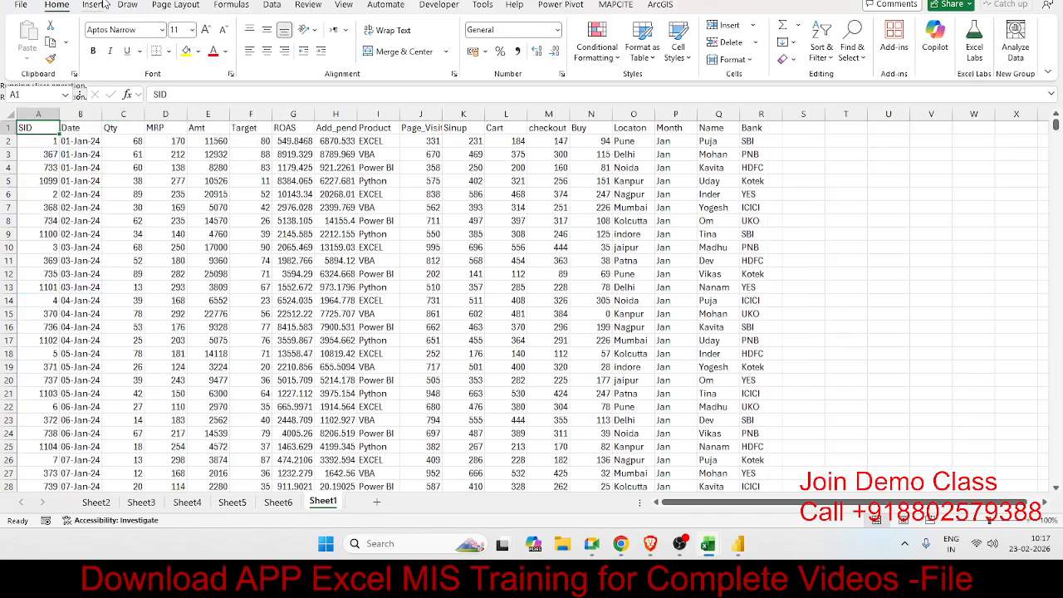
left_click(93, 5)
left_click(32, 37)
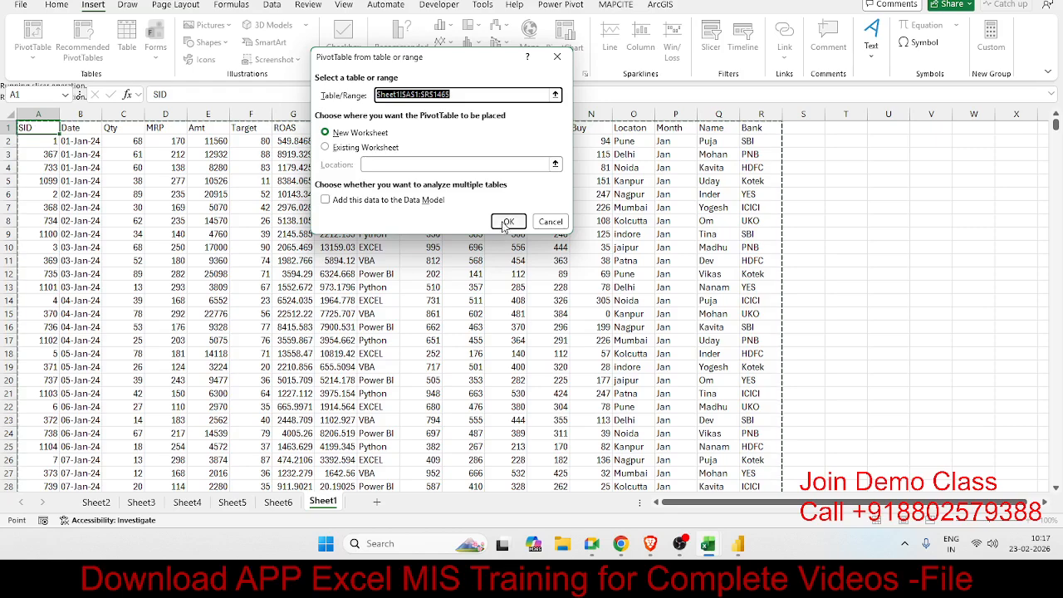
left_click(506, 222)
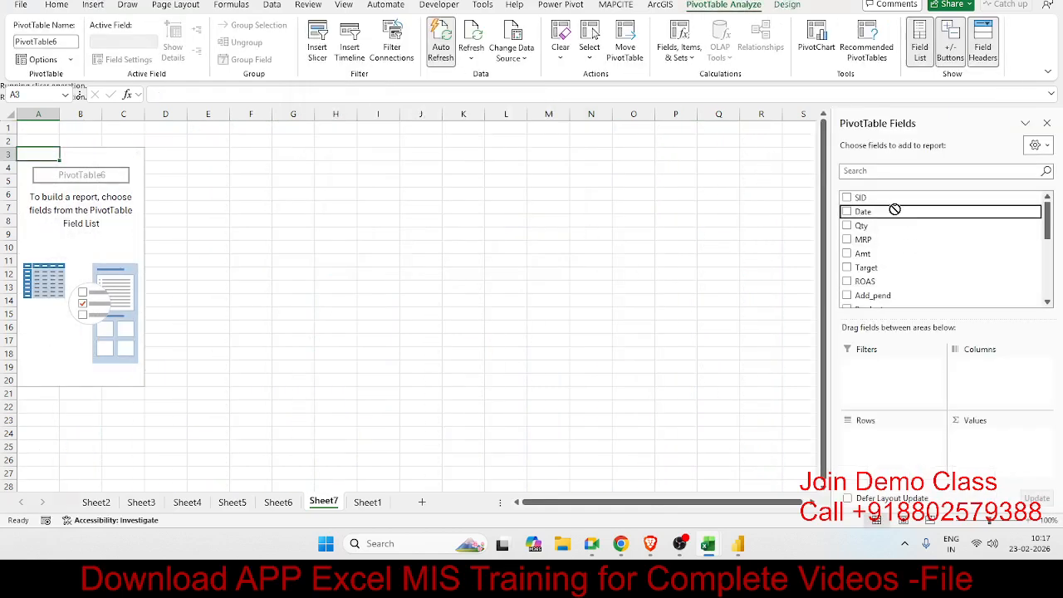
Add the Date field to the pivot table's rows and ungroup it into individual dates.
left_click_drag(895, 210, 922, 459)
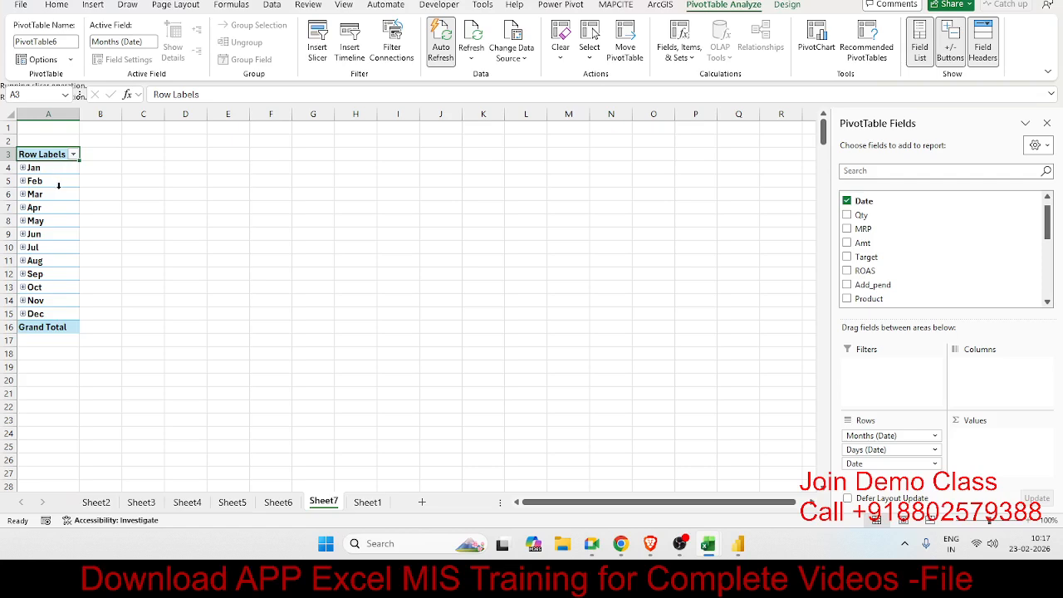
left_click(59, 186)
left_click(59, 180)
right_click(63, 184)
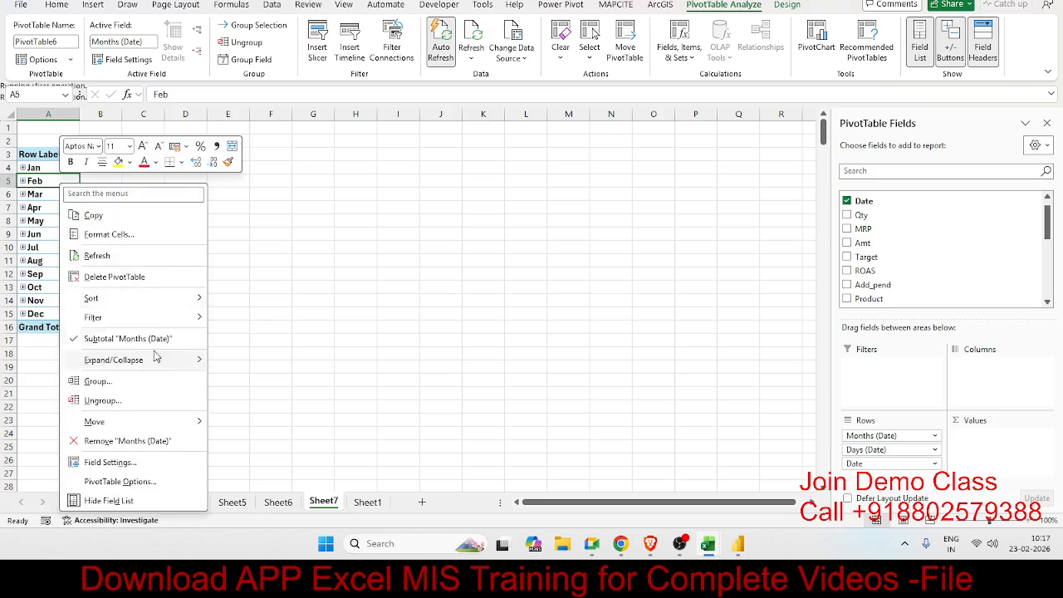
left_click(122, 400)
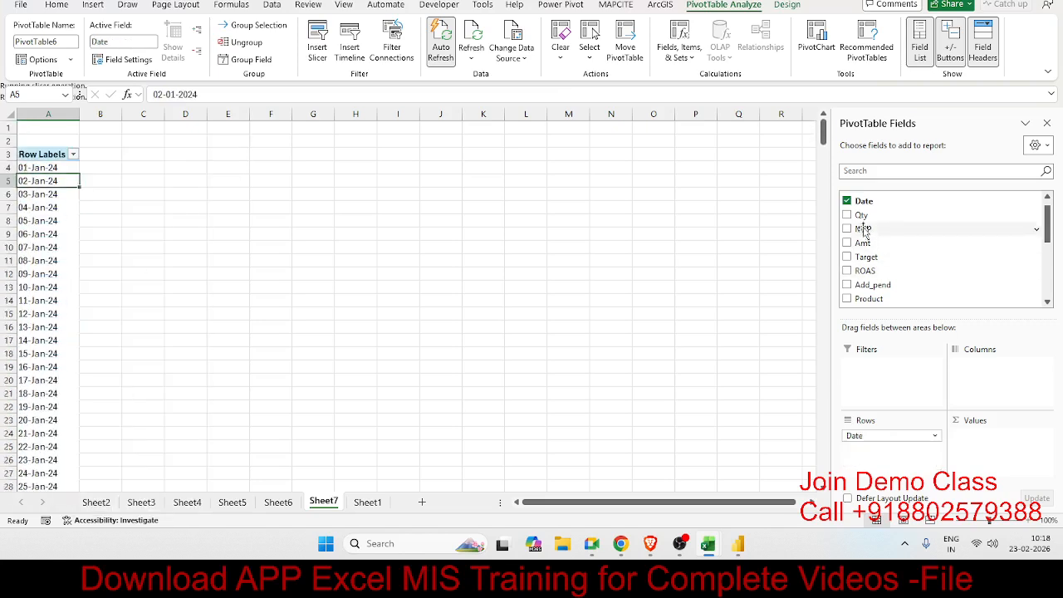
Add Qty to the pivot table's values and group the row dates by Quarters only.
left_click_drag(862, 215, 970, 455)
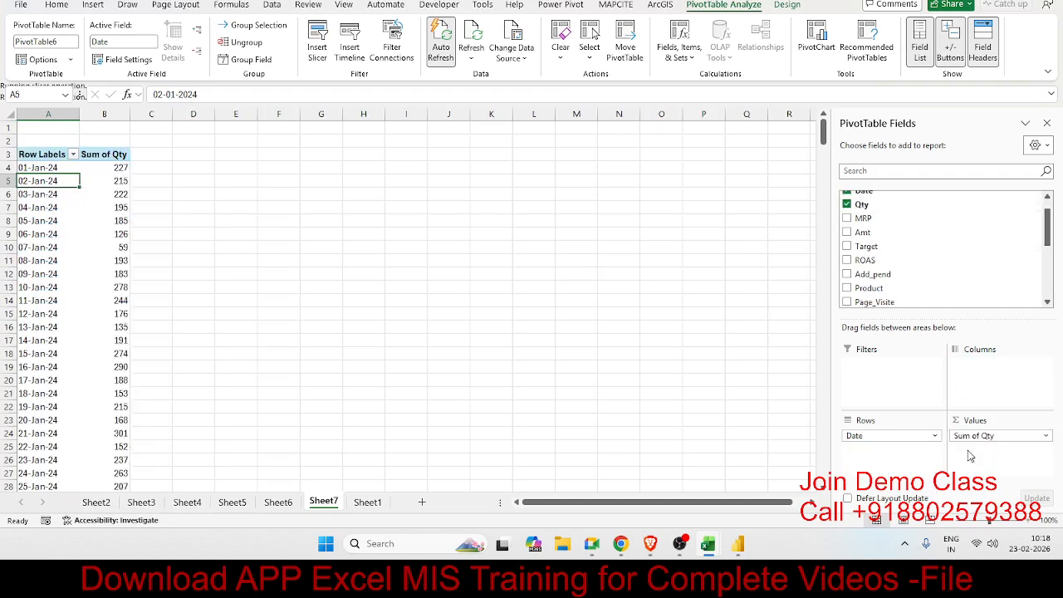
right_click(51, 184)
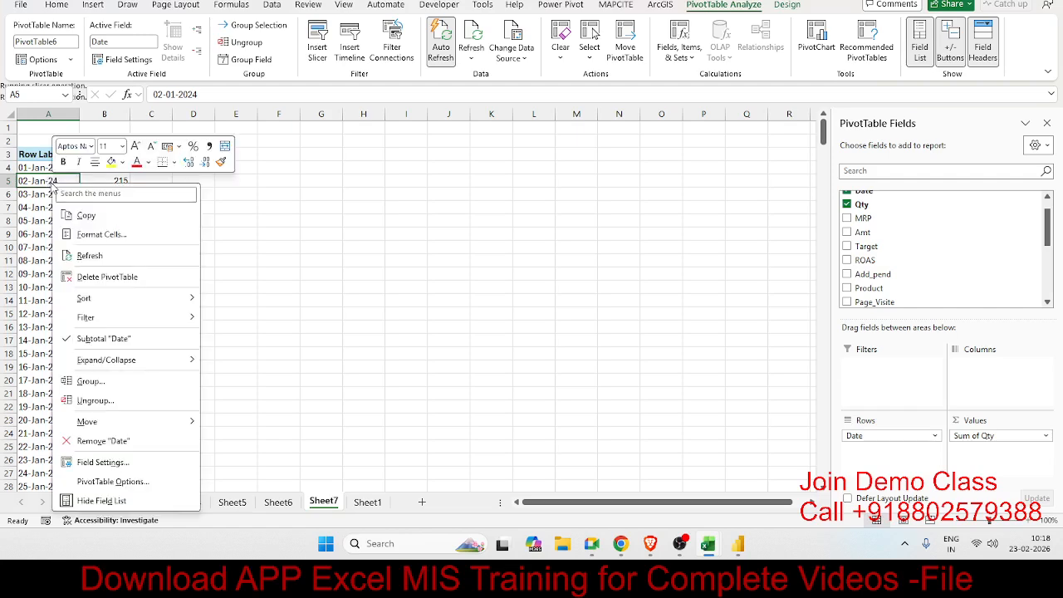
left_click(91, 381)
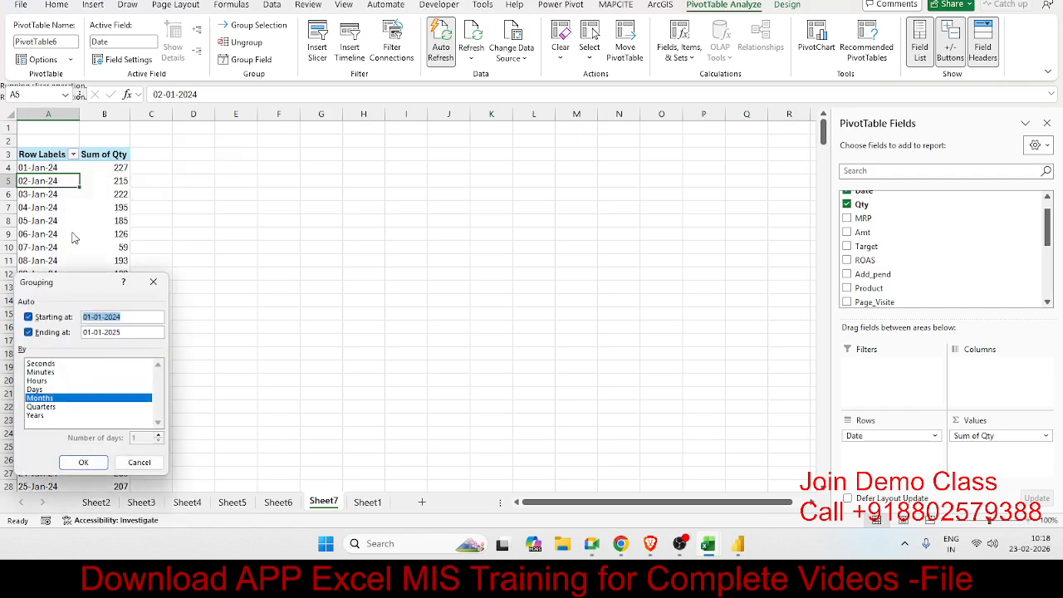
left_click_drag(82, 287, 437, 208)
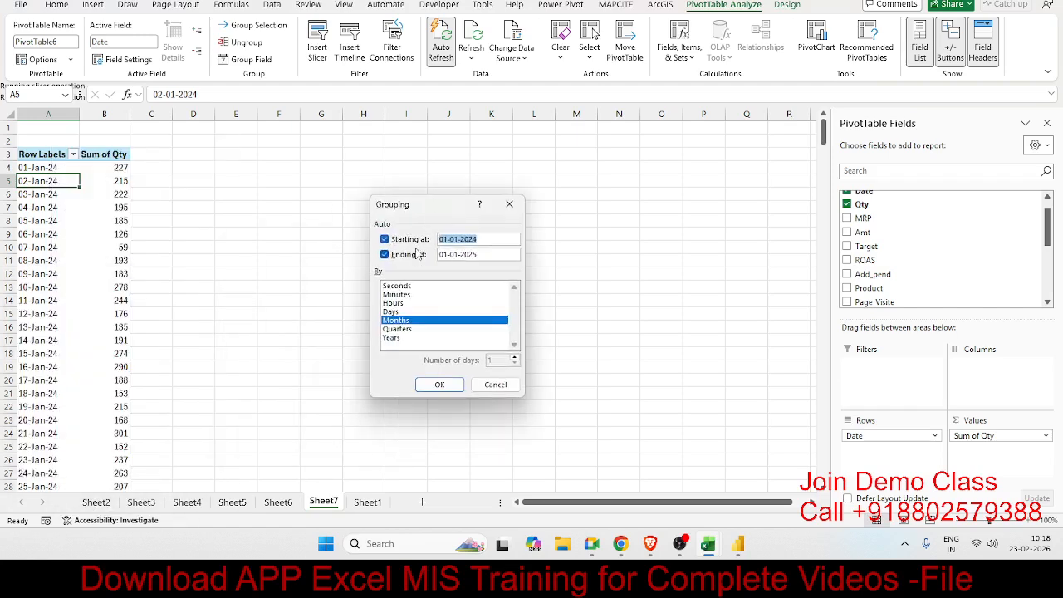
left_click(397, 329)
left_click(397, 320)
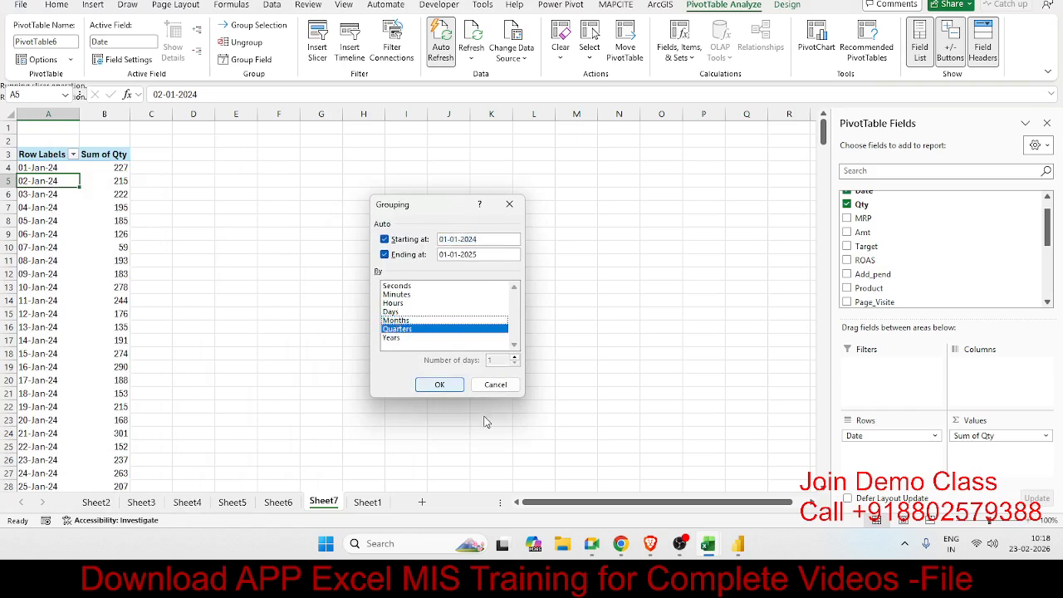
left_click(441, 385)
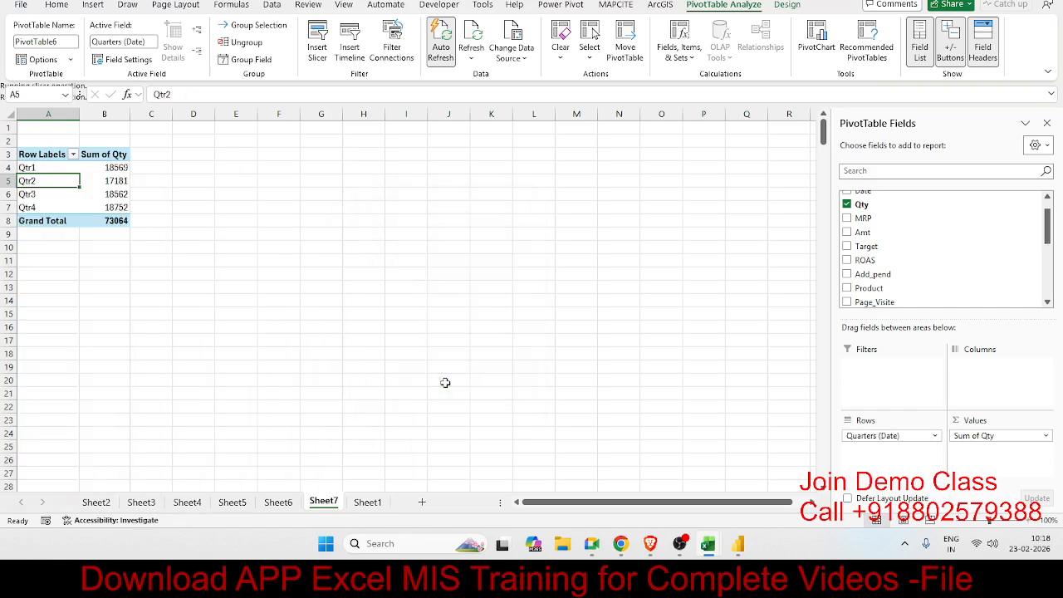
Regroup the pivot table's row dates by both Quarters and Years.
right_click(57, 180)
left_click(118, 381)
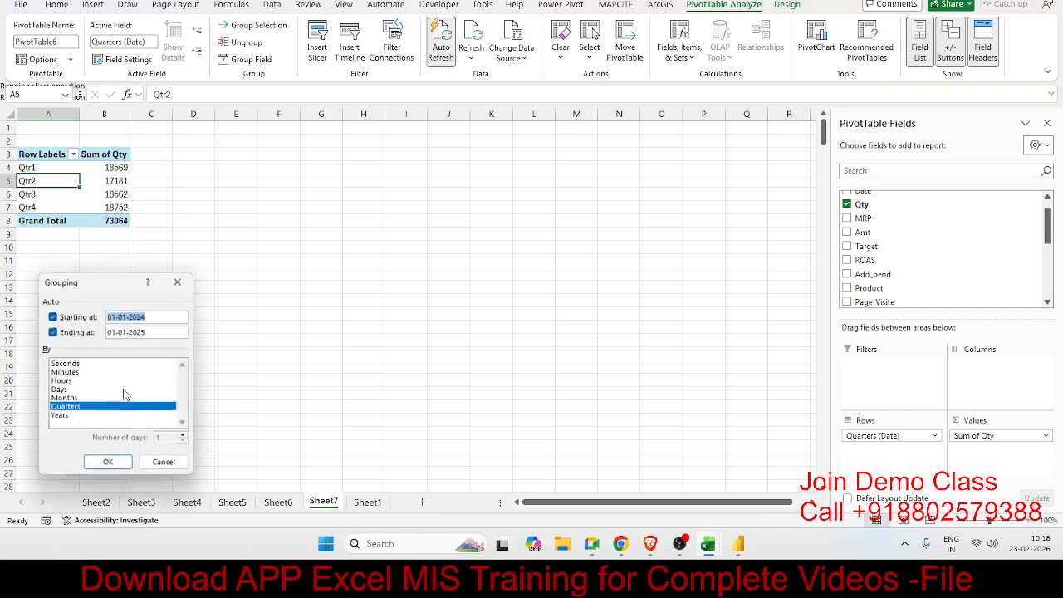
left_click_drag(91, 281, 427, 186)
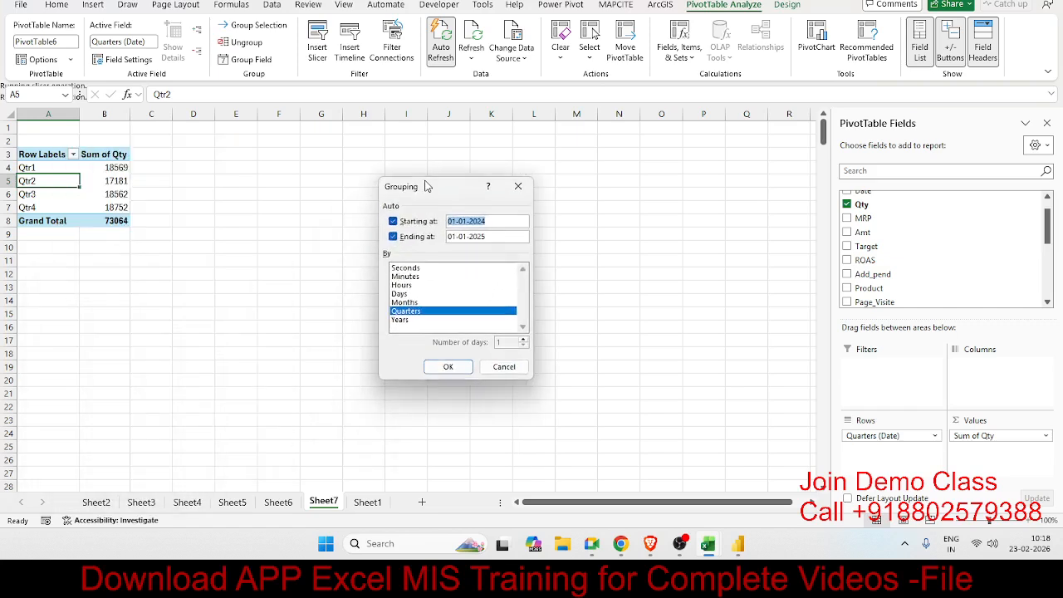
left_click(417, 319)
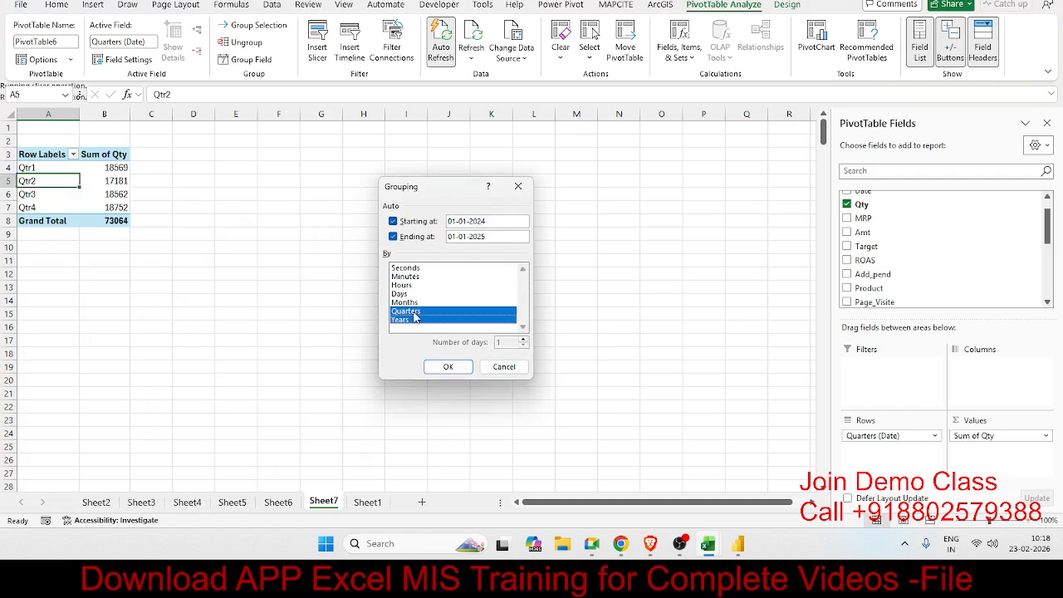
left_click(433, 364)
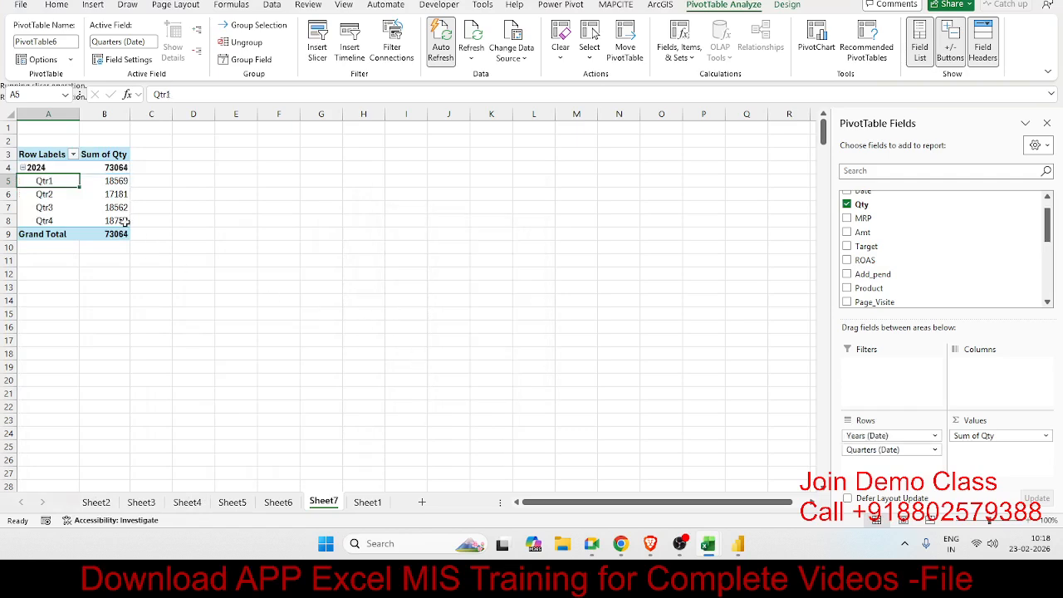
Regroup the pivot table's row dates by Days only, with the number of days set to 7.
right_click(62, 182)
left_click(110, 380)
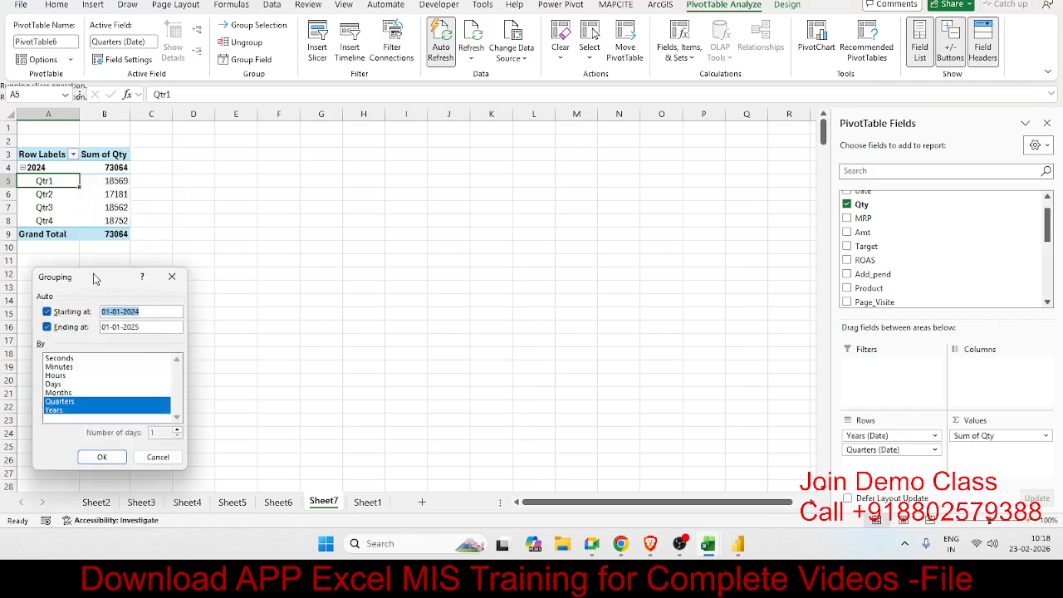
left_click_drag(92, 273, 509, 204)
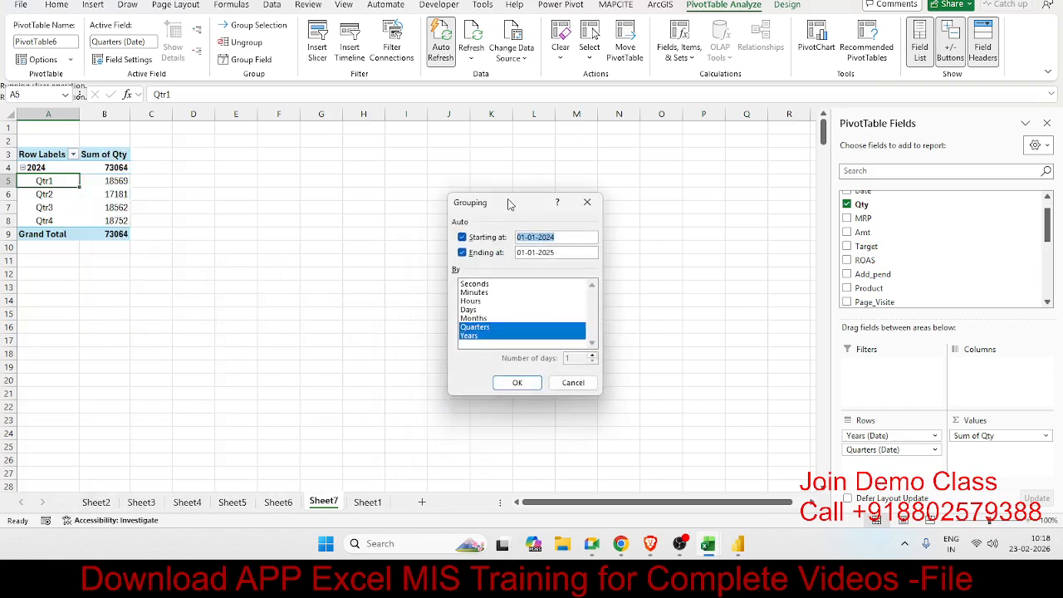
left_click(480, 310)
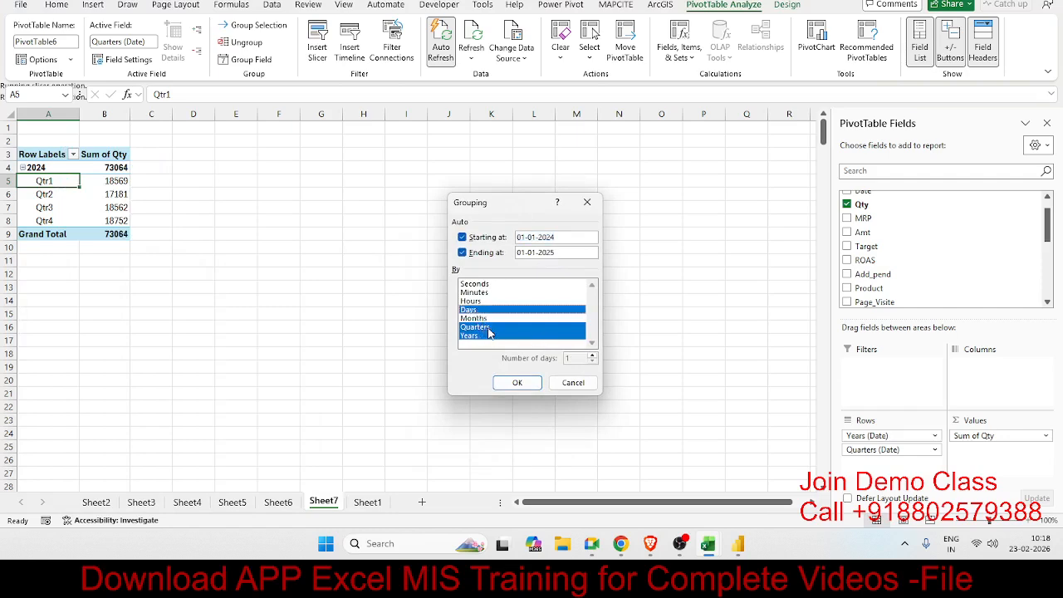
left_click(488, 328)
left_click(485, 335)
left_click(481, 310)
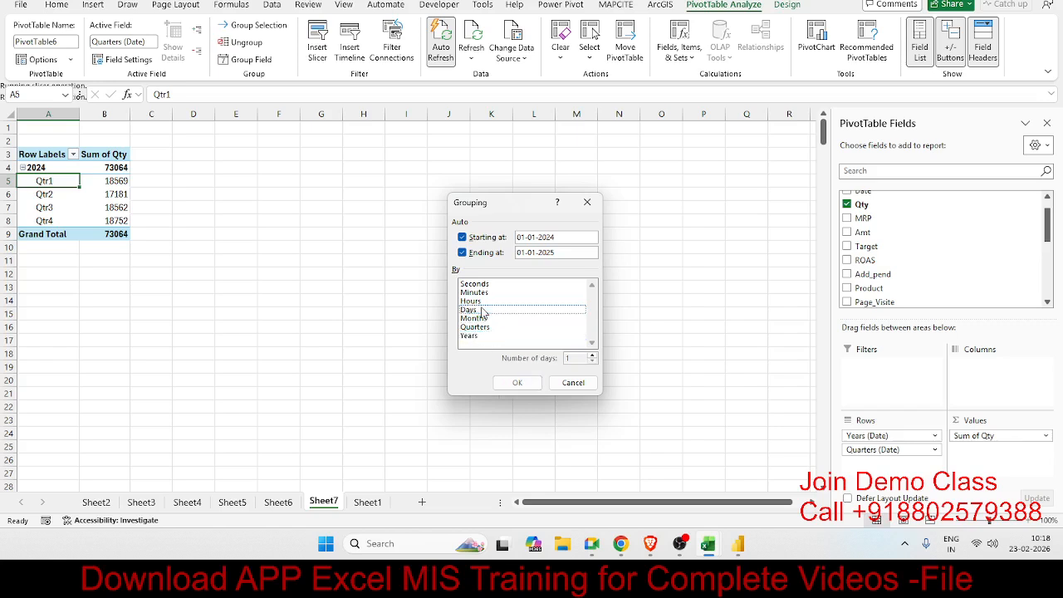
left_click(475, 312)
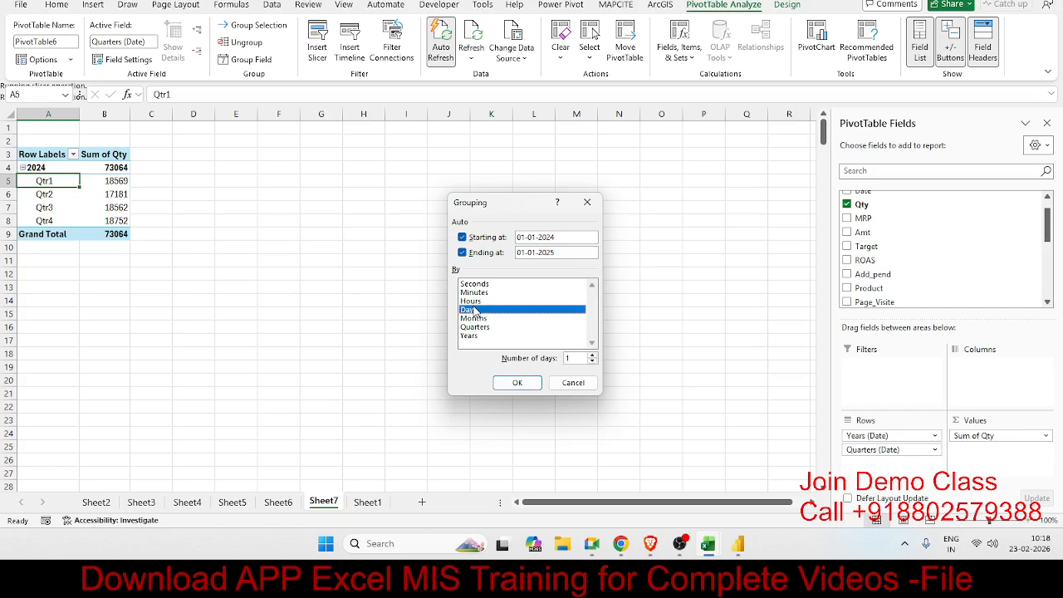
left_click(580, 359)
type("7")
left_click(506, 381)
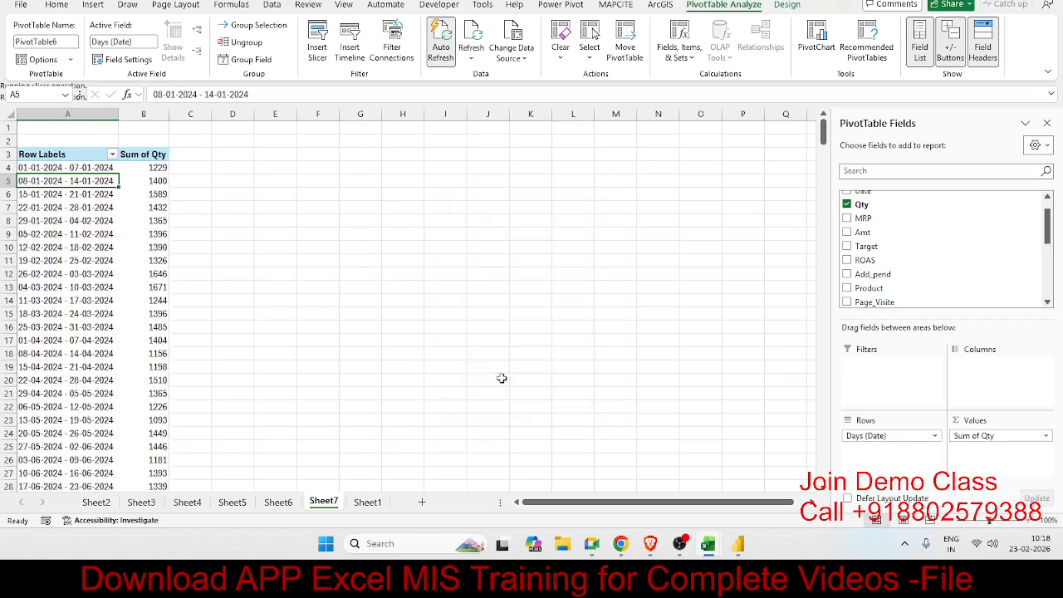
Examine the weekly date ranges in the row labels and the Qty sum for the first week.
left_click(91, 171)
left_click(91, 177)
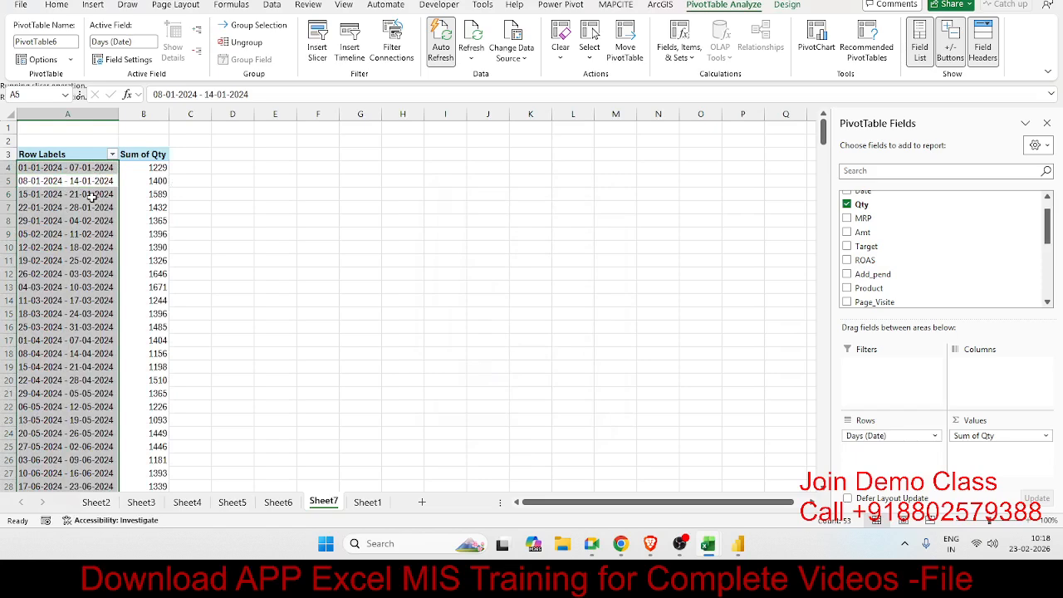
left_click(92, 197)
left_click(92, 225)
left_click(92, 230)
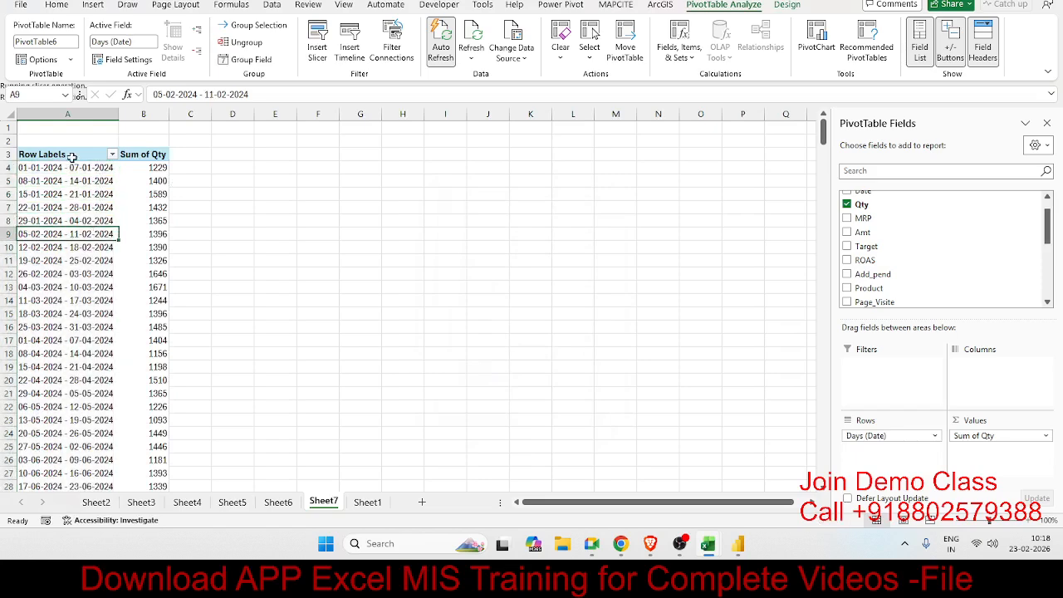
left_click(31, 169)
key("Up")
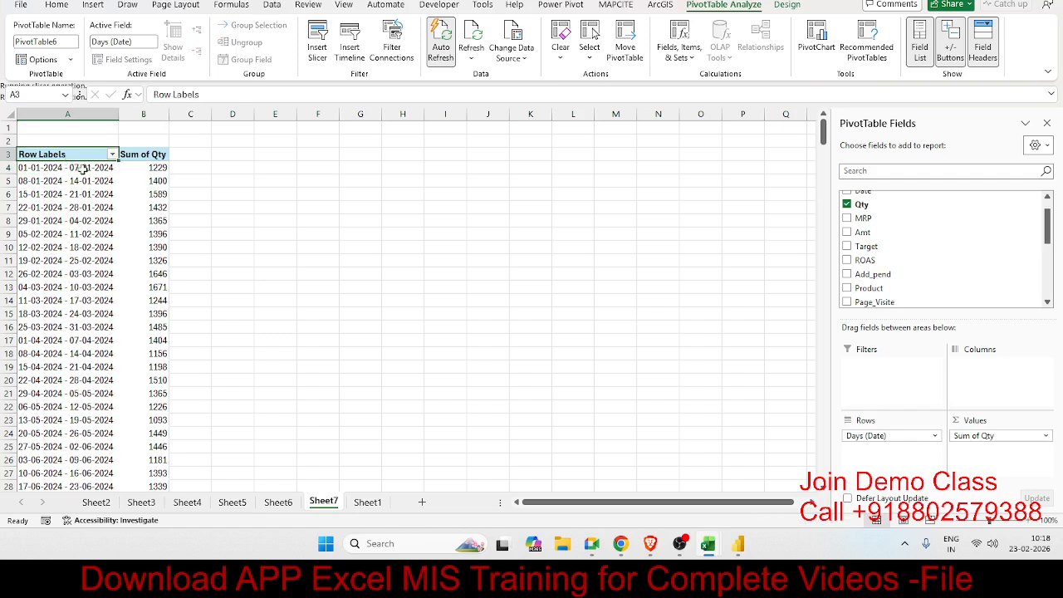
left_click(84, 168)
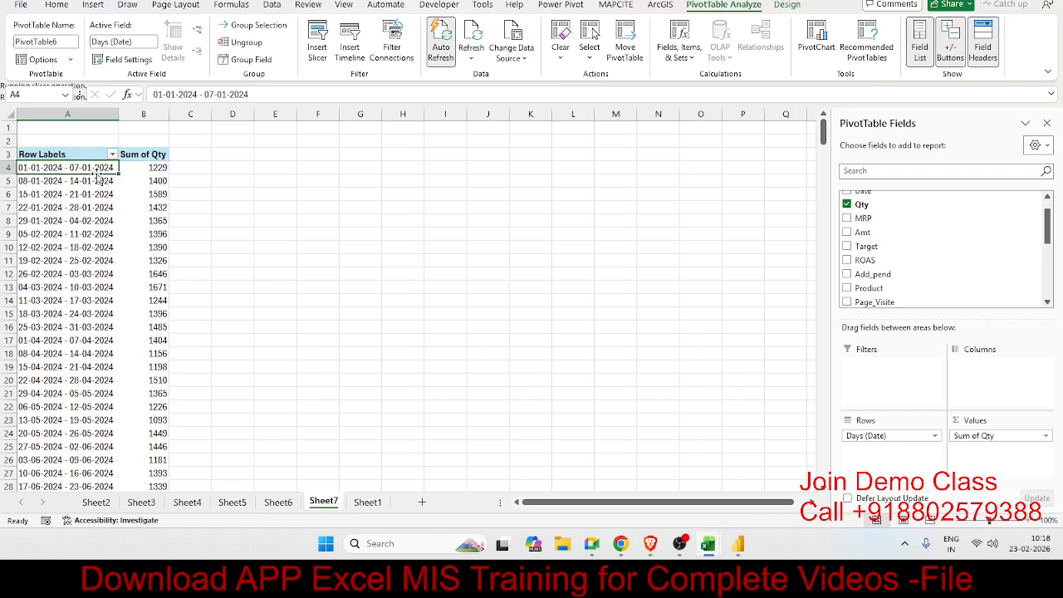
left_click(162, 167)
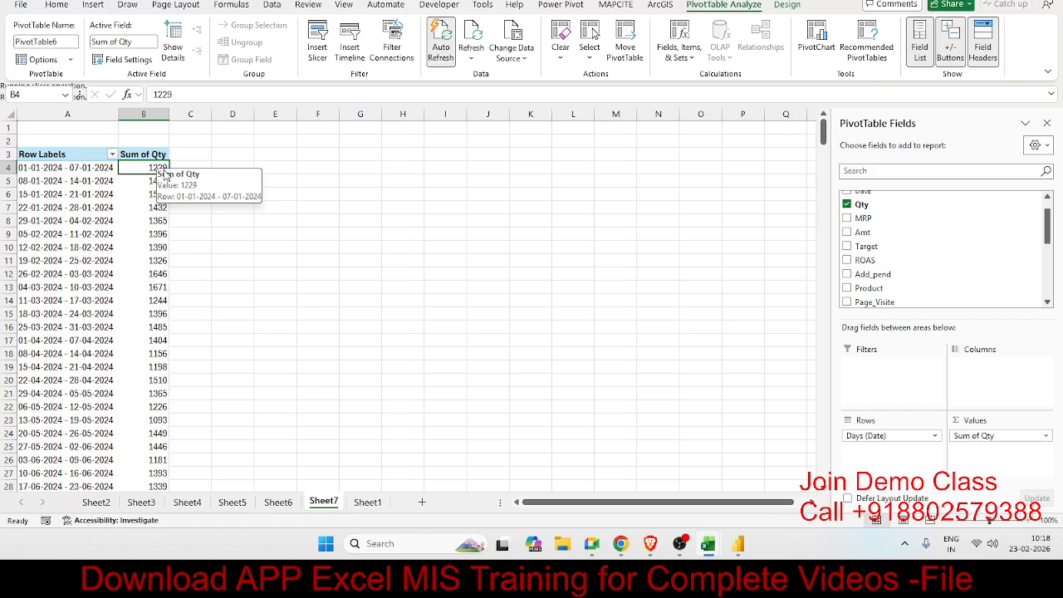
Review the existing pivot reports on Sheet2 through Sheet7.
left_click(107, 505)
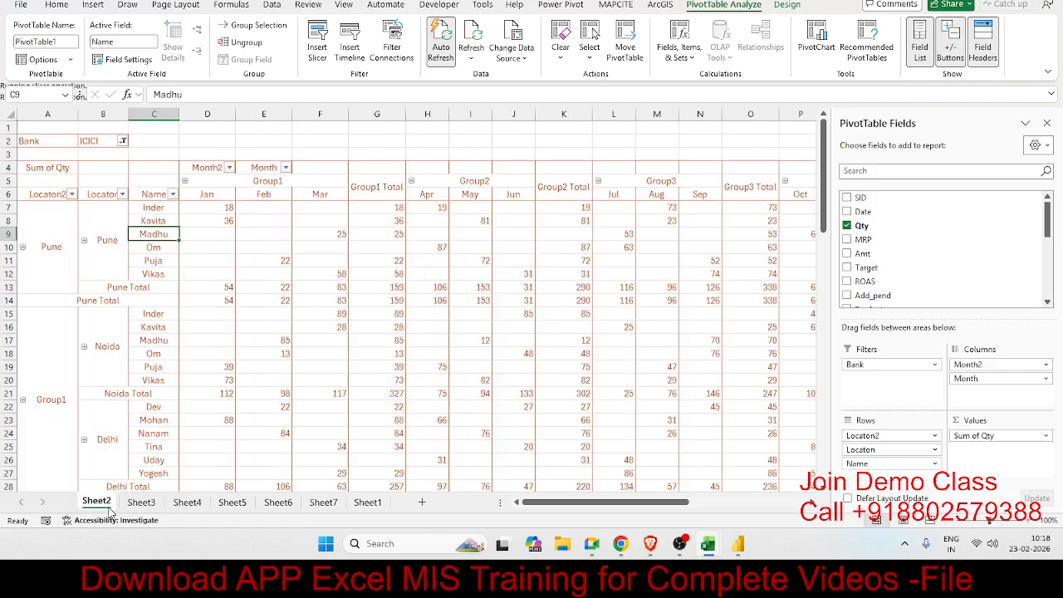
left_click(132, 507)
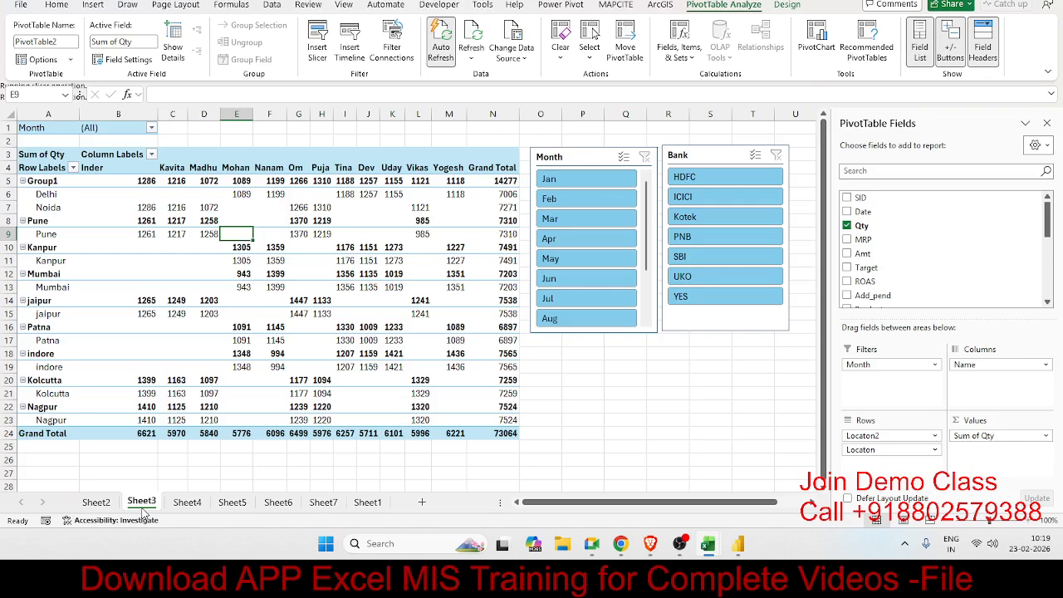
left_click(188, 503)
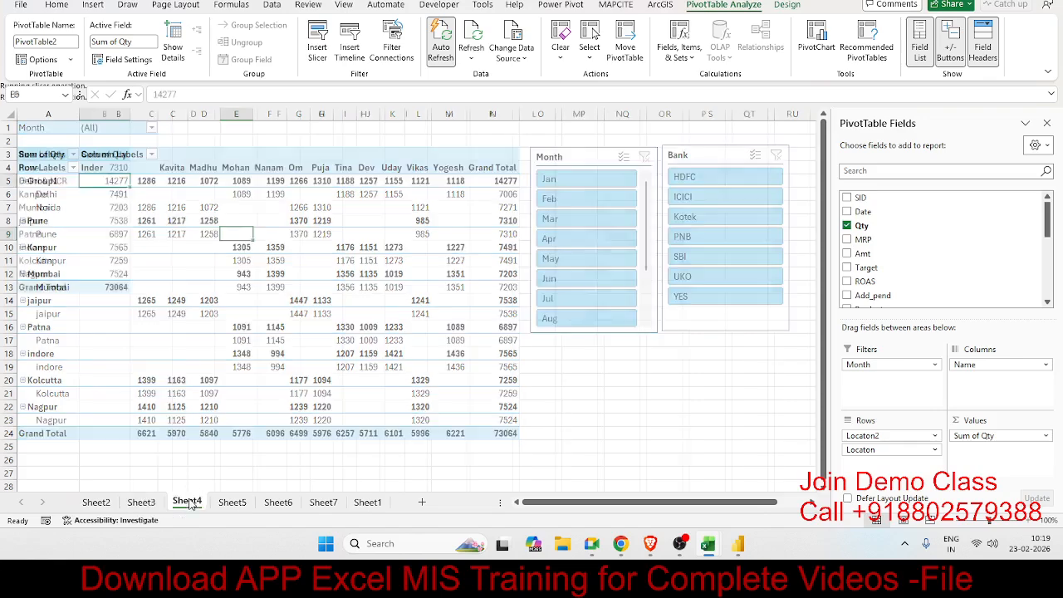
left_click(232, 503)
left_click(277, 502)
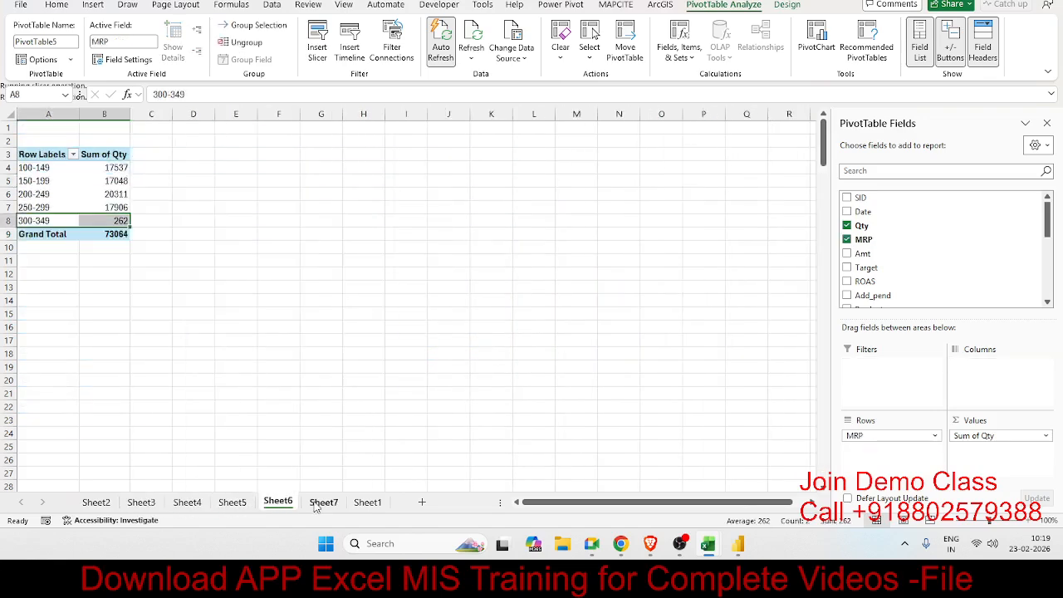
left_click(323, 502)
Insert a new pivot table on a new worksheet from the Sheet1 source data.
left_click(367, 502)
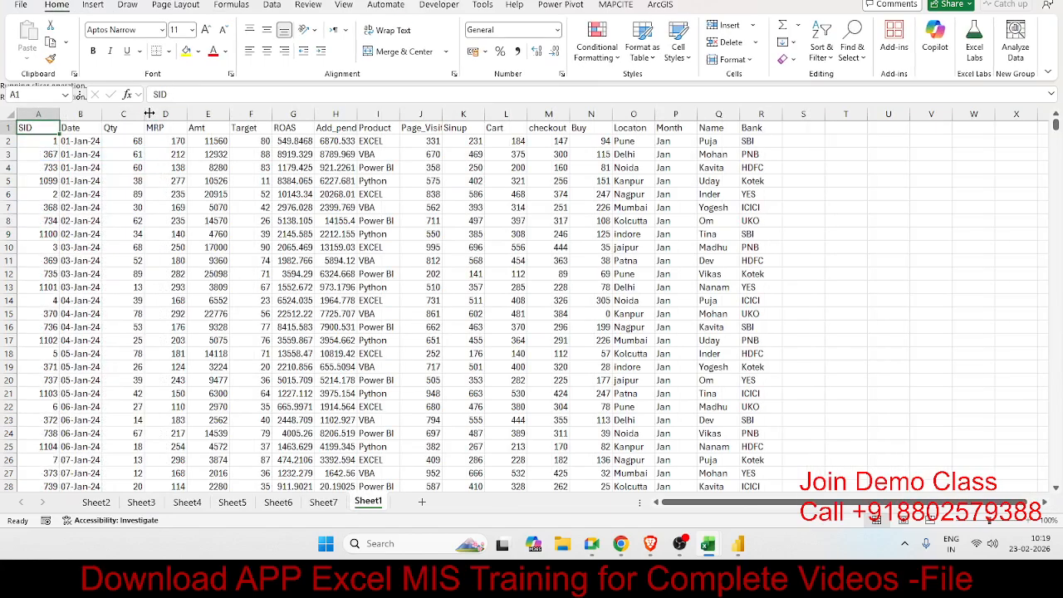
left_click(93, 5)
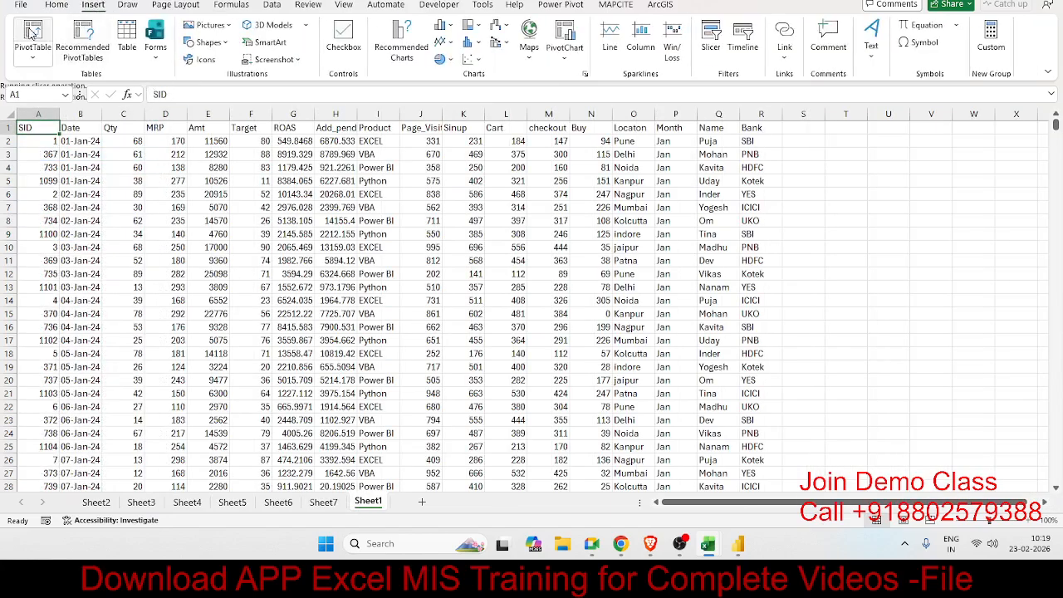
left_click(32, 40)
left_click(505, 221)
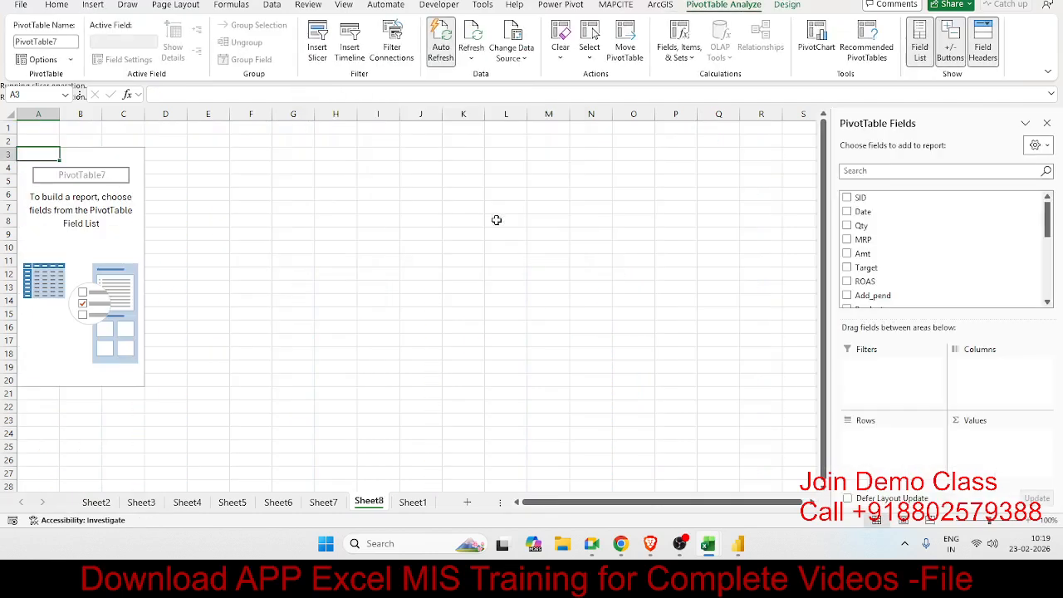
Add the Locaton field to the new pivot table's rows and Amt to its values.
scroll(944, 267, "down", 3)
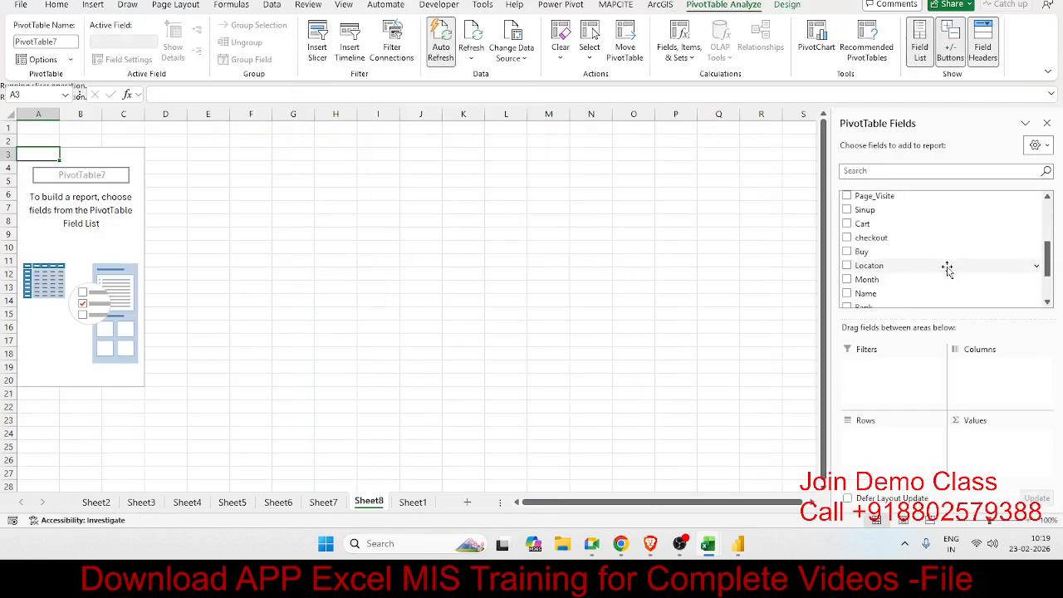
left_click_drag(923, 265, 932, 453)
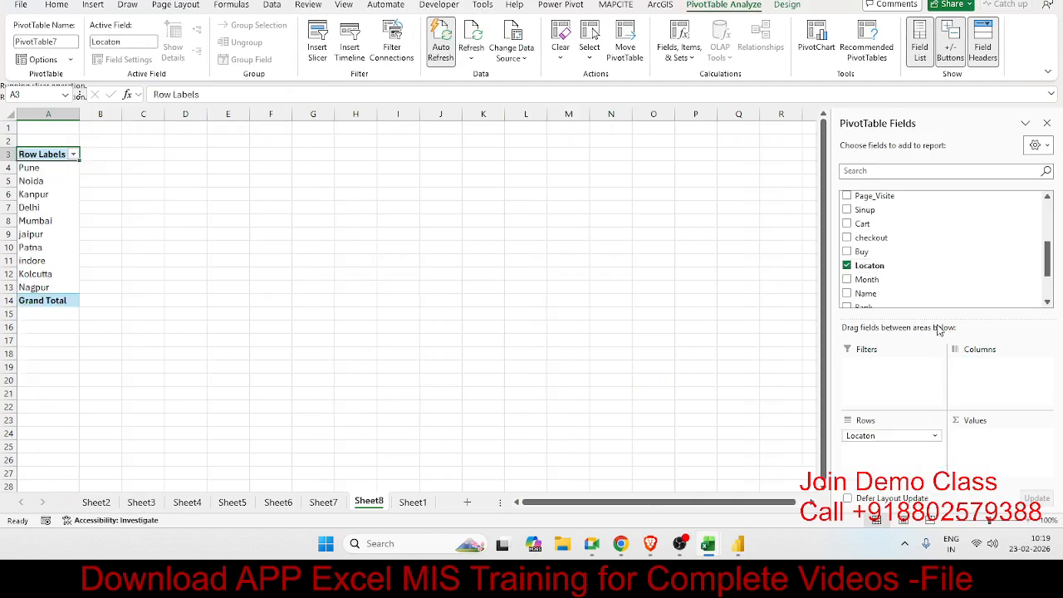
scroll(901, 265, "up", 3)
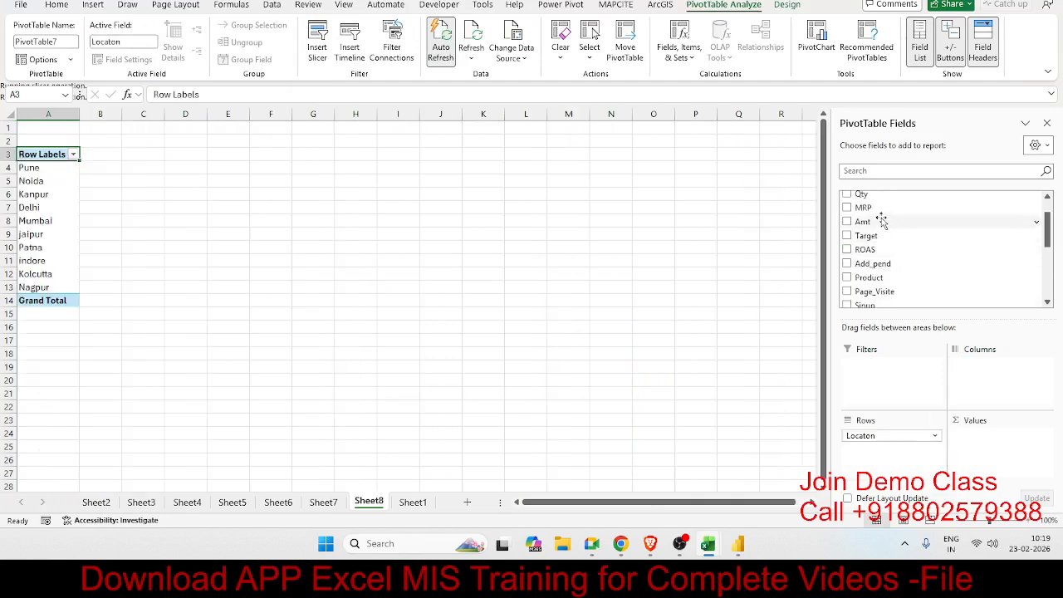
left_click_drag(881, 221, 986, 455)
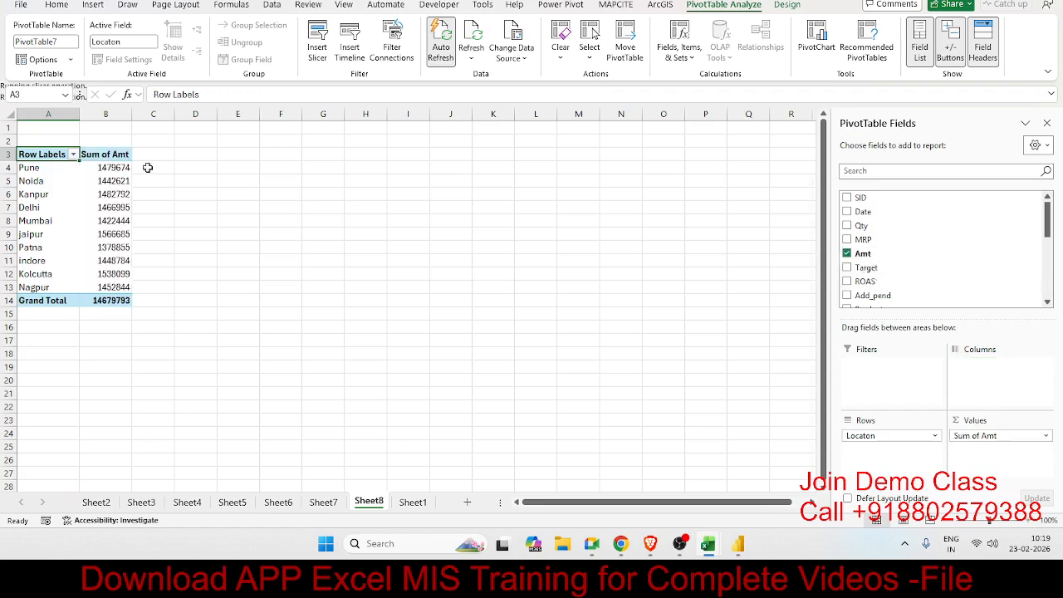
Examine the Sum of Amt values by location, comparing Pune with Nagpur and the other cities.
left_click(121, 169)
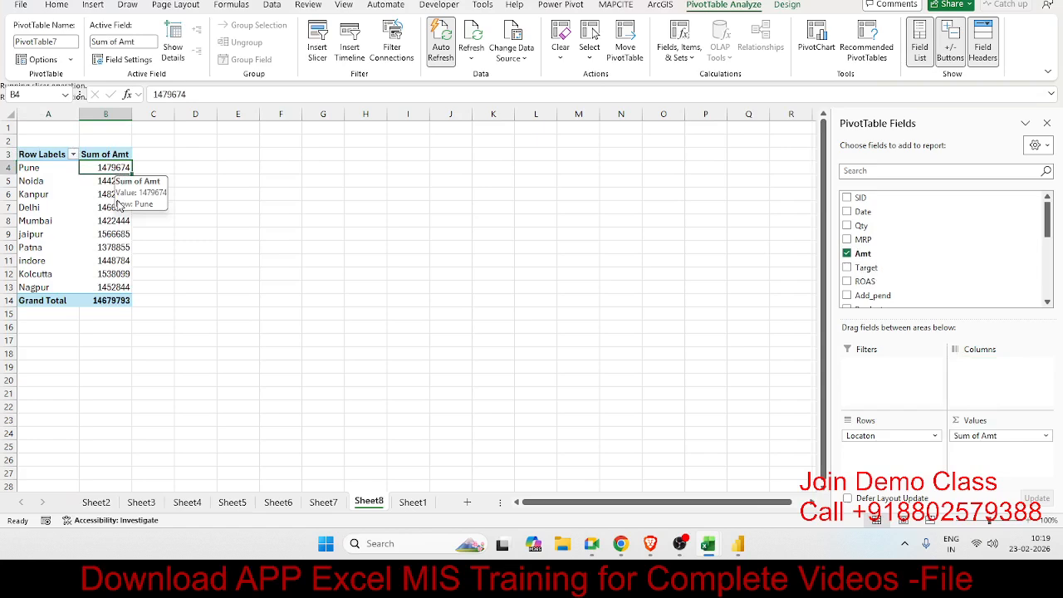
left_click(114, 260)
left_click(114, 287)
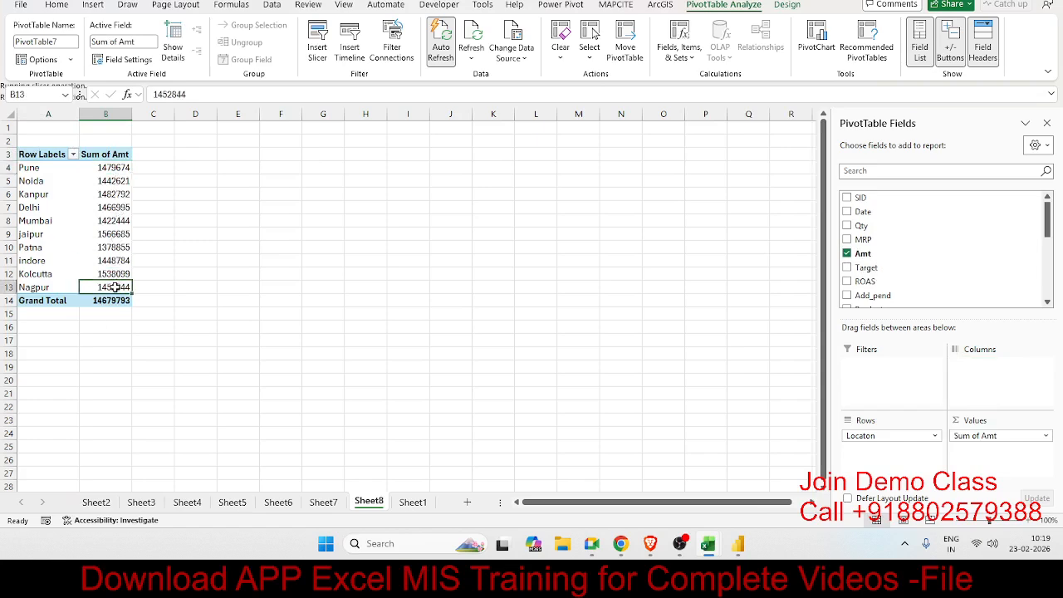
left_click(55, 169)
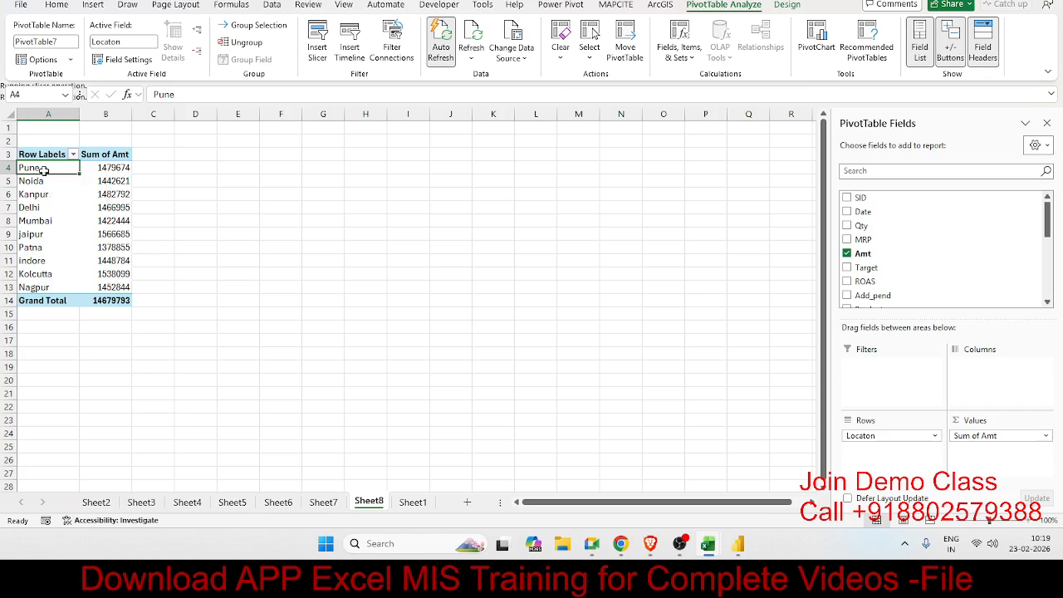
left_click(114, 170)
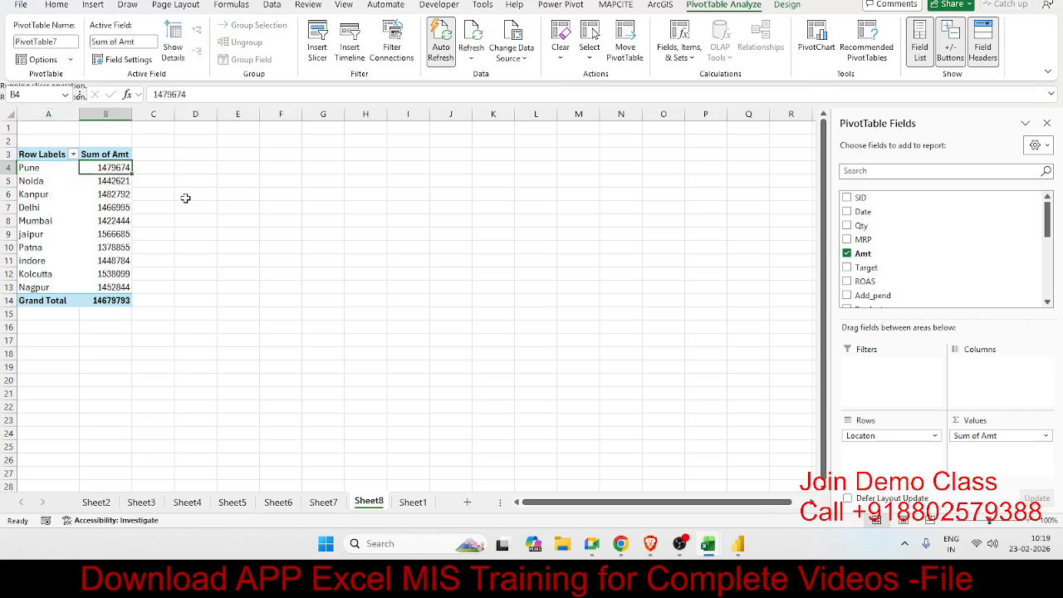
In C4, enter a formula dividing Pune's Amt by the grand total and format the cell as a percentage.
left_click(166, 169)
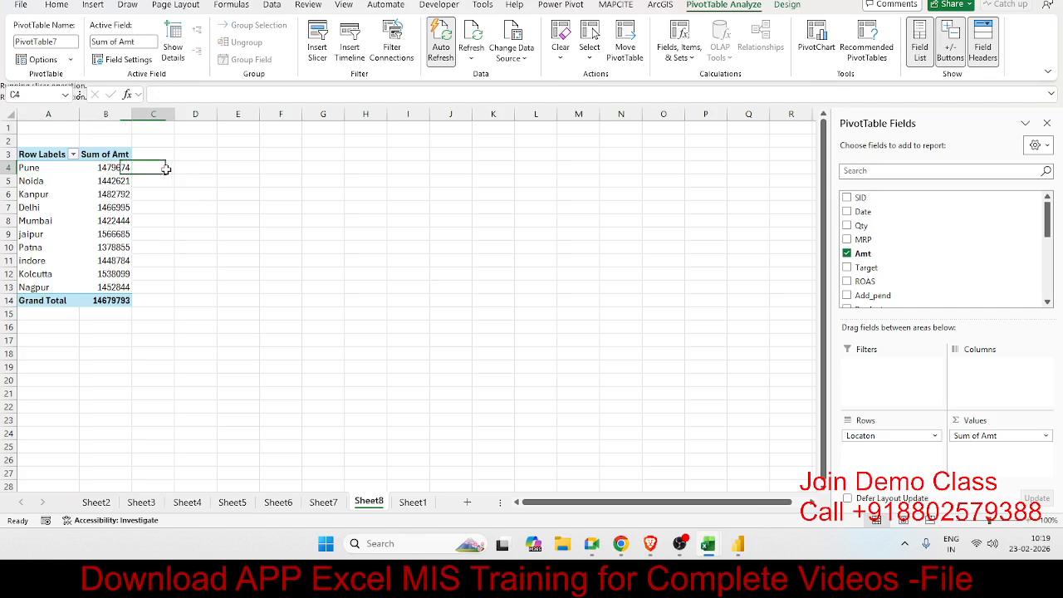
type("=")
key("Left")
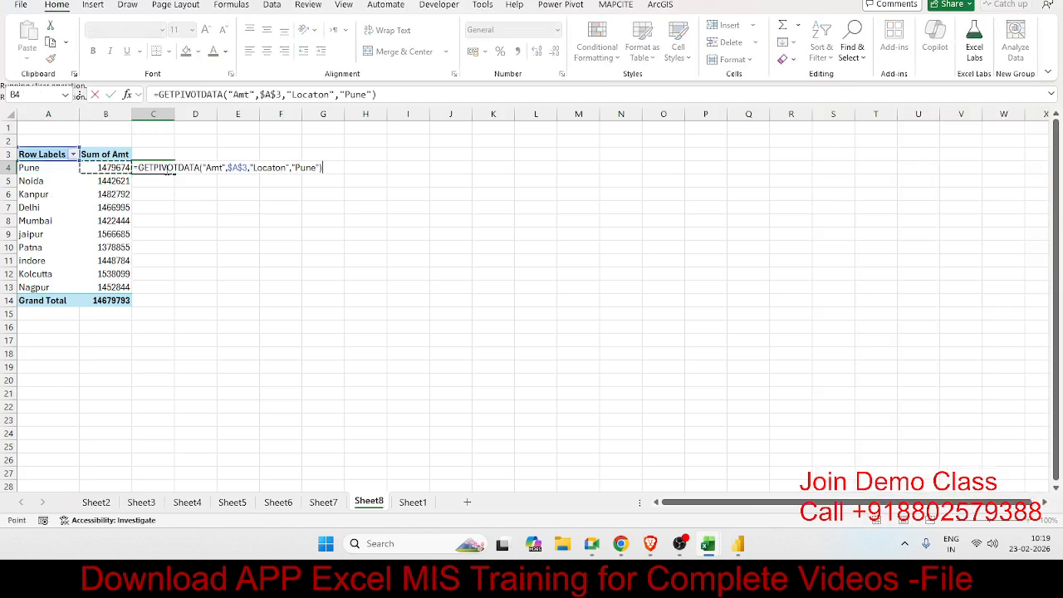
type("/")
left_click(124, 301)
key("Return")
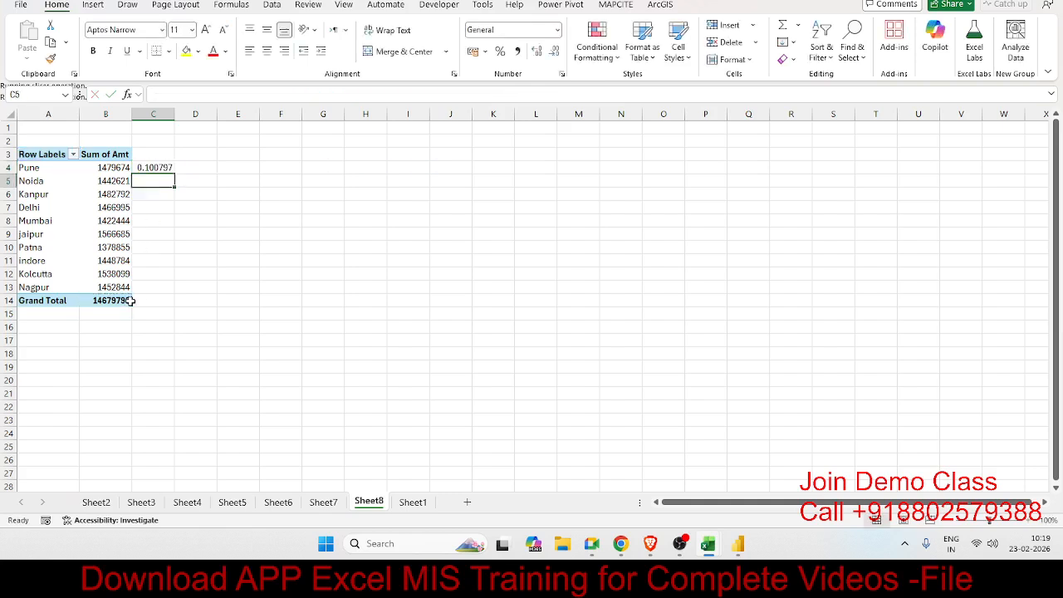
left_click(500, 52)
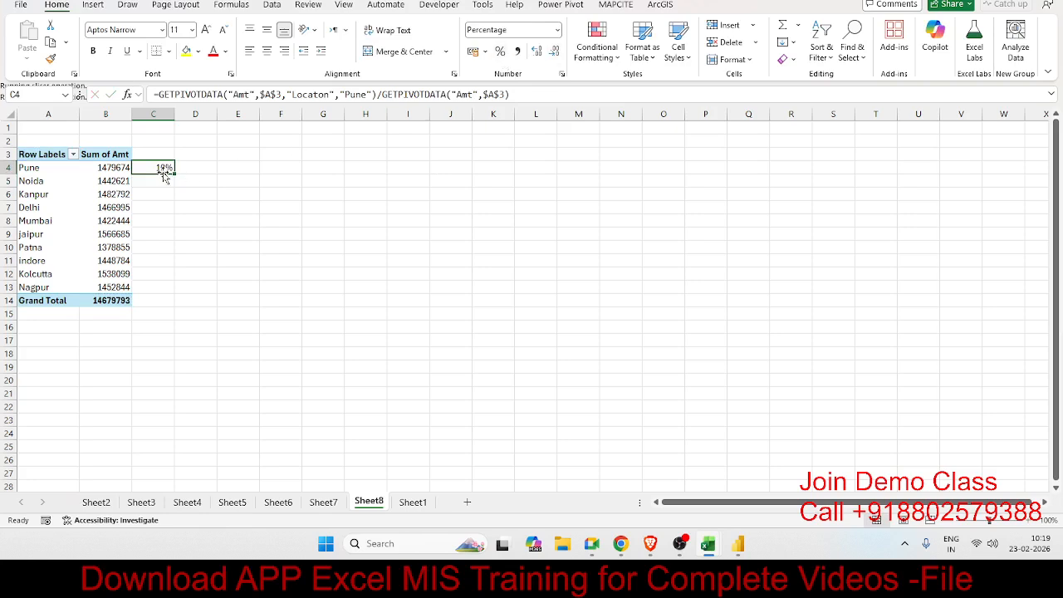
Try adding the Qty field to the pivot table's values beside the manual percentage formula, and undo the addition.
left_click(108, 196)
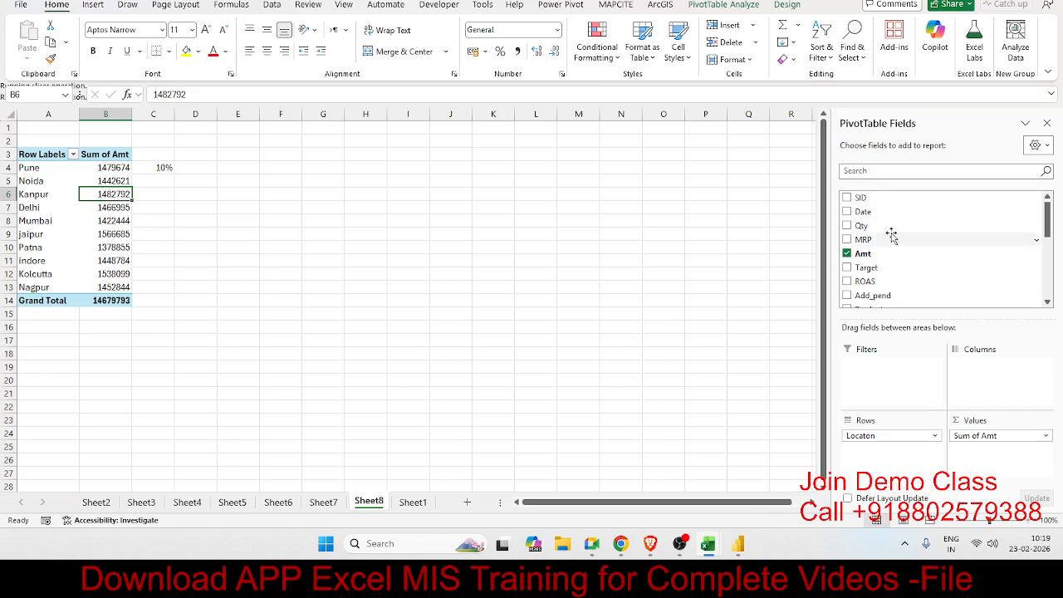
left_click_drag(890, 234, 986, 448)
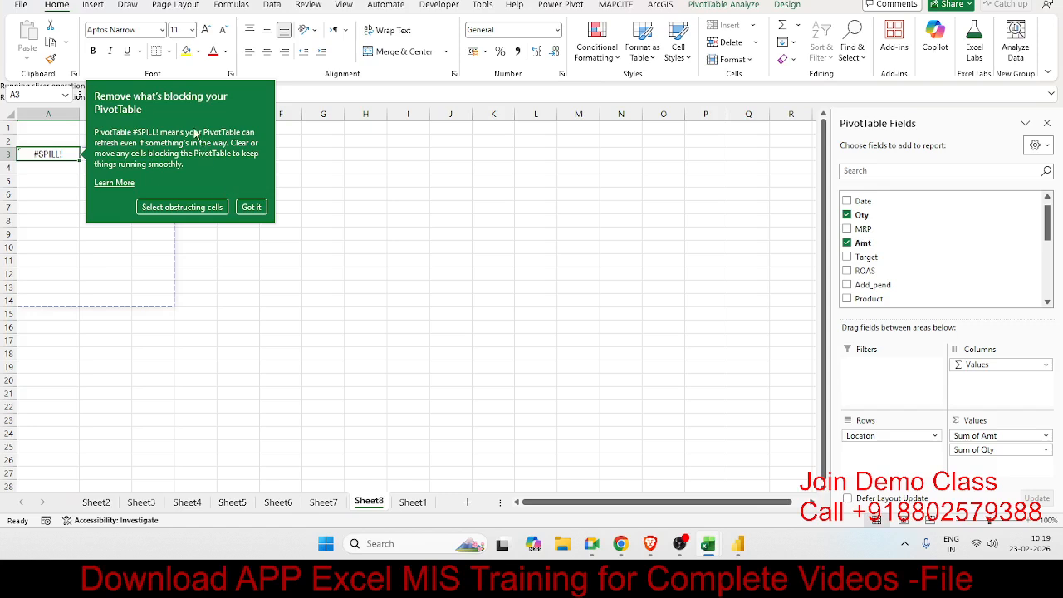
left_click(262, 208)
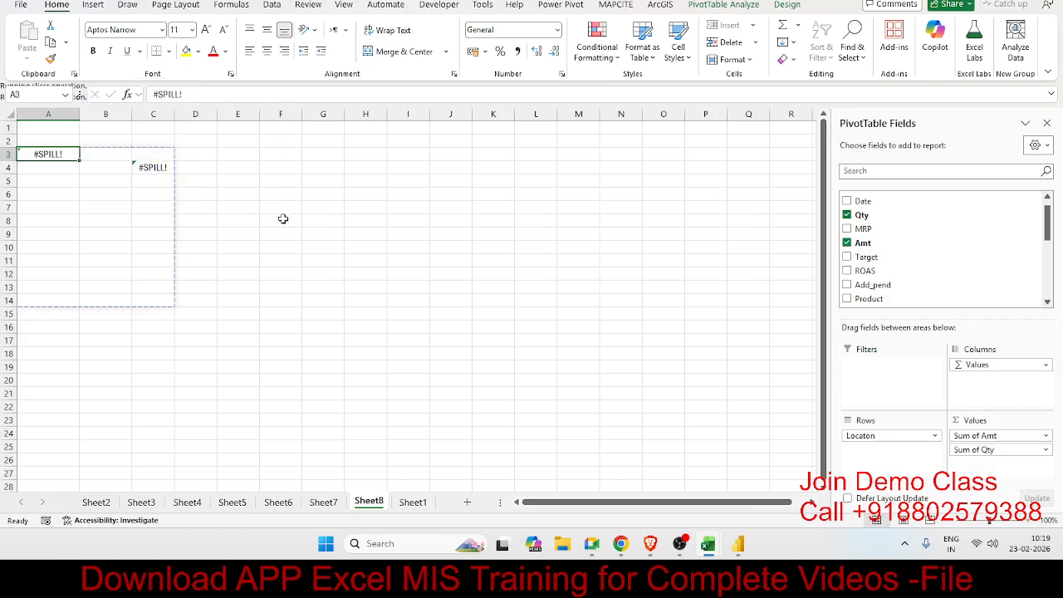
left_click(149, 165)
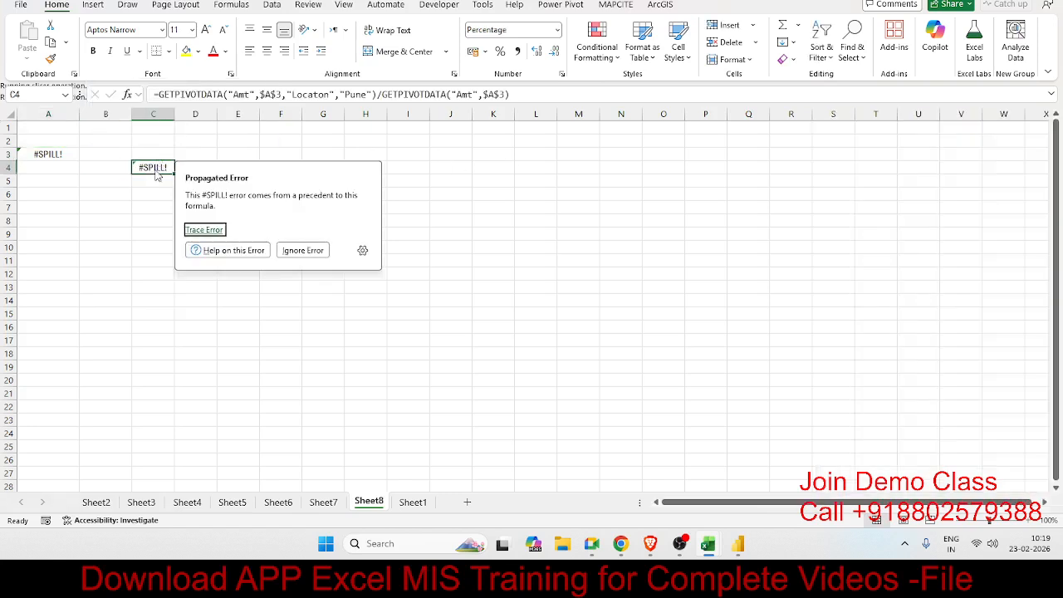
key("ctrl+z")
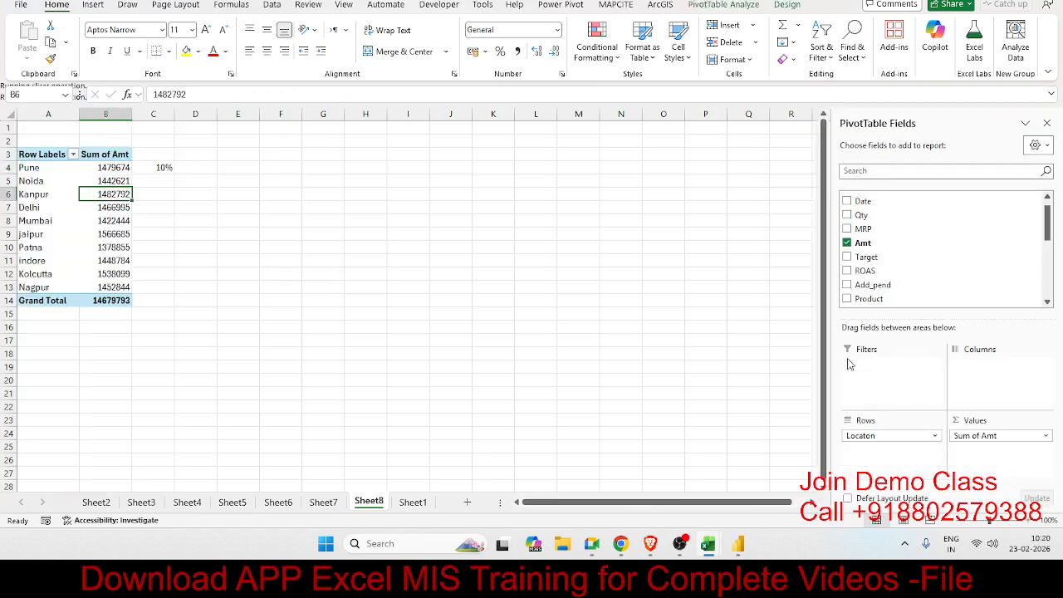
Clear the manual percentage formula from the cells C3:C6 beside the pivot table.
left_click_drag(160, 158, 157, 194)
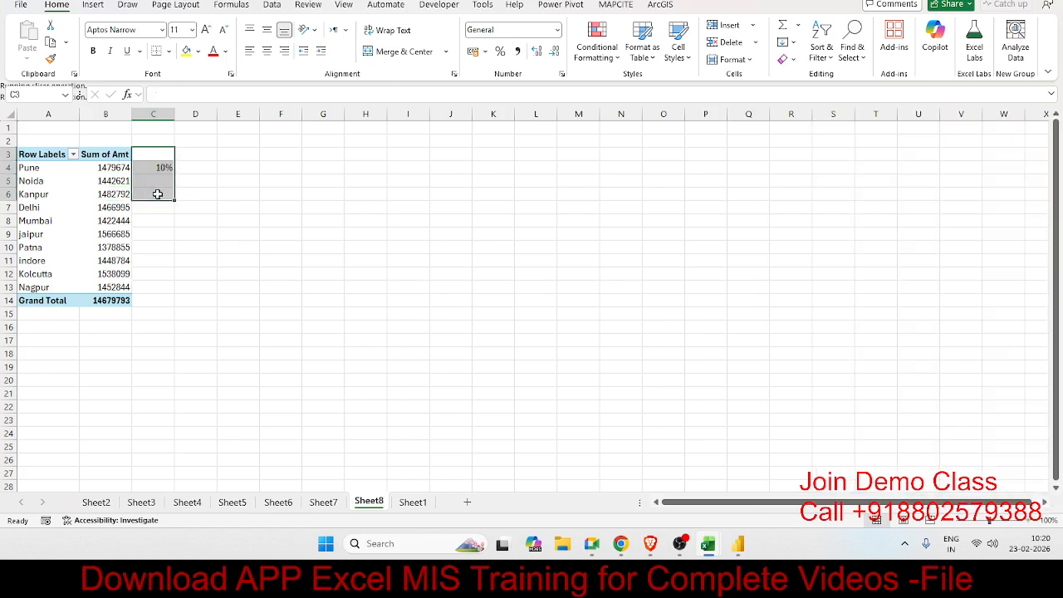
key("Delete")
Add the Amt field to the pivot table's values a second time.
left_click(84, 191)
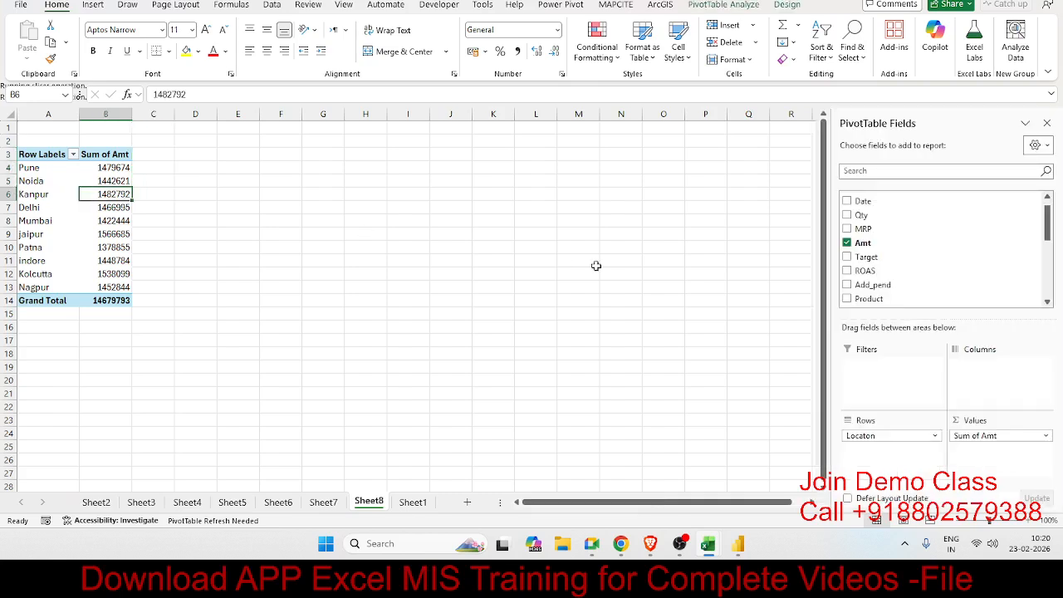
left_click_drag(874, 249, 997, 451)
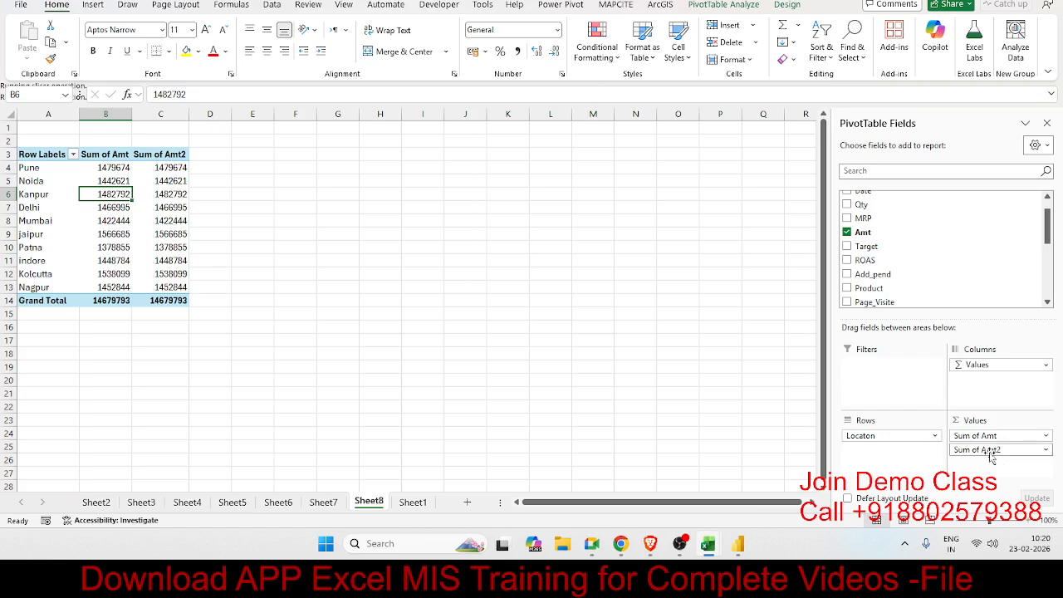
left_click(990, 454)
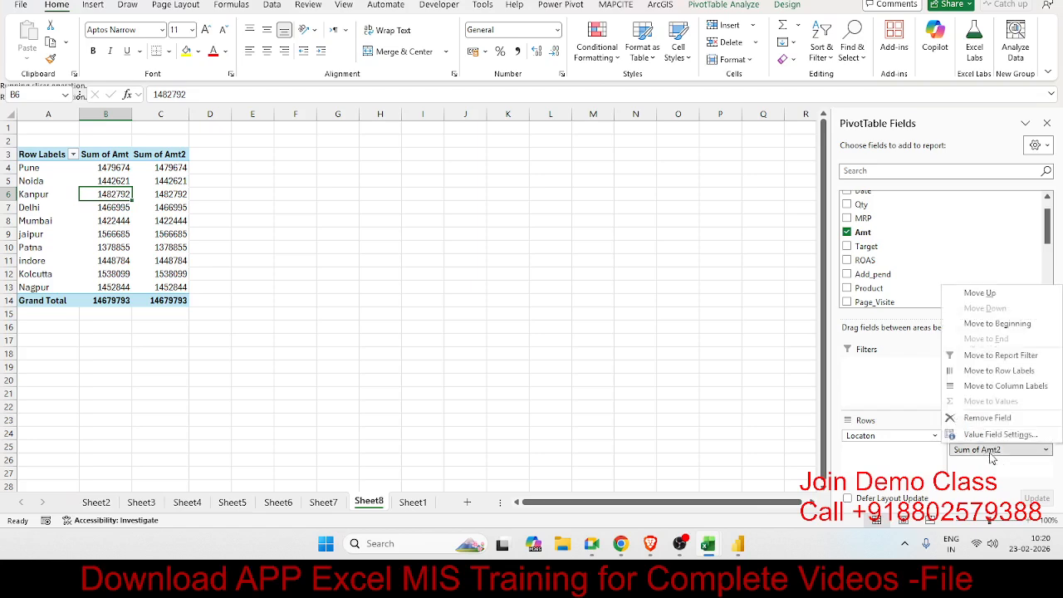
left_click(161, 173)
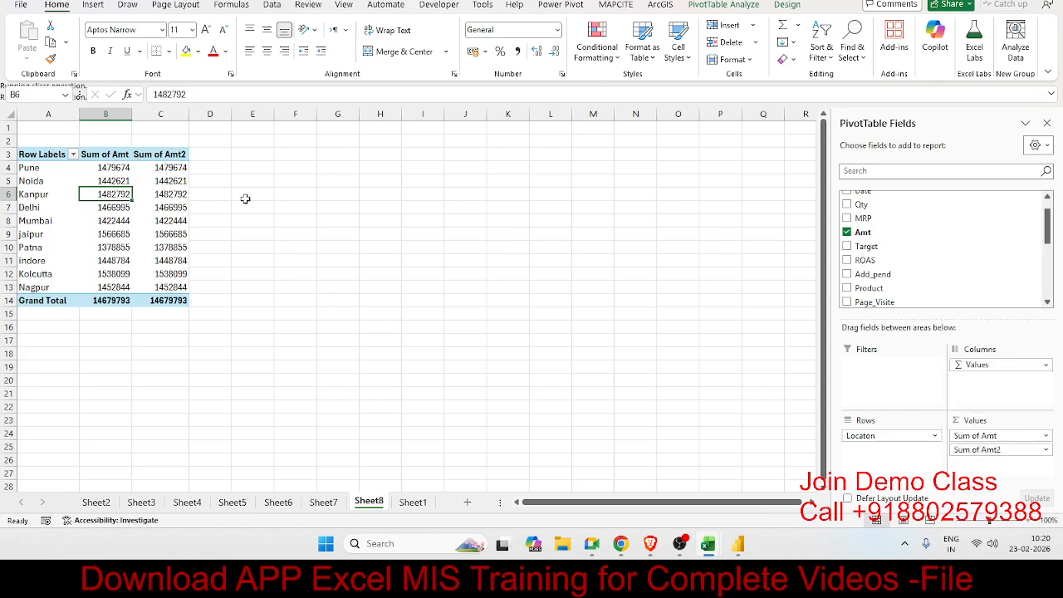
Show the Sum of Amt2 values as % of Column Total and review the percentages for all locations.
left_click(985, 449)
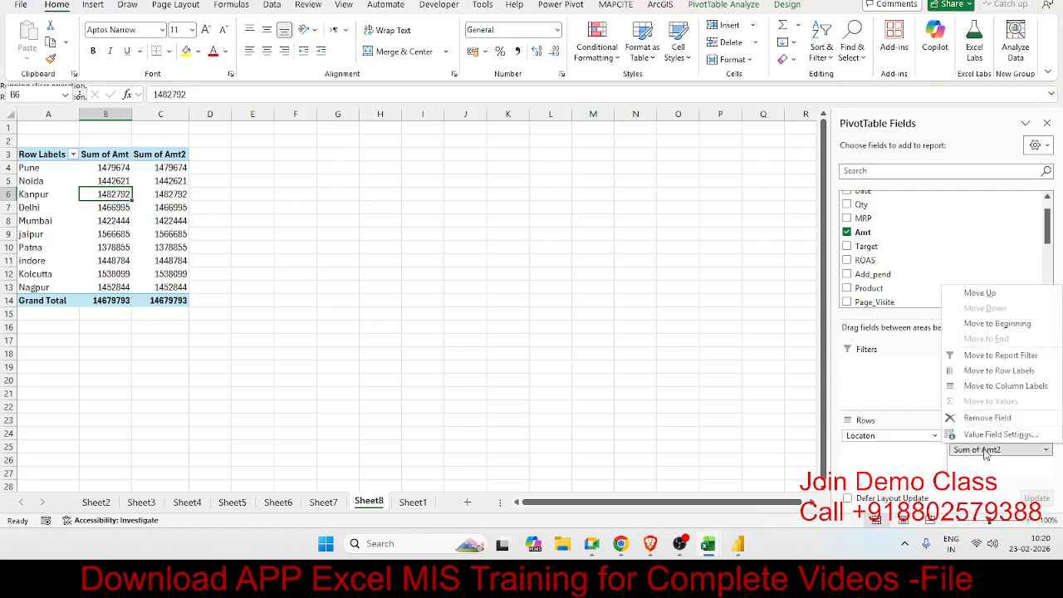
left_click(987, 435)
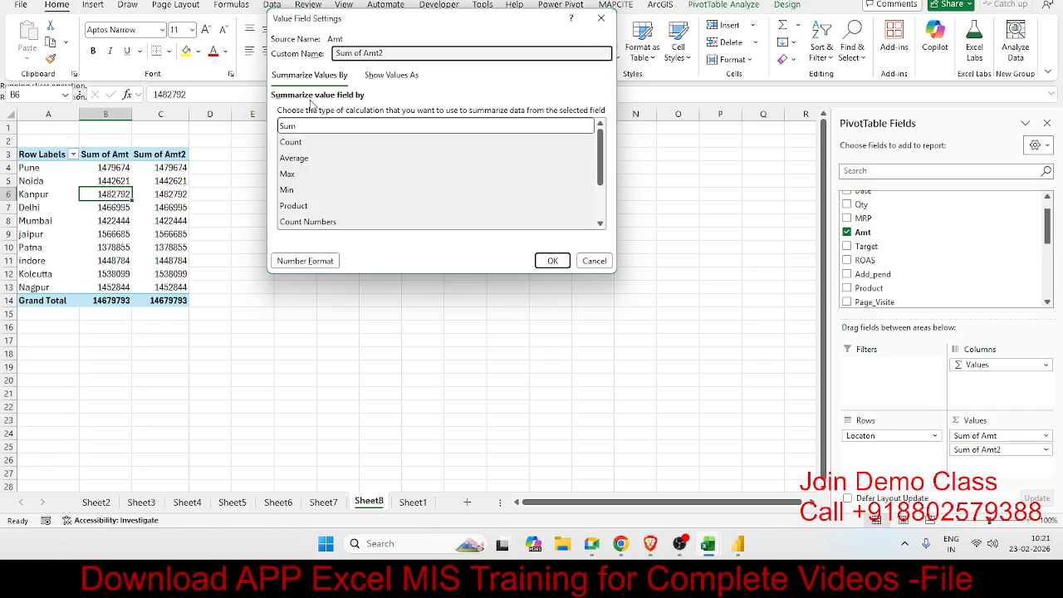
left_click(377, 80)
left_click(318, 113)
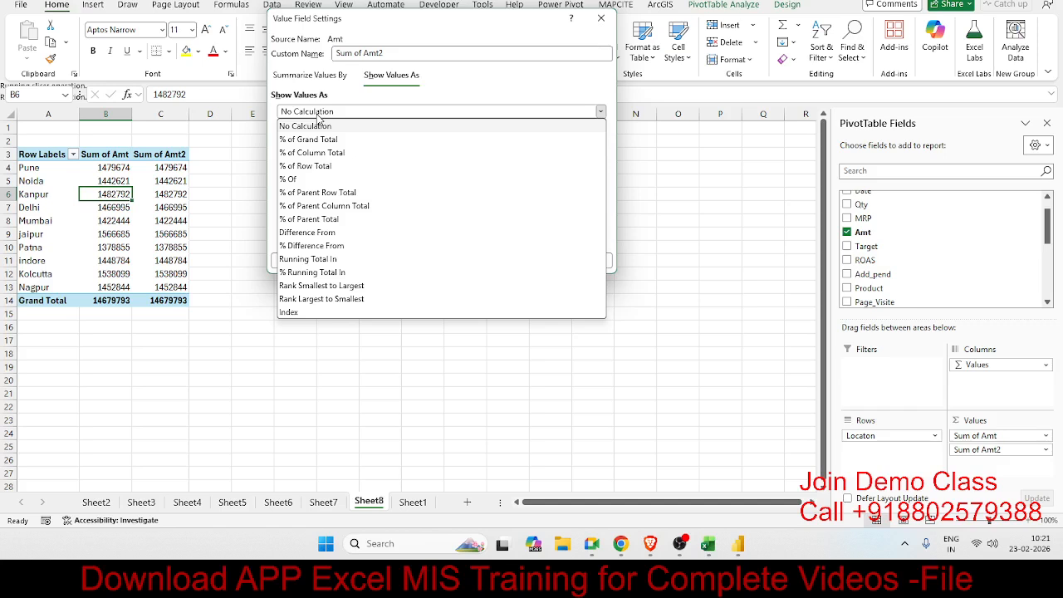
left_click(309, 153)
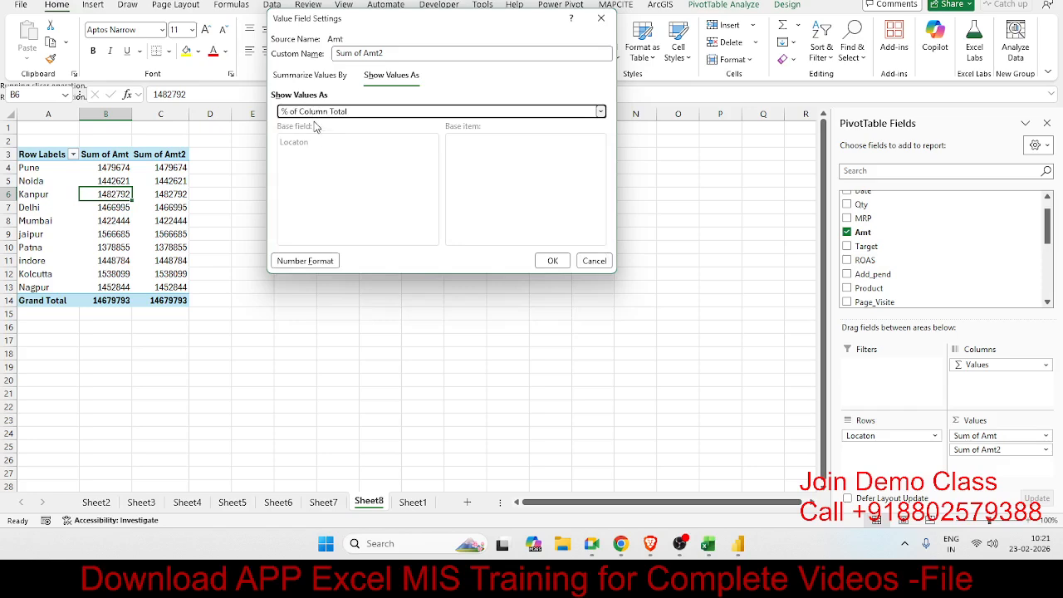
left_click(552, 260)
left_click_drag(169, 169, 170, 284)
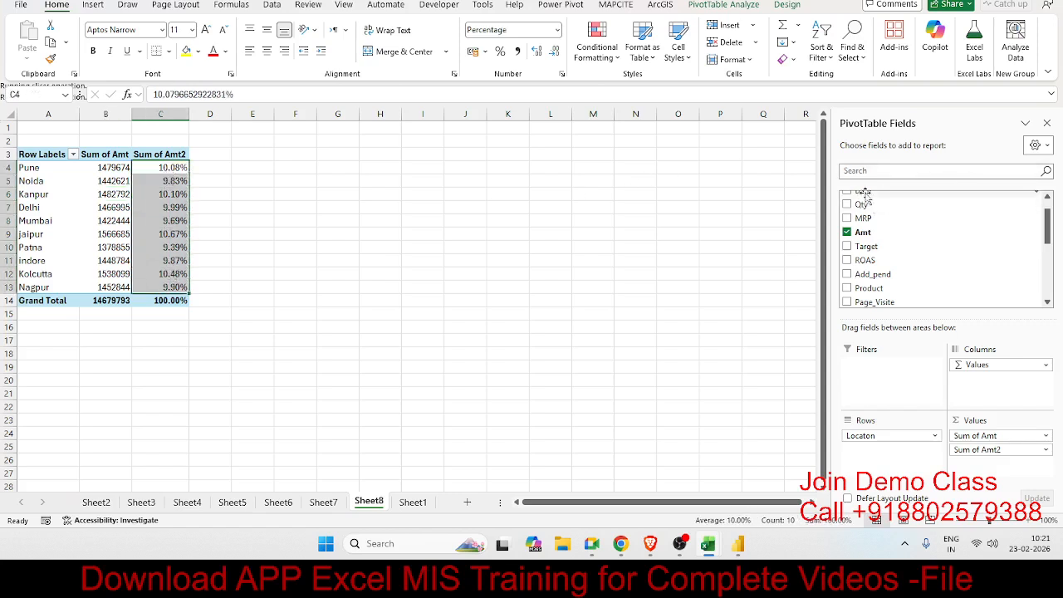
Try the Date field in the values between the two Amt columns and remove it again.
left_click_drag(866, 194, 1007, 449)
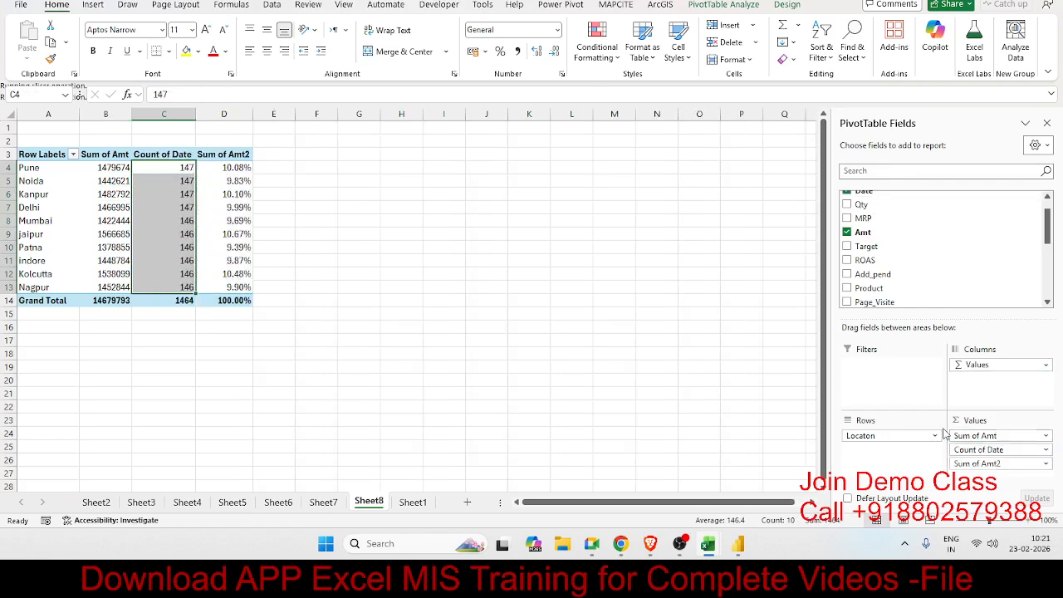
left_click(170, 155)
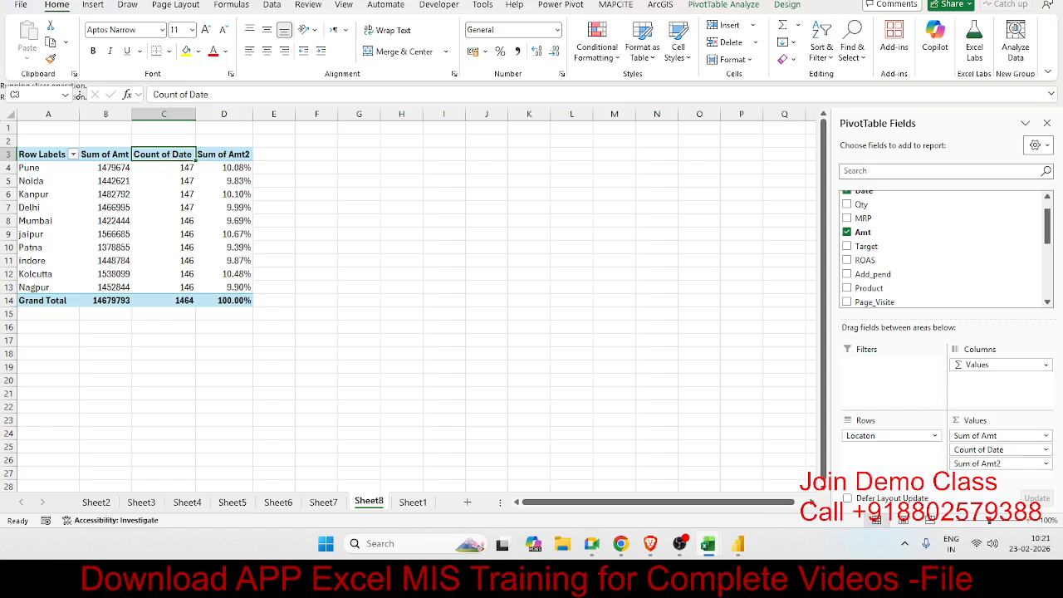
left_click_drag(1001, 449, 957, 274)
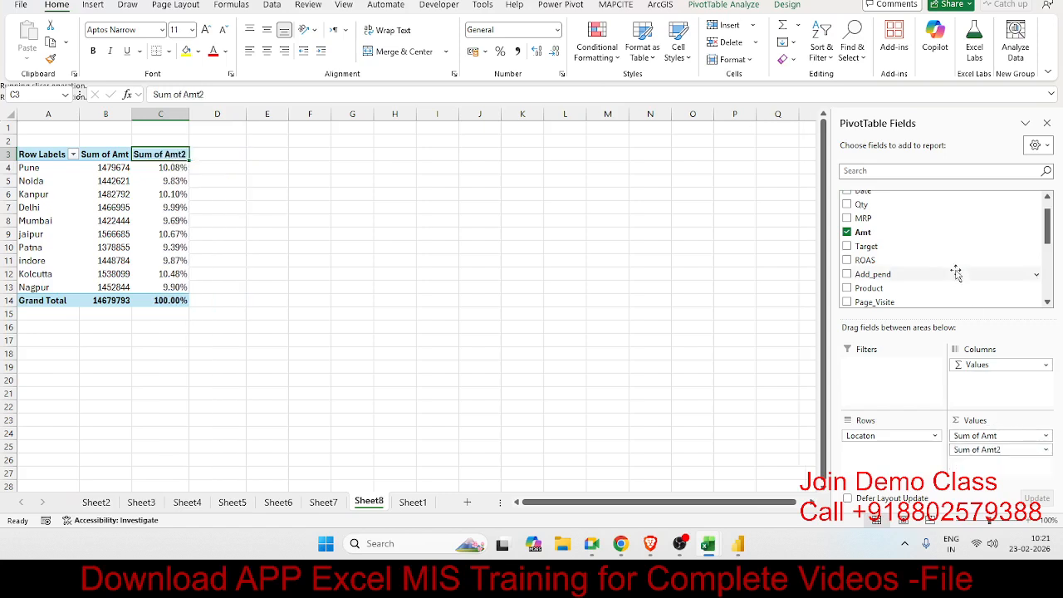
left_click_drag(896, 208, 925, 242)
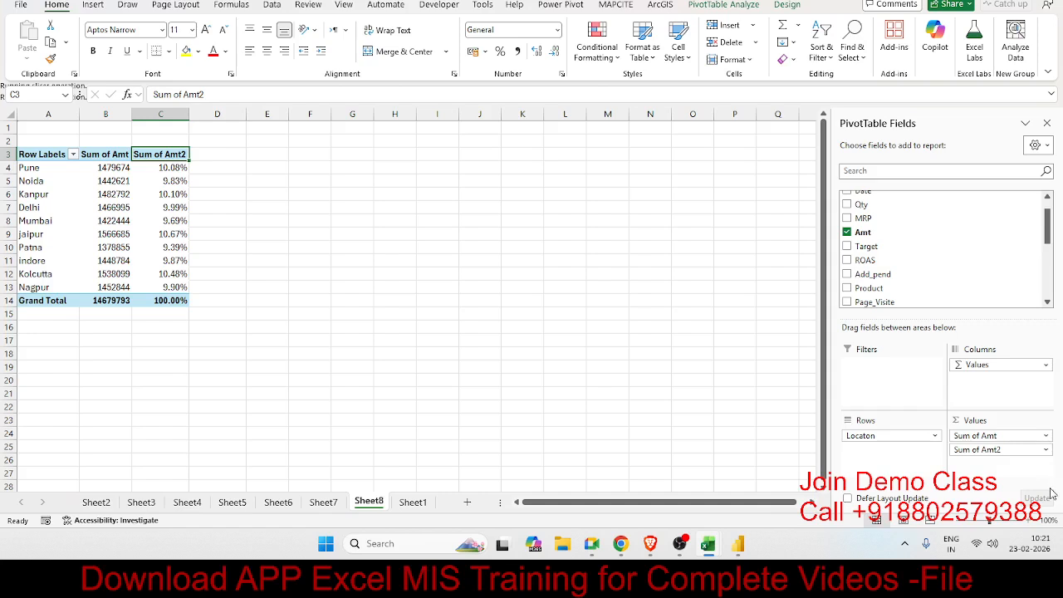
Show the Sum of Amt2 values as Running Total In, with Locaton as the base field.
left_click_drag(1016, 449, 986, 448)
left_click(986, 448)
left_click(987, 435)
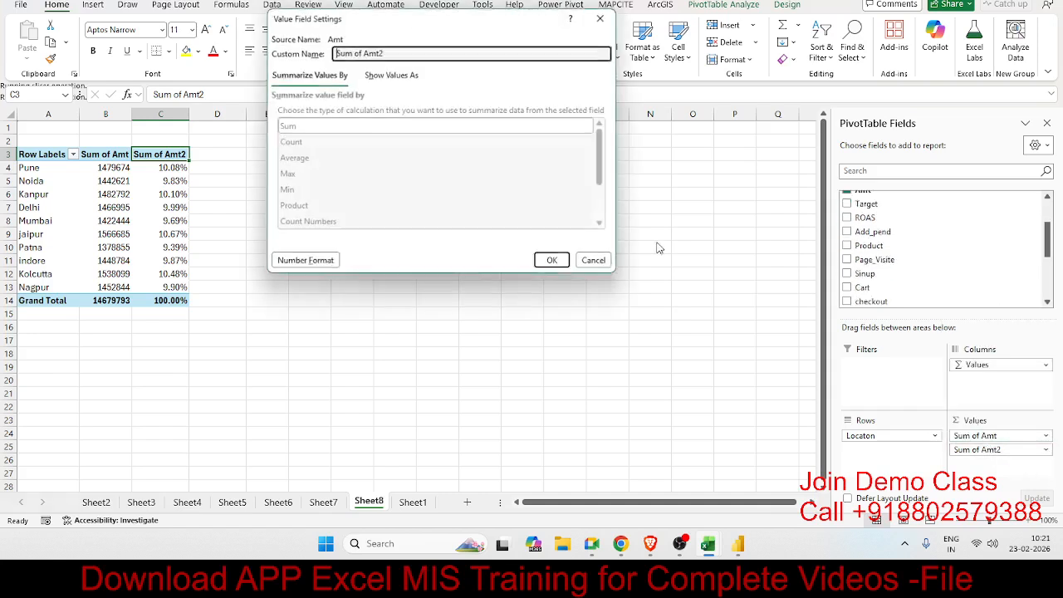
left_click(366, 82)
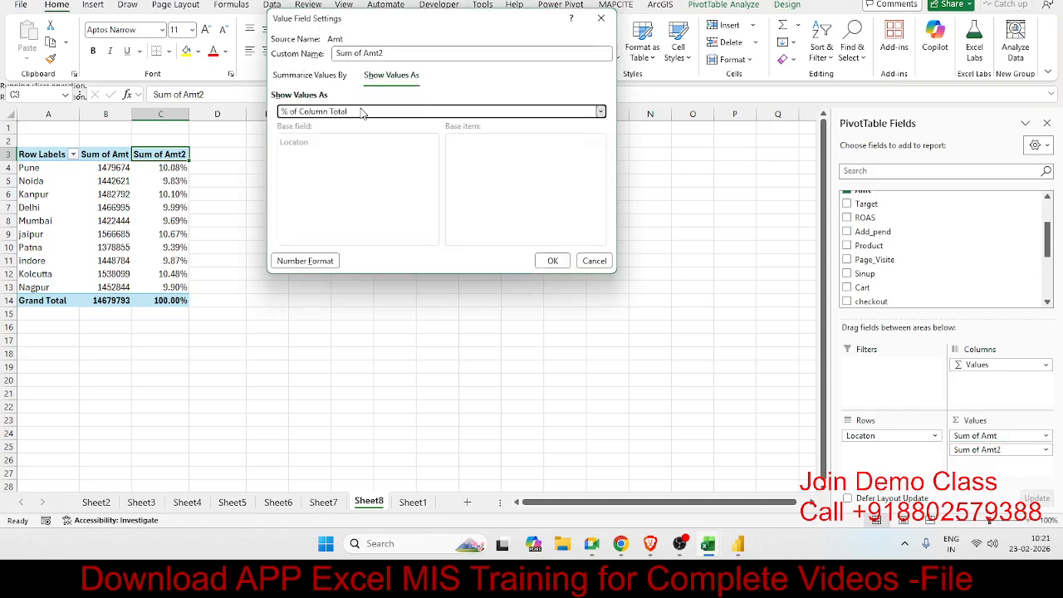
left_click(363, 112)
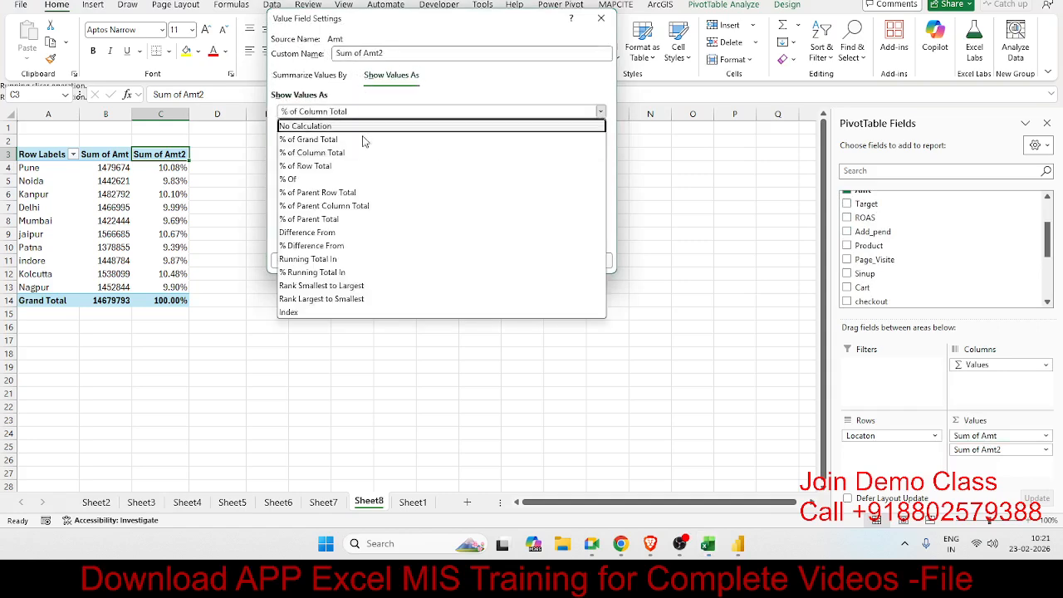
left_click(336, 260)
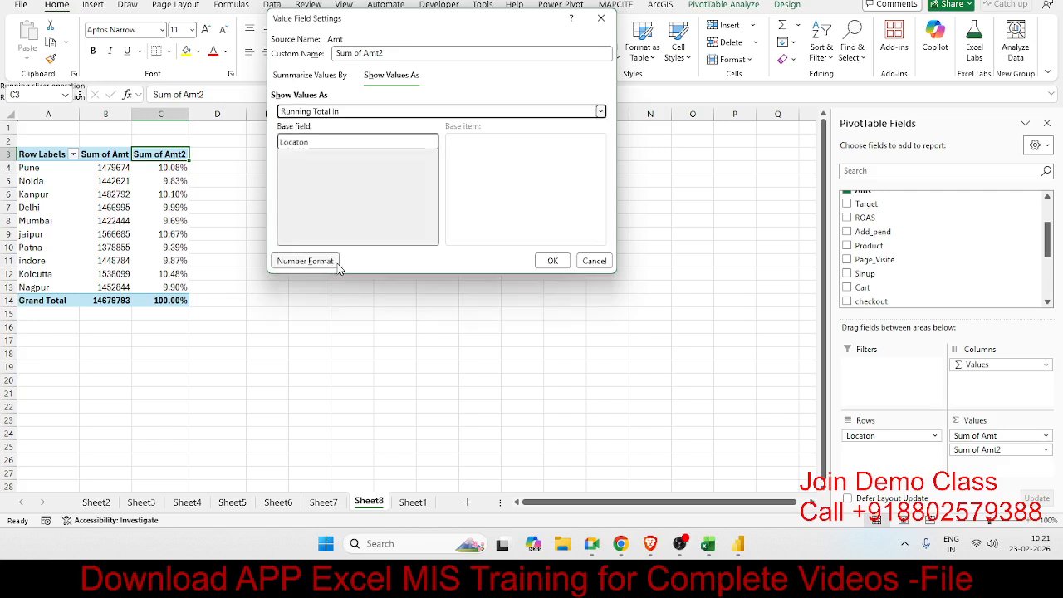
left_click(552, 261)
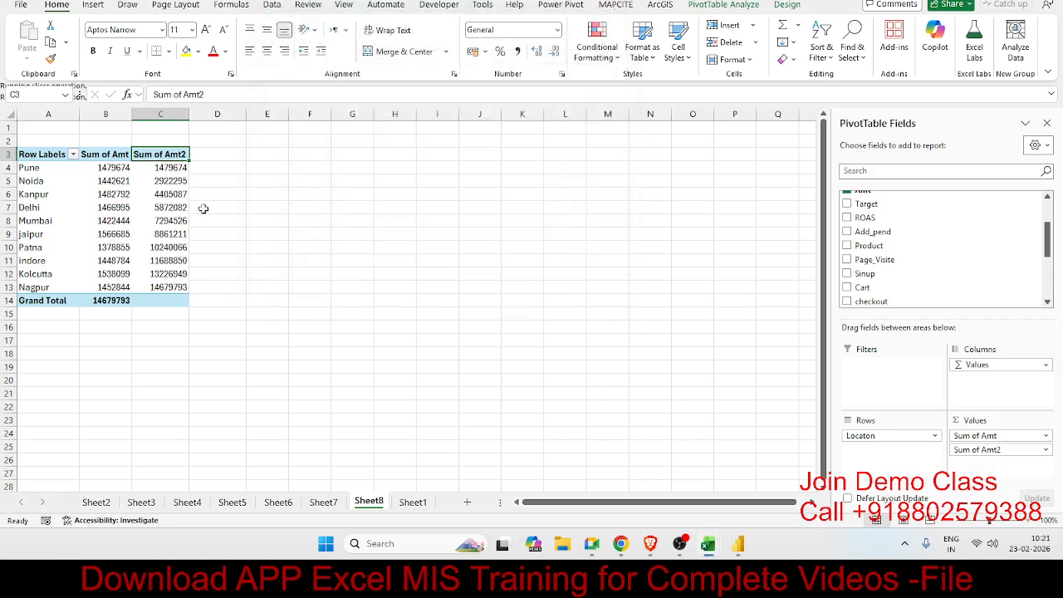
Compare the Pune and Noida amounts with the running total in the Noida row.
left_click(49, 168)
left_click(97, 168)
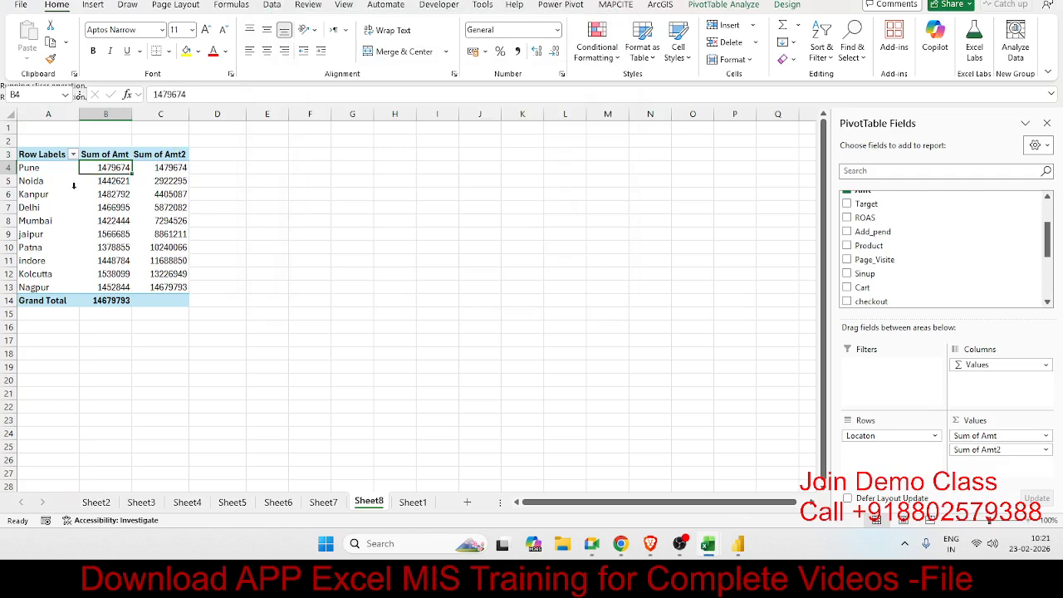
left_click(173, 178)
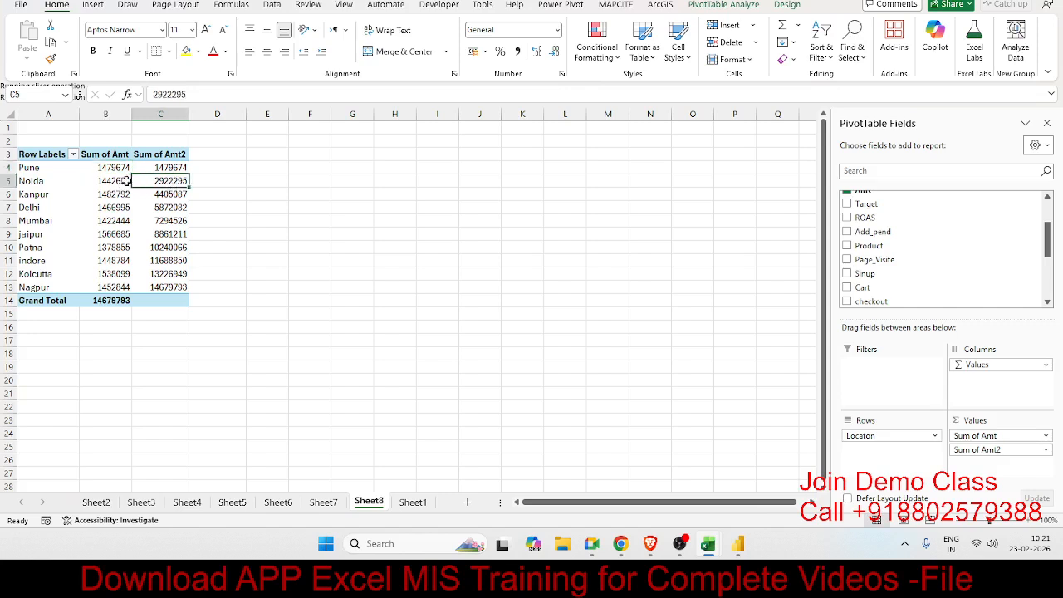
left_click_drag(114, 180, 117, 172)
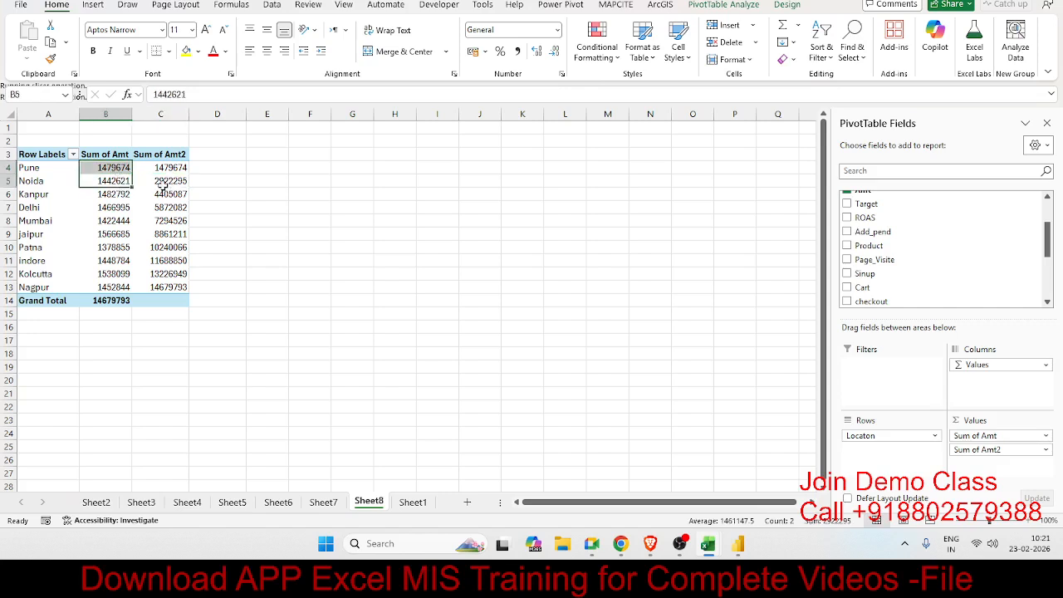
Show the Sum of Amt2 values as % Running Total In, with Locaton as the base field.
left_click(1011, 450)
left_click(1000, 437)
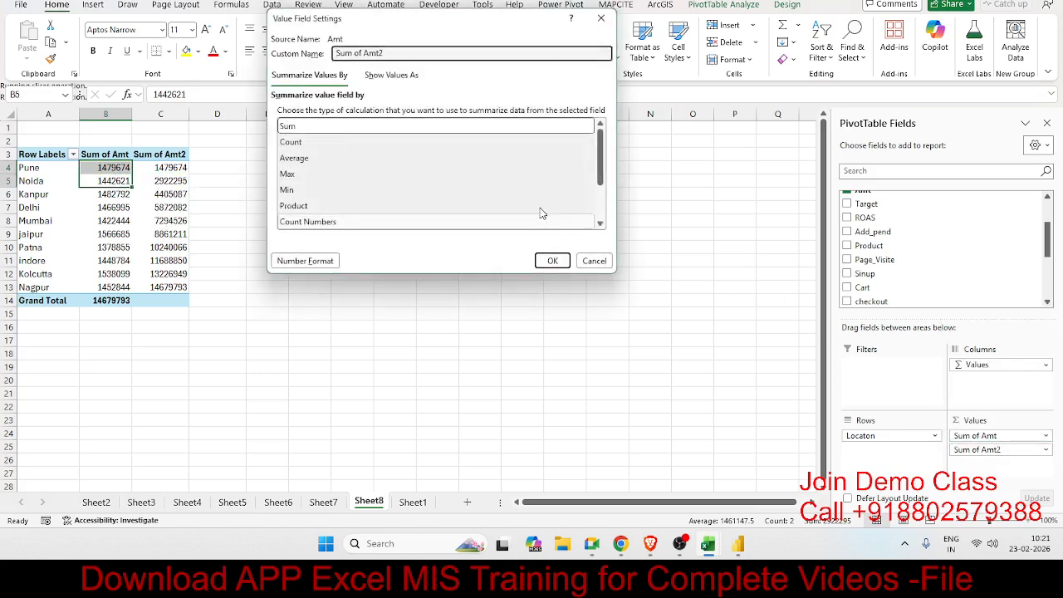
left_click(390, 75)
left_click(369, 111)
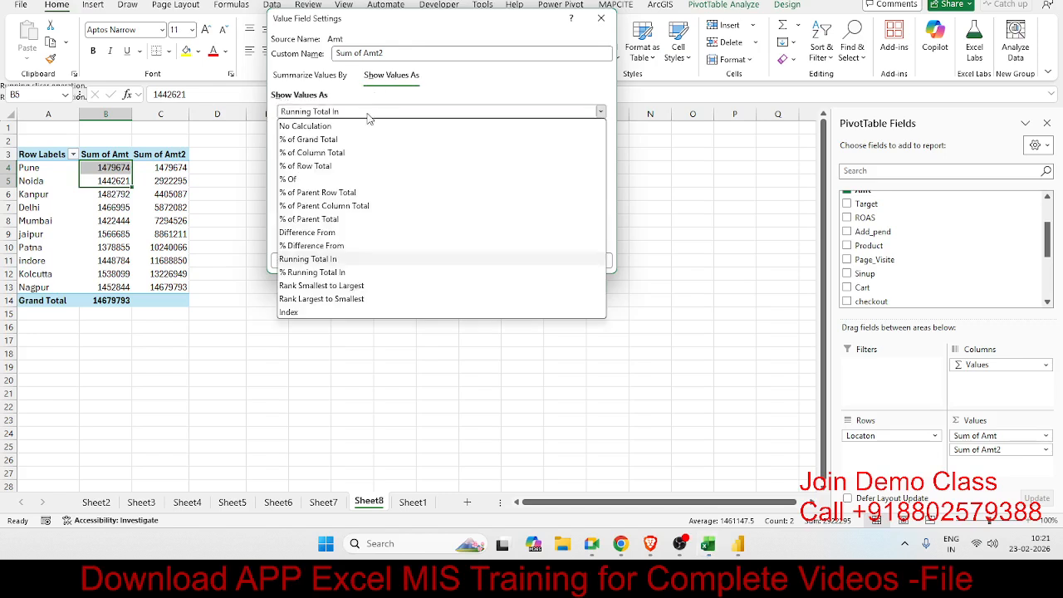
left_click(323, 273)
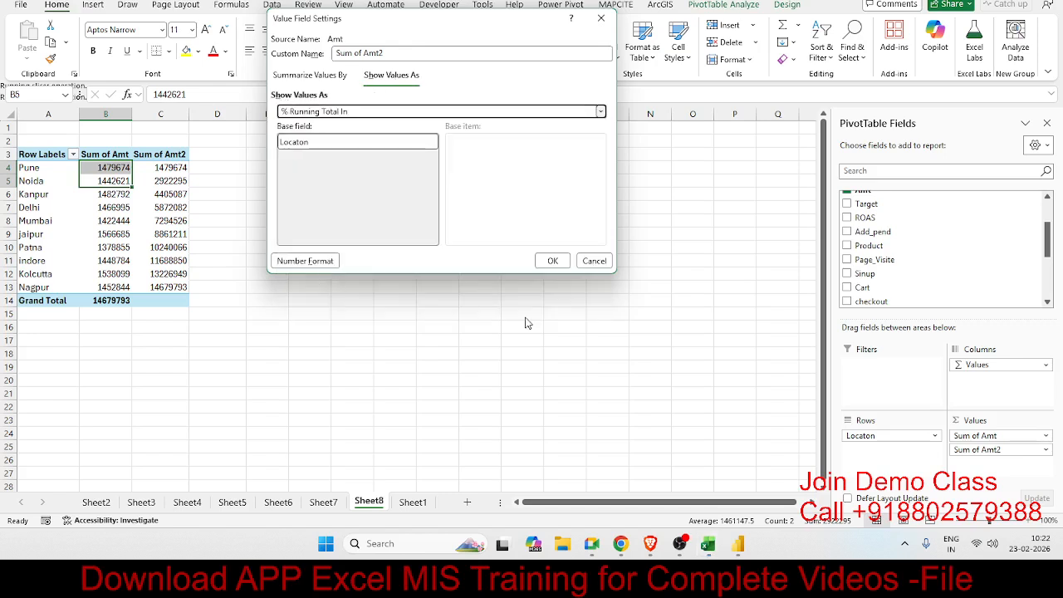
left_click(549, 259)
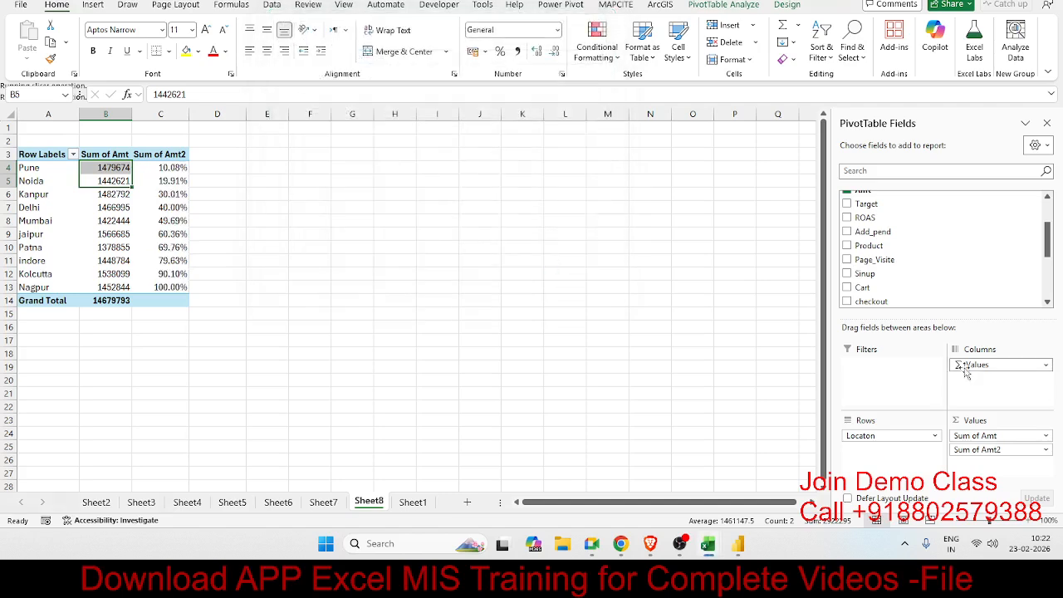
Show the Sum of Amt2 values as % Of, with Locaton as the base field and Delhi as the base item.
left_click(1001, 451)
left_click(998, 437)
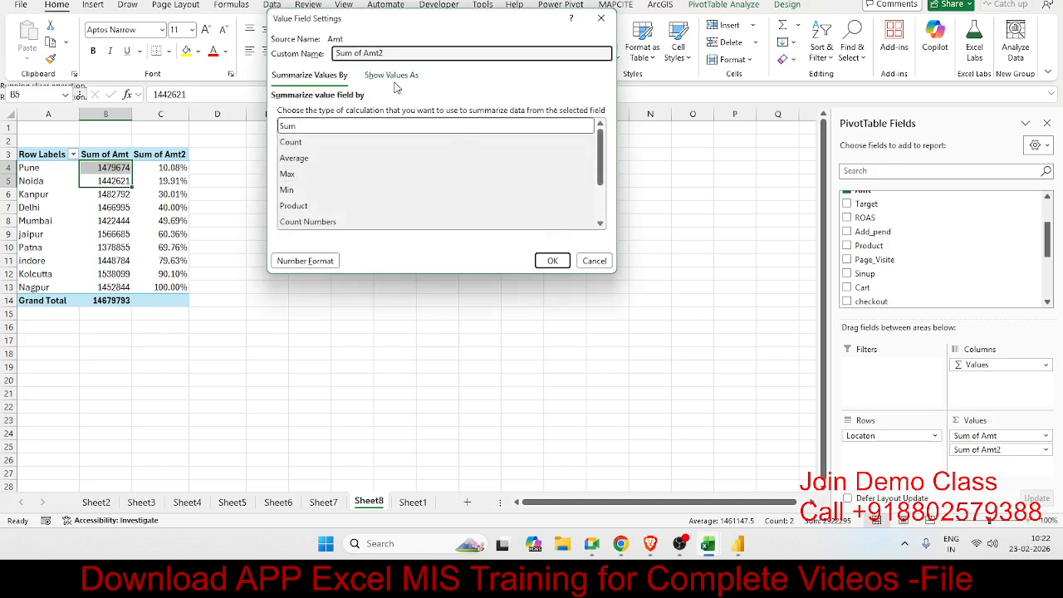
left_click(391, 75)
left_click(378, 111)
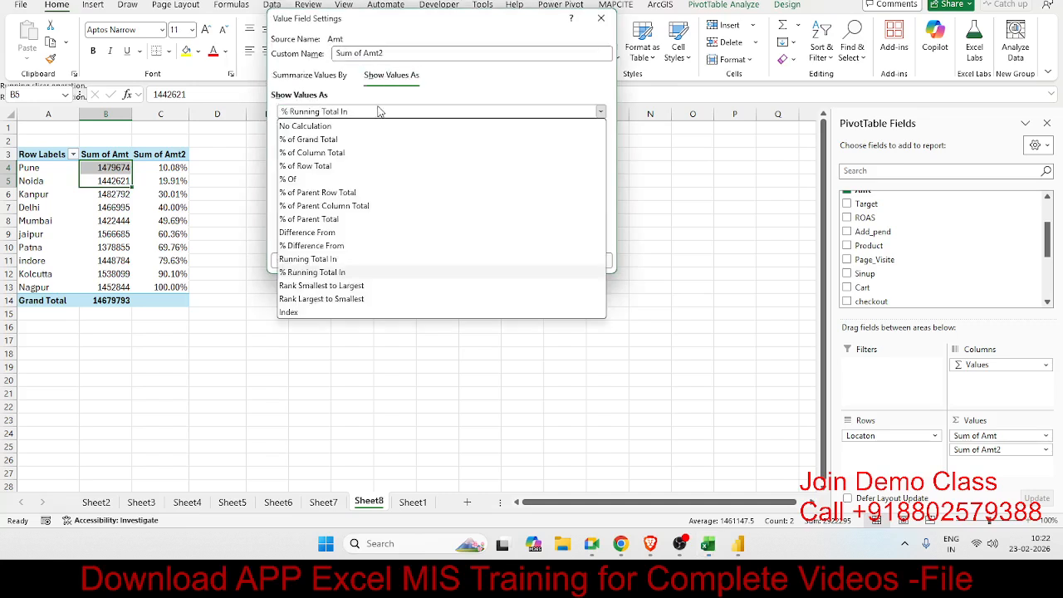
left_click(341, 179)
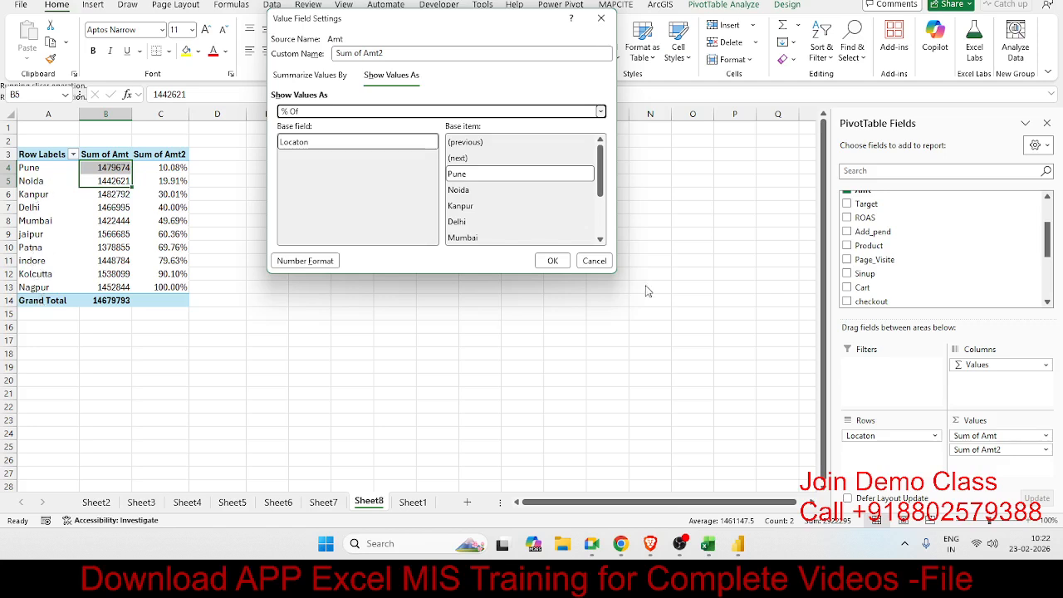
left_click(486, 221)
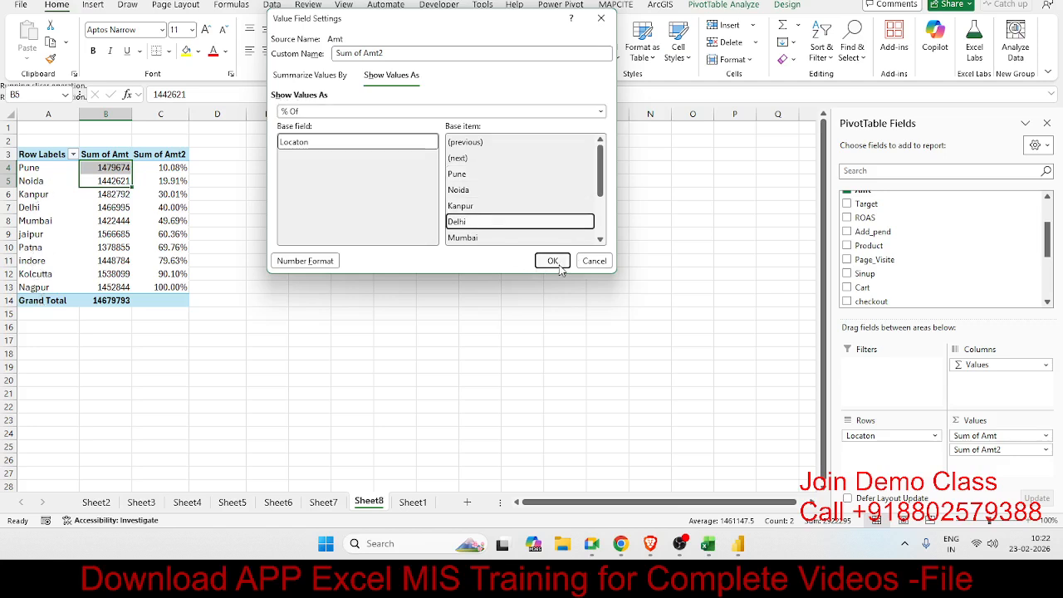
left_click(553, 261)
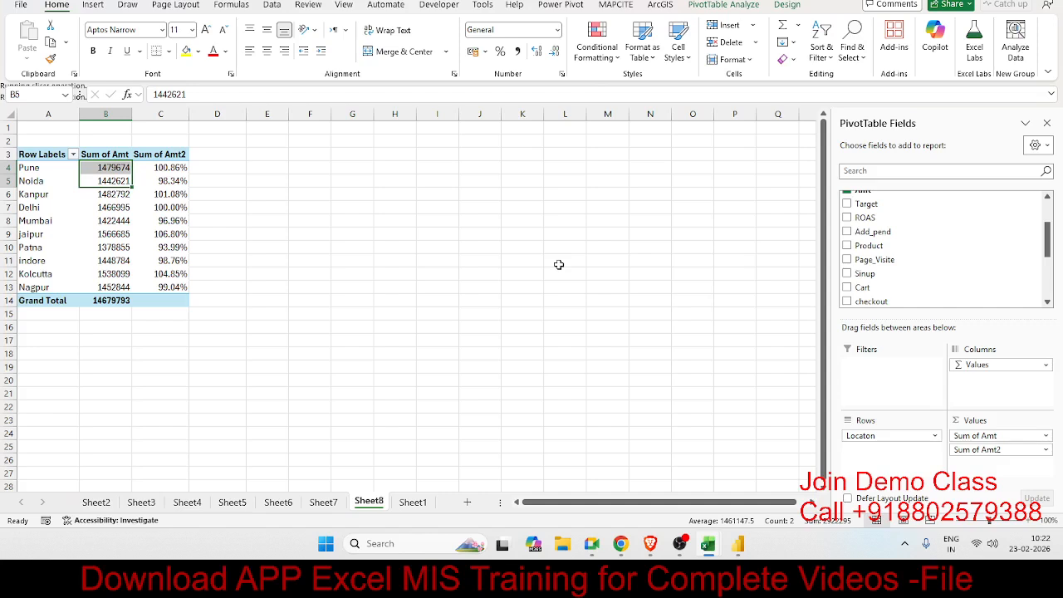
left_click(1014, 450)
left_click(1009, 436)
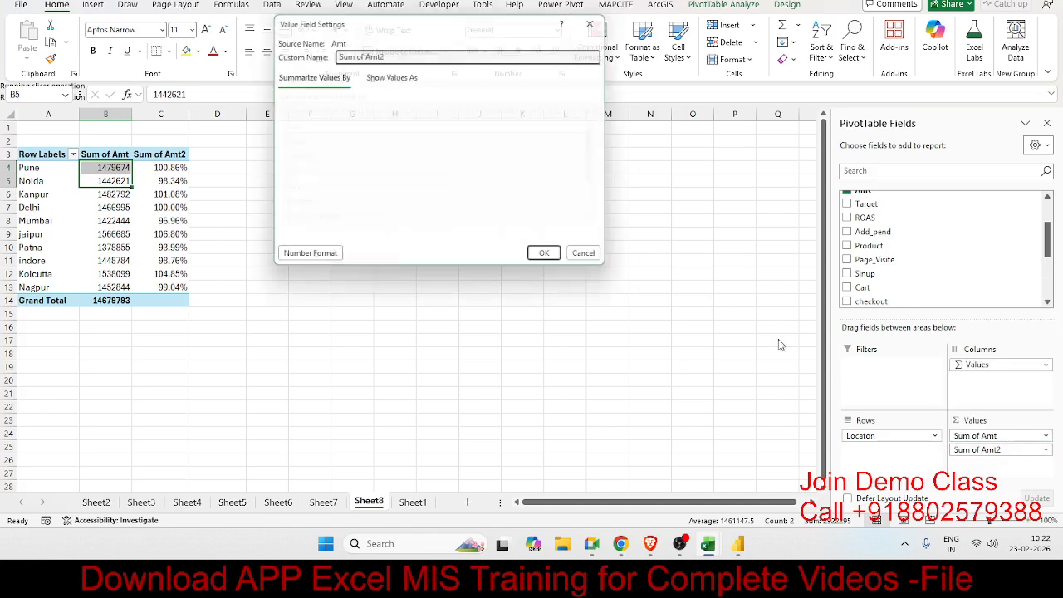
left_click(372, 76)
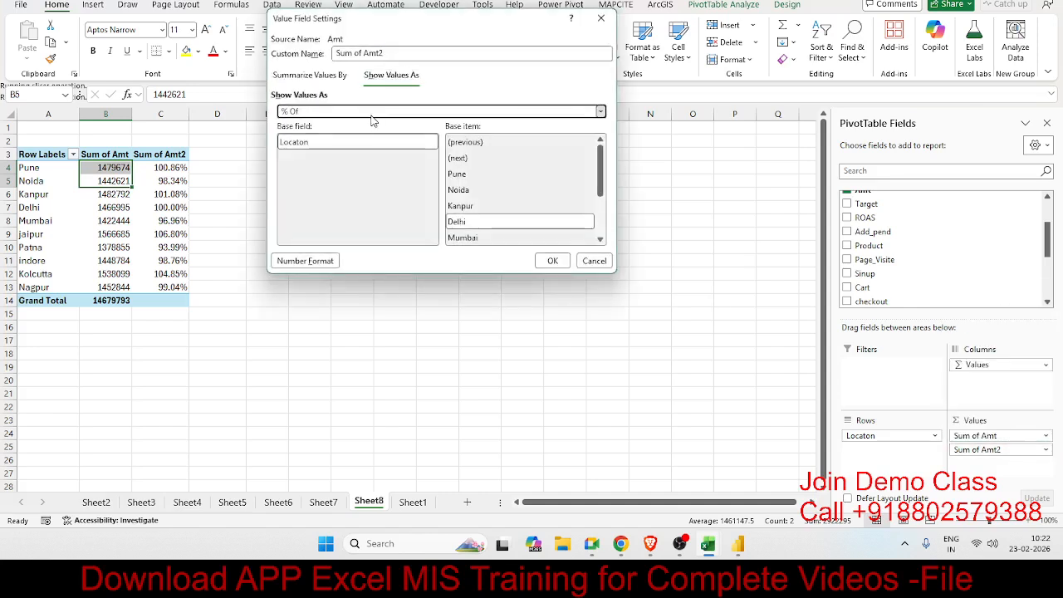
left_click(372, 114)
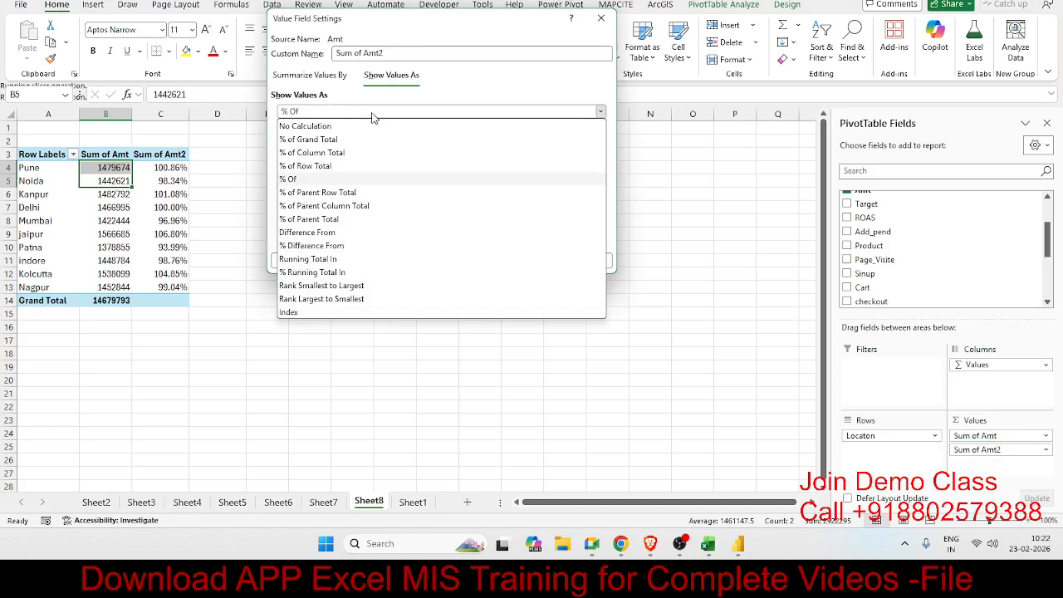
left_click(299, 178)
left_click(591, 261)
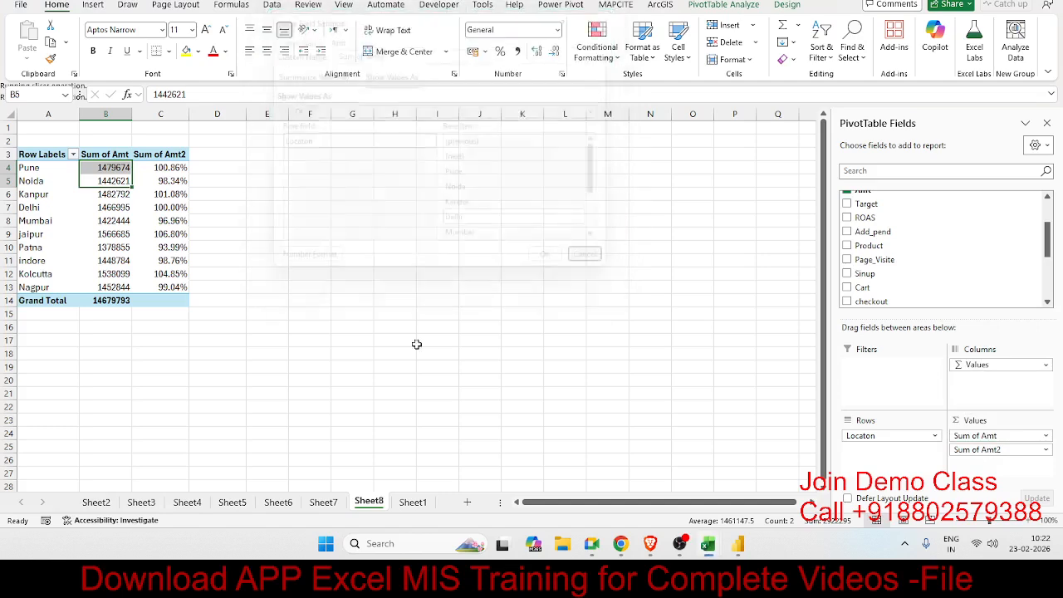
Examine the Amt and Buy columns of the source data on Sheet1.
left_click(409, 503)
left_click(459, 366)
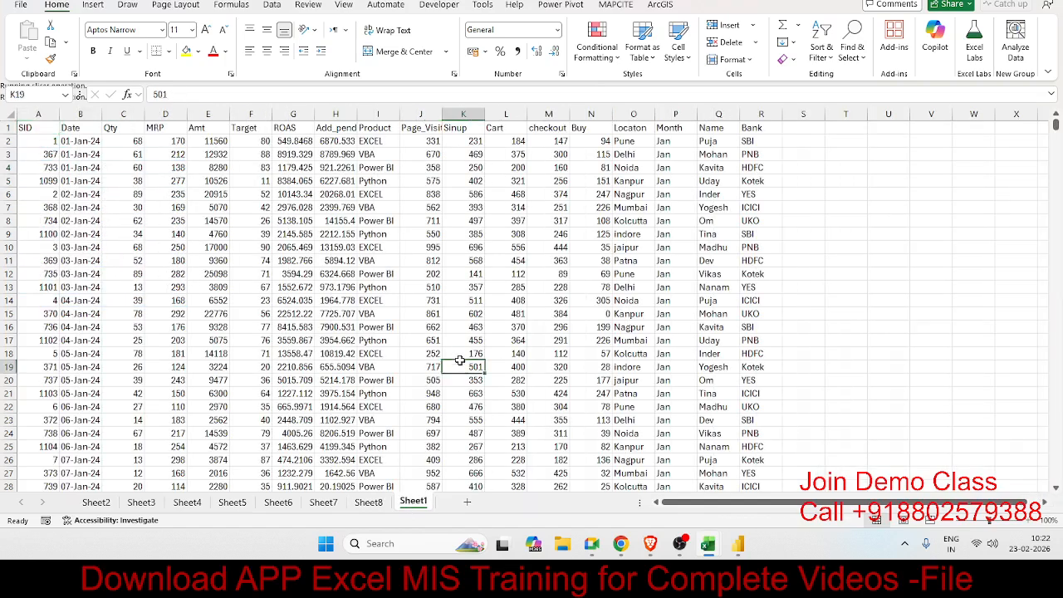
left_click(209, 114)
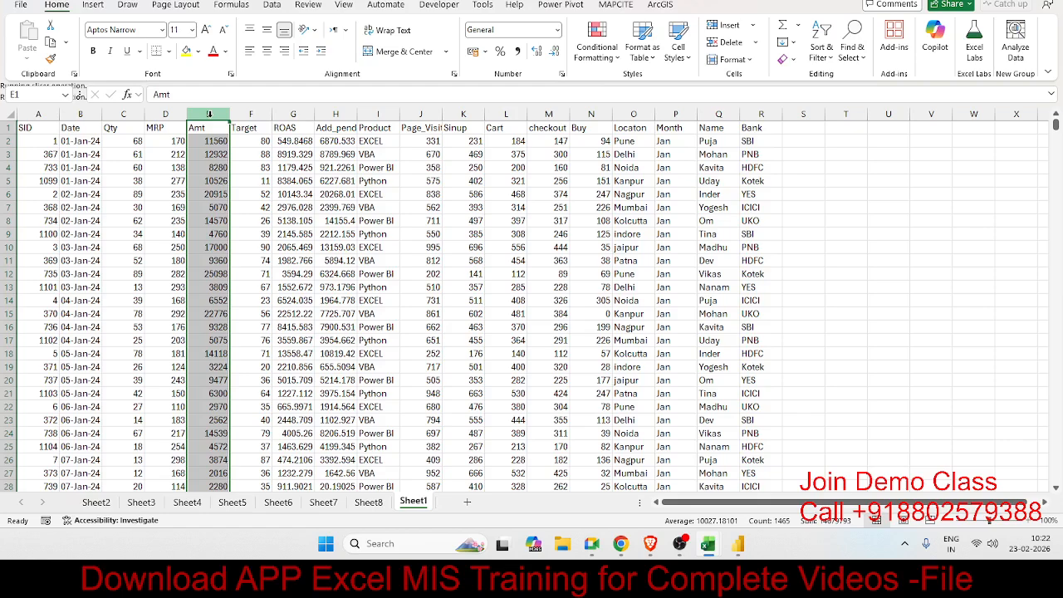
left_click(586, 113)
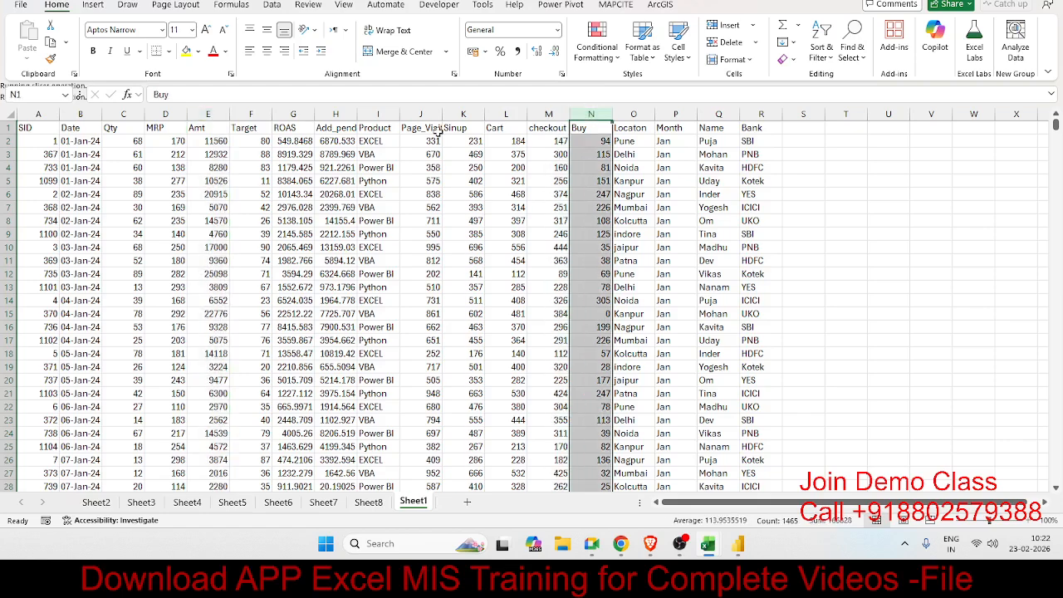
Fit the width of the Page_Visite column to its contents.
left_click(423, 114)
left_click(430, 127)
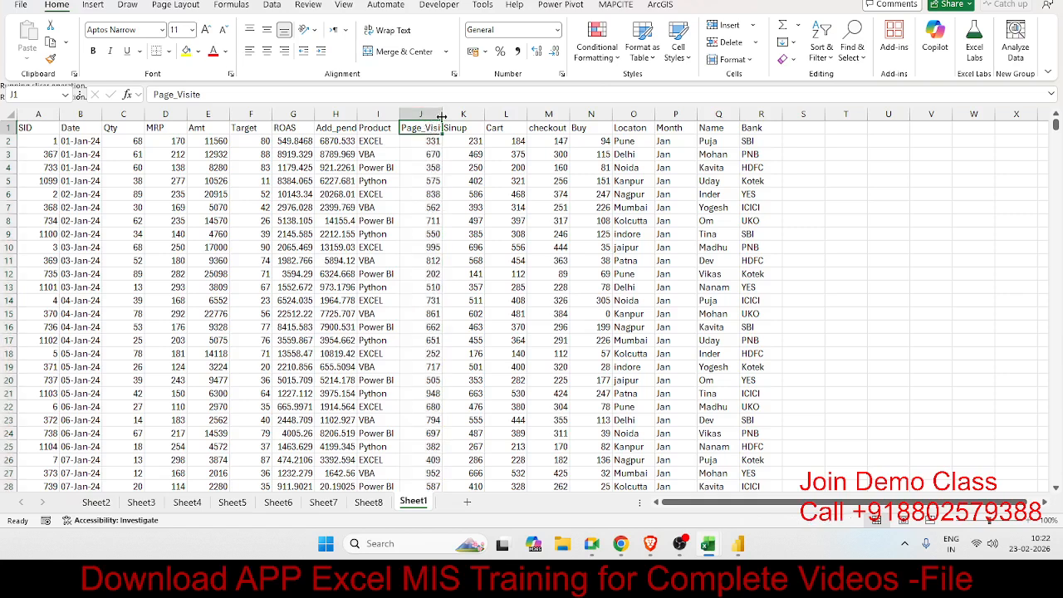
double_click(442, 116)
left_click(434, 140)
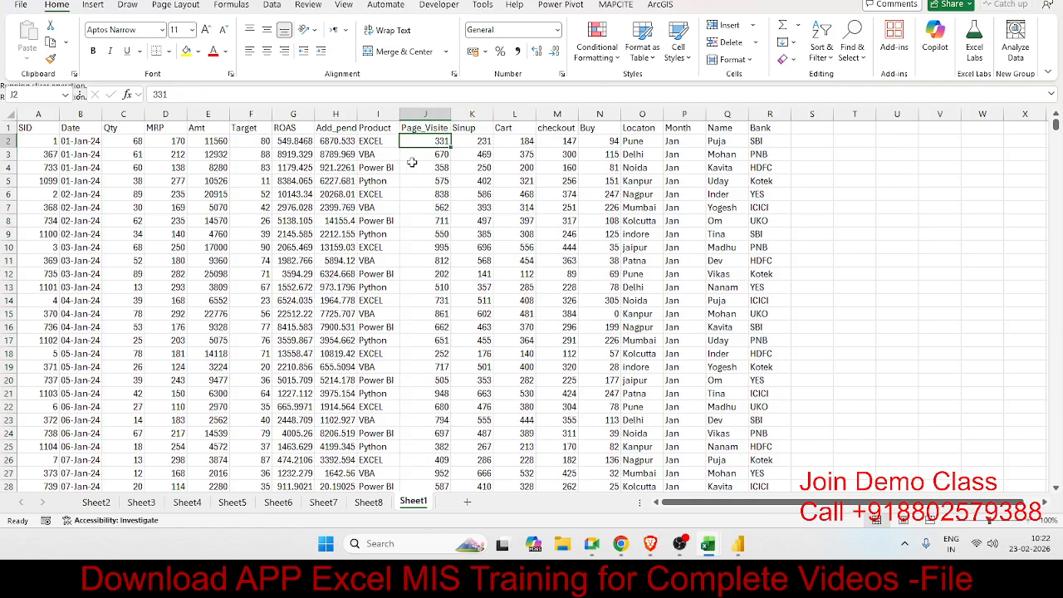
Compare the Buy column with the Page_Visite column in the source data.
left_click(595, 138)
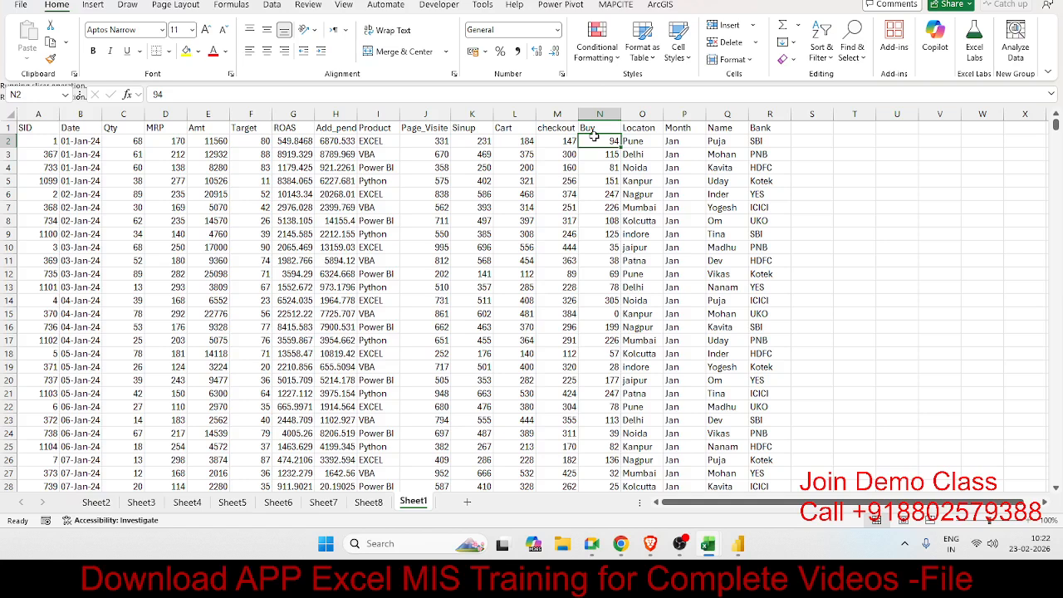
left_click(425, 114)
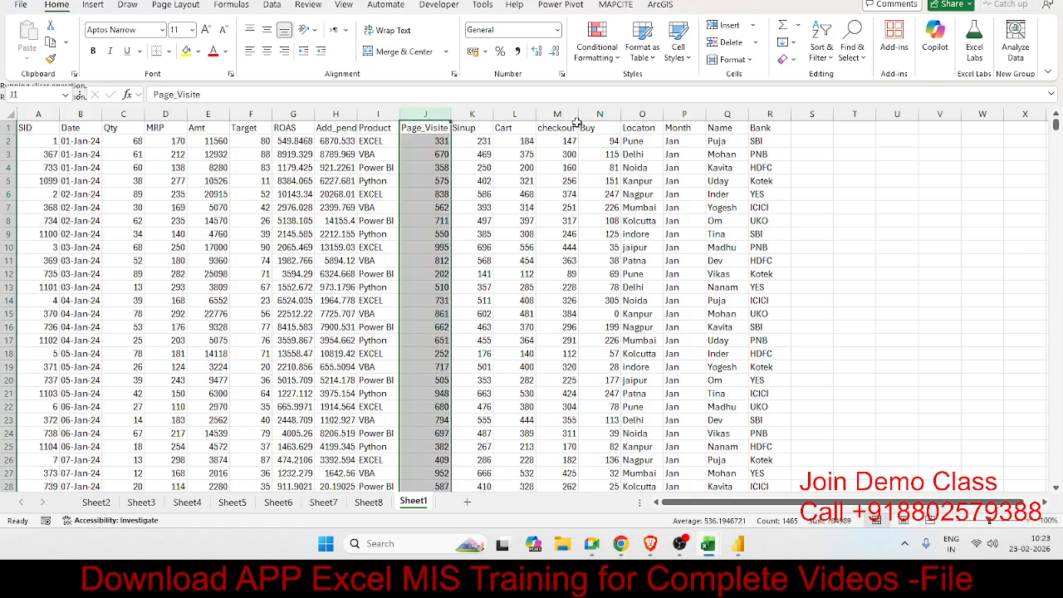
left_click_drag(582, 116, 586, 117)
left_click(598, 114)
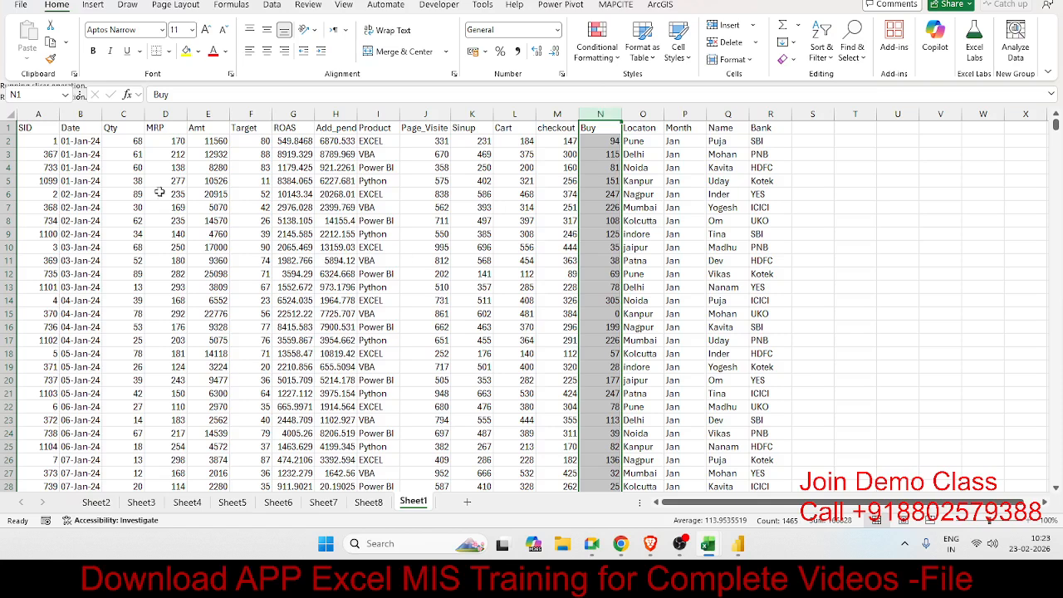
Insert a pivot table from the Sheet1 data on a new worksheet.
left_click(36, 130)
left_click(94, 5)
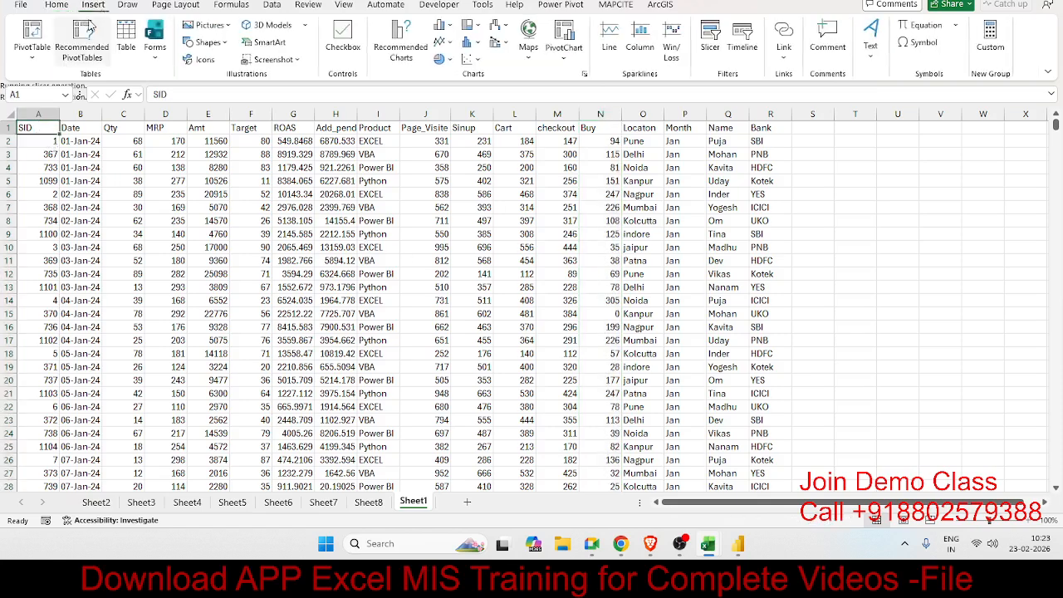
left_click(34, 38)
left_click(502, 230)
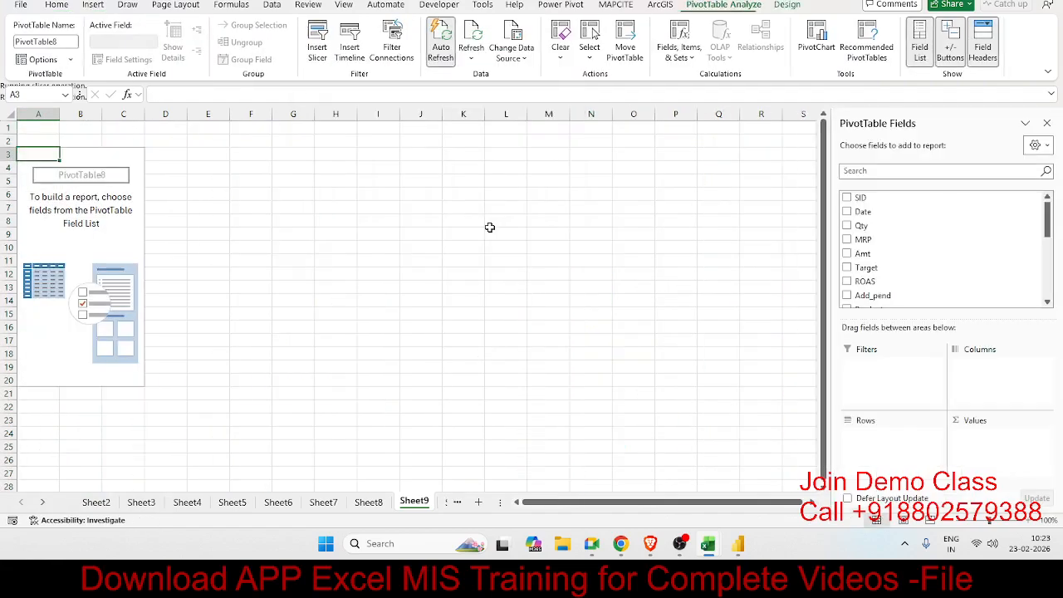
Lay out the new pivot table with Month in the rows and the sum of Amt in the values.
scroll(953, 253, "down", 3)
scroll(952, 253, "down", 3)
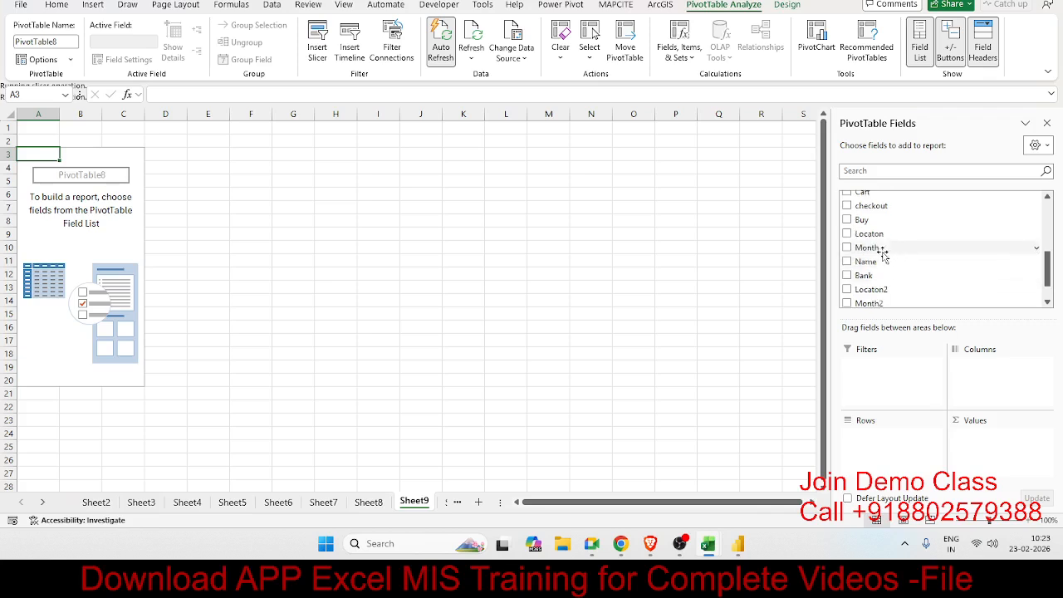
left_click_drag(883, 248, 887, 458)
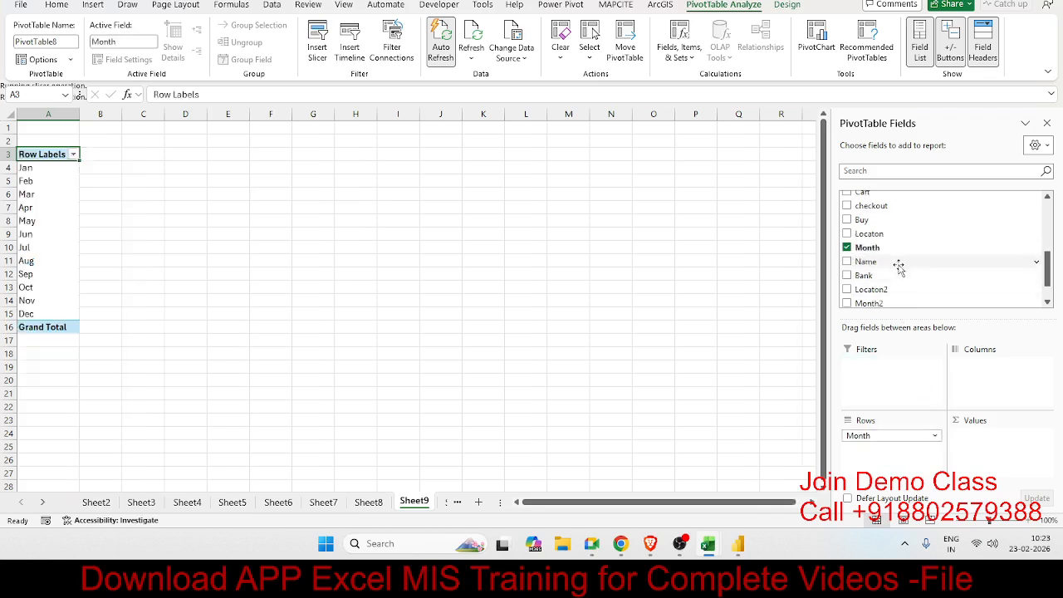
scroll(897, 263, "up", 4)
scroll(897, 264, "up", 1)
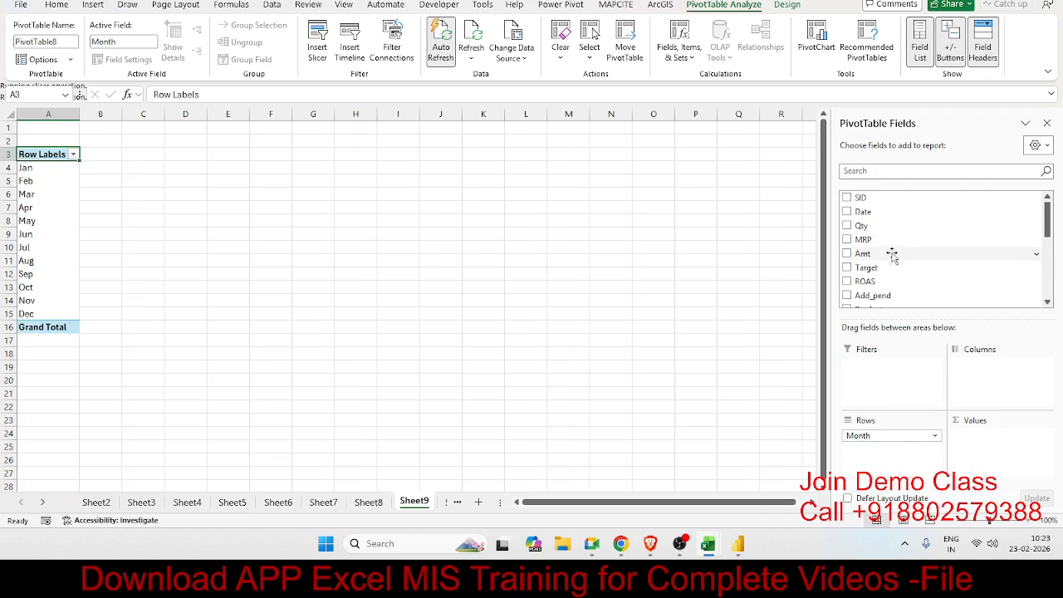
left_click_drag(886, 254, 960, 442)
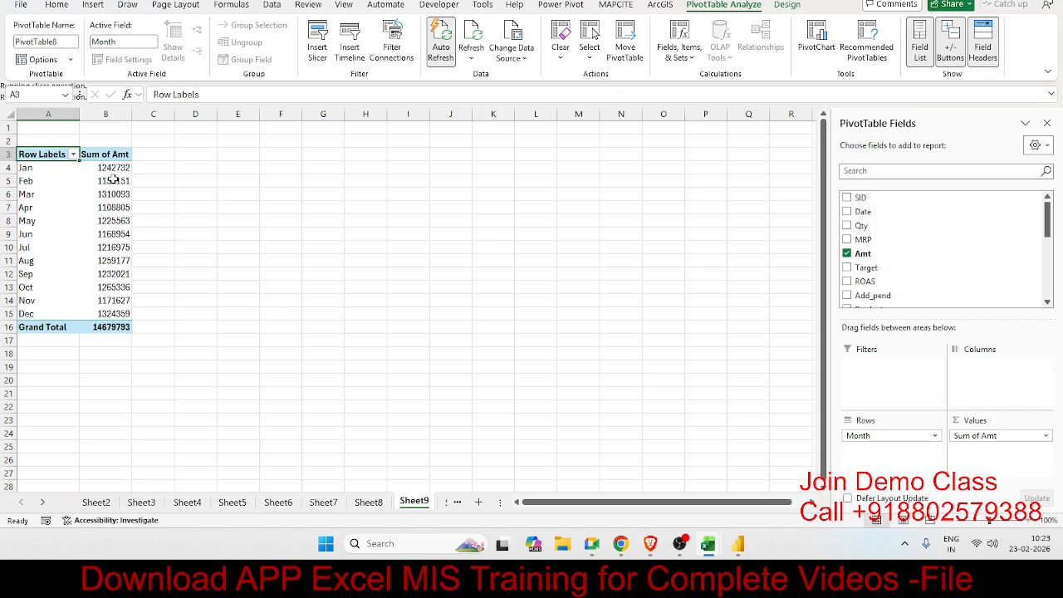
mouse_move(113, 180)
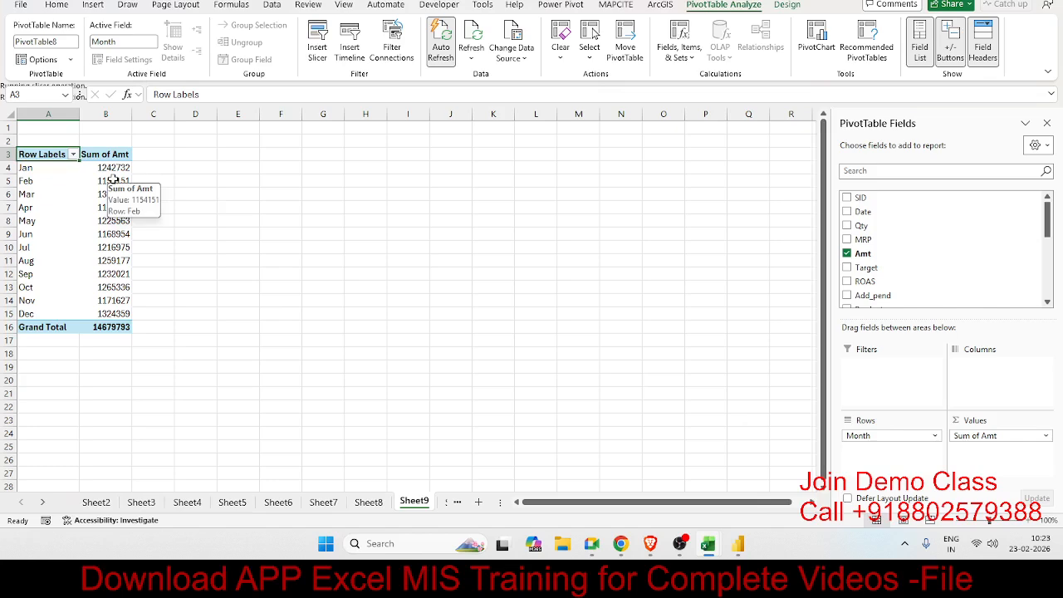
left_click(263, 231)
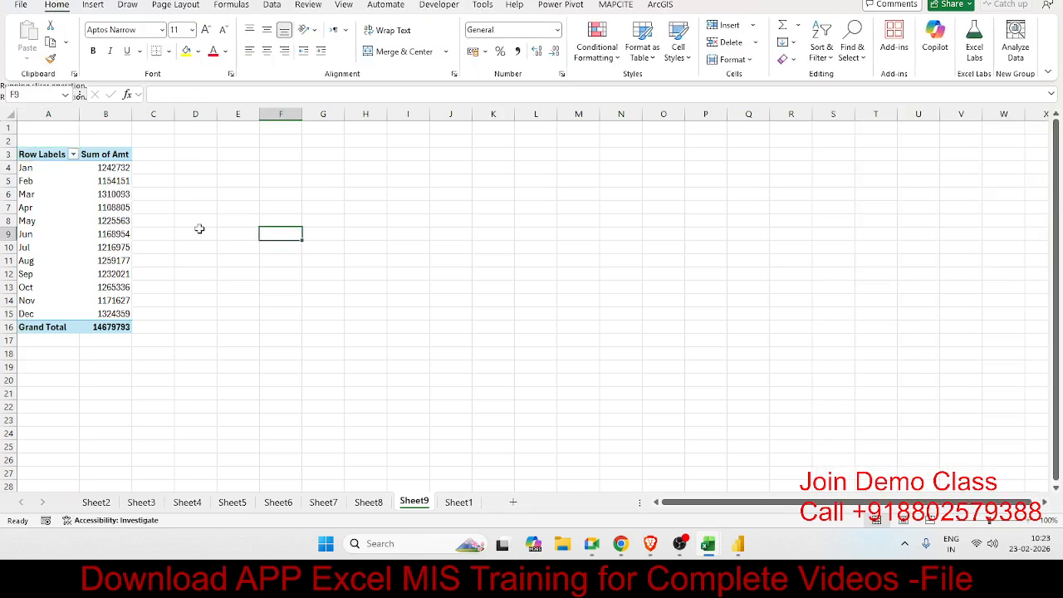
Add a calculated field named GST with the formula = Amt*18% and select its January to December values.
left_click(115, 208)
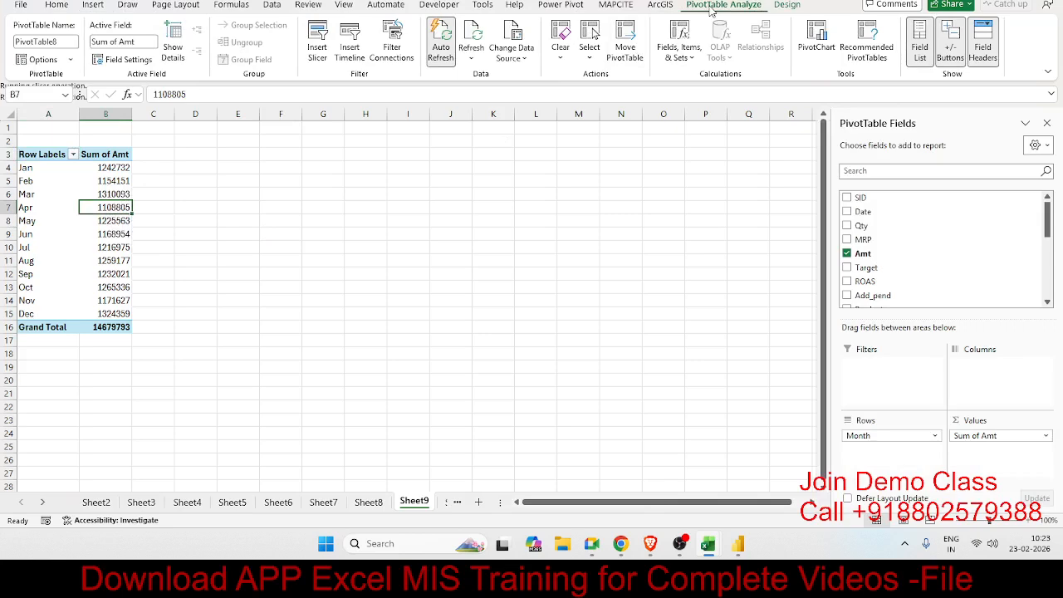
left_click(676, 59)
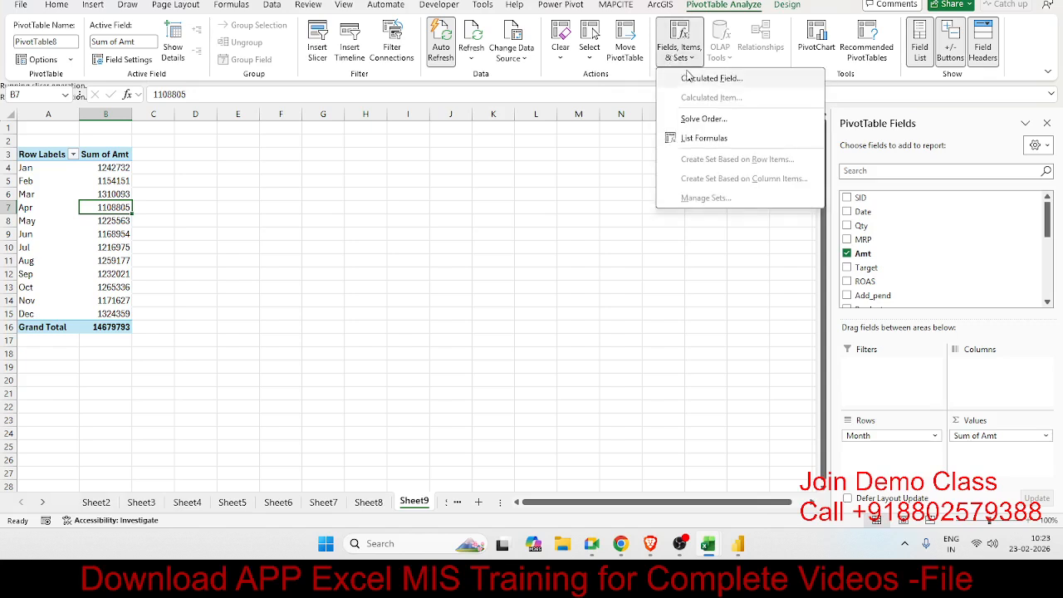
left_click(691, 79)
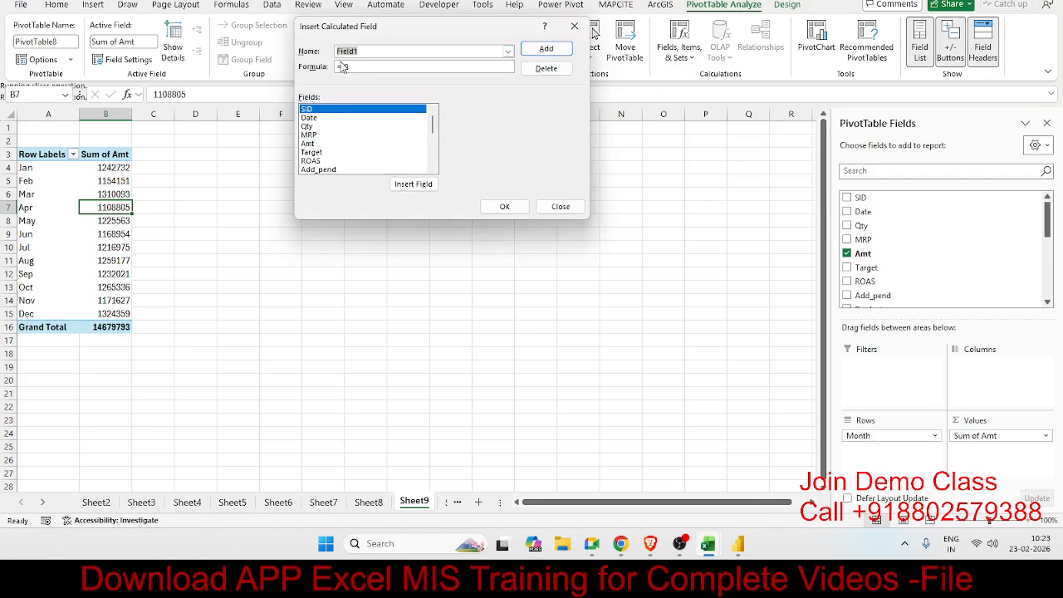
type("GST")
double_click(312, 144)
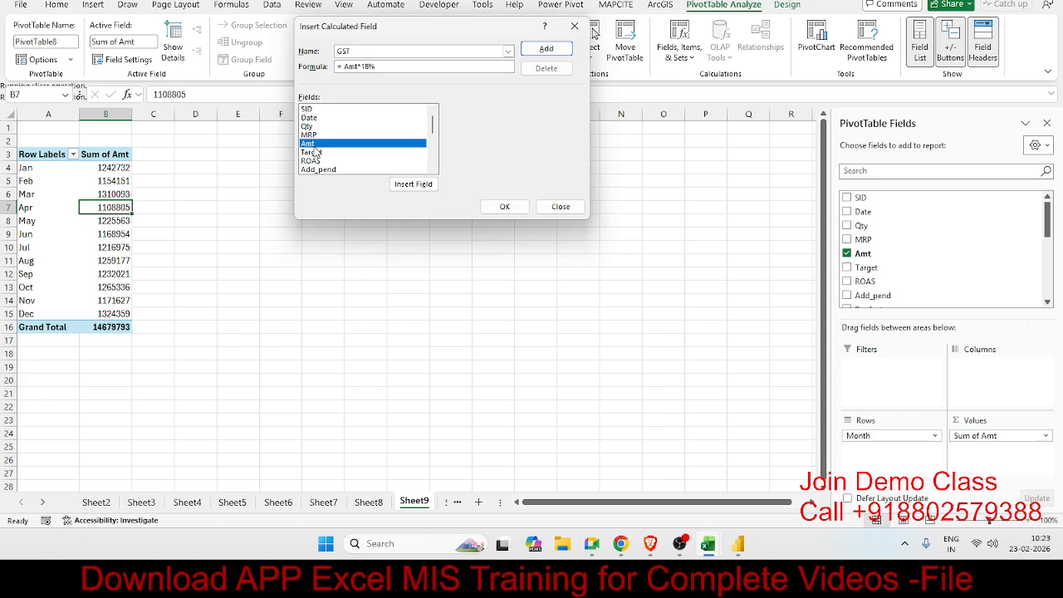
left_click(546, 49)
left_click(516, 205)
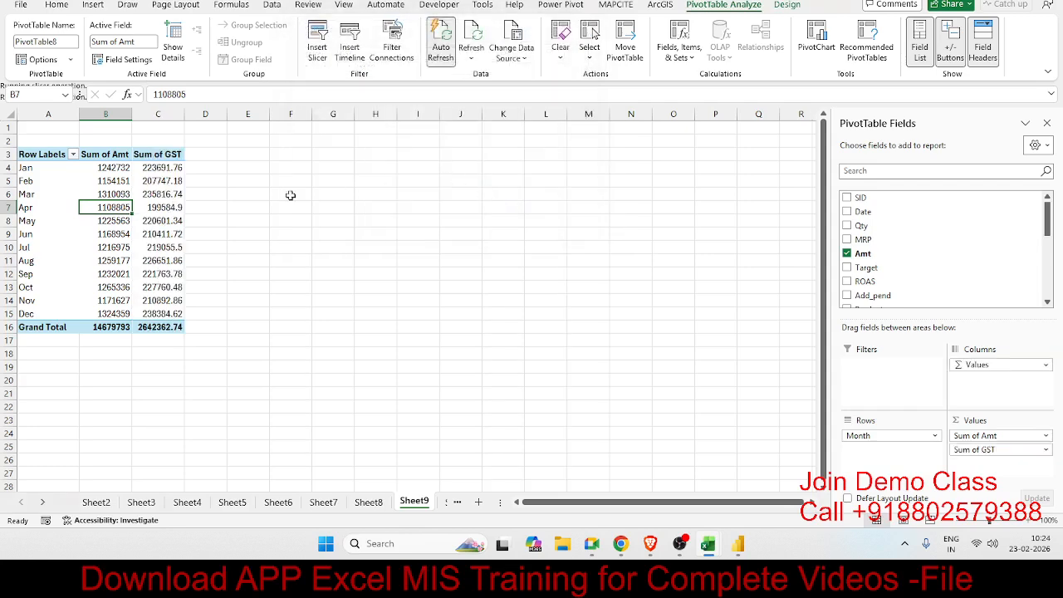
left_click_drag(172, 169, 176, 313)
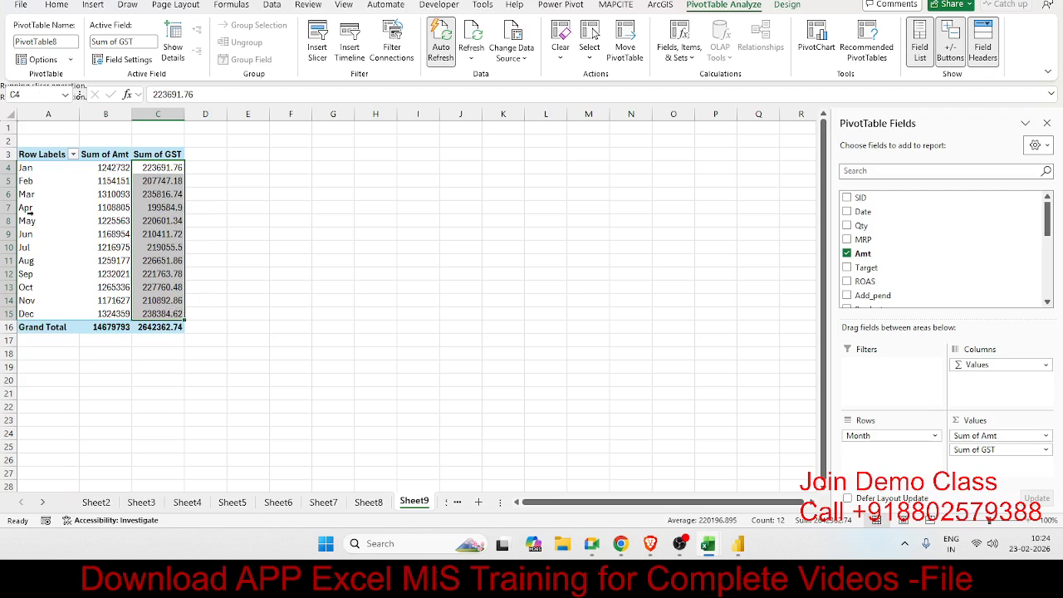
Start another calculated field in the Sheet9 pivot table and name it Total.
left_click(98, 169)
left_click(170, 167)
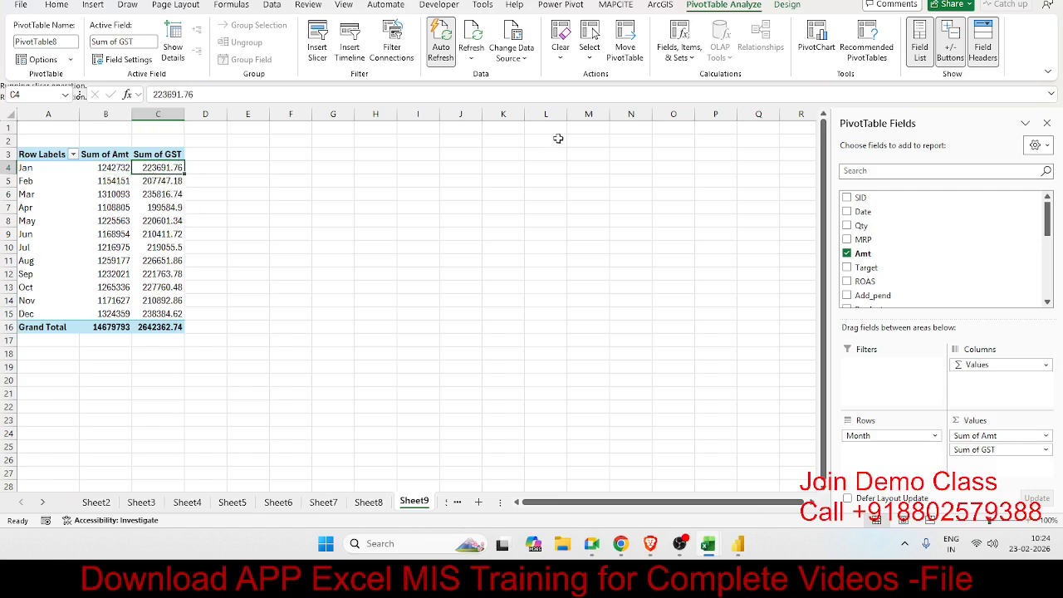
left_click(679, 48)
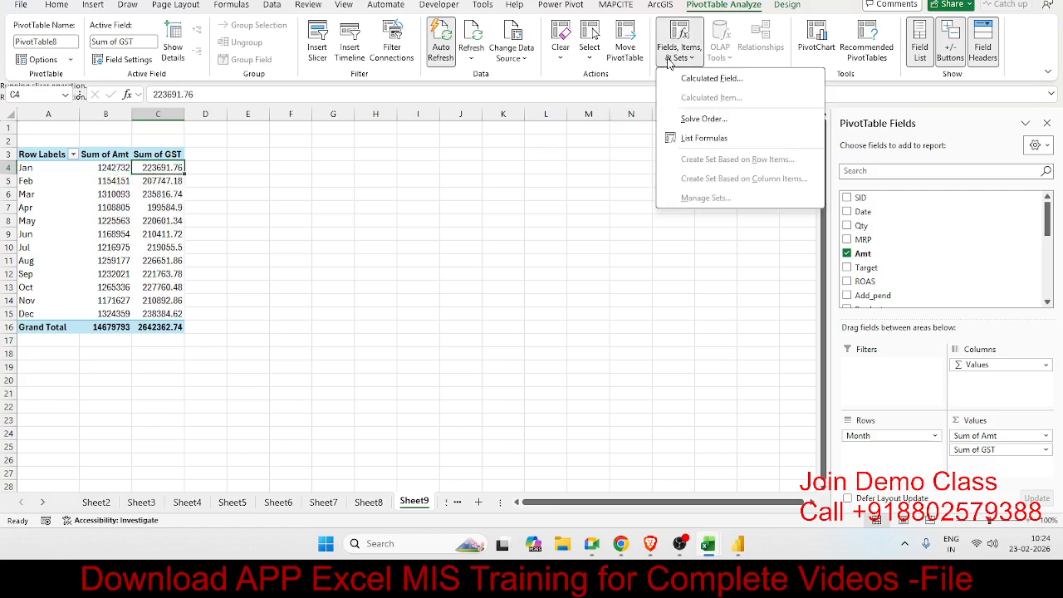
left_click(706, 78)
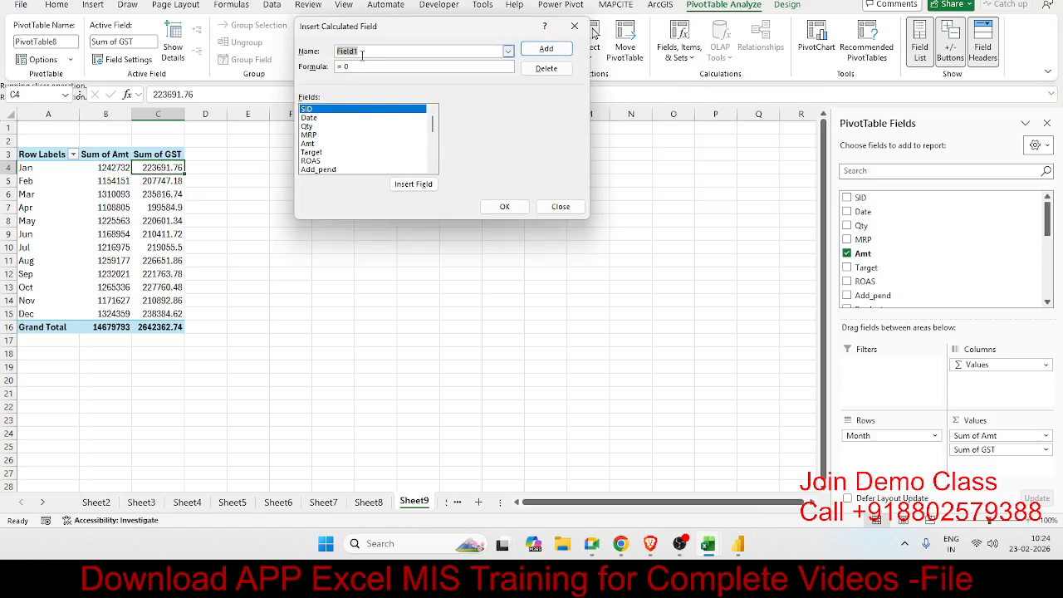
type("tOT")
key("BackSpace")
key("BackSpace")
key("BackSpace")
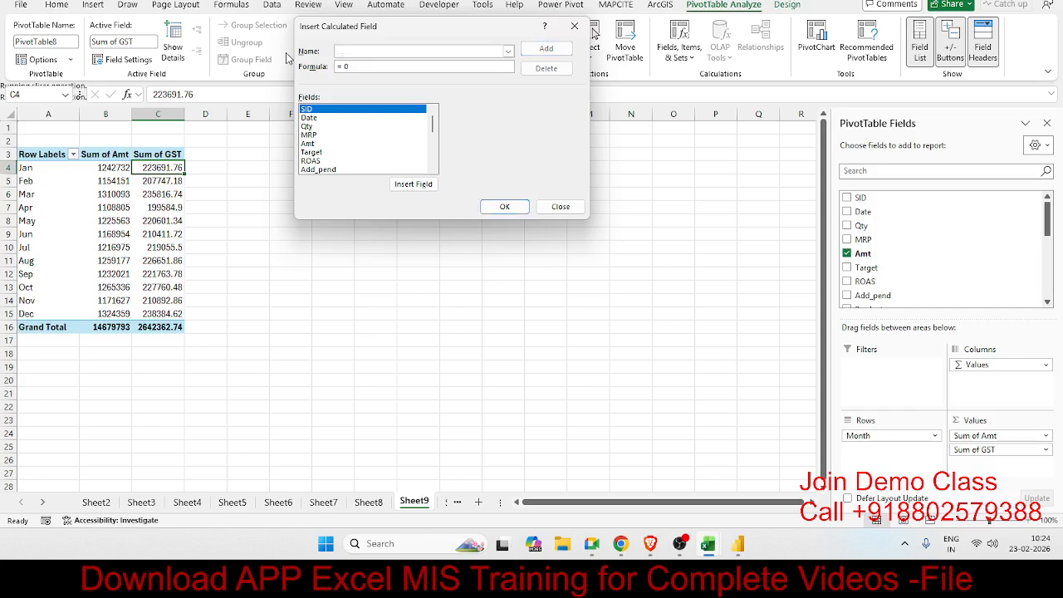
type("Total")
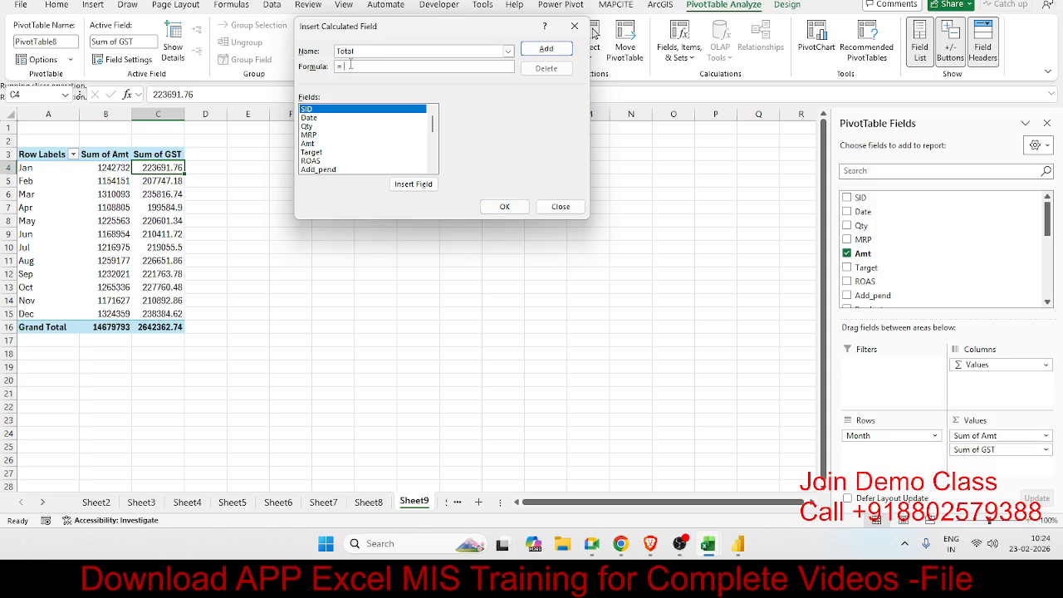
Set the Total field's formula to = Amt + GST, add it to the pivot table and select its monthly values.
double_click(324, 144)
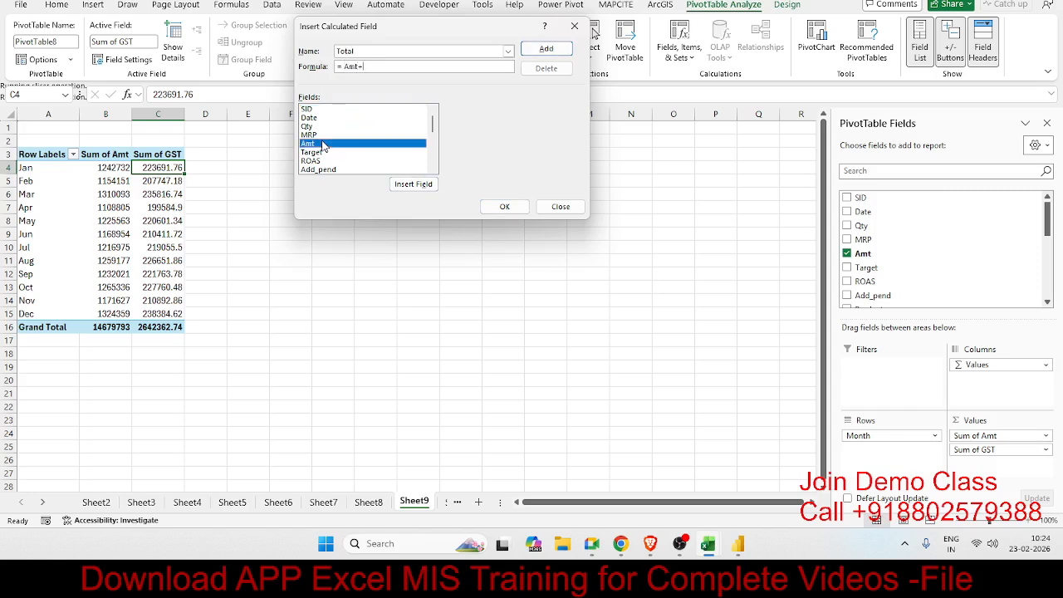
scroll(324, 154, "down", 6)
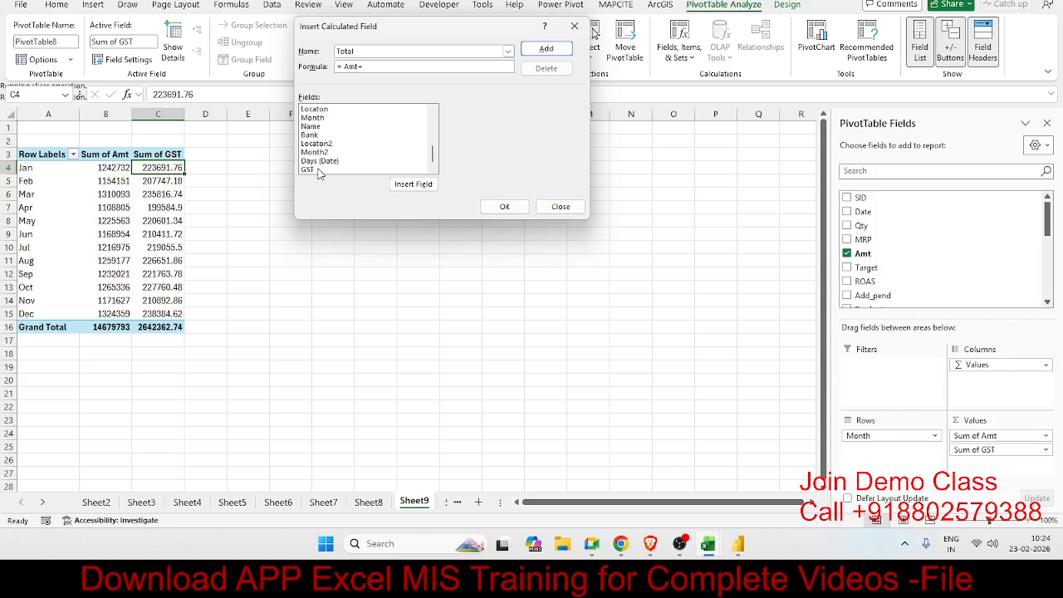
left_click(313, 170)
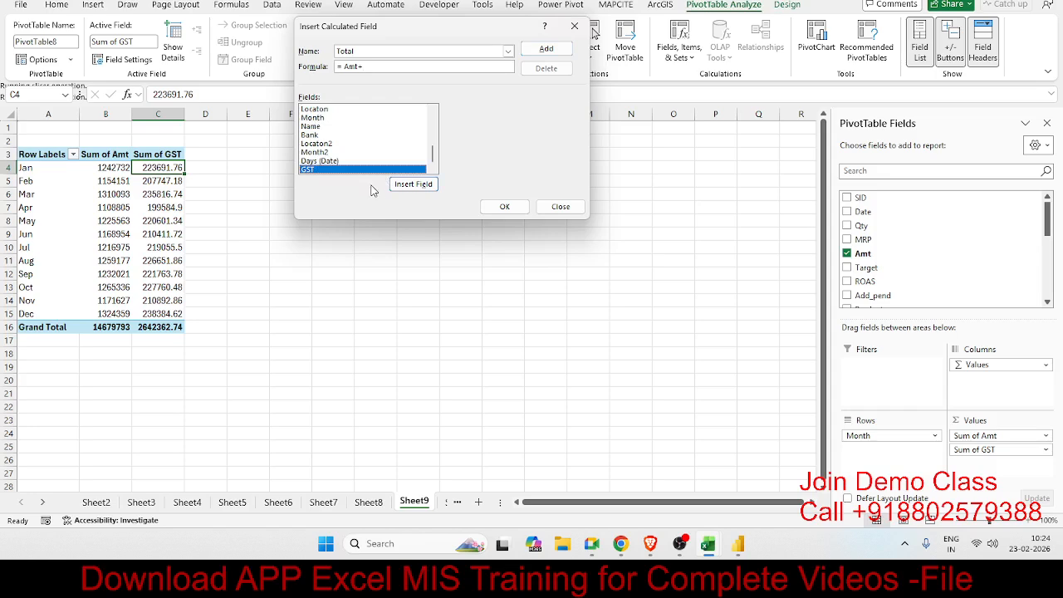
double_click(338, 170)
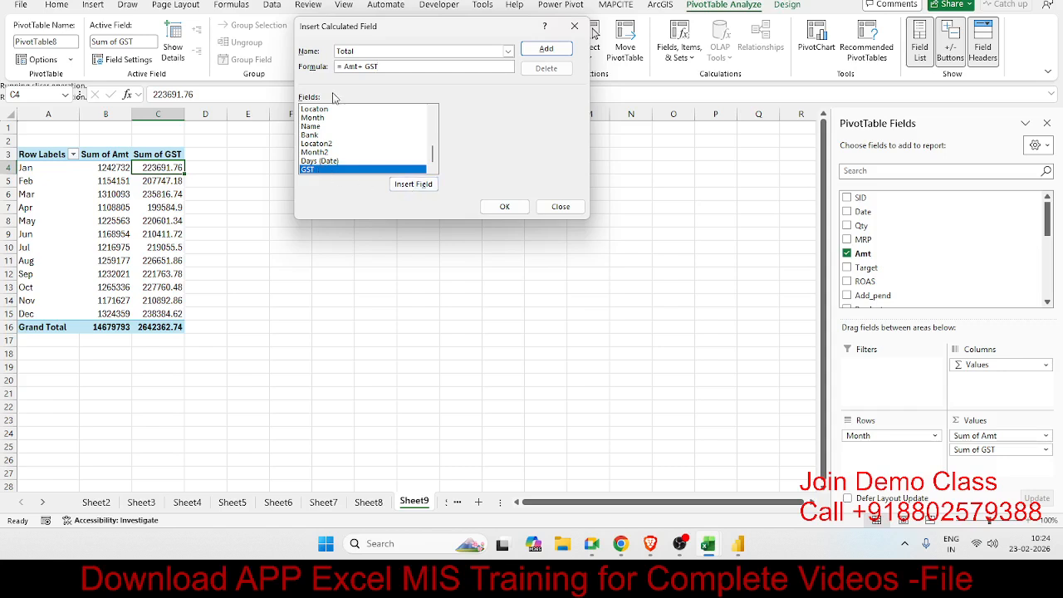
left_click_drag(345, 66, 450, 76)
left_click(546, 50)
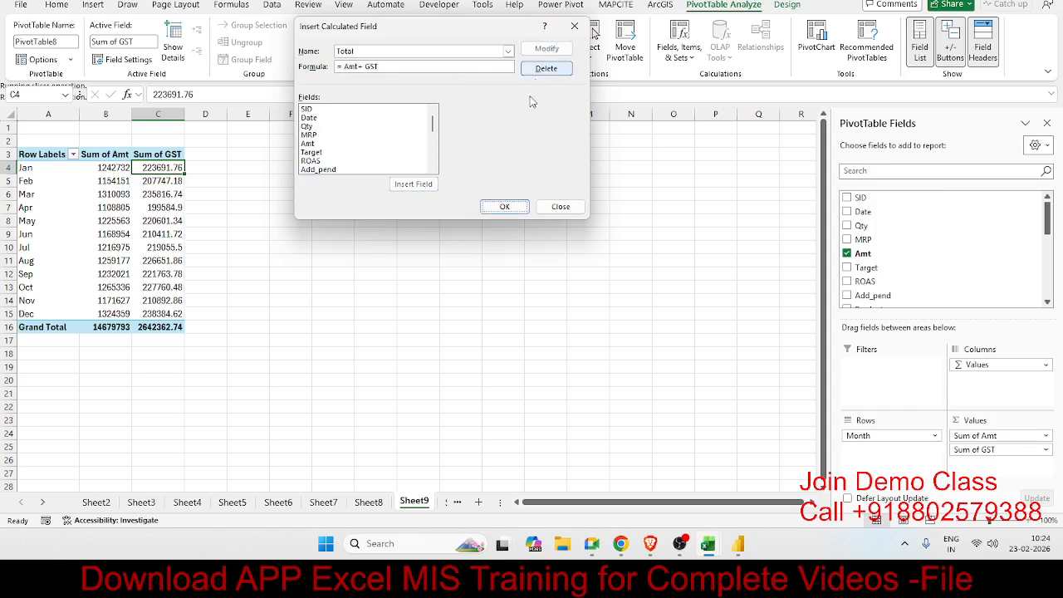
left_click(504, 206)
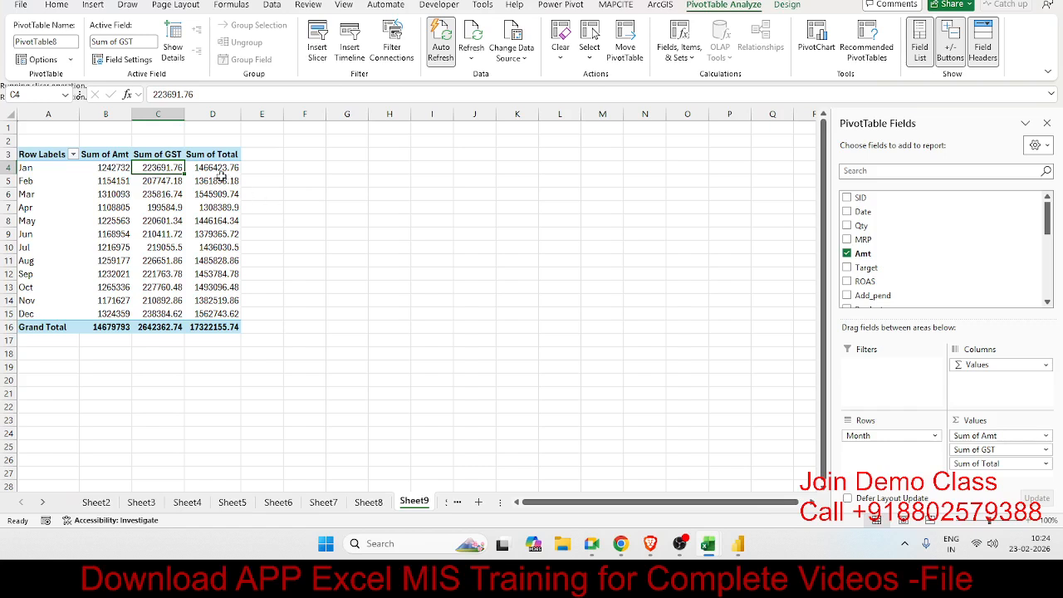
left_click_drag(217, 168, 202, 303)
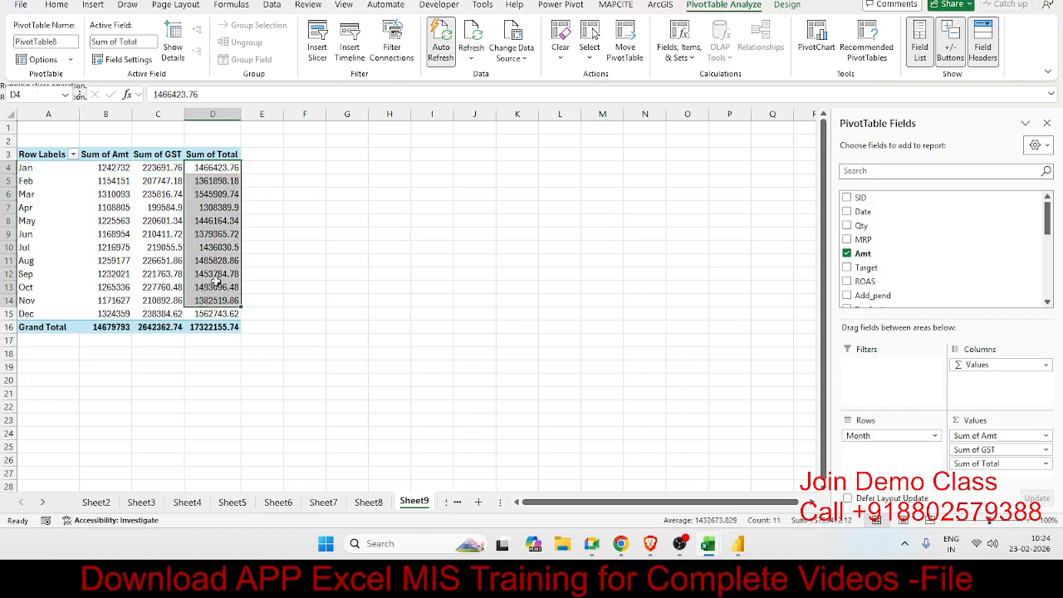
Start a further calculated field in the same pivot table and name it Buy %.
left_click(215, 164)
left_click(680, 52)
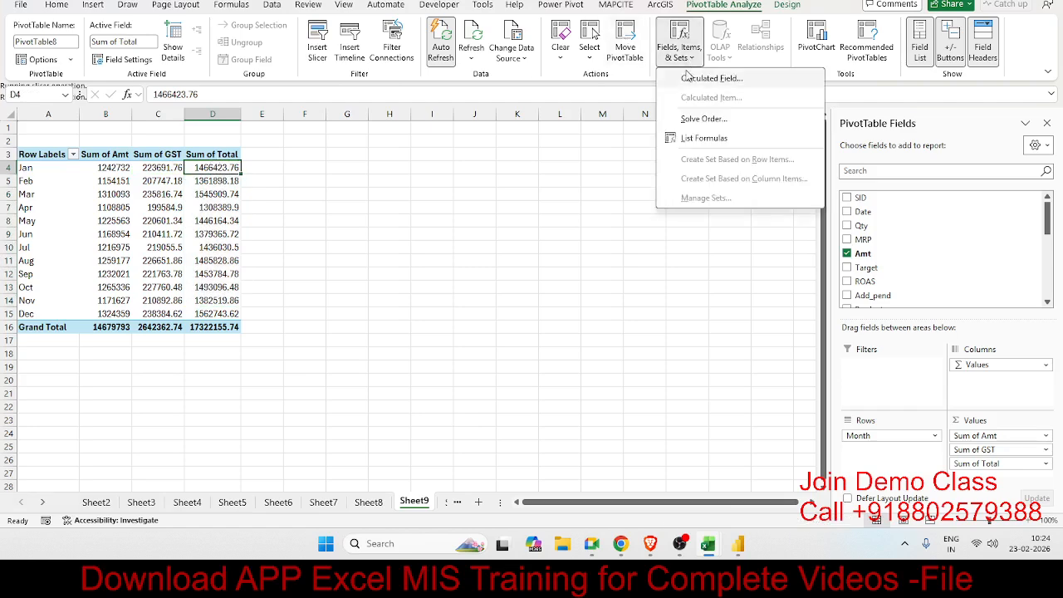
left_click(687, 80)
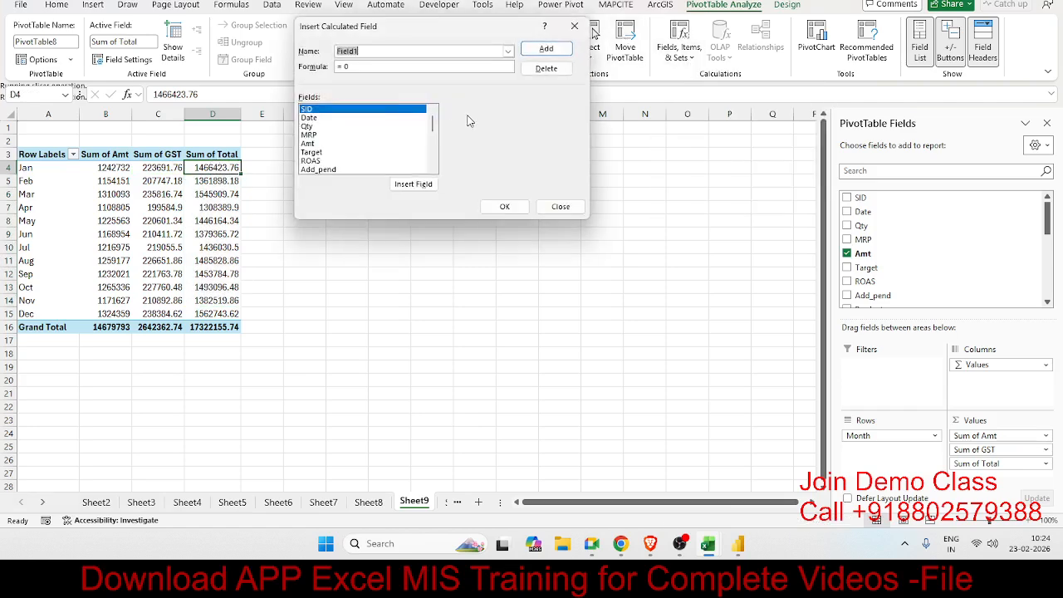
left_click(366, 51)
left_click_drag(365, 52, 281, 50)
type("Buy %")
Set the Buy % field's formula to = Buy / Page_Visite and add it to the pivot table.
scroll(384, 135, "down", 6)
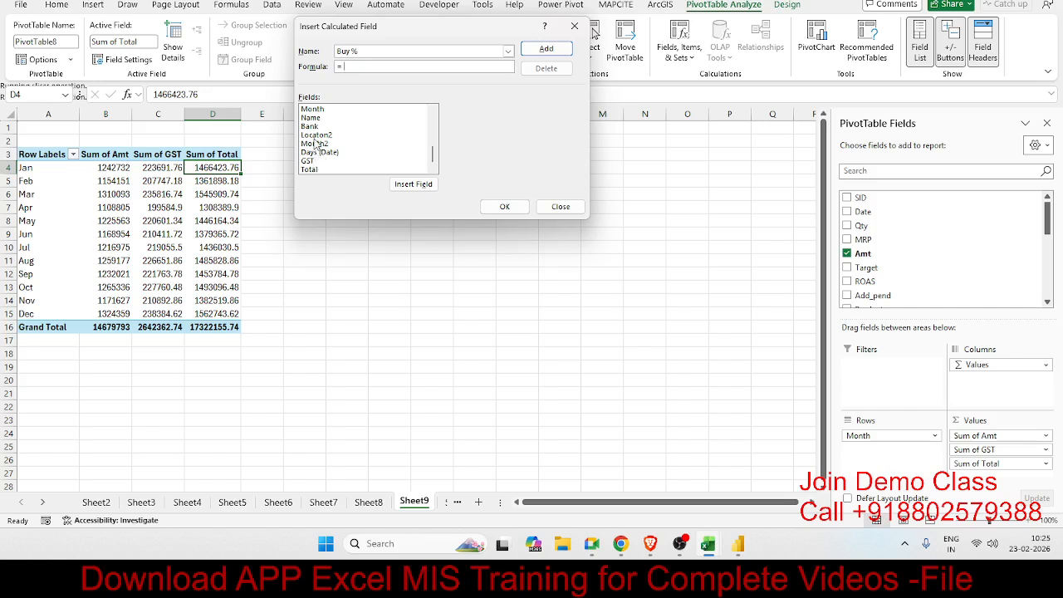
scroll(314, 148, "up", 2)
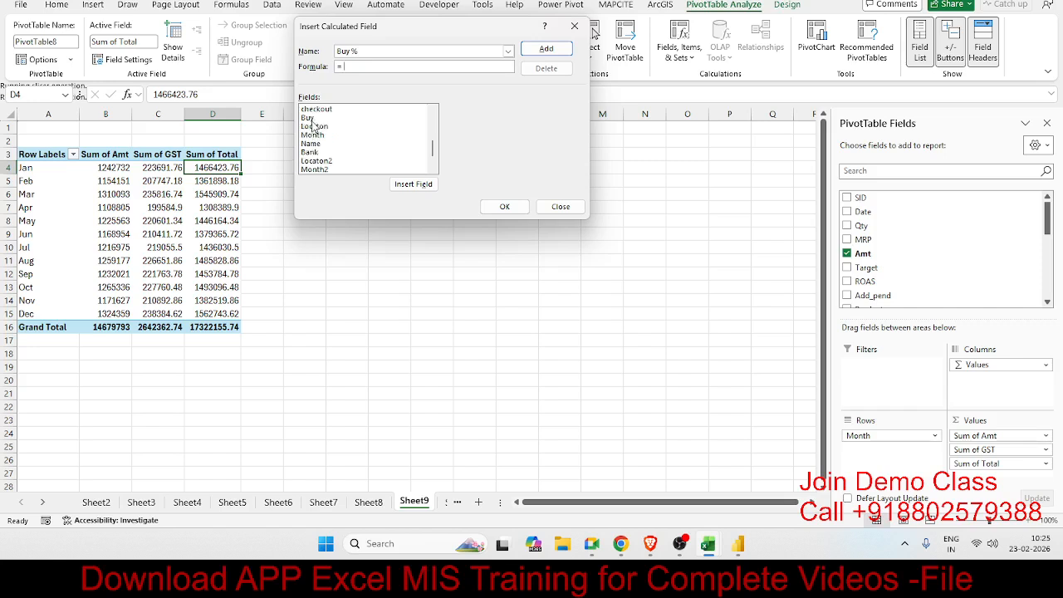
double_click(311, 117)
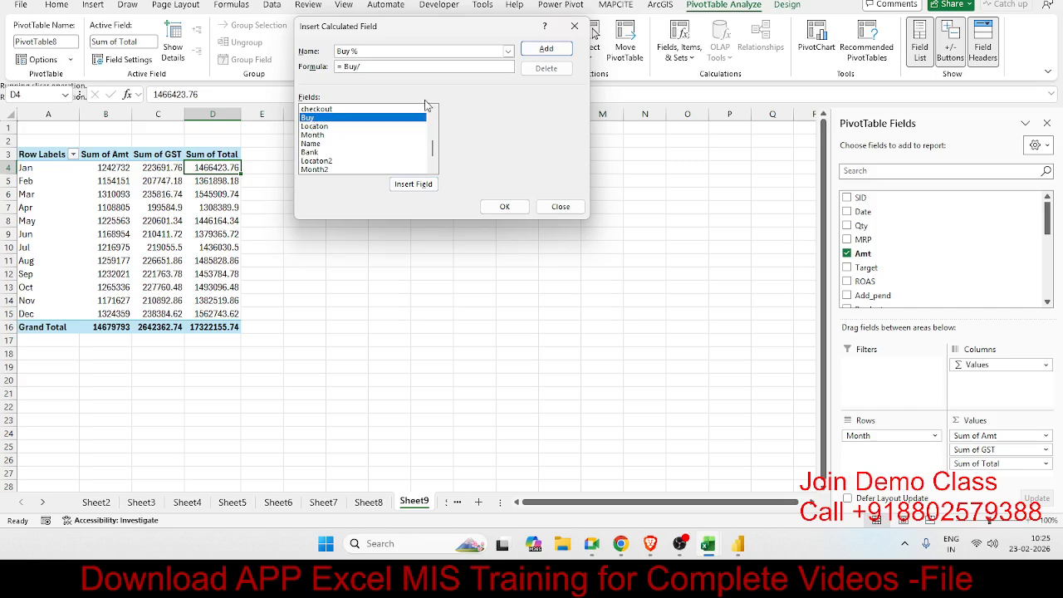
scroll(348, 135, "up", 1)
type("/")
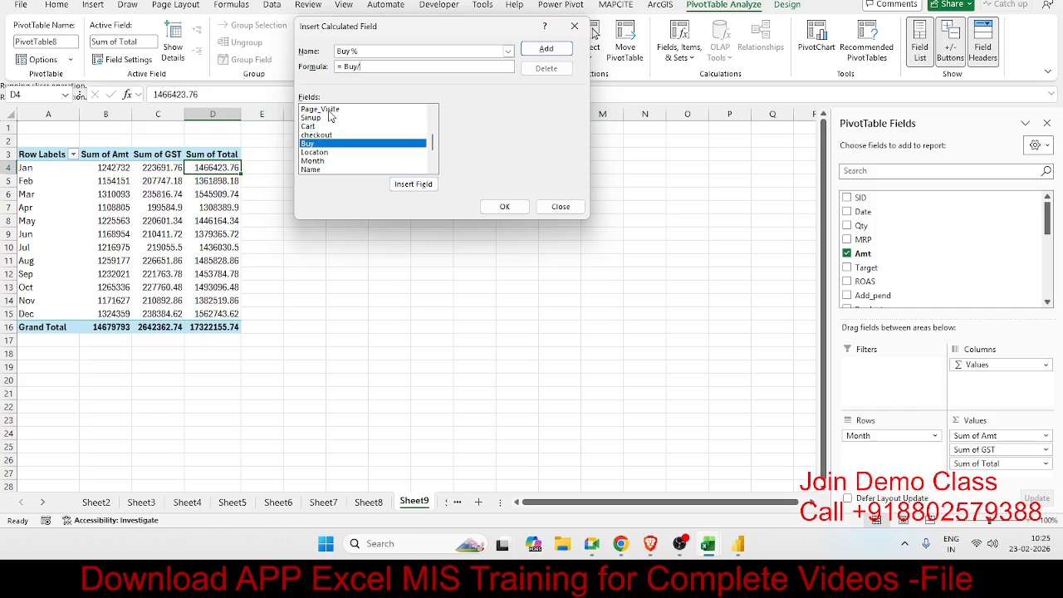
double_click(329, 110)
left_click(527, 53)
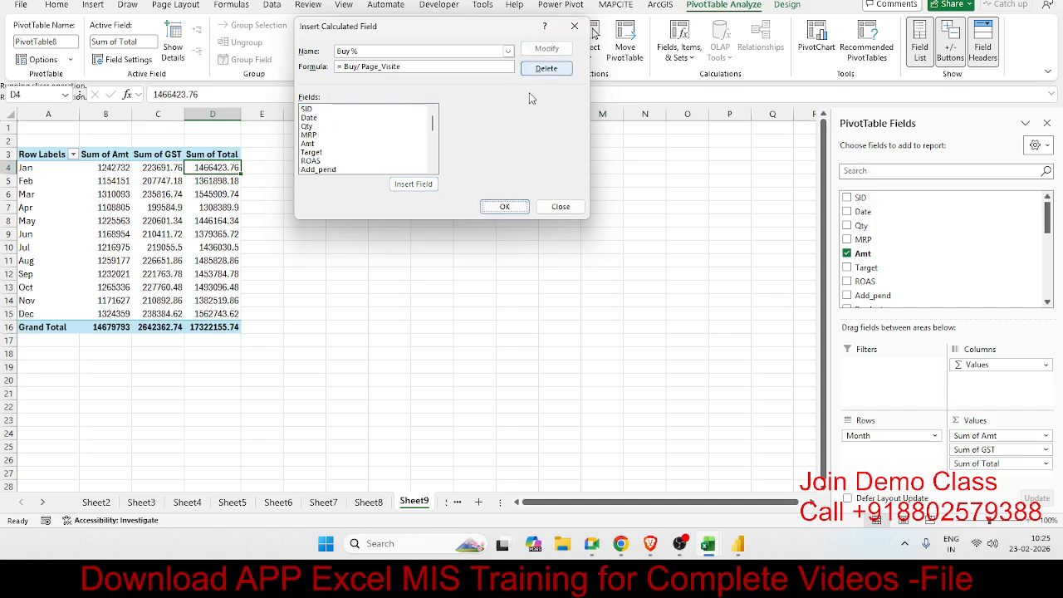
left_click(505, 207)
Format the Sum of Buy % values, including the grand total, as percentages.
left_click_drag(260, 170, 253, 326)
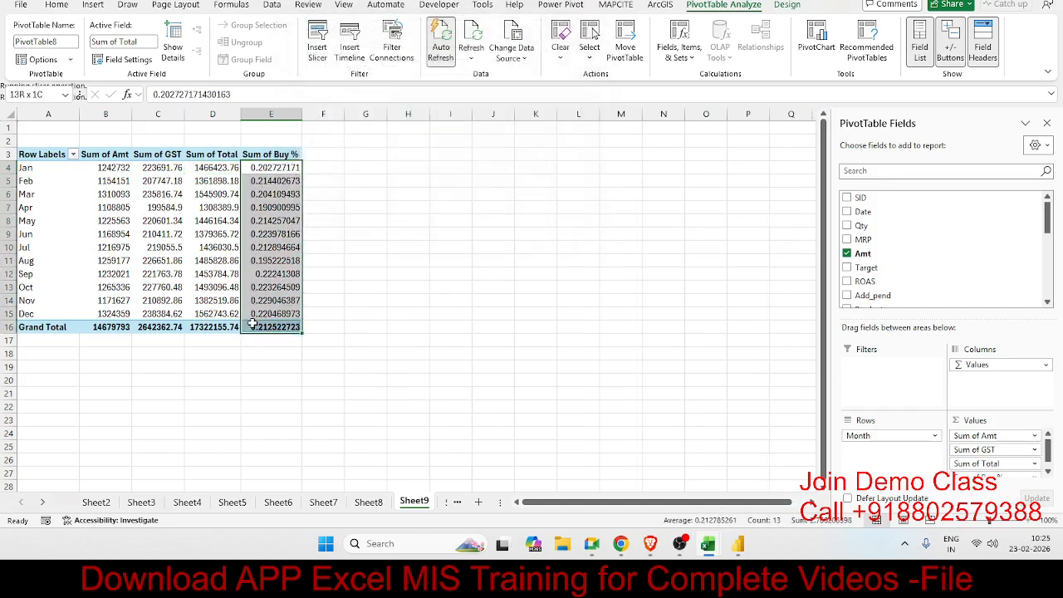
left_click(57, 5)
left_click(501, 53)
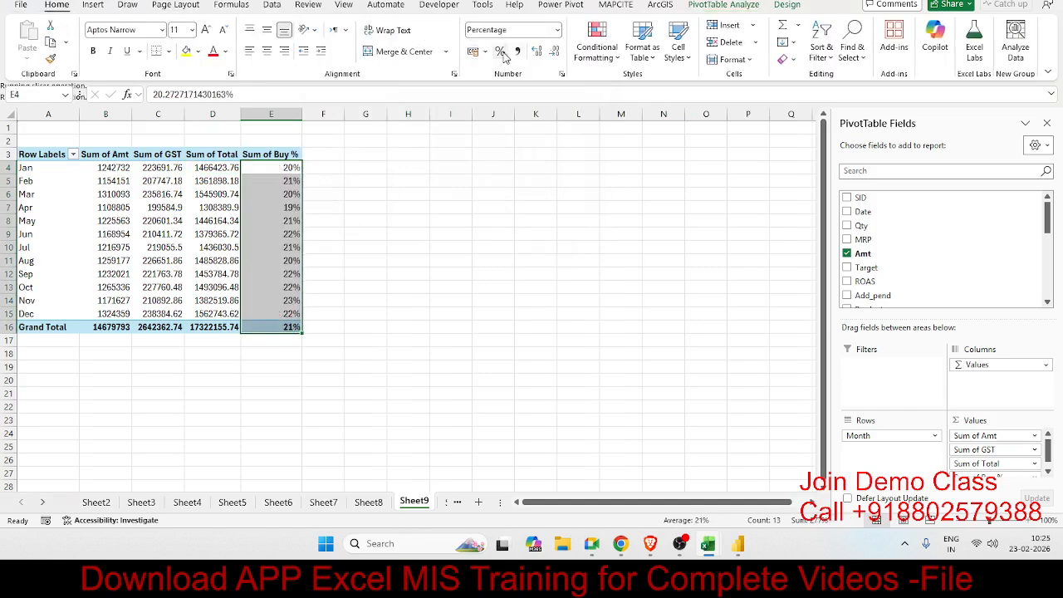
Hide the pivot table's field list and show it again.
left_click(177, 181)
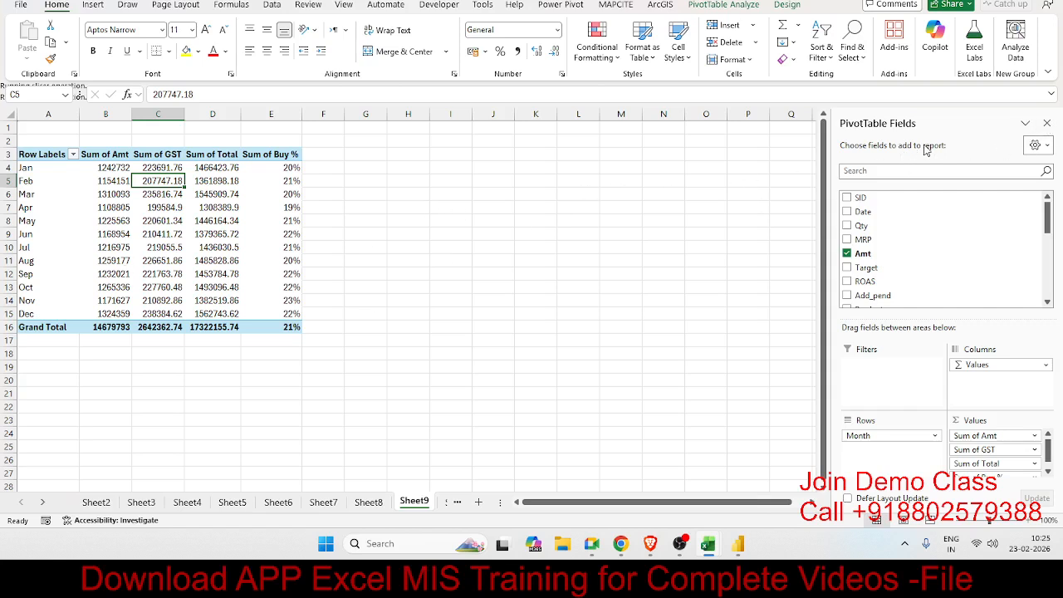
left_click(1048, 123)
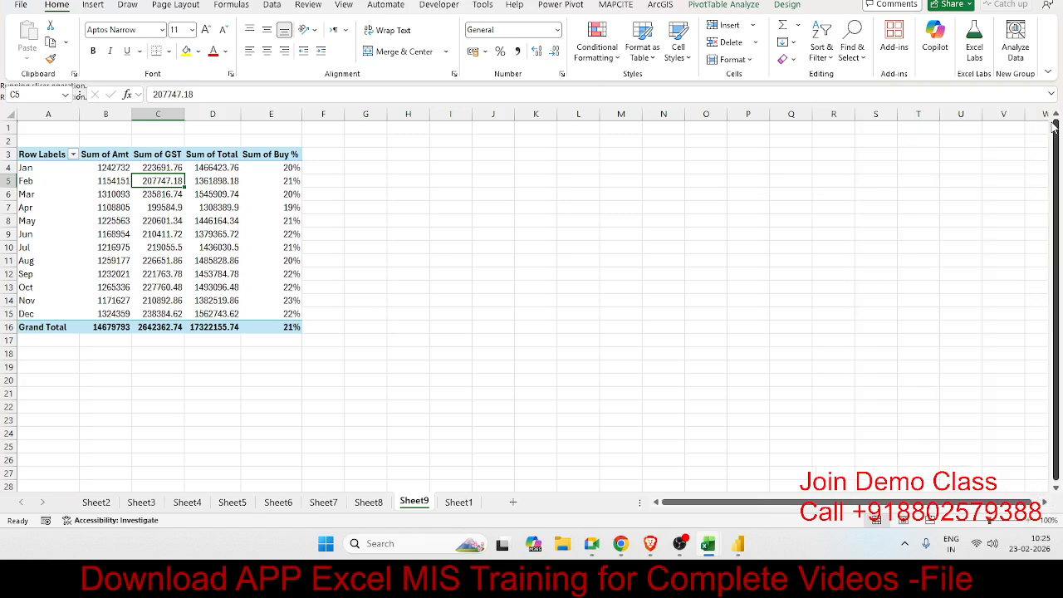
left_click(721, 5)
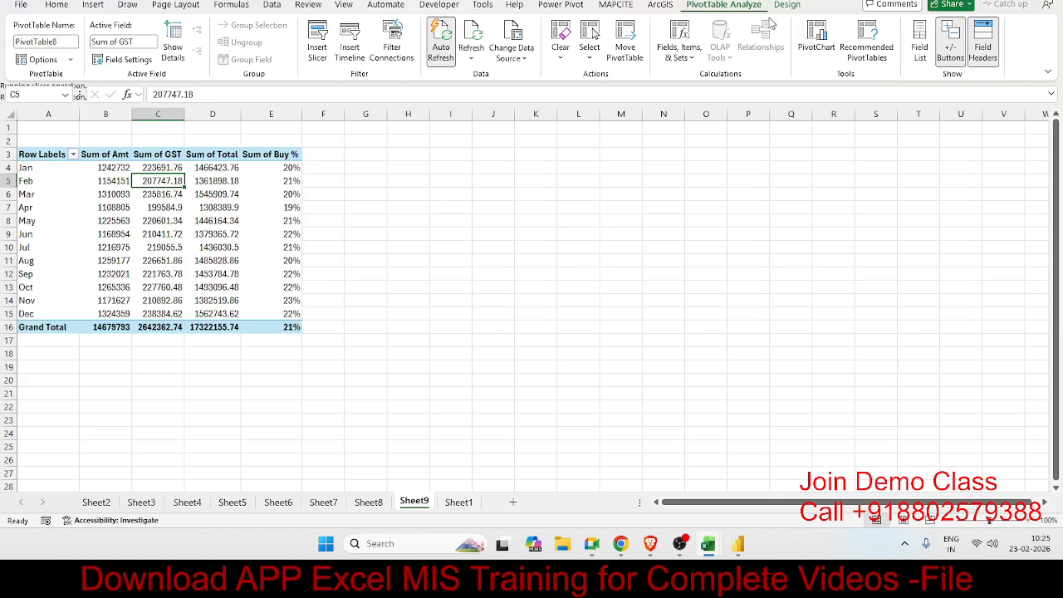
left_click(919, 52)
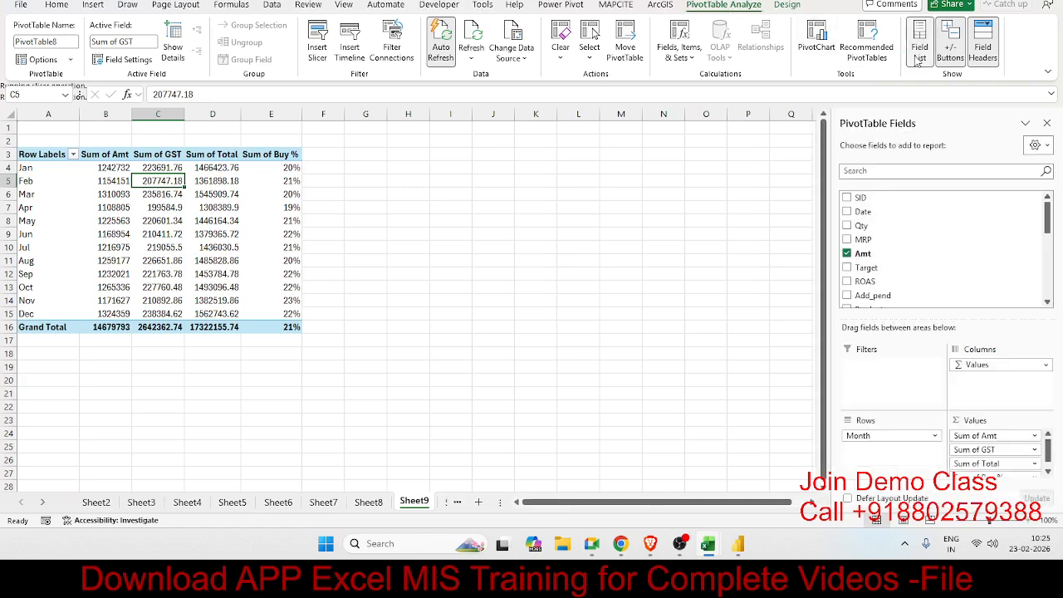
Toggle the expand/collapse (+/-) buttons of the Sheet2 pivot table off and on several times, leaving them shown.
left_click(97, 503)
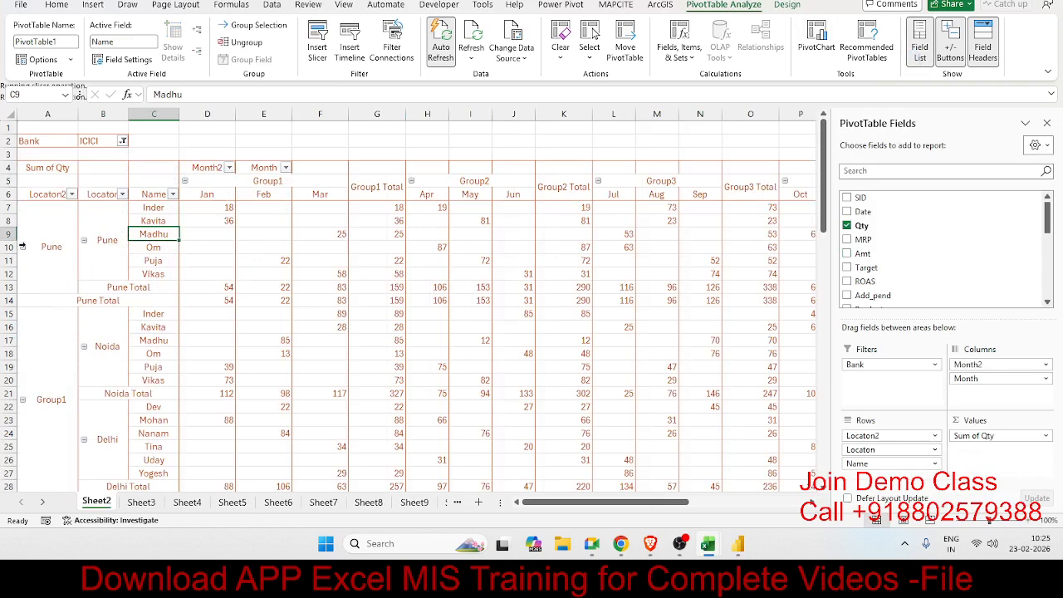
left_click(953, 60)
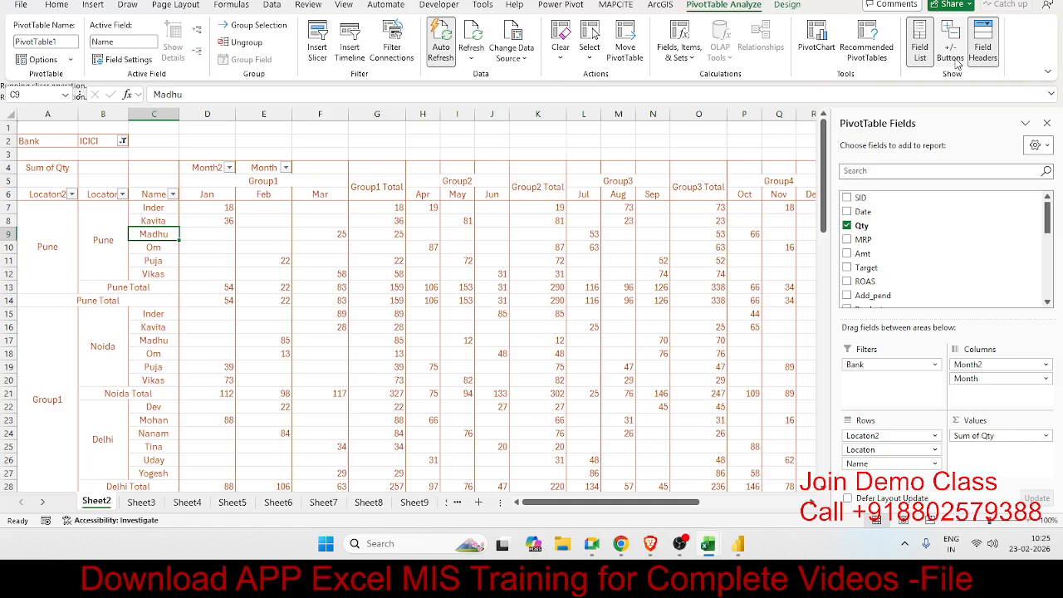
left_click(956, 62)
left_click(956, 62)
left_click(956, 62)
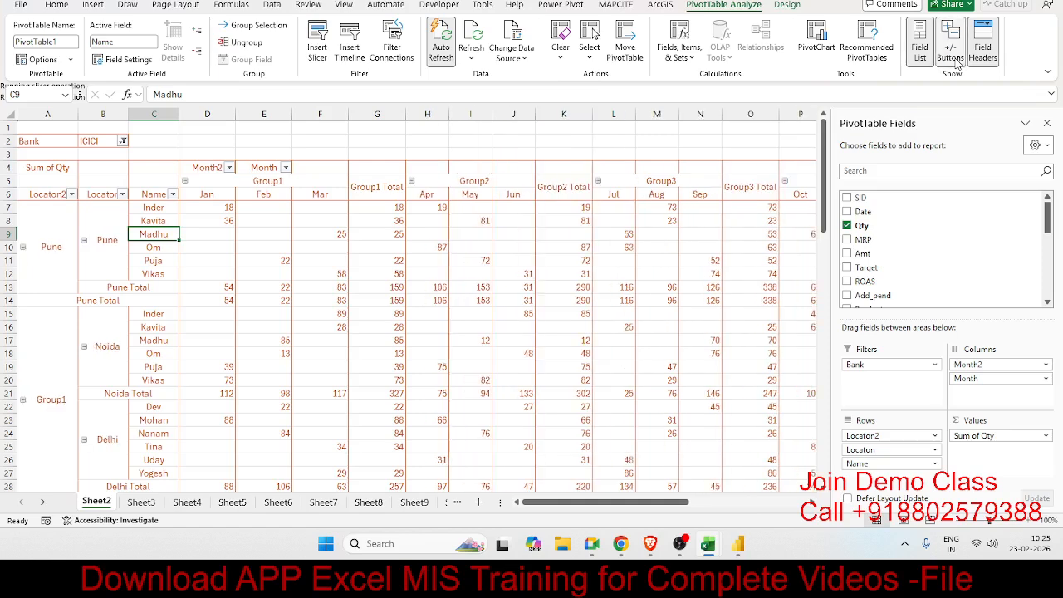
left_click(956, 62)
left_click(956, 62)
Browse the recommended pivot table layouts and close the suggestions without choosing one.
left_click(867, 48)
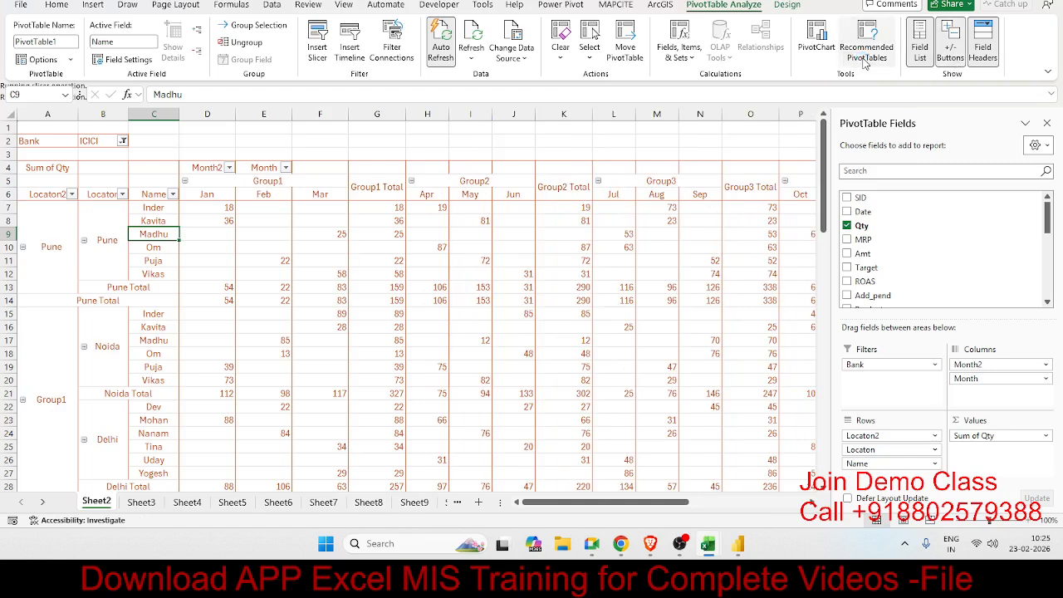
scroll(365, 212, "down", 10)
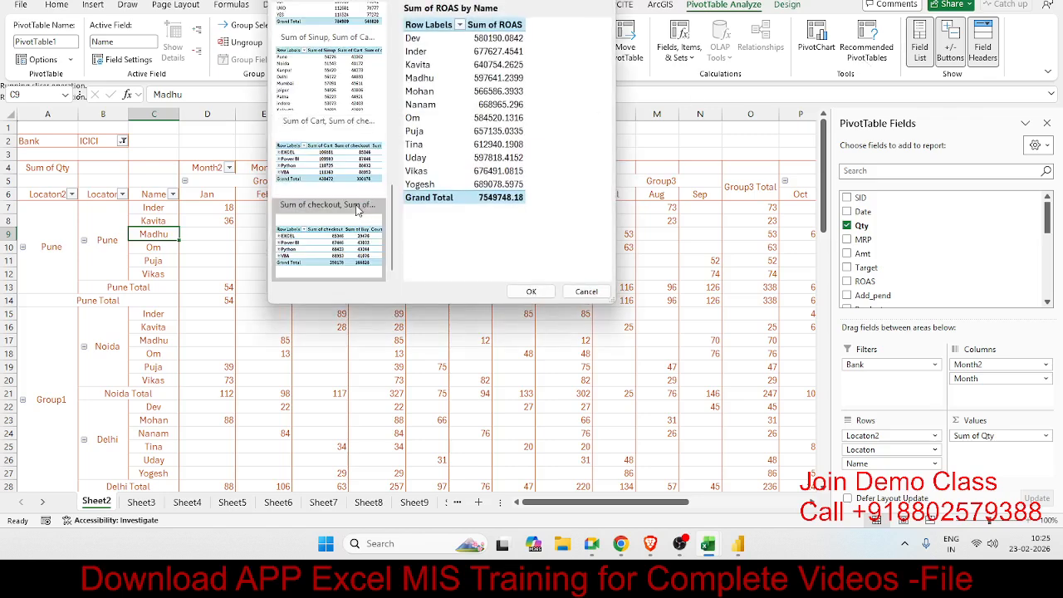
left_click(589, 298)
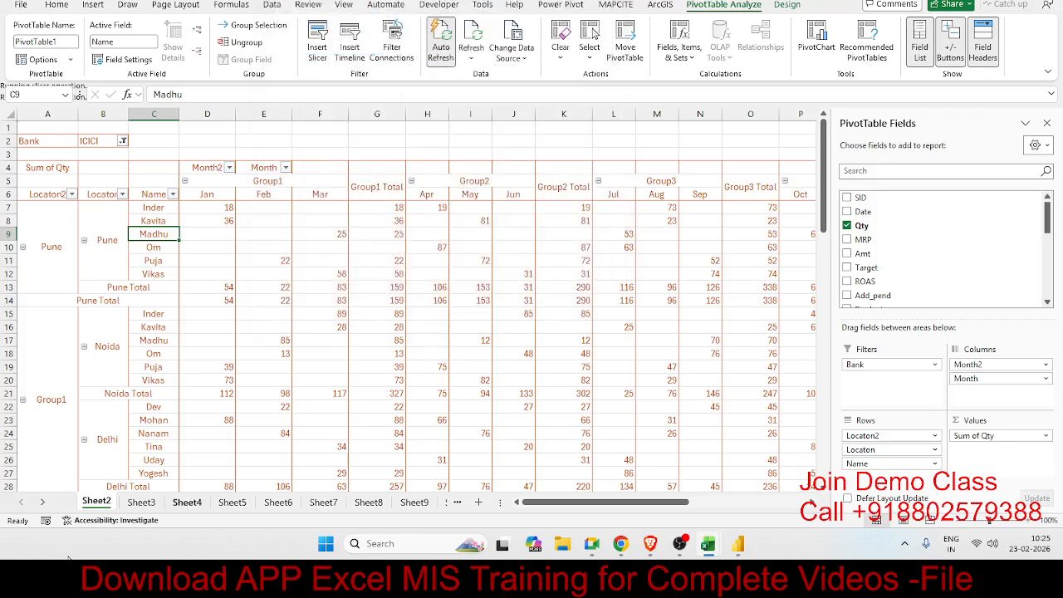
Insert a clustered column chart from the Sheet4 location pivot table and place it beside the table.
left_click(191, 503)
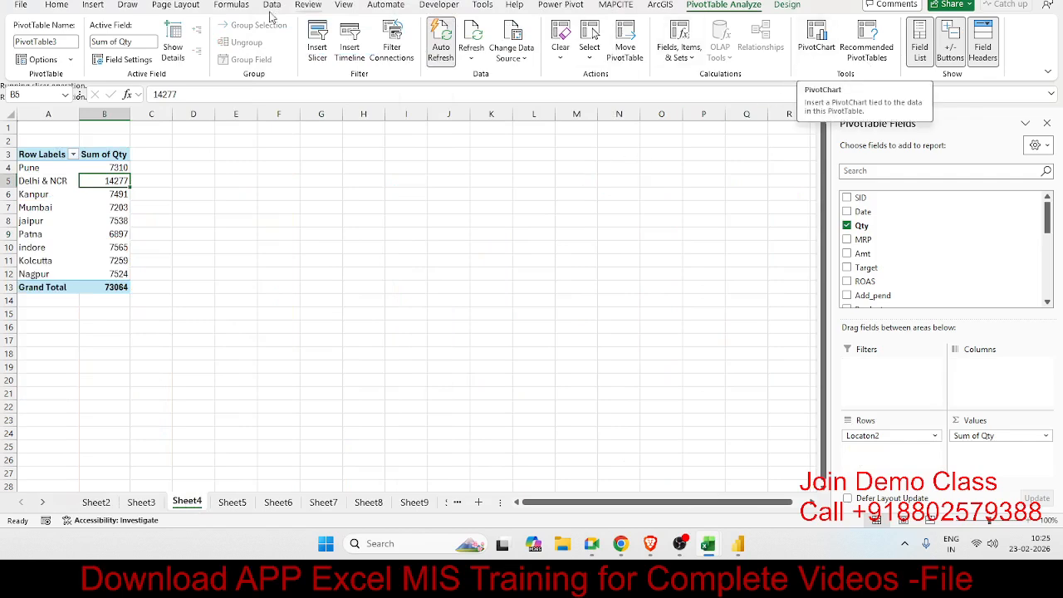
left_click(93, 5)
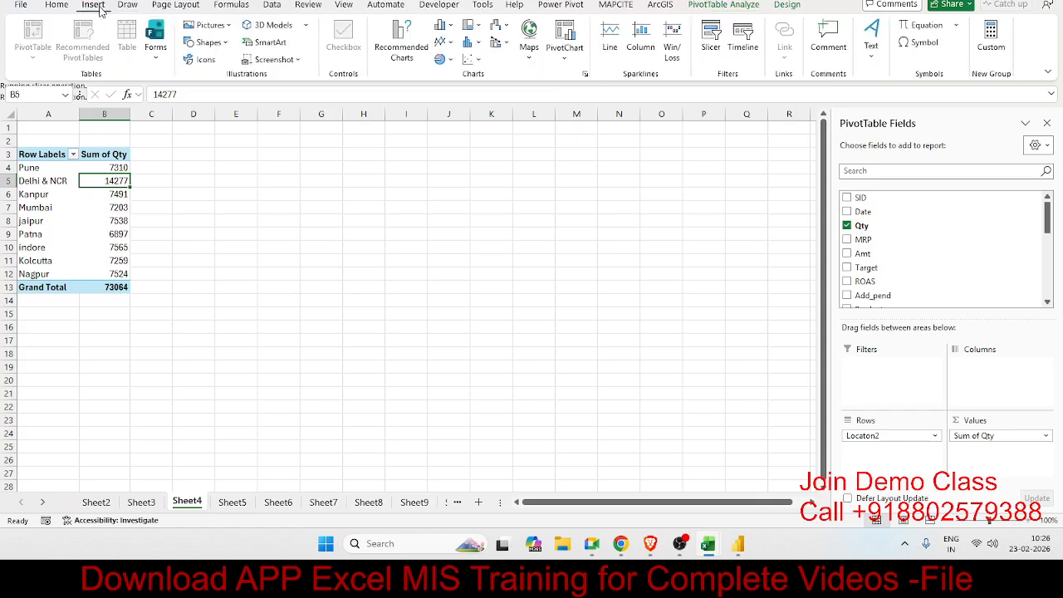
left_click(450, 27)
left_click(451, 64)
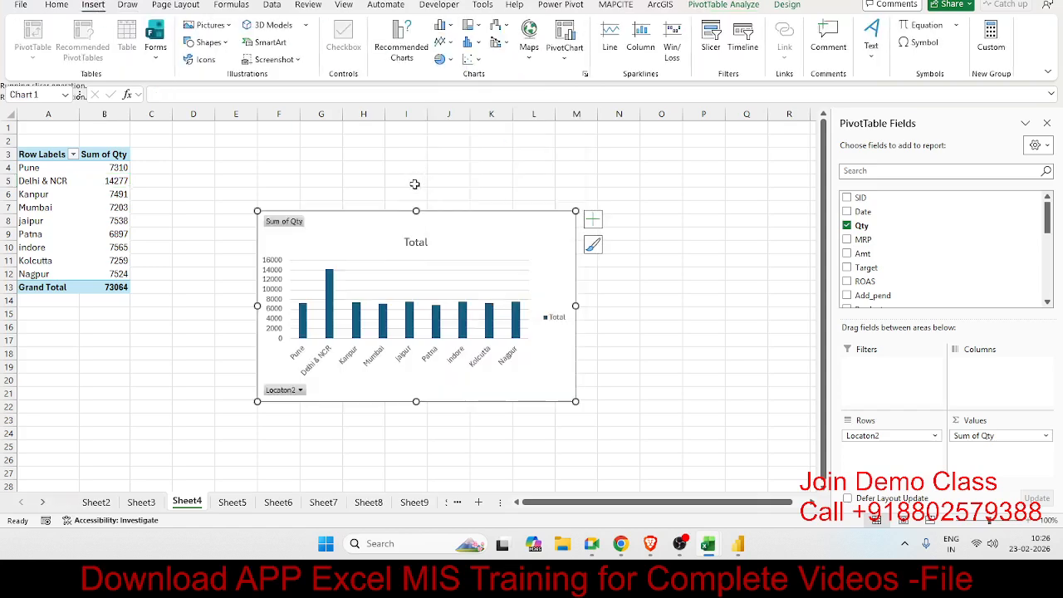
left_click_drag(383, 225, 278, 149)
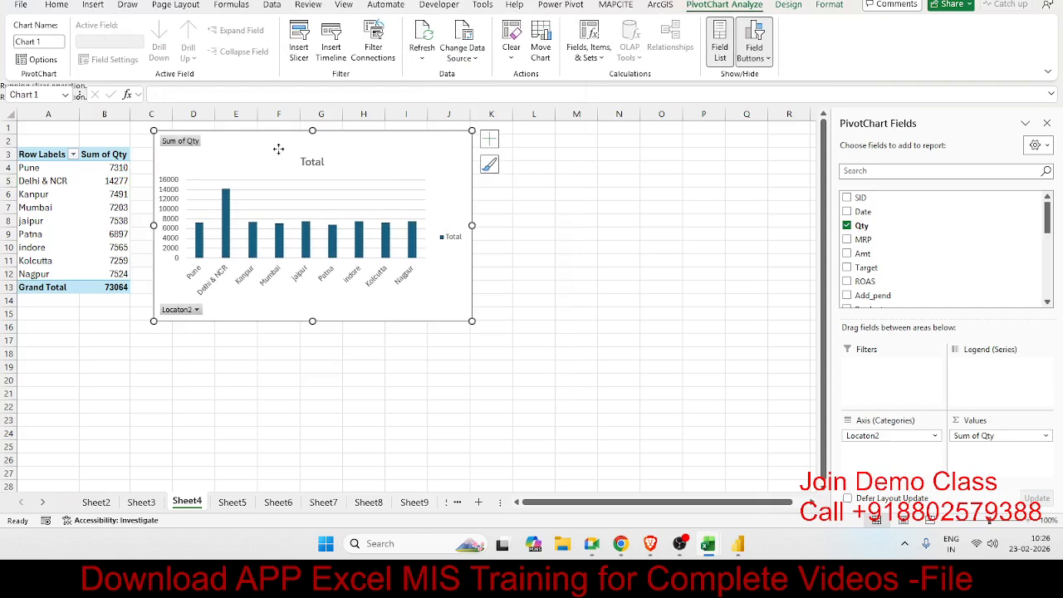
Apply the gradient-filled column style with an uppercase title to the Sheet4 pivot chart and show its available chart elements.
left_click(791, 5)
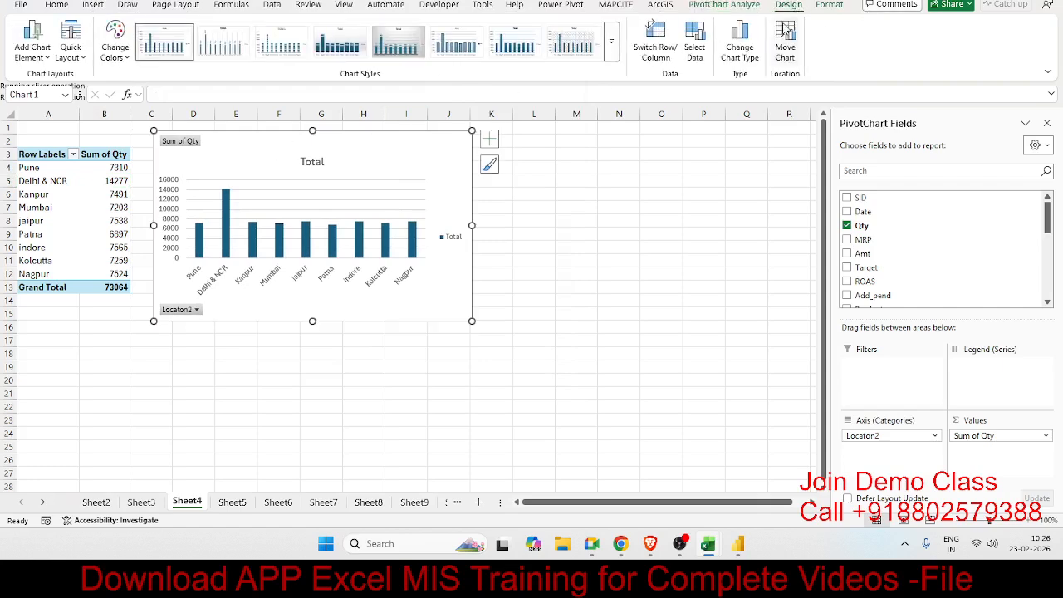
left_click(616, 65)
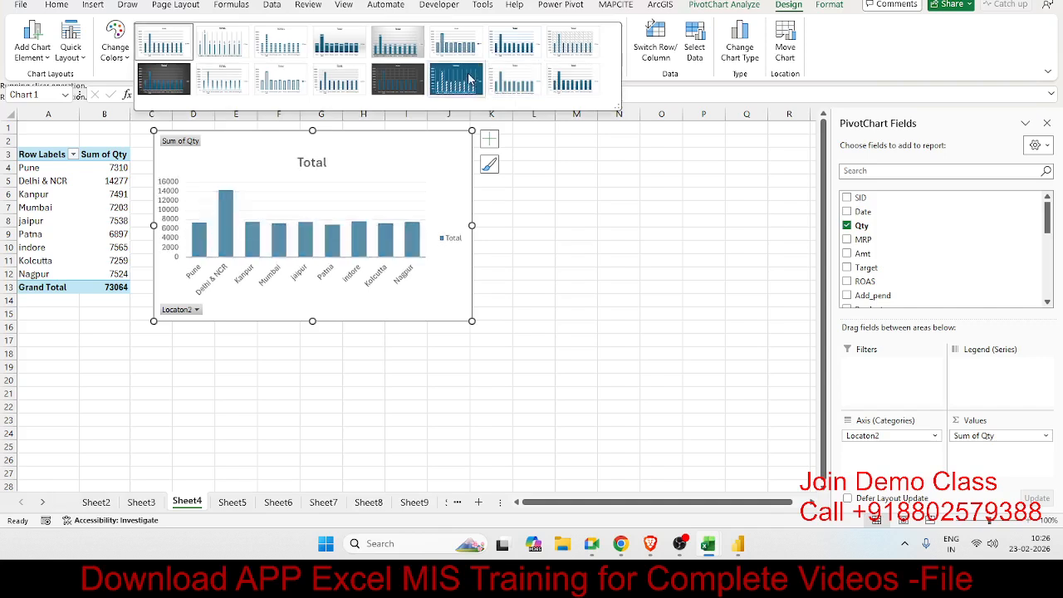
left_click(212, 76)
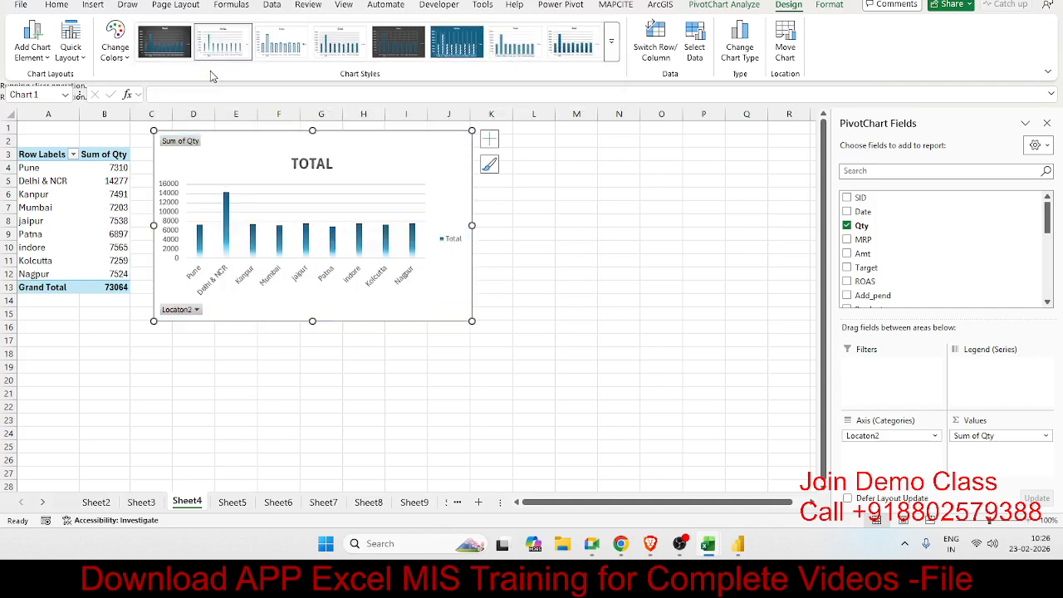
left_click(490, 139)
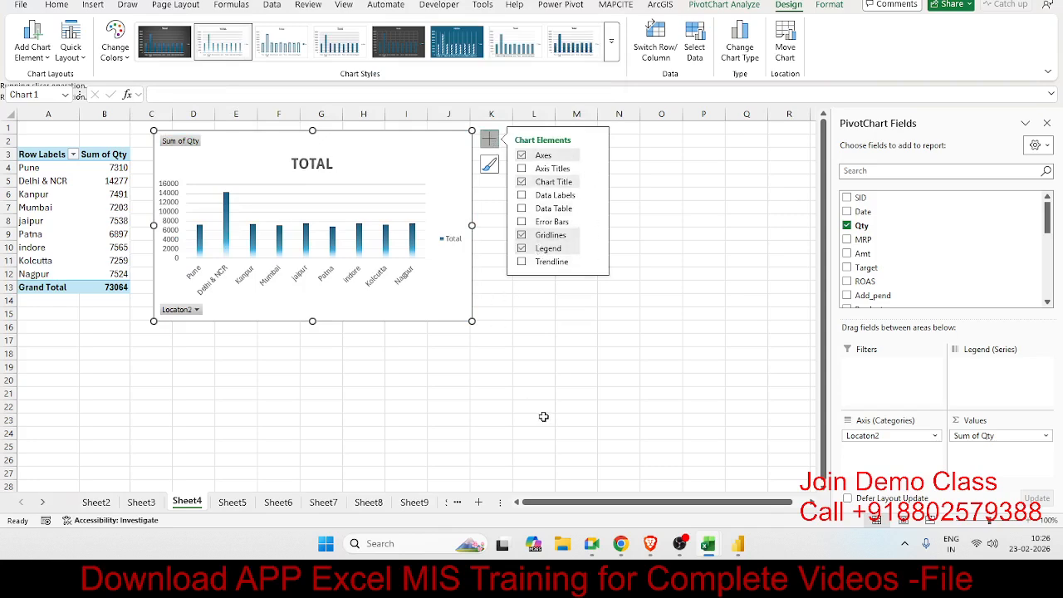
Close the chart elements list and delete the pivot chart from Sheet4.
left_click(523, 386)
left_click(431, 318)
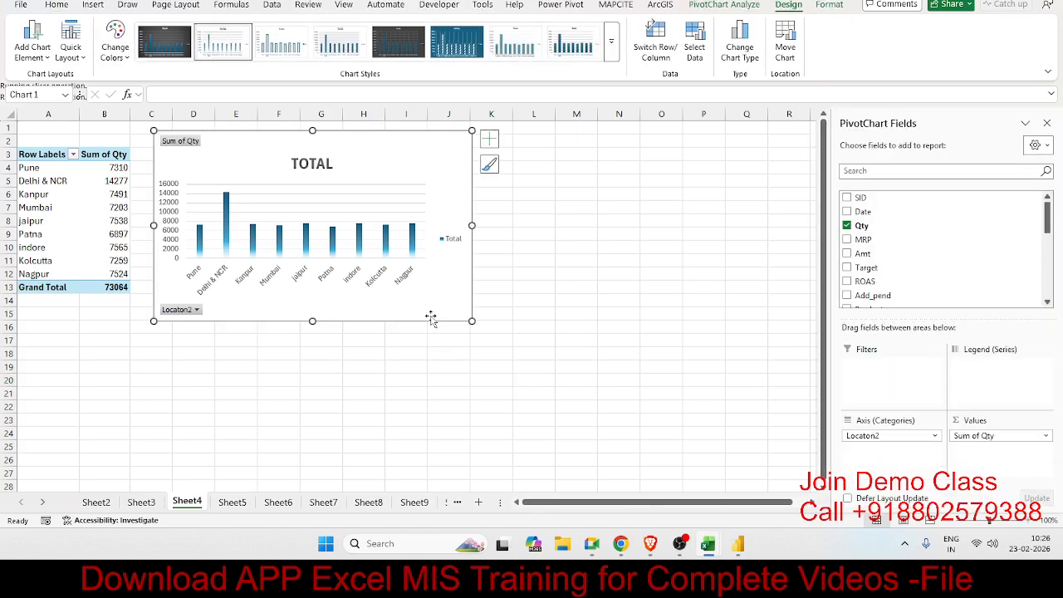
key("Delete")
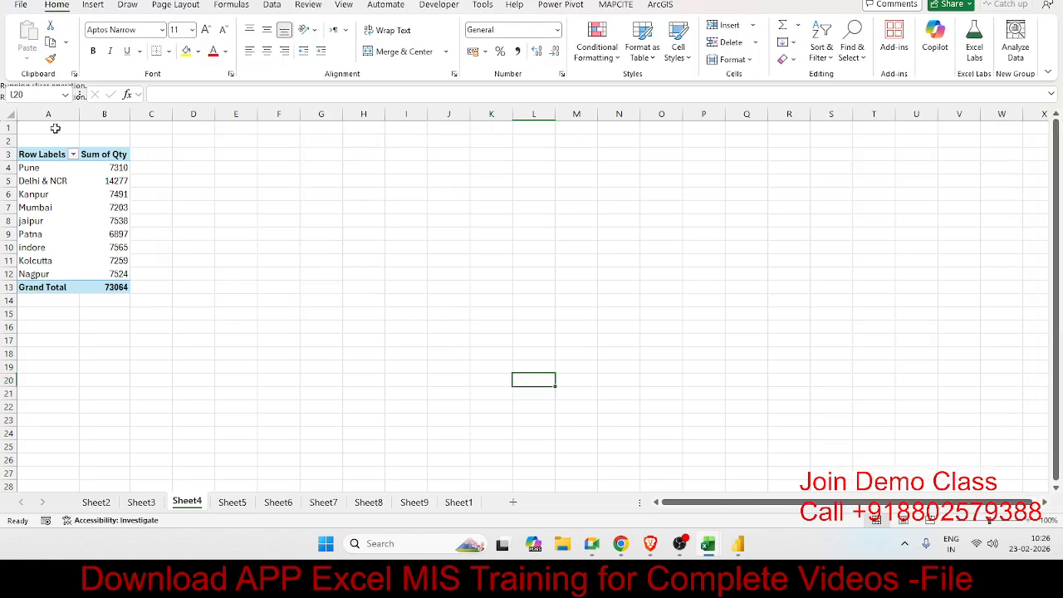
Review the chart types offered for a pivot chart of the Sheet4 pivot table and cancel without inserting one.
left_click(107, 191)
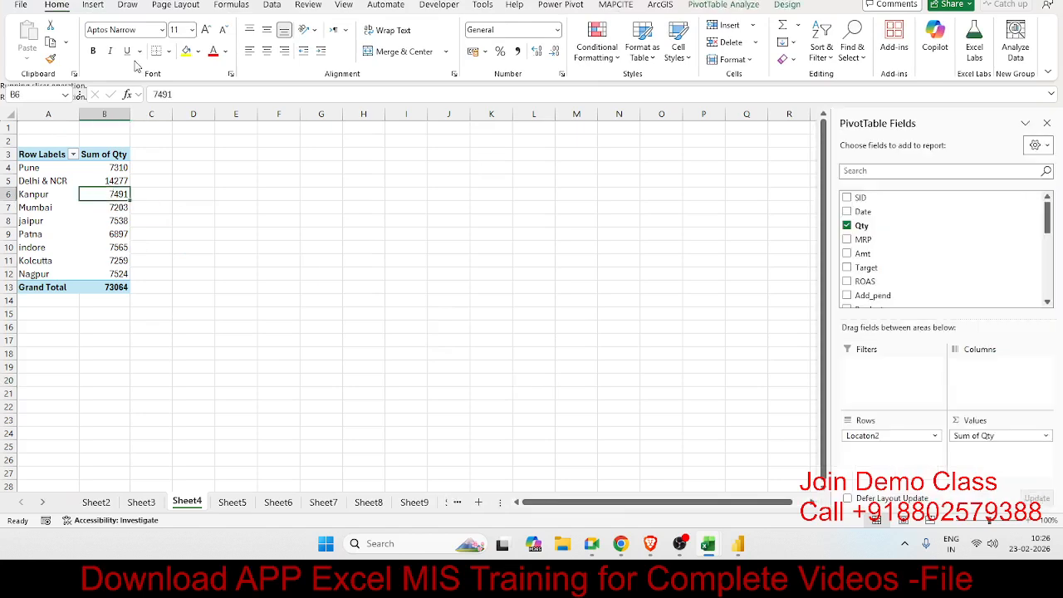
left_click(94, 5)
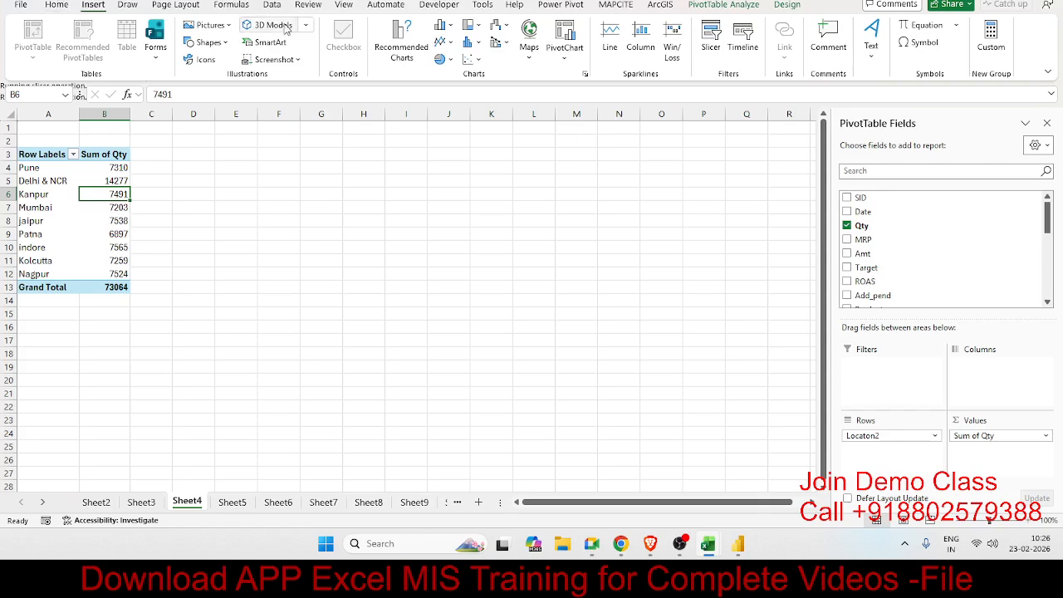
left_click(723, 5)
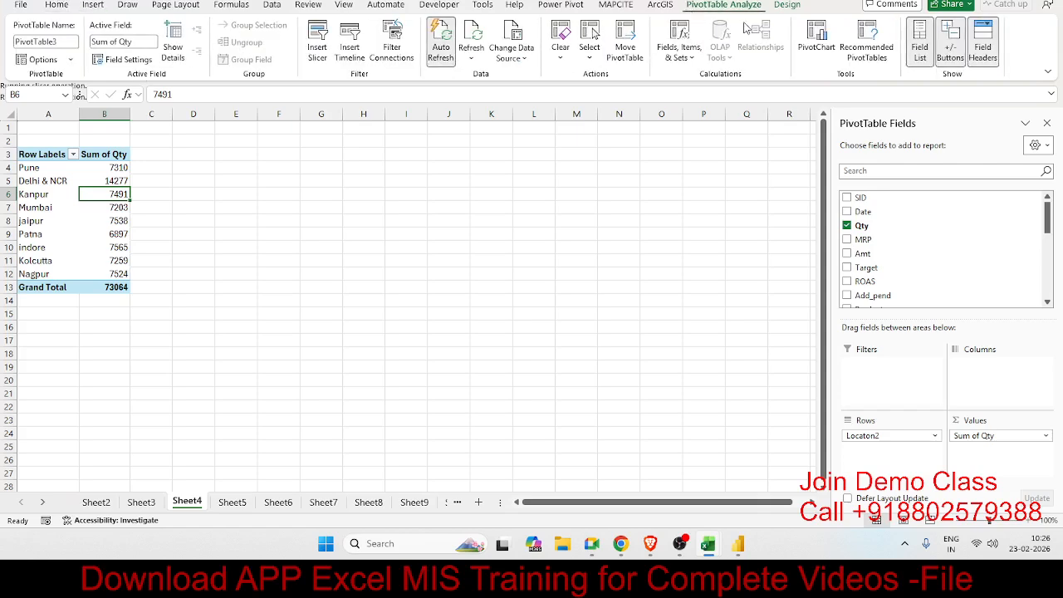
left_click(811, 50)
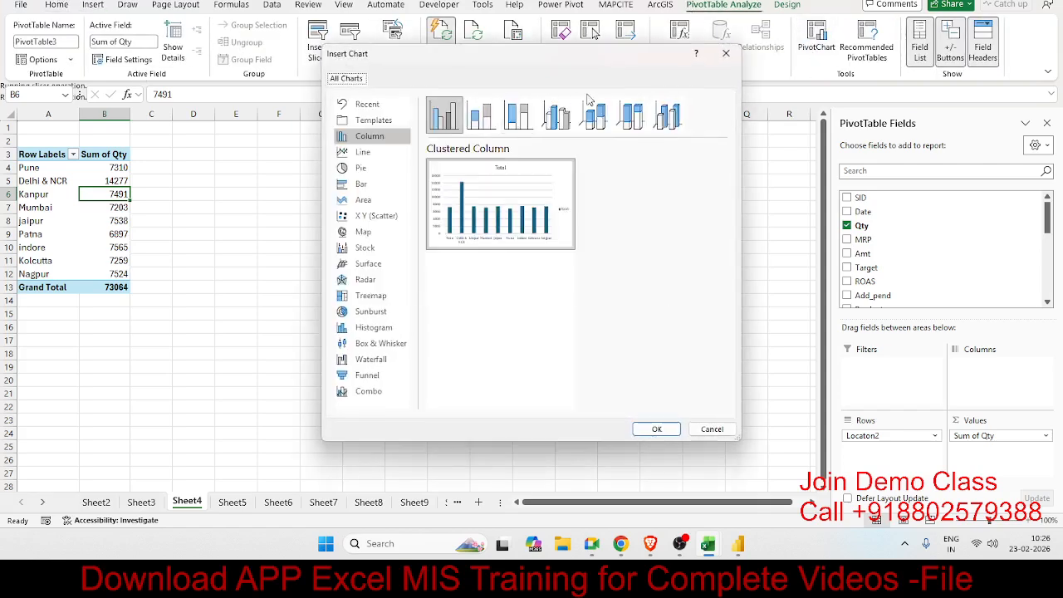
left_click(694, 432)
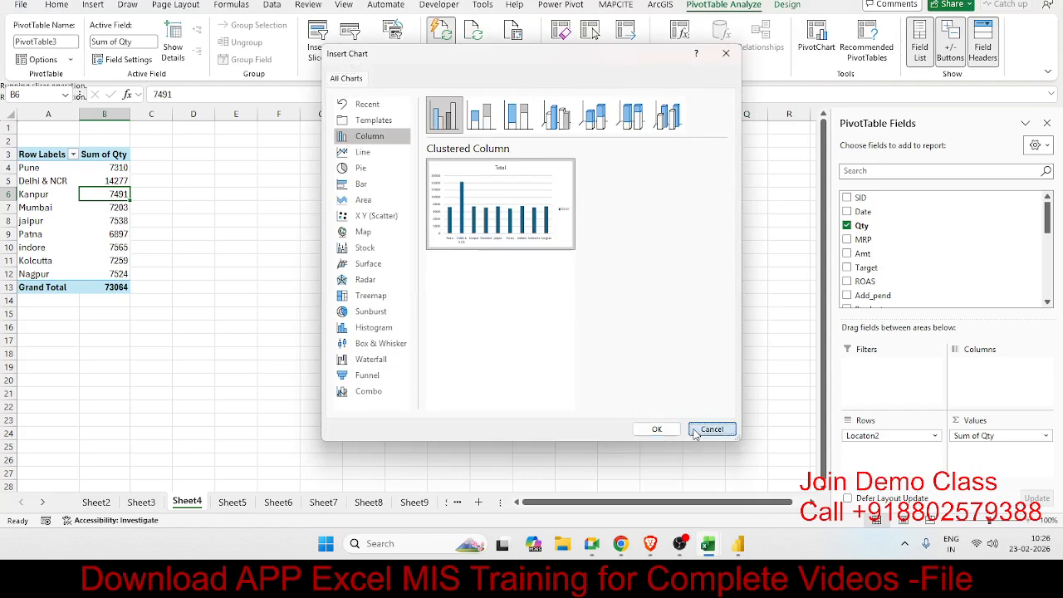
Look over the Sheet2 pivot table, switch to Sheet3 and examine the Move PivotTable placement options, cancelling without moving the table.
left_click(96, 502)
left_click(153, 266)
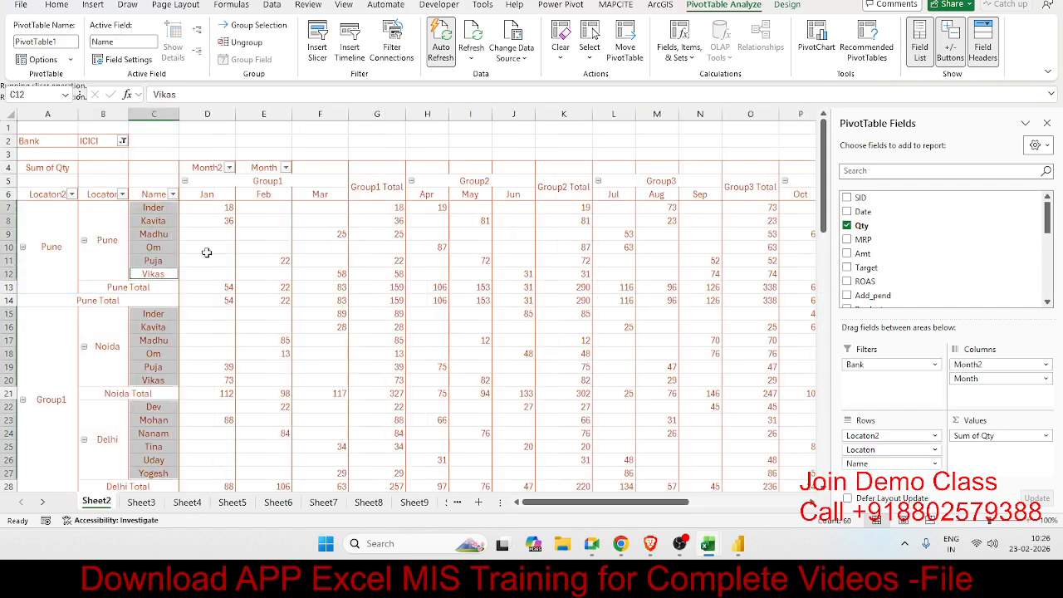
left_click(280, 258)
left_click(475, 286)
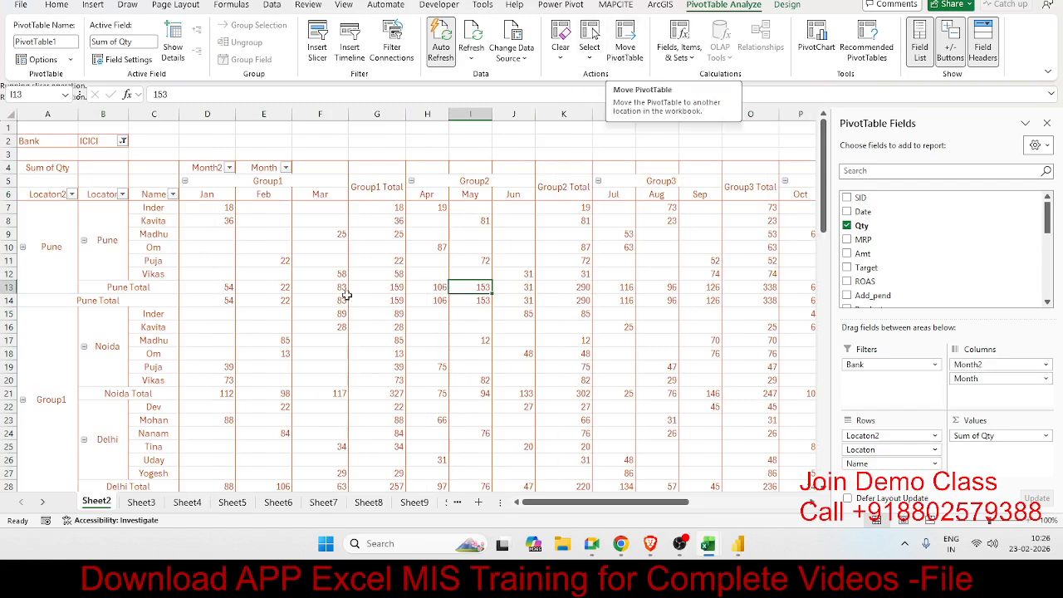
left_click(141, 502)
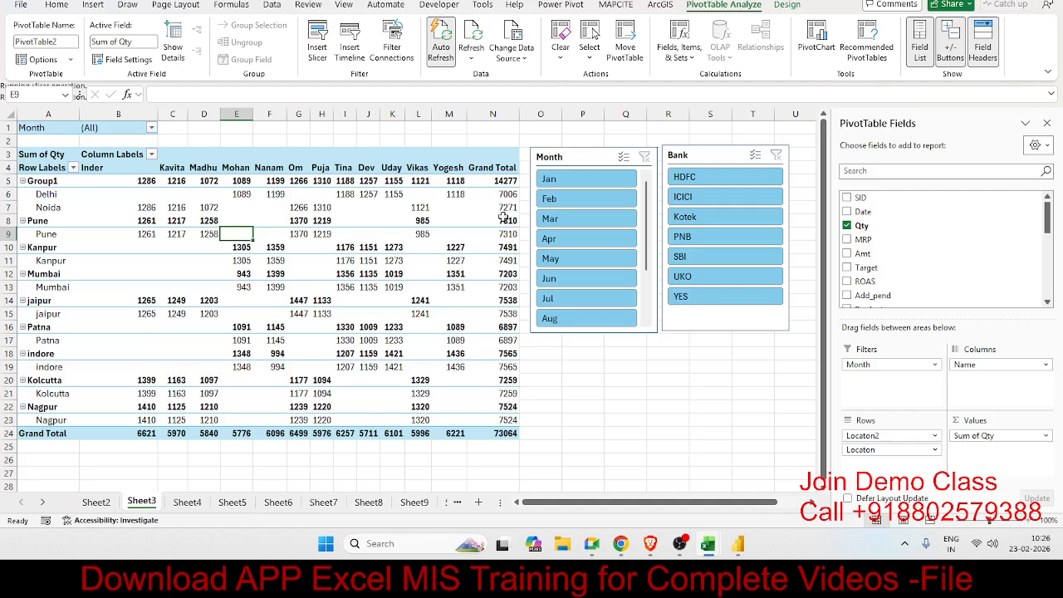
left_click(625, 43)
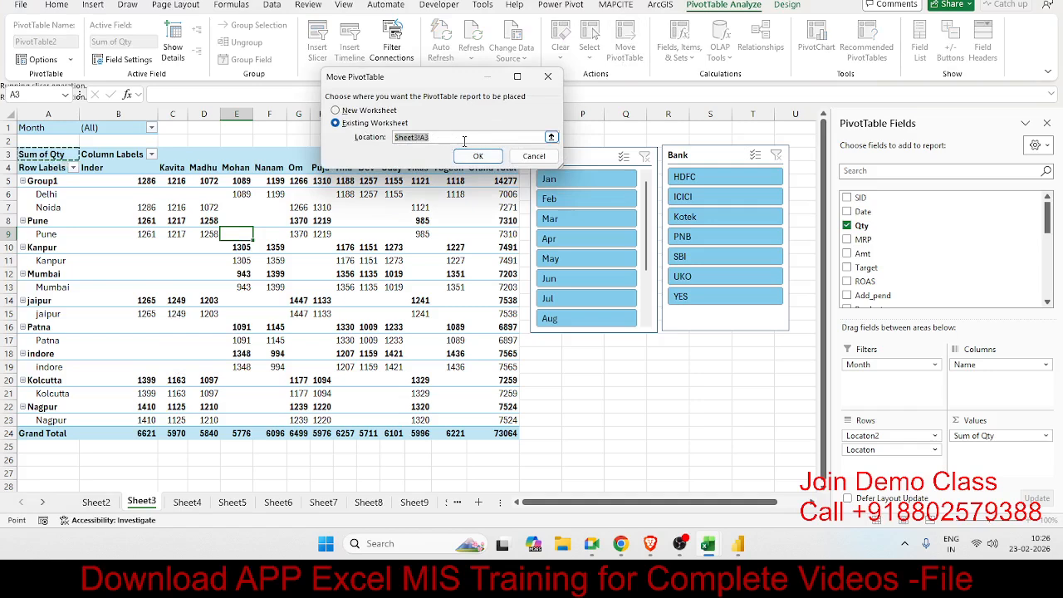
left_click(528, 157)
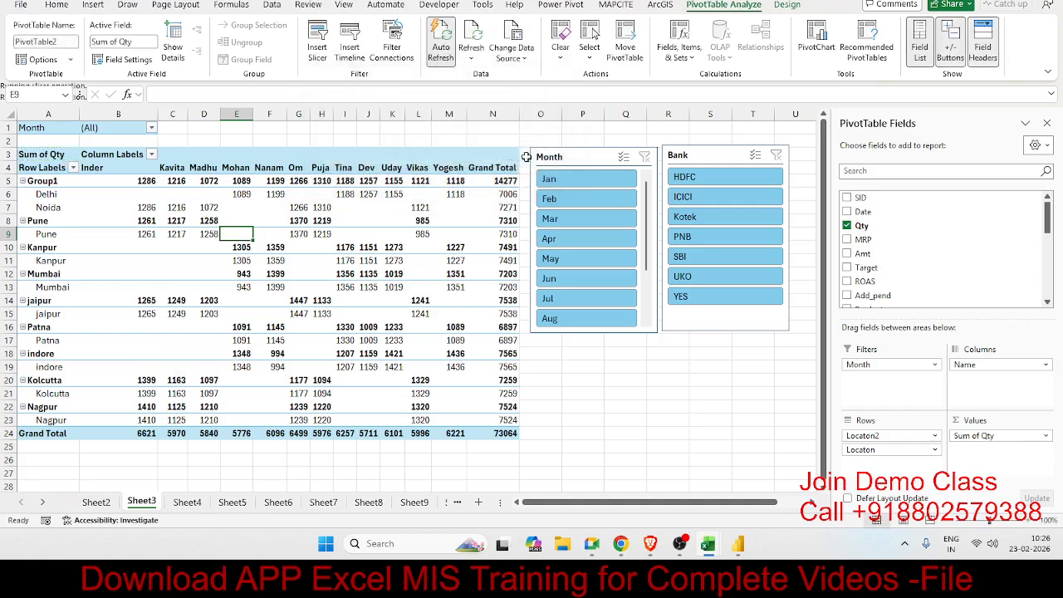
Select the entire Sheet3 pivot table, only its values, its labels and values together, and its values again.
left_click(268, 210)
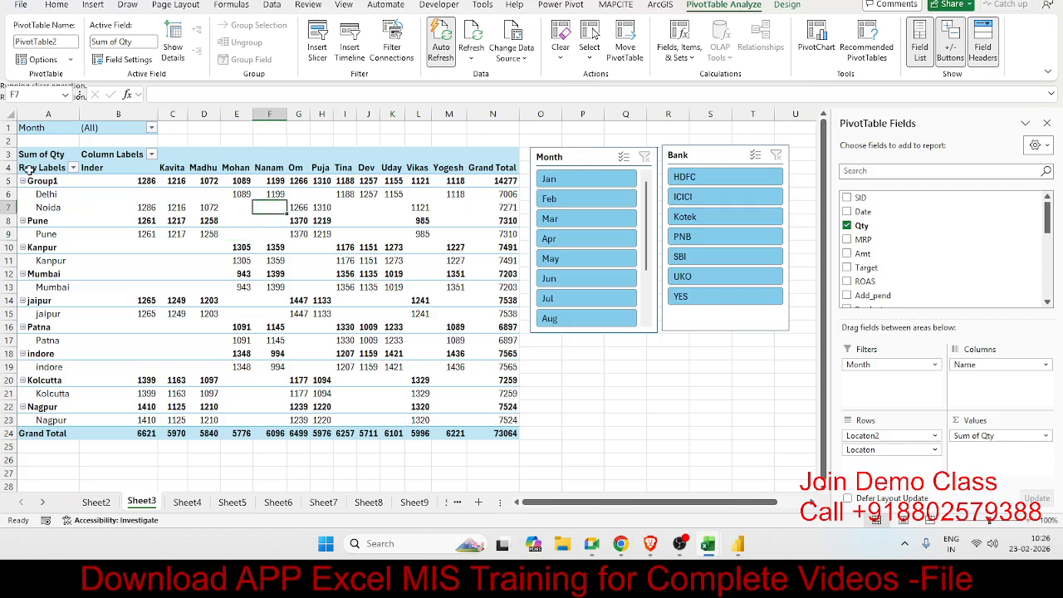
left_click(587, 61)
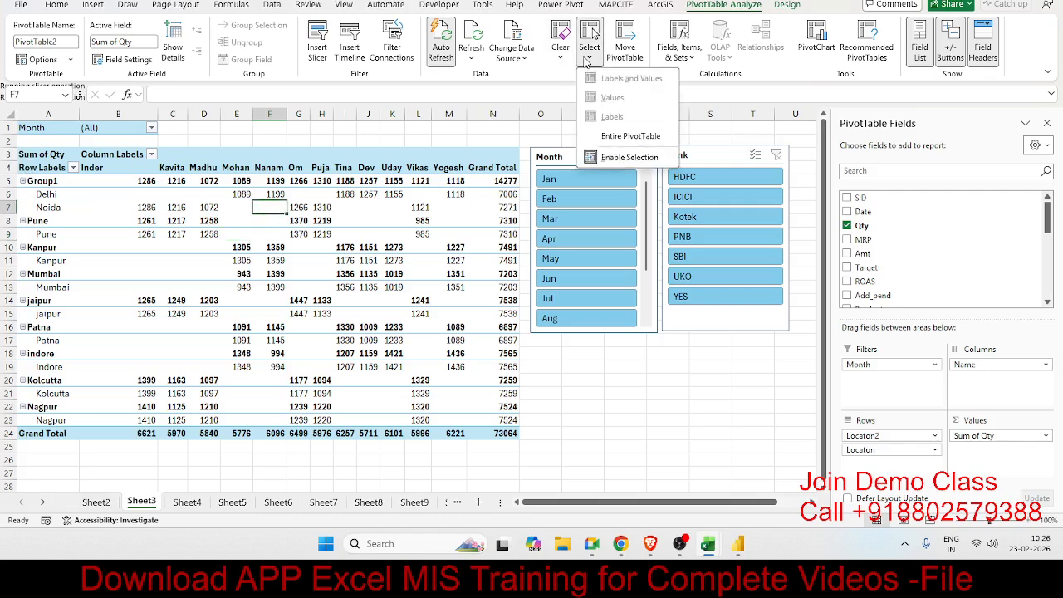
left_click(624, 137)
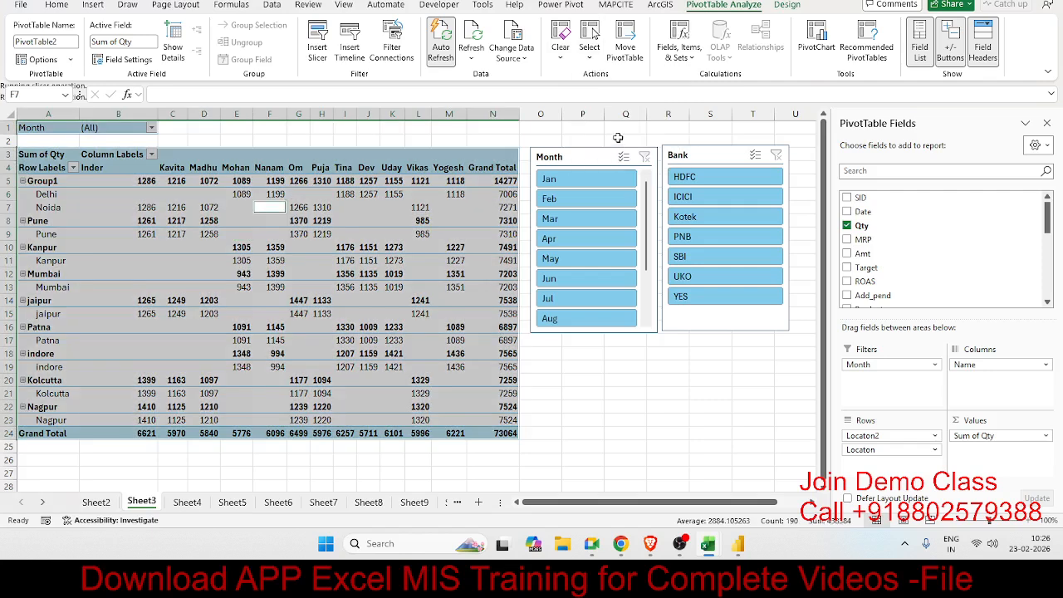
left_click(592, 57)
left_click(612, 98)
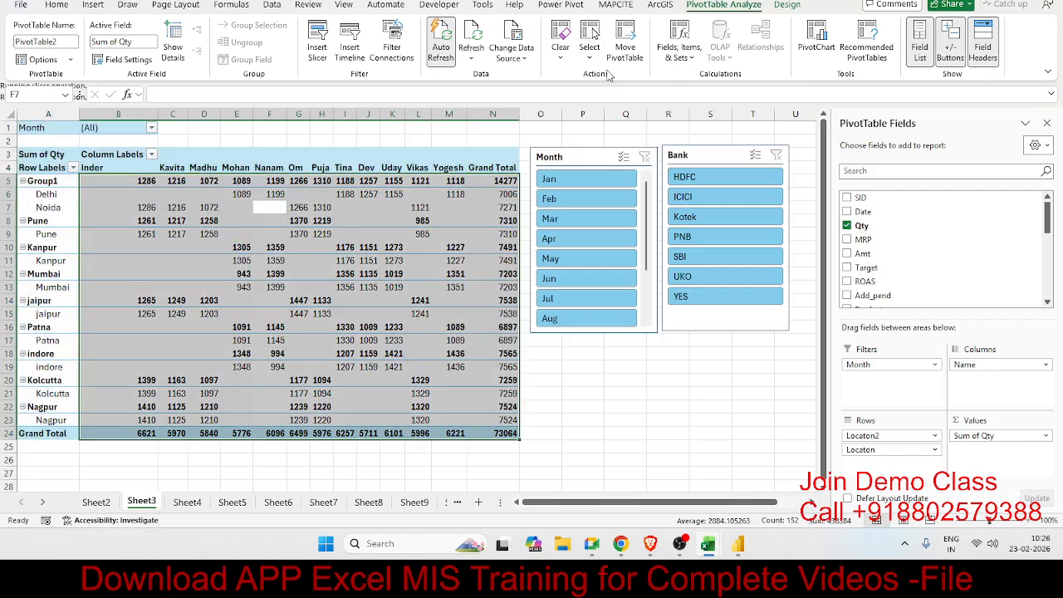
left_click(590, 57)
left_click(599, 78)
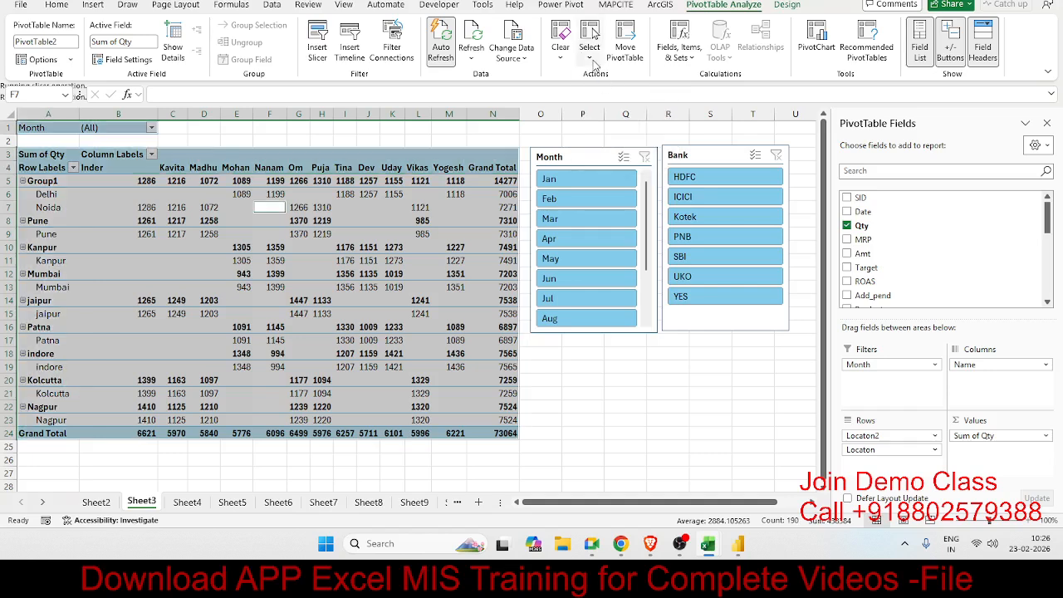
left_click(590, 56)
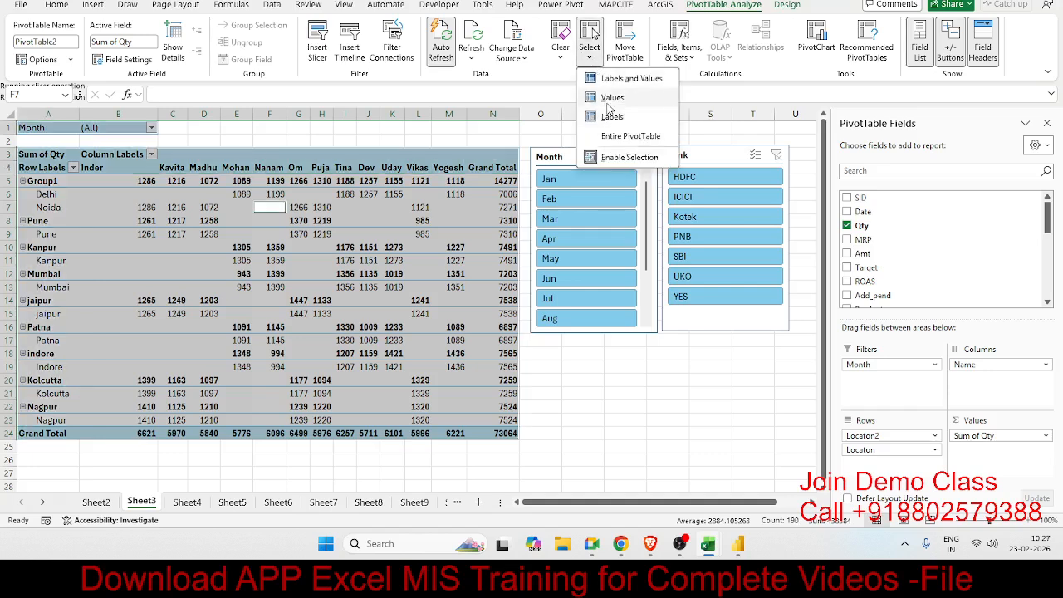
left_click(611, 117)
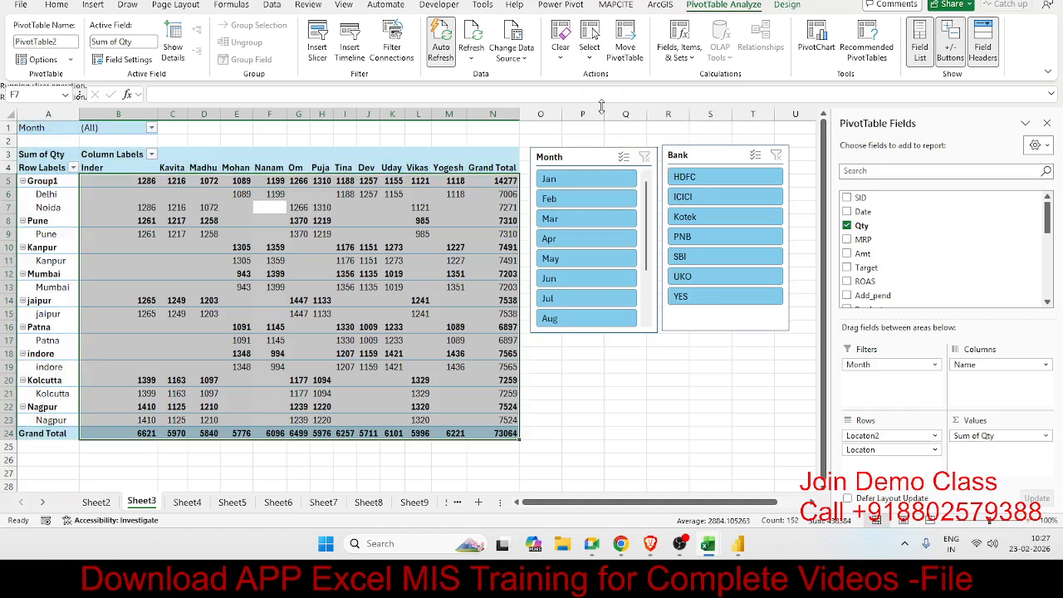
Deselect the values and clear all filters from the Sheet3 pivot table.
left_click(365, 219)
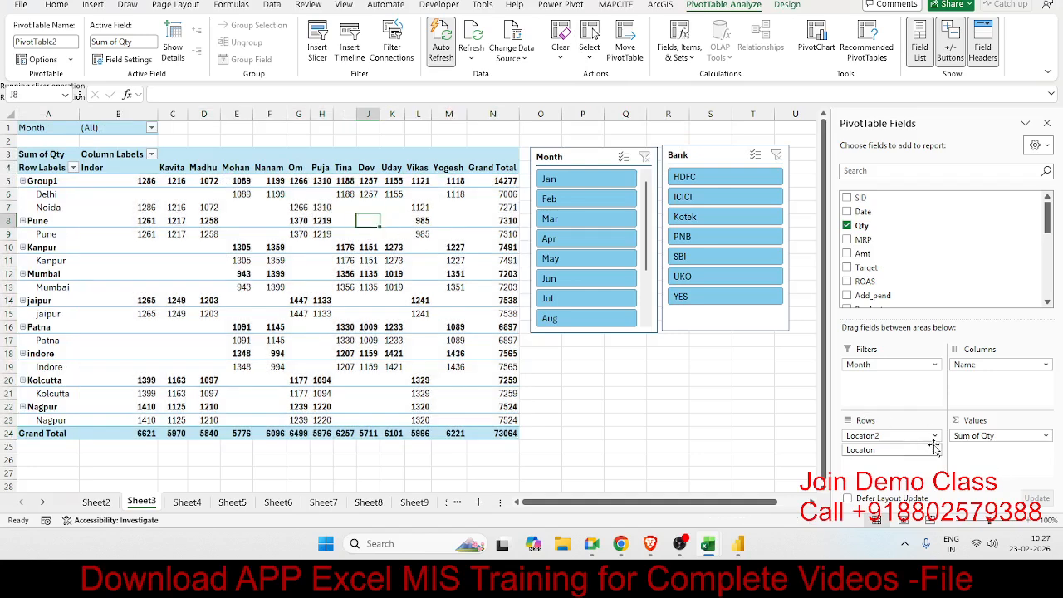
mouse_move(881, 439)
left_mouse_down()
mouse_move(887, 309)
mouse_move(879, 439)
left_mouse_up()
left_click(558, 51)
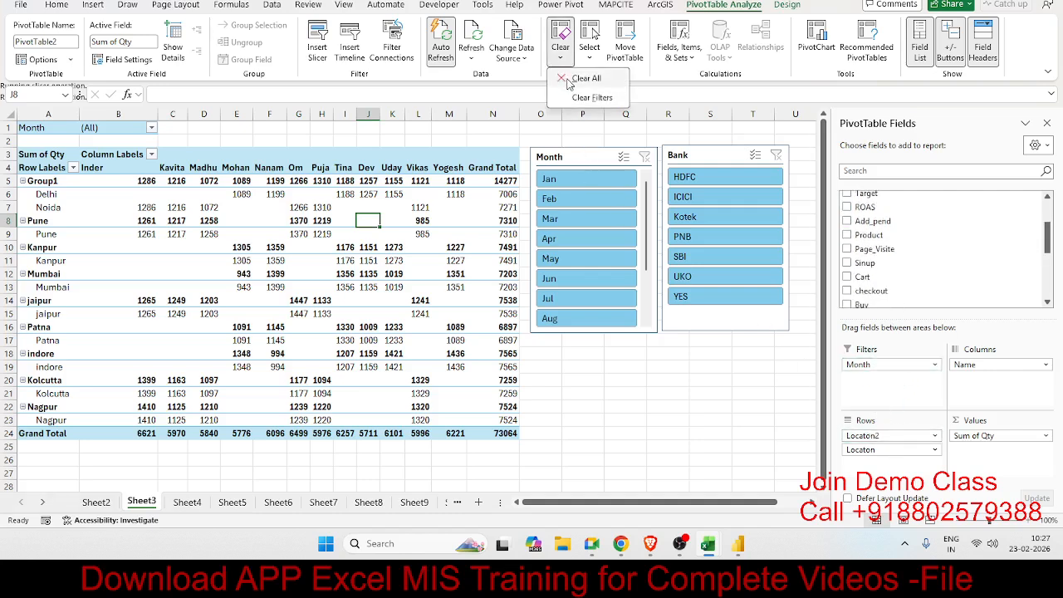
left_click(577, 100)
Clear the whole Sheet3 pivot table, confirming the removal of groupings and calculated fields, and undo the clearing.
left_click(565, 57)
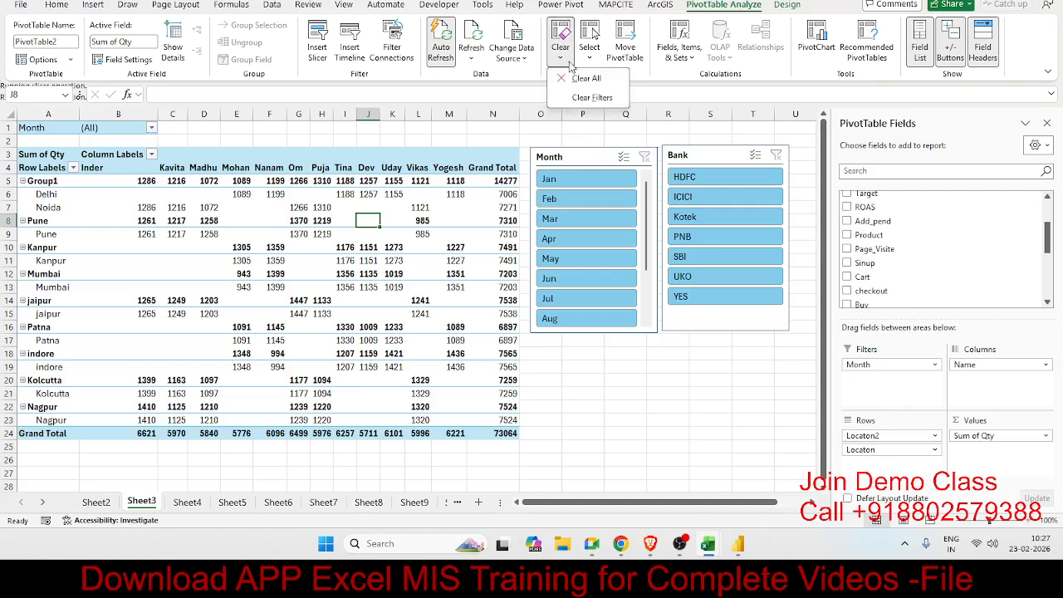
left_click(582, 83)
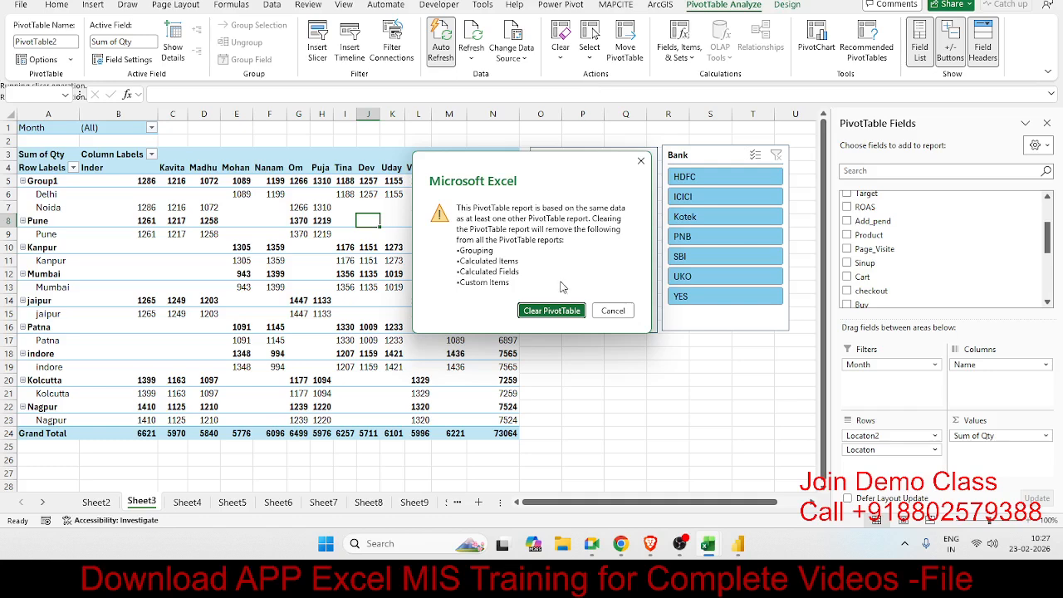
left_click(552, 311)
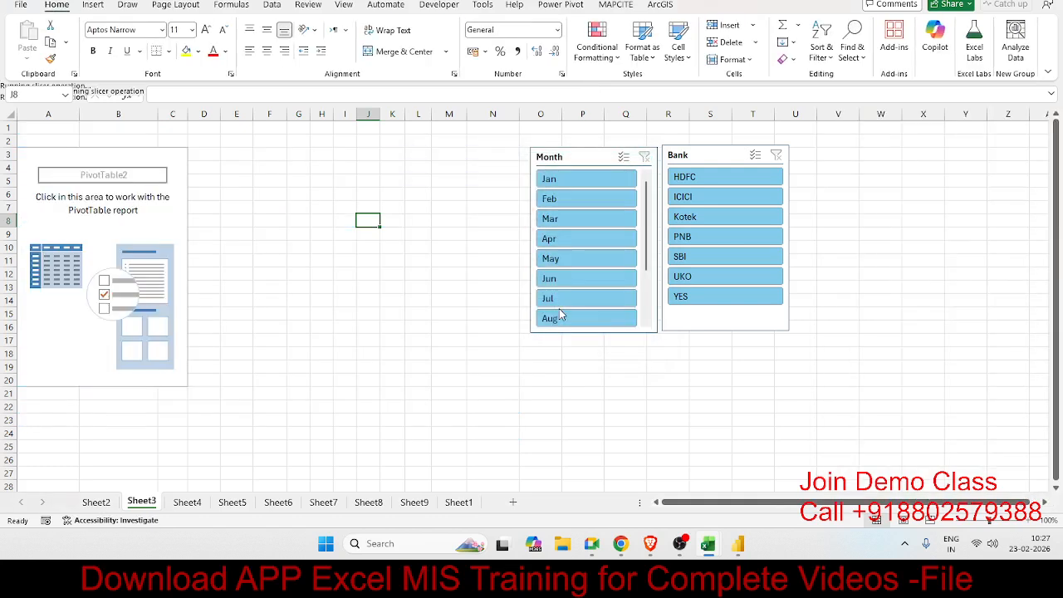
key("ctrl+z")
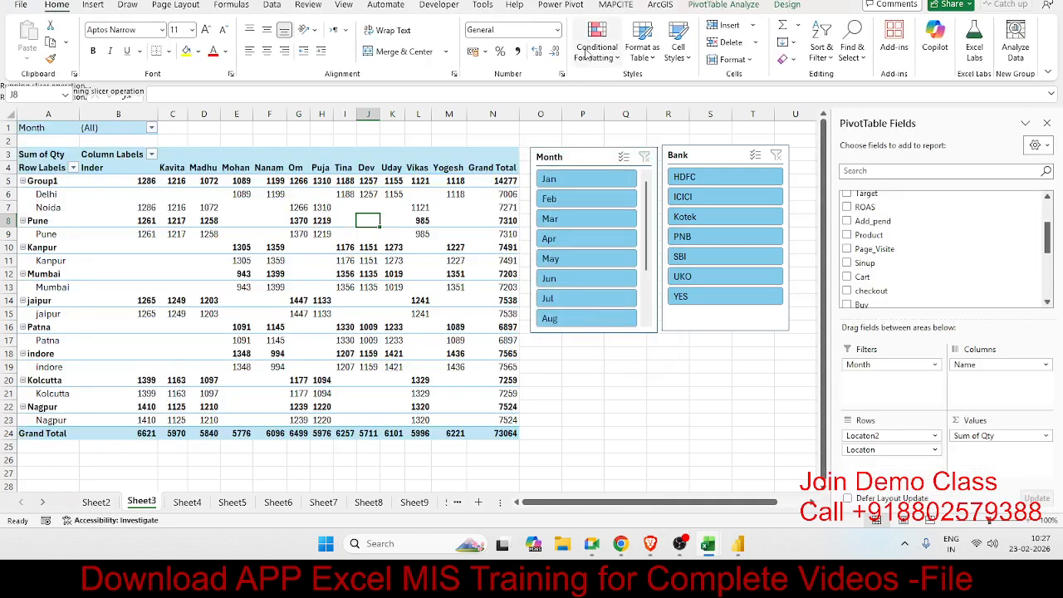
Examine the source data range of the Sheet3 pivot table and cancel without changing it.
left_click(723, 5)
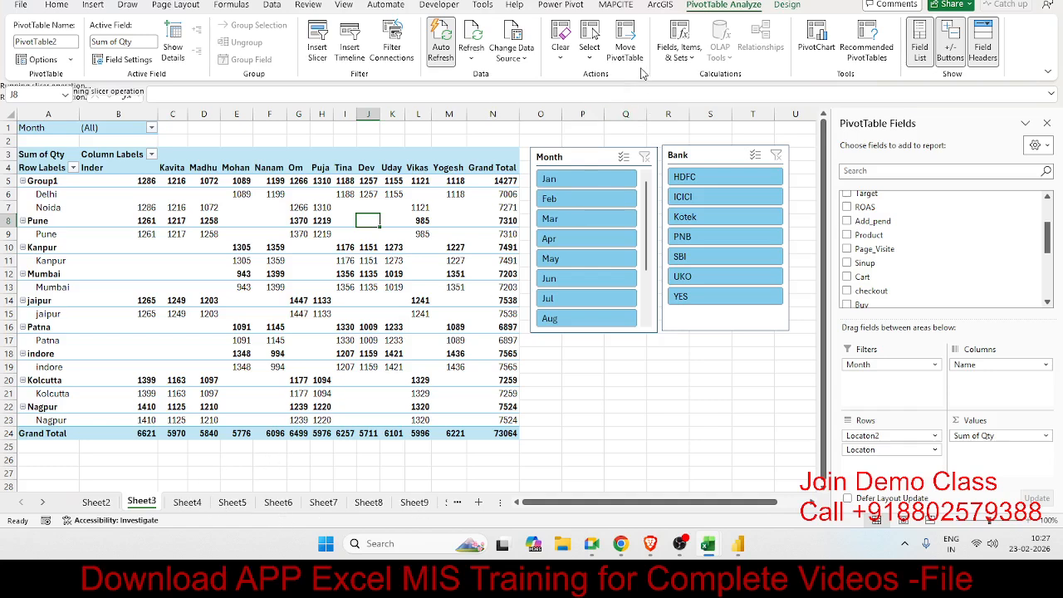
left_click(510, 52)
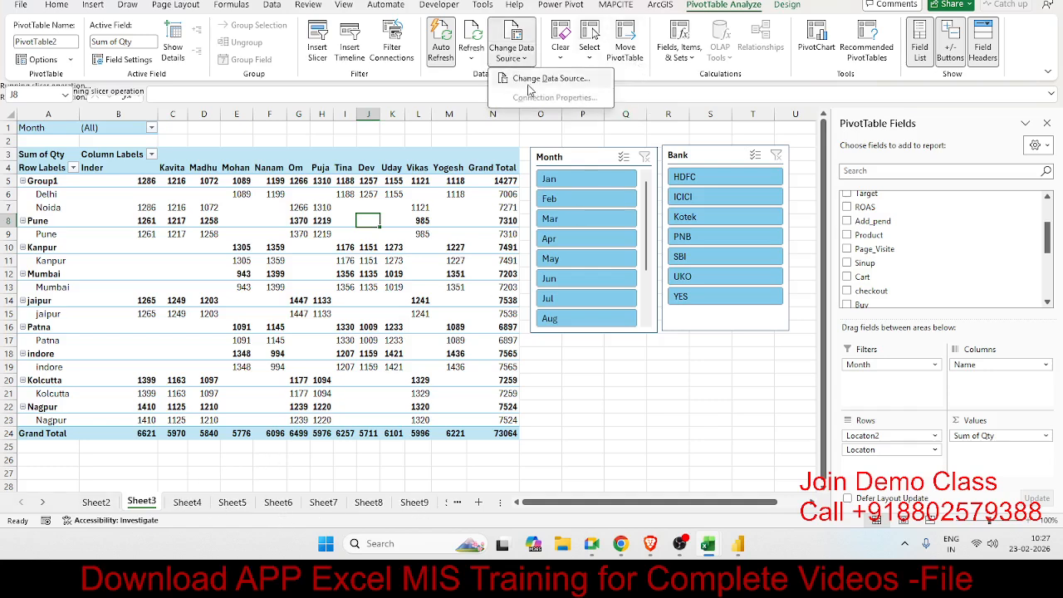
left_click(529, 83)
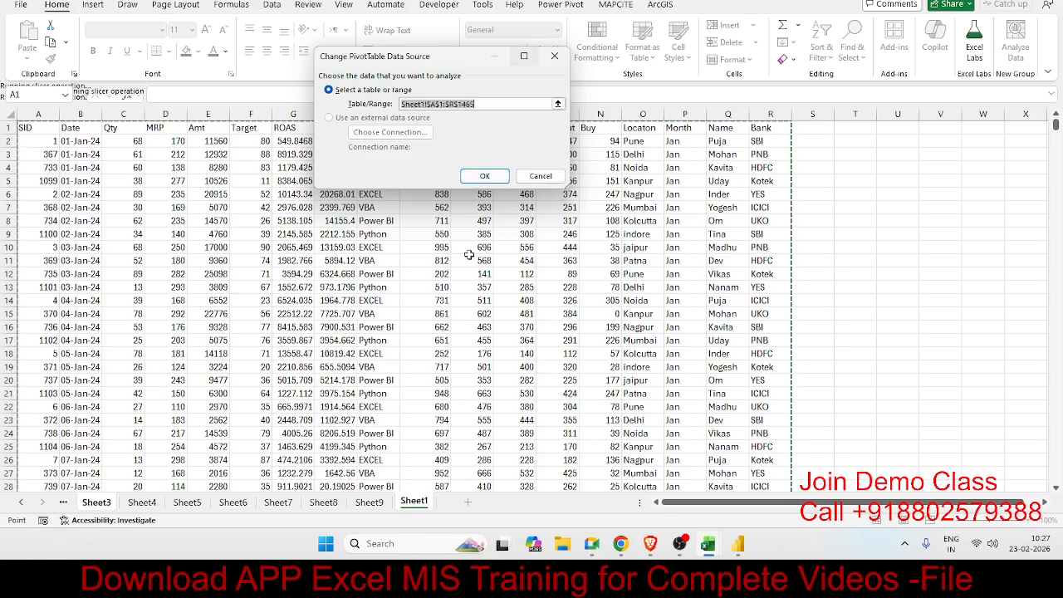
left_click_drag(434, 63, 295, 0)
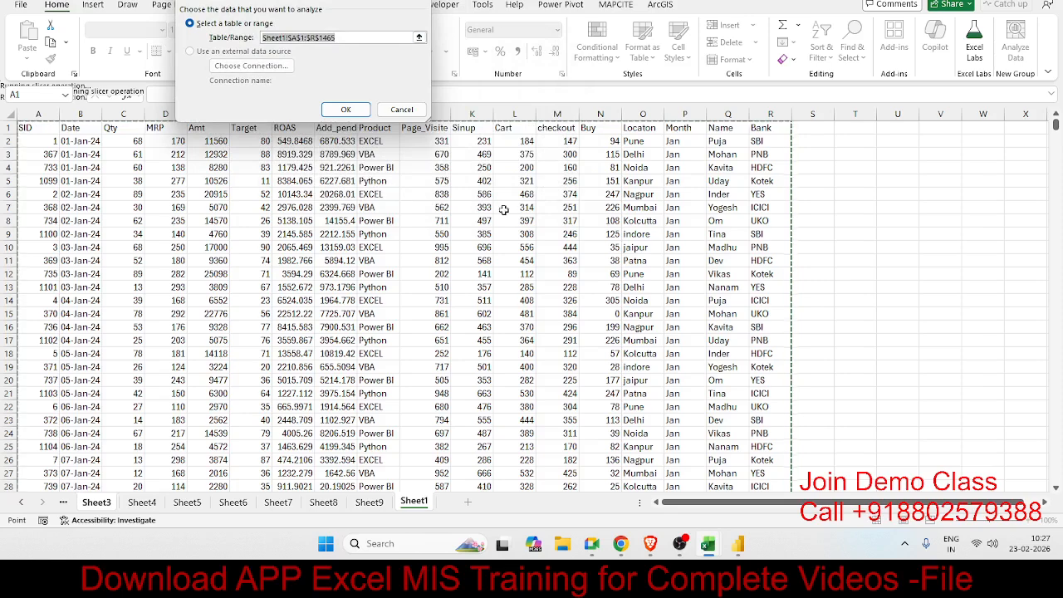
left_click(403, 112)
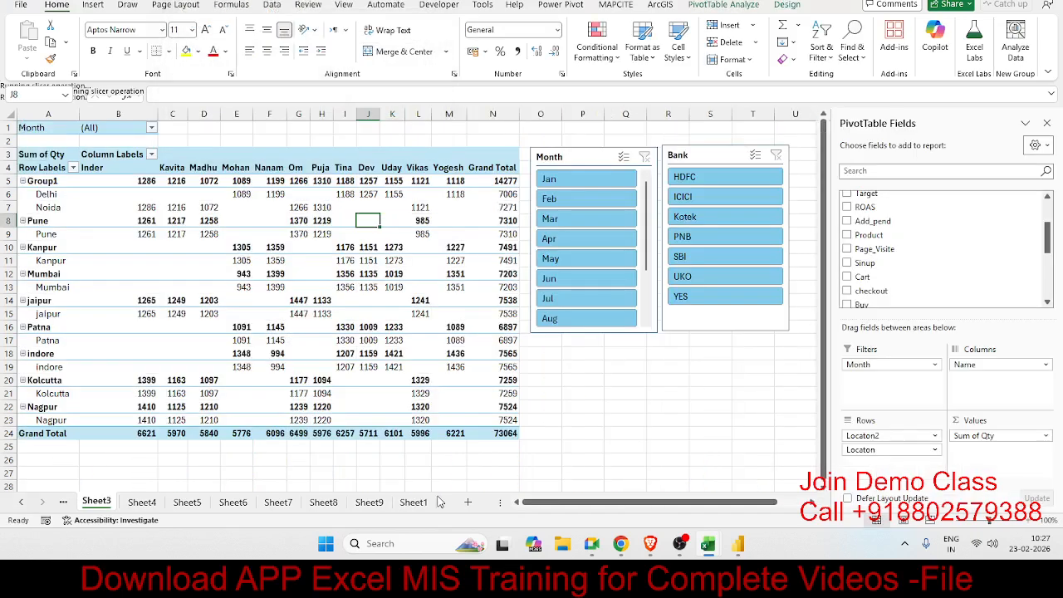
left_click(750, 8)
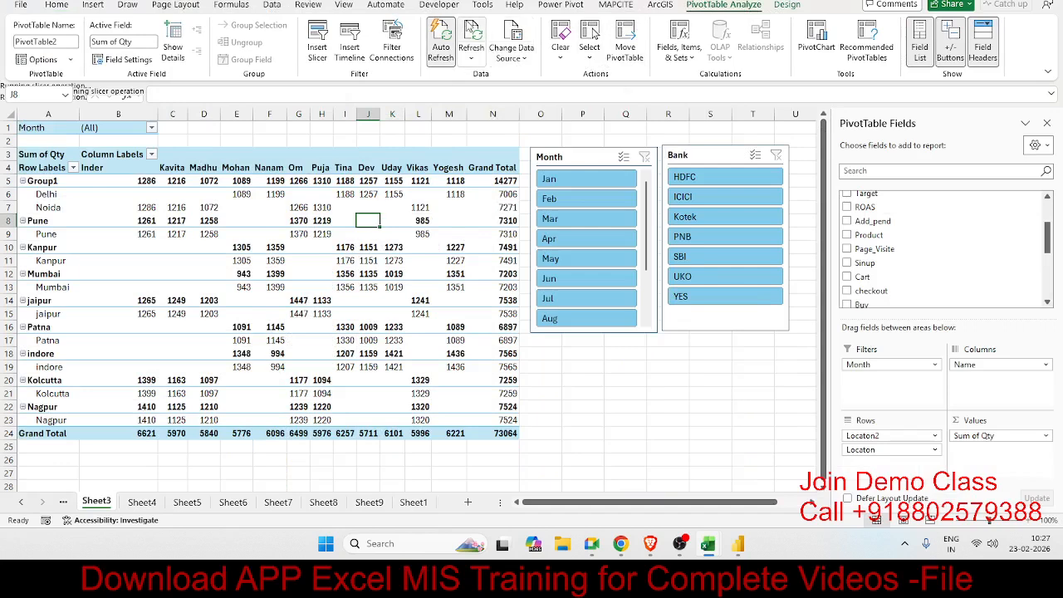
Refresh the Sheet3 pivot table and check which PivotTable option commands are offered for it.
left_click(472, 36)
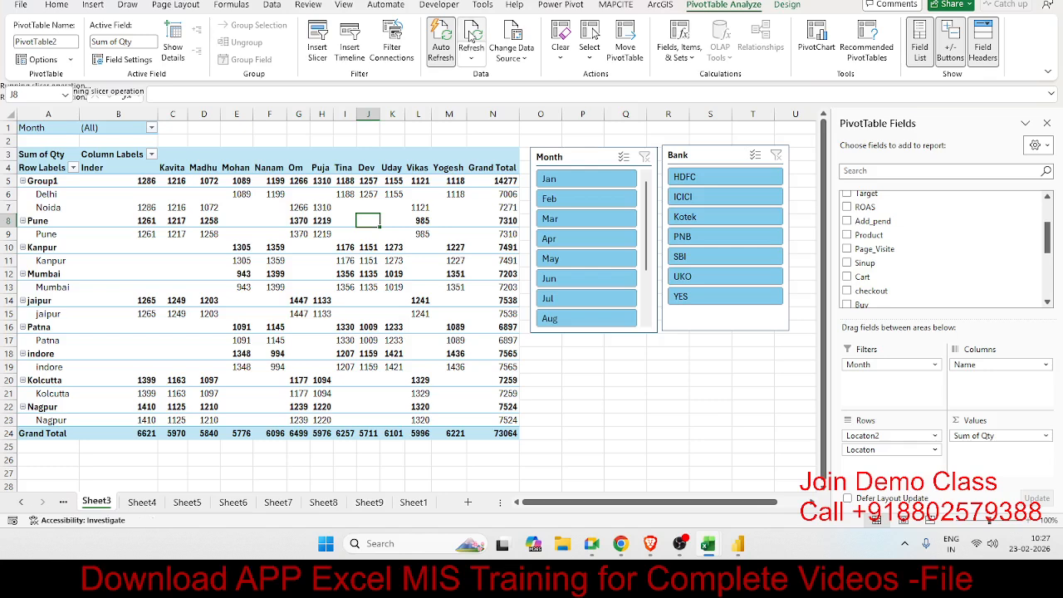
left_click(472, 36)
left_click(299, 247)
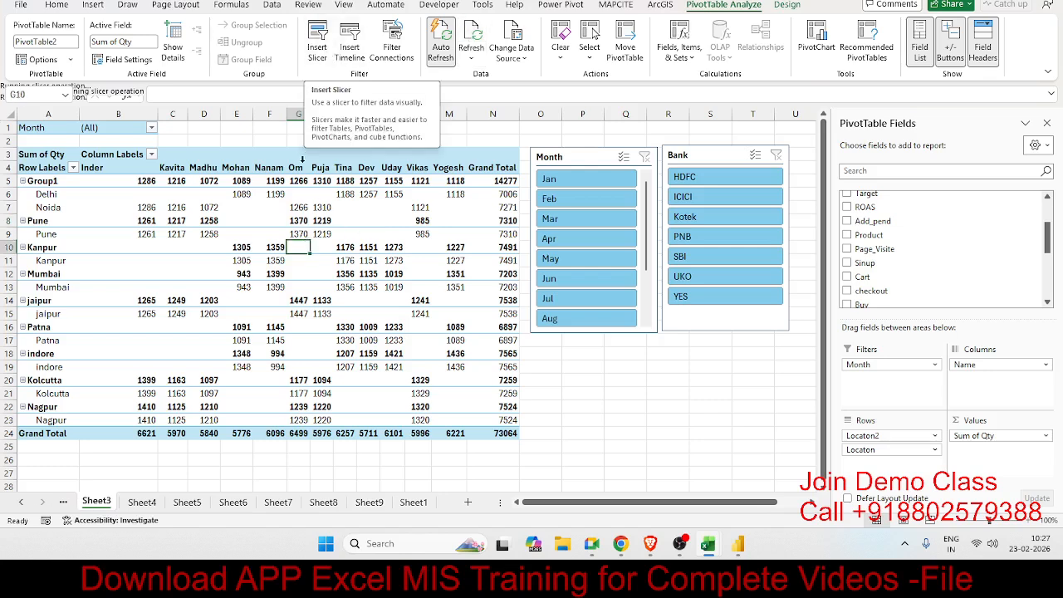
left_click(294, 275)
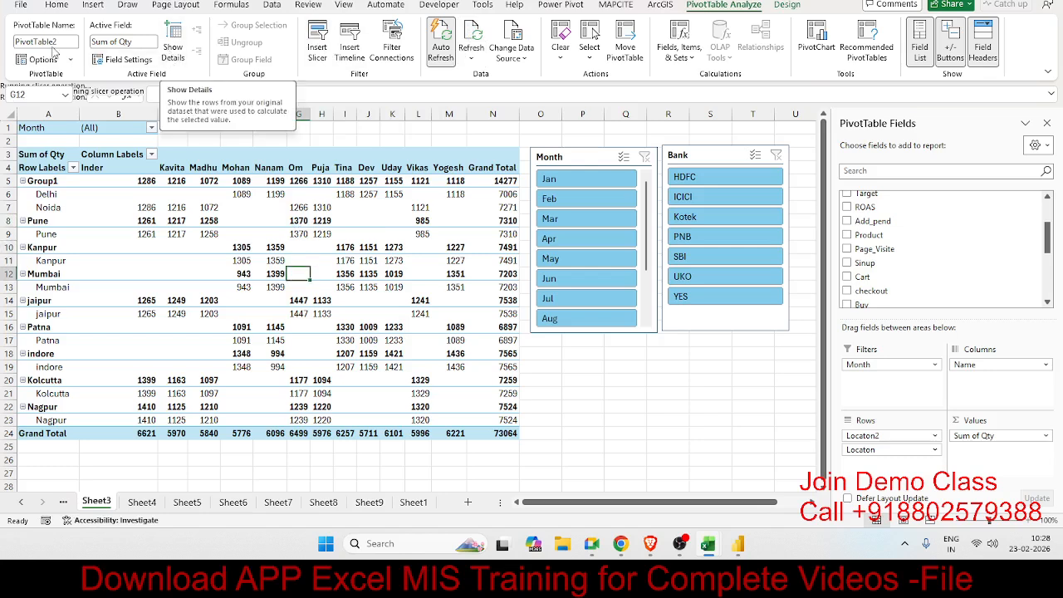
left_click(174, 247)
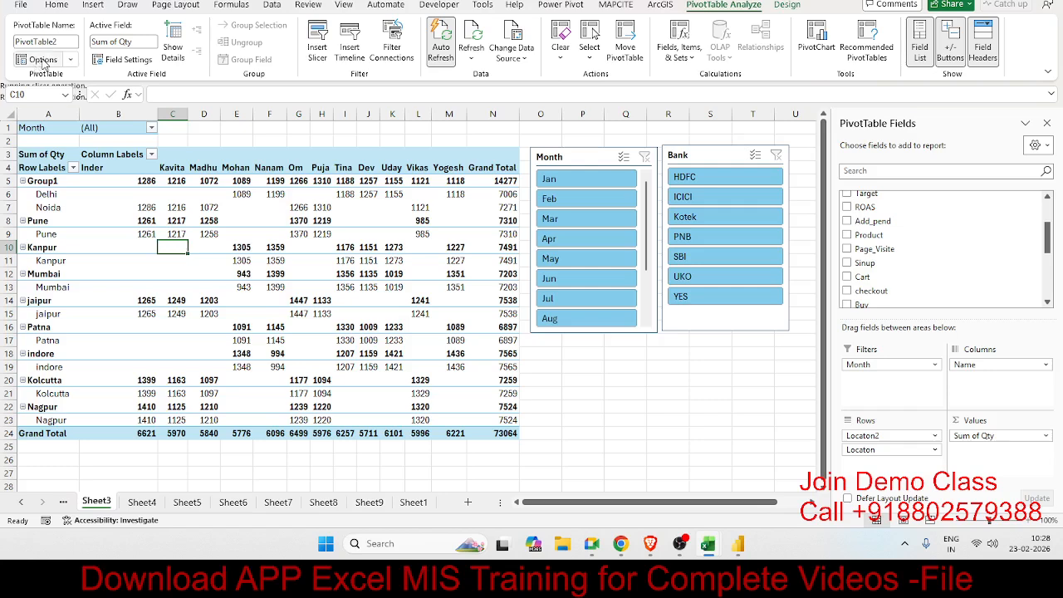
left_click(70, 61)
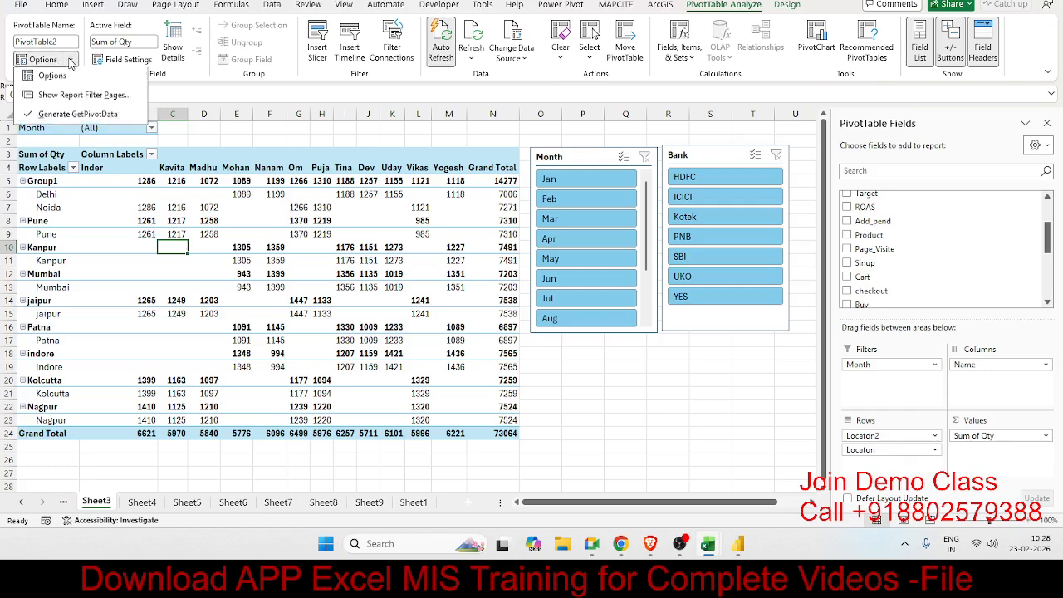
left_click(218, 271)
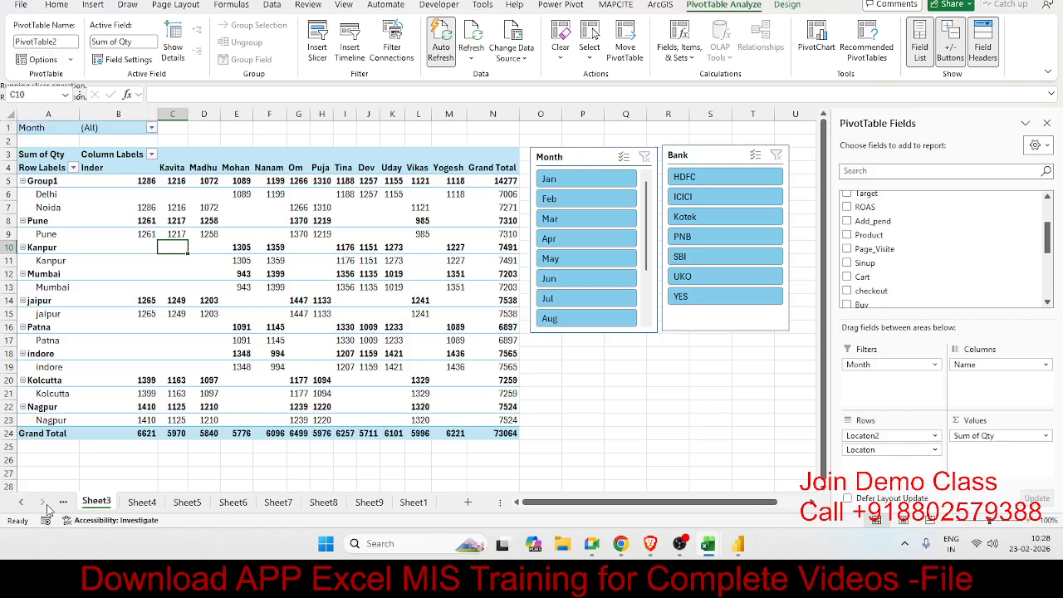
Create a pivot table from the Sheet1 data range $A$1:$R$1465 on a new worksheet.
left_click(323, 502)
left_click(413, 502)
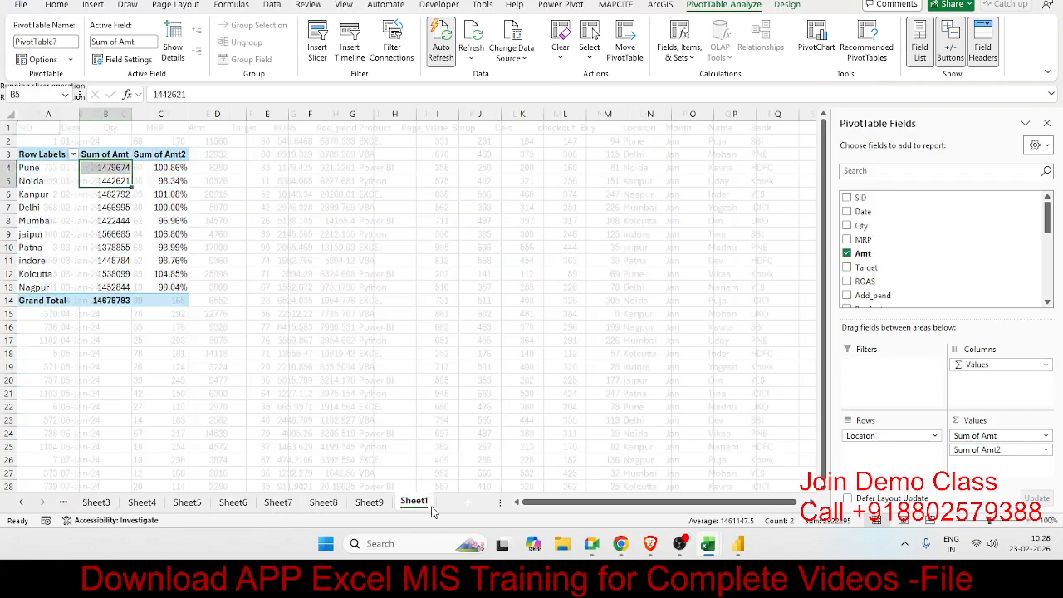
left_click(91, 6)
left_click(34, 37)
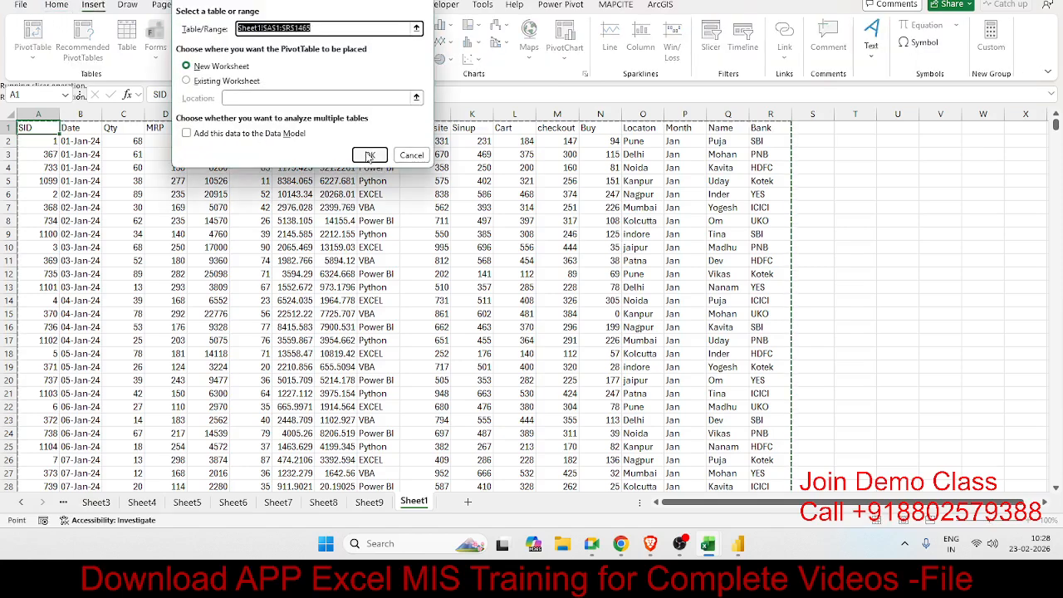
left_click(366, 152)
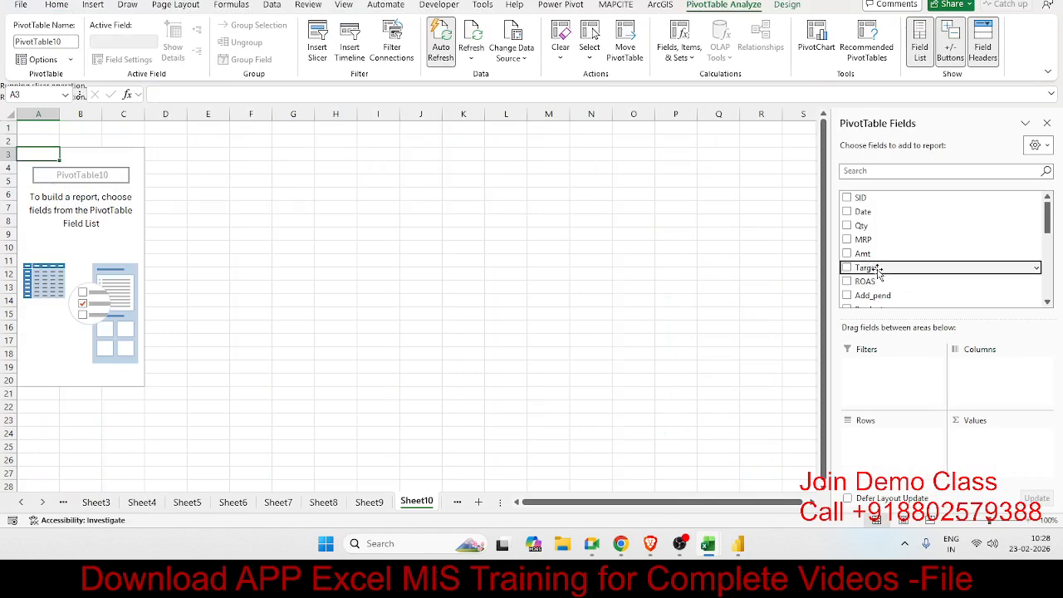
Set Locaton as the row field and the sum of Buy as the values of the new pivot table.
scroll(893, 282, "down", 3)
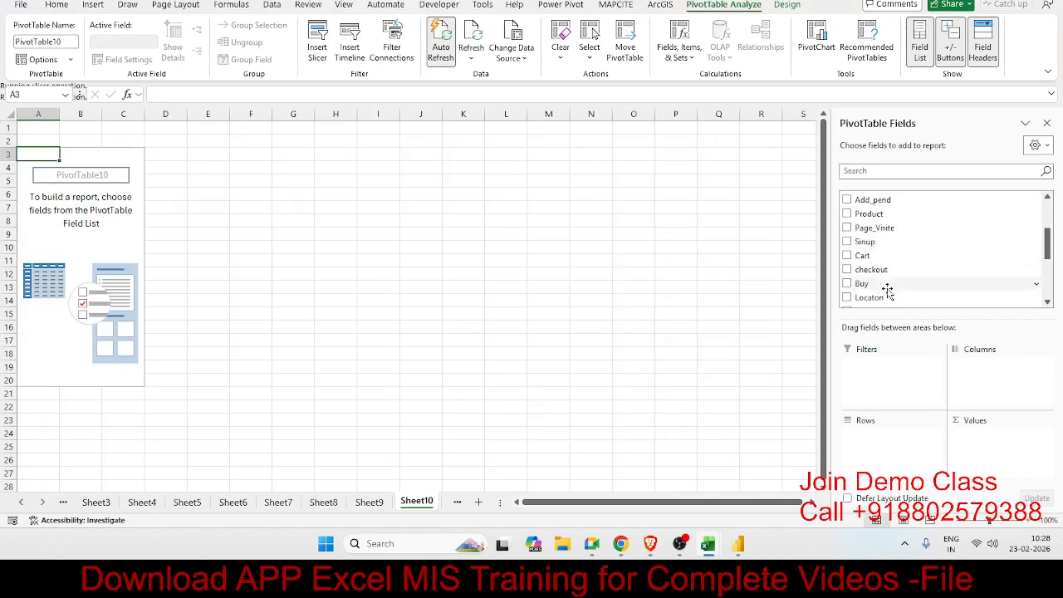
left_click_drag(880, 297, 887, 449)
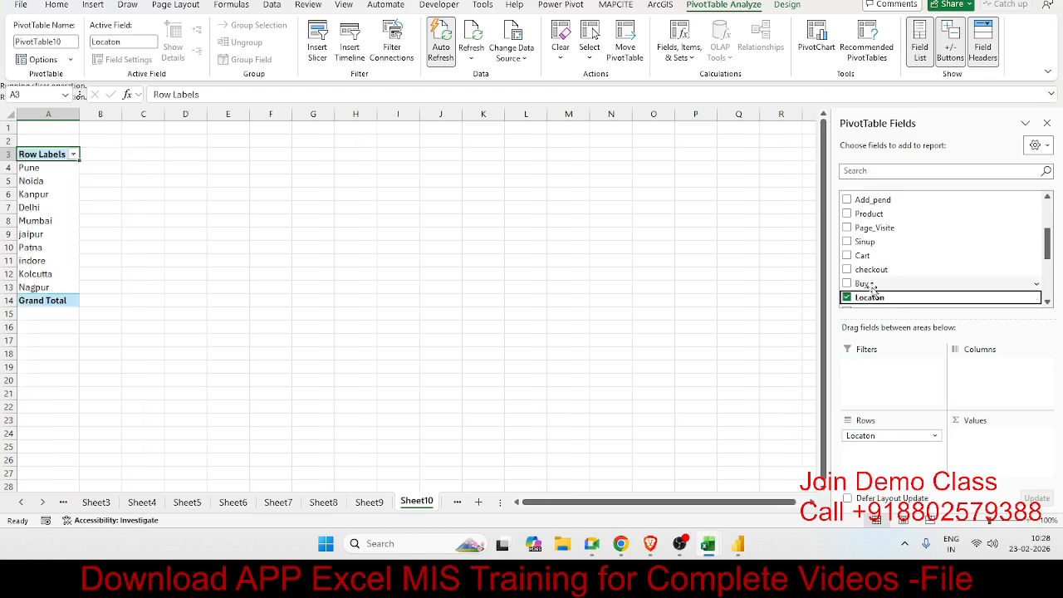
left_click_drag(872, 287, 978, 449)
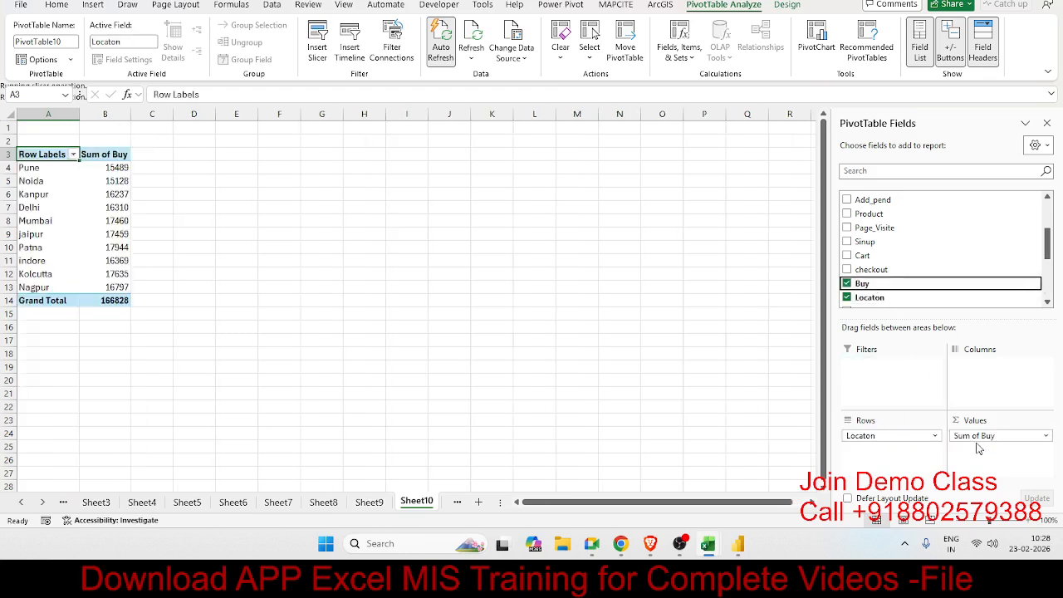
Try Month as the column field of the Sheet10 pivot table and remove it again.
scroll(890, 278, "up", 3)
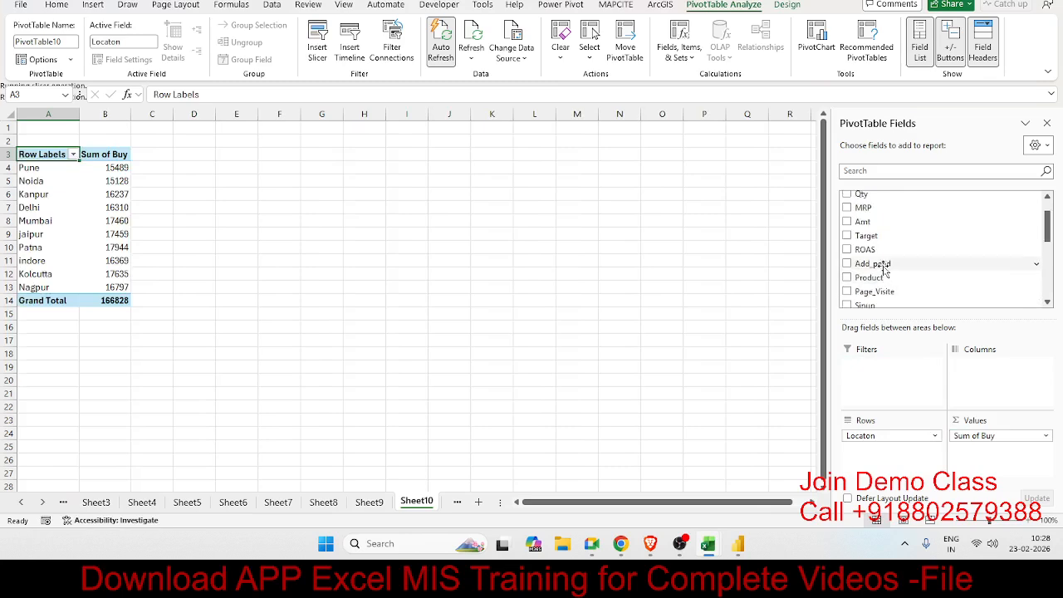
scroll(887, 273, "down", 3)
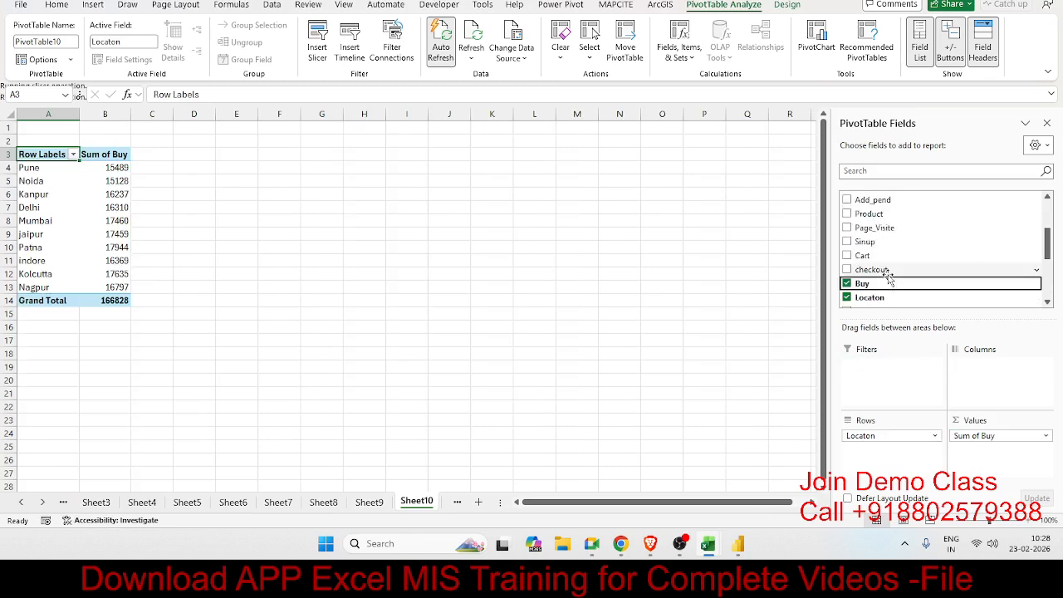
scroll(888, 275, "down", 2)
scroll(887, 276, "down", 1)
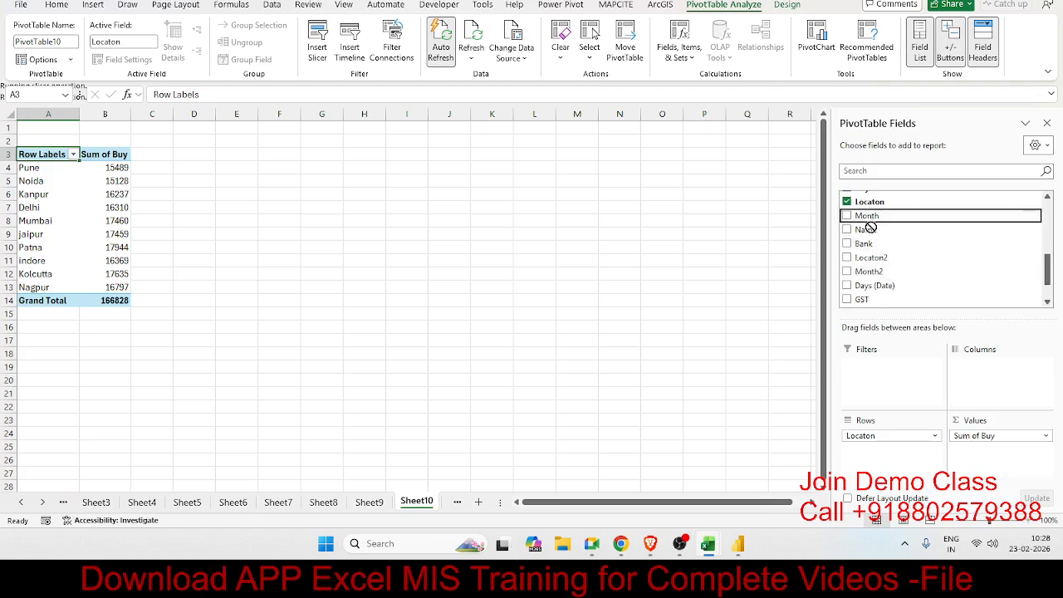
left_click_drag(854, 219, 1001, 378)
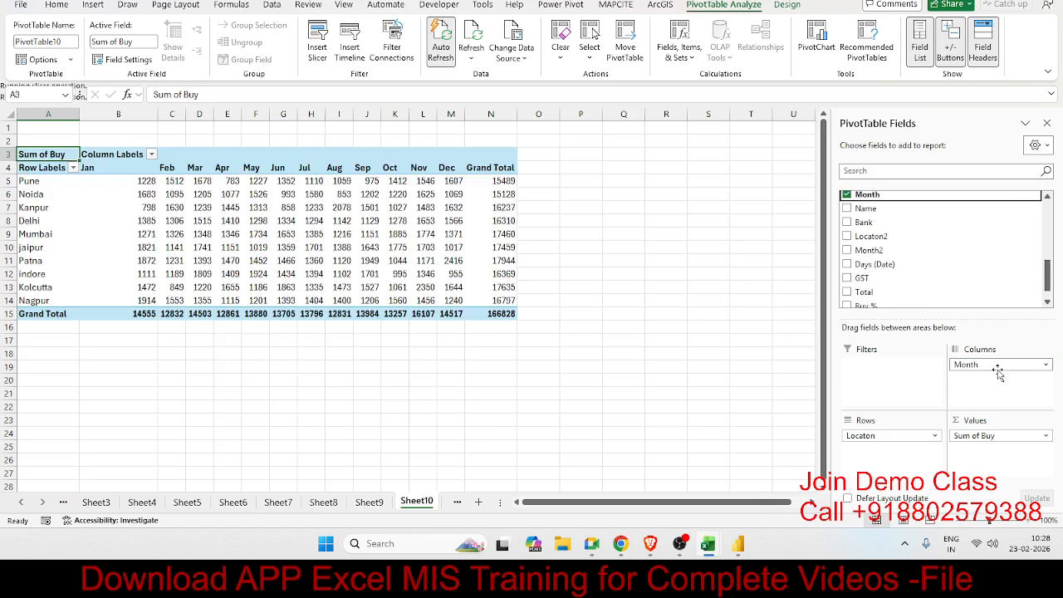
left_click_drag(998, 374, 993, 373)
left_click_drag(941, 303, 934, 299)
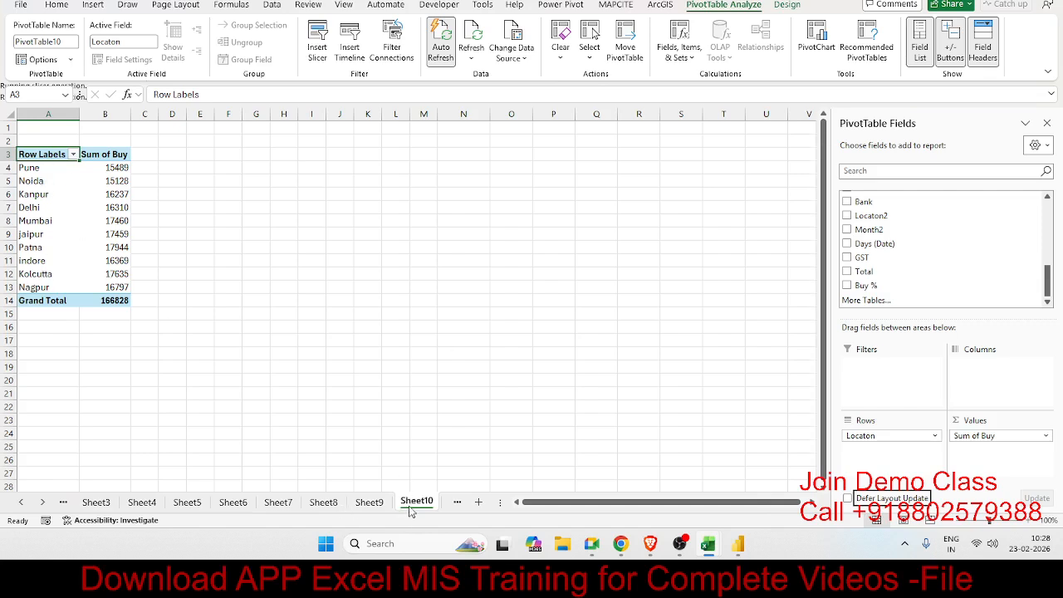
Add Month as the report filter of the Sheet10 pivot table.
scroll(880, 299, "up", 3)
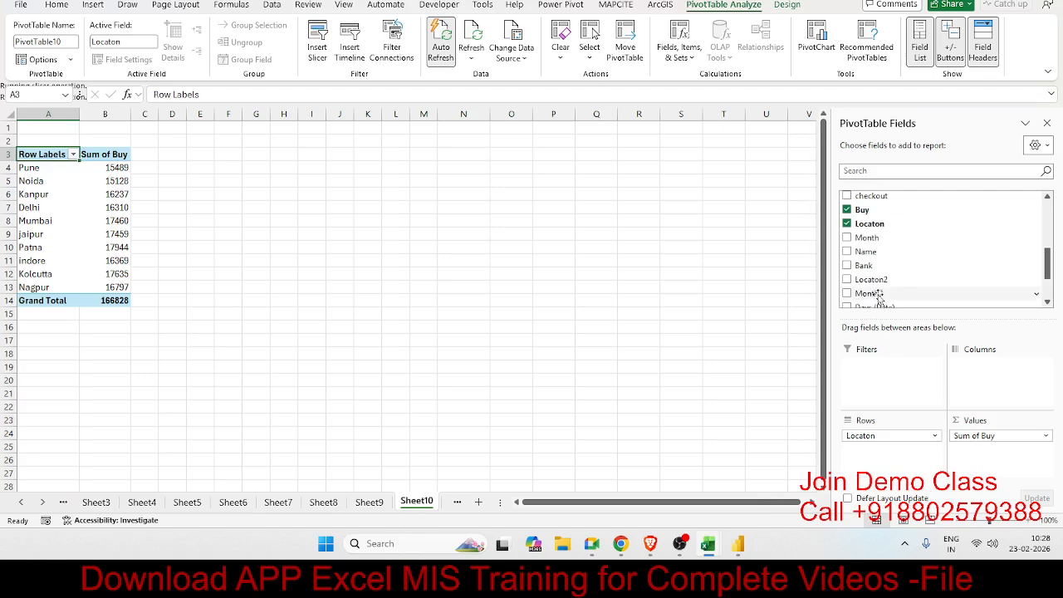
scroll(868, 299, "down", 3)
scroll(885, 300, "up", 2)
scroll(883, 295, "up", 2)
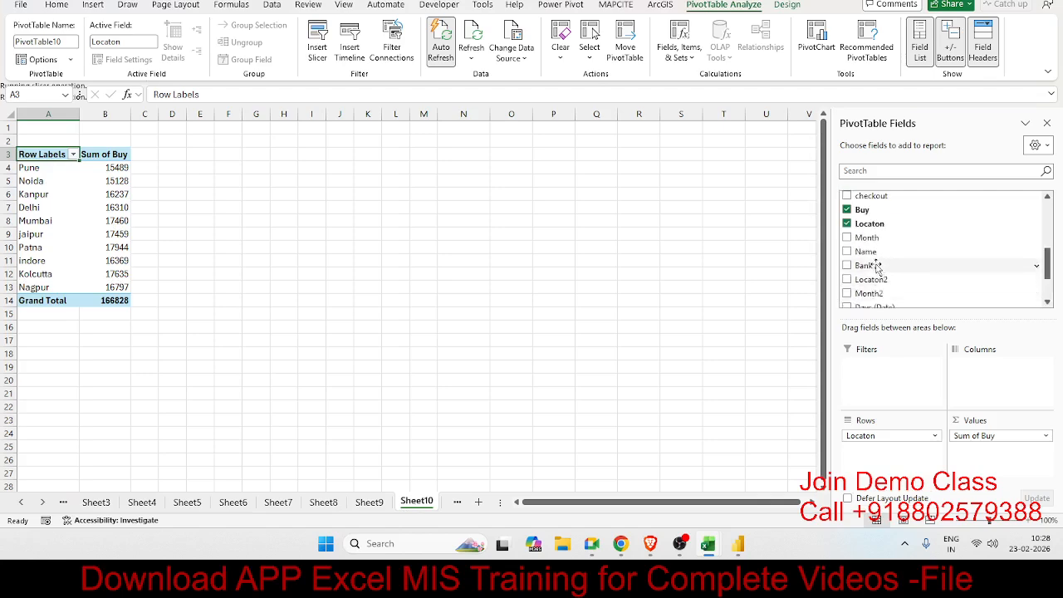
left_click_drag(868, 228, 889, 366)
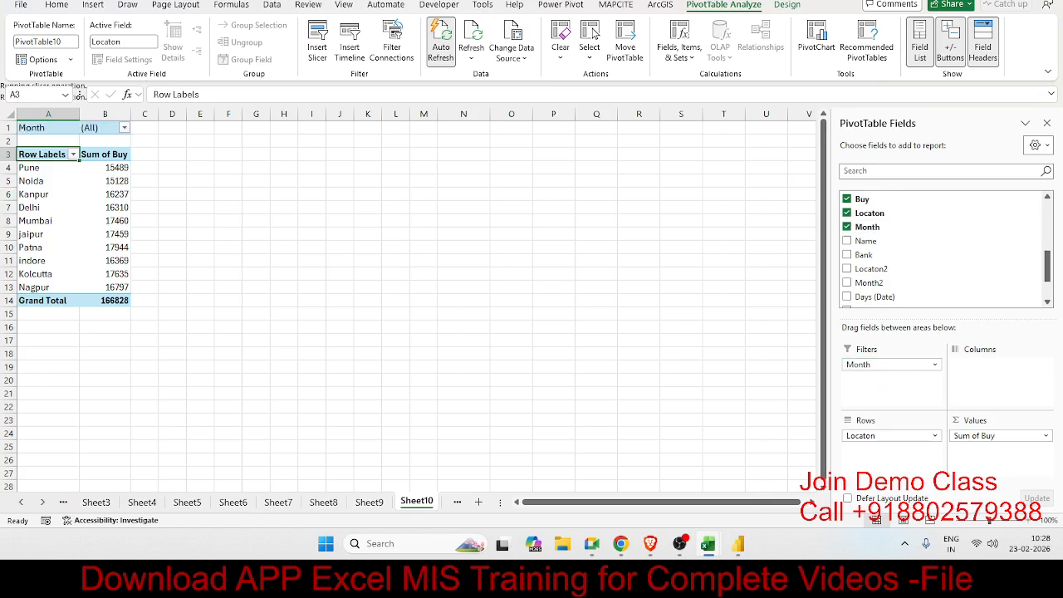
Filter the Sheet10 pivot table to the month Jan.
left_click(123, 127)
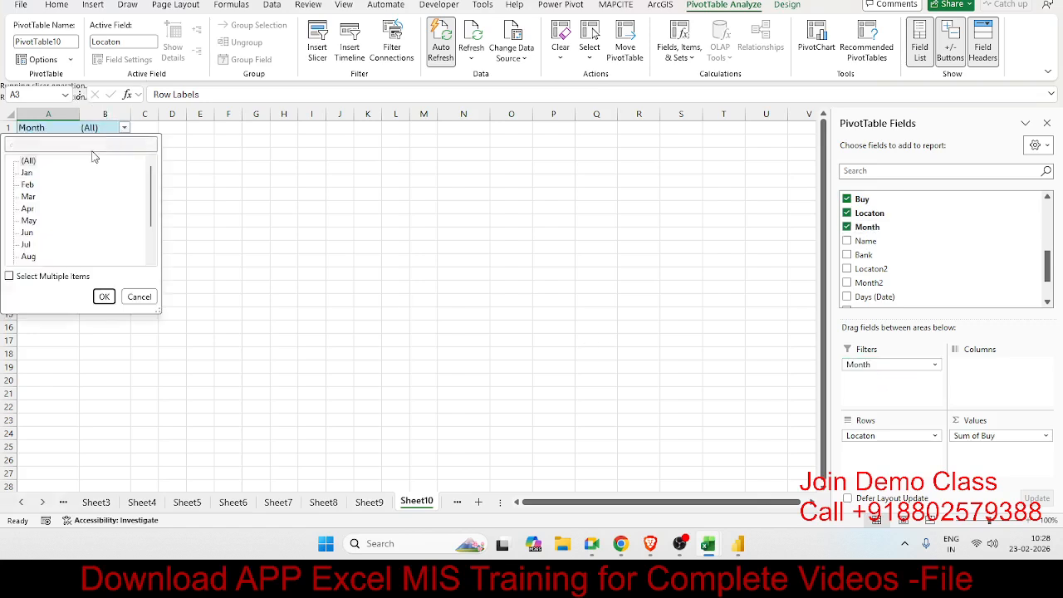
left_click(36, 173)
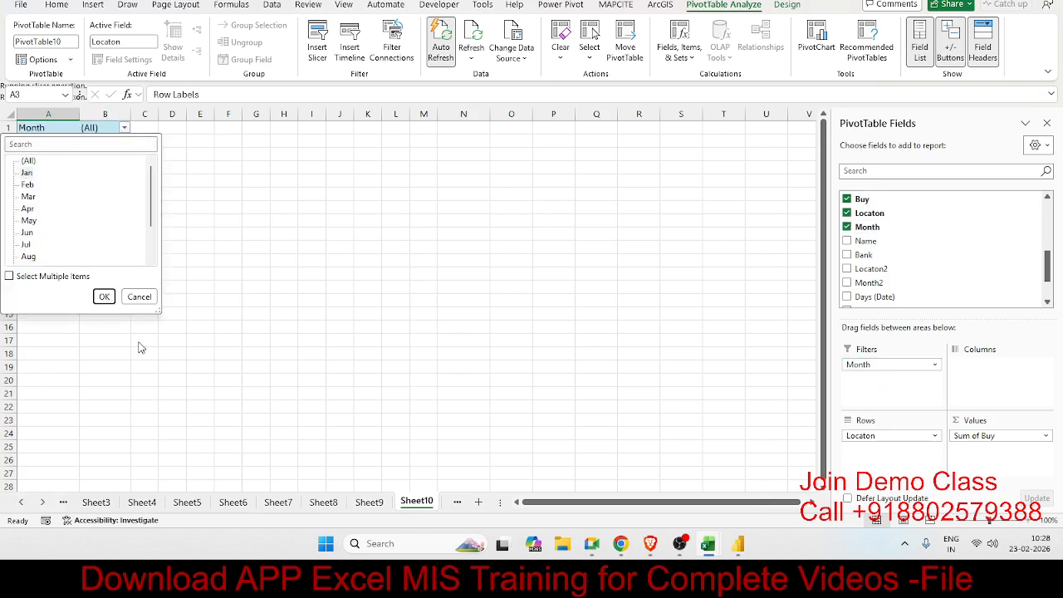
left_click(106, 297)
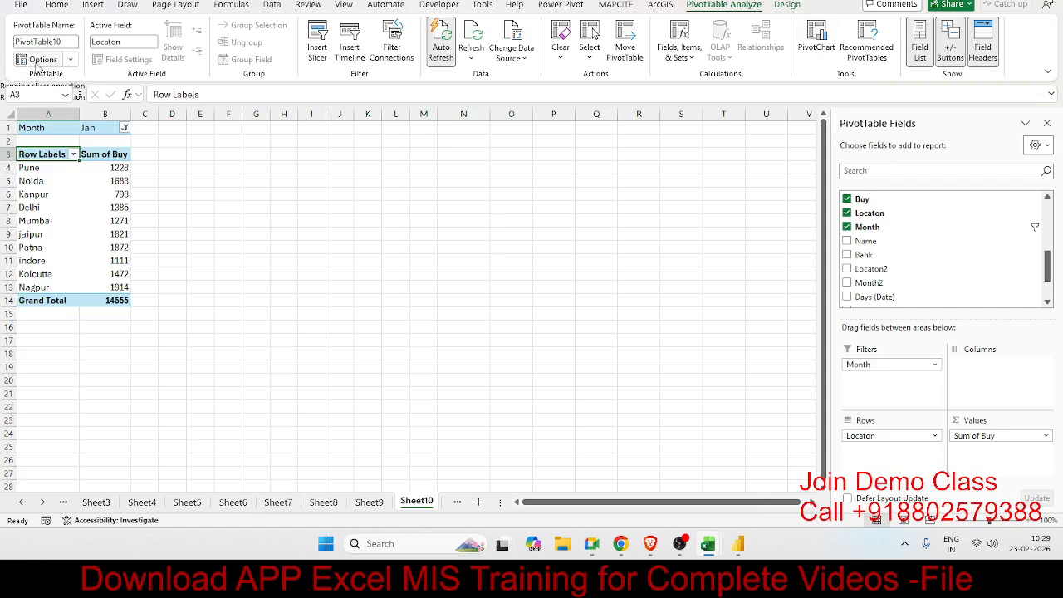
Generate a separate report filter page for every Month item of the Sheet10 pivot table.
left_click(74, 66)
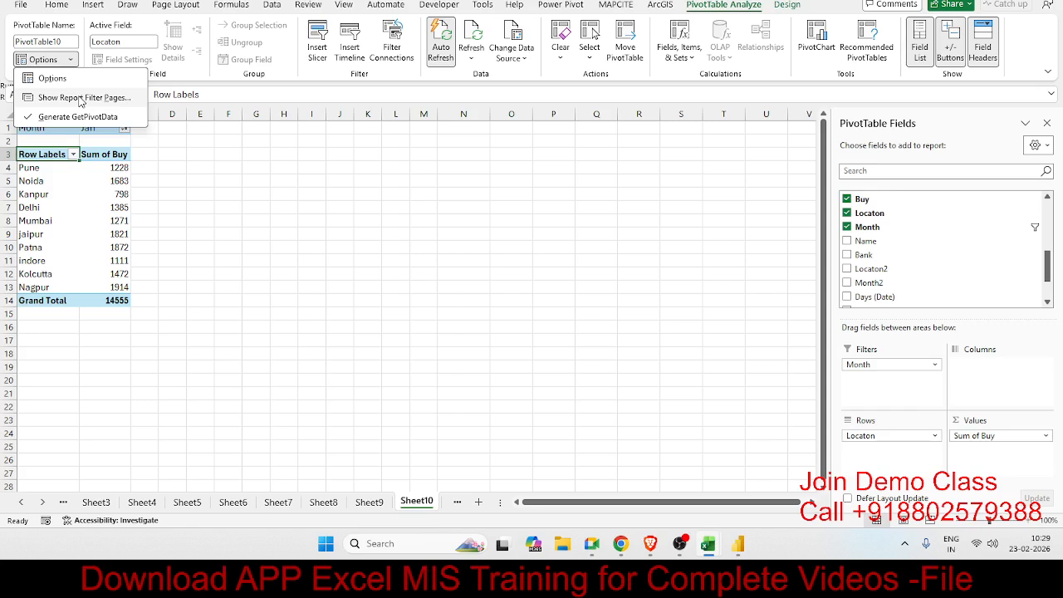
left_click(81, 98)
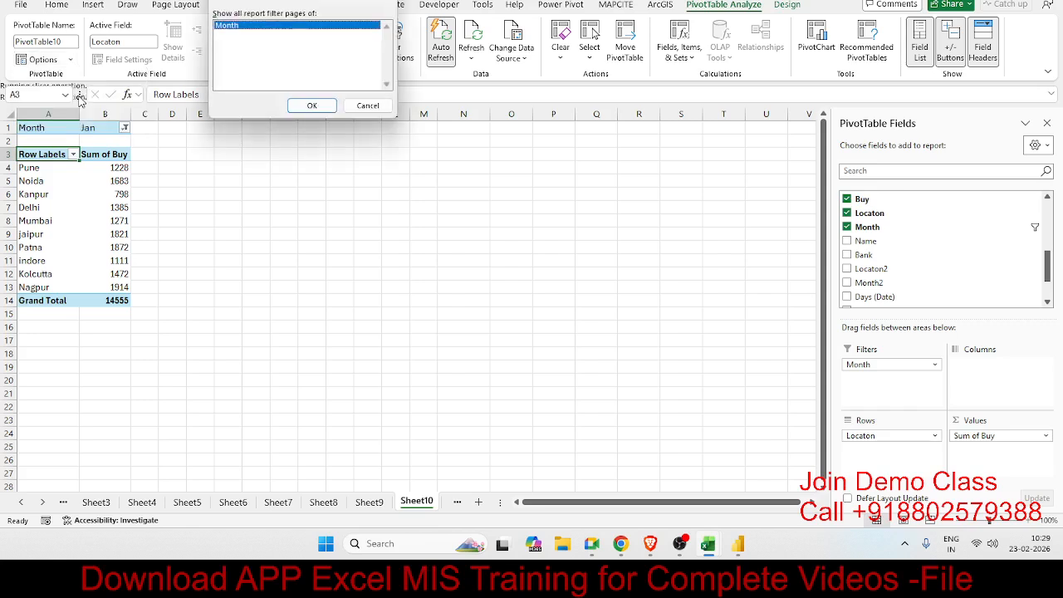
left_click(321, 108)
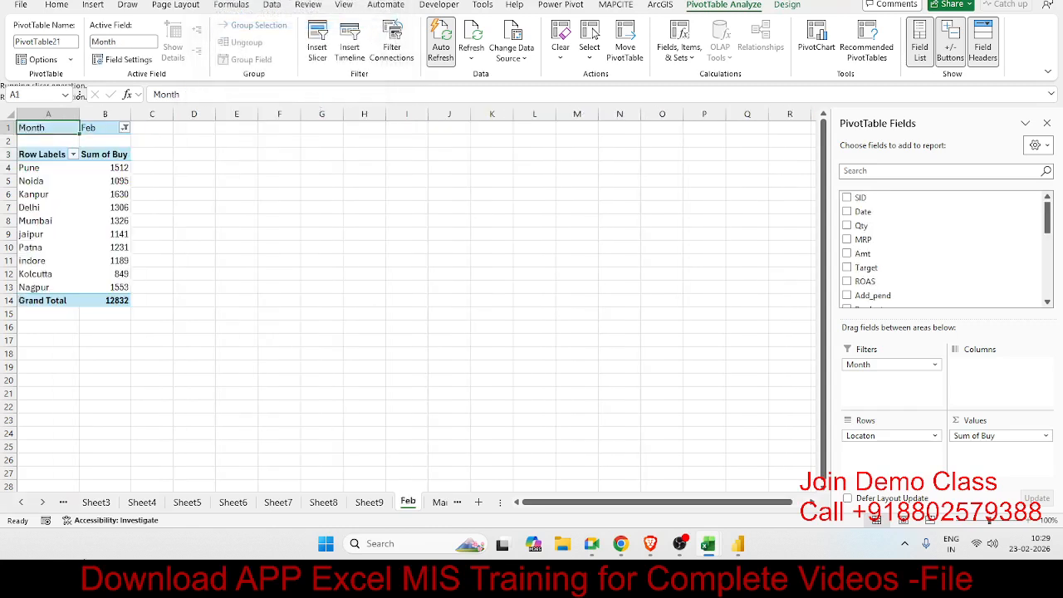
Review the generated monthly pivot sheets from Jun through Dec, and return to the Sep sheet.
left_click(43, 503)
left_click(43, 503)
left_click(43, 503)
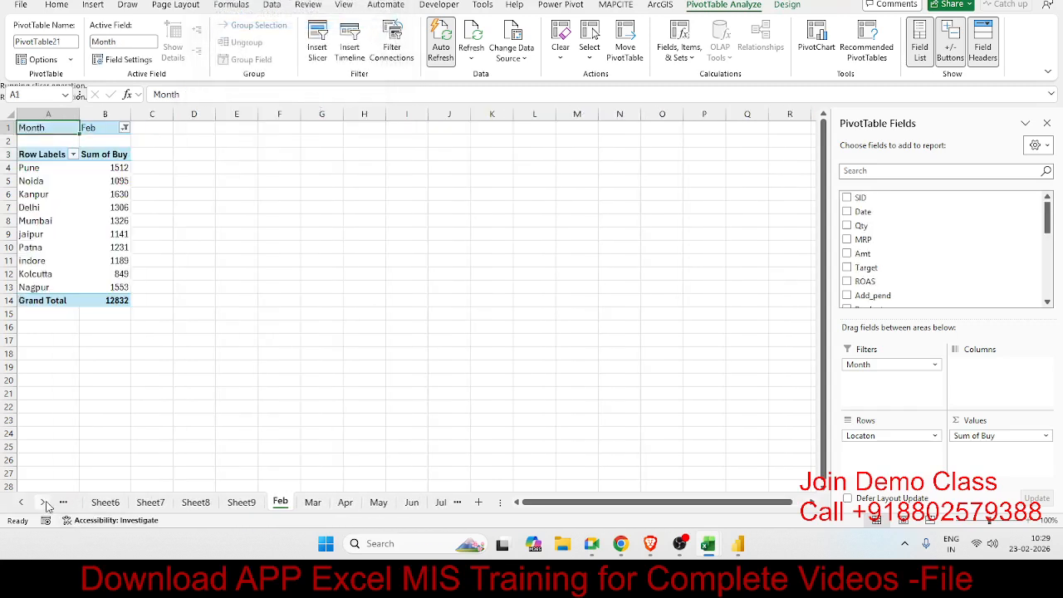
left_click(43, 503)
left_click(43, 503)
left_click(43, 504)
left_click(43, 503)
left_click(43, 503)
left_click(43, 503)
left_click(44, 503)
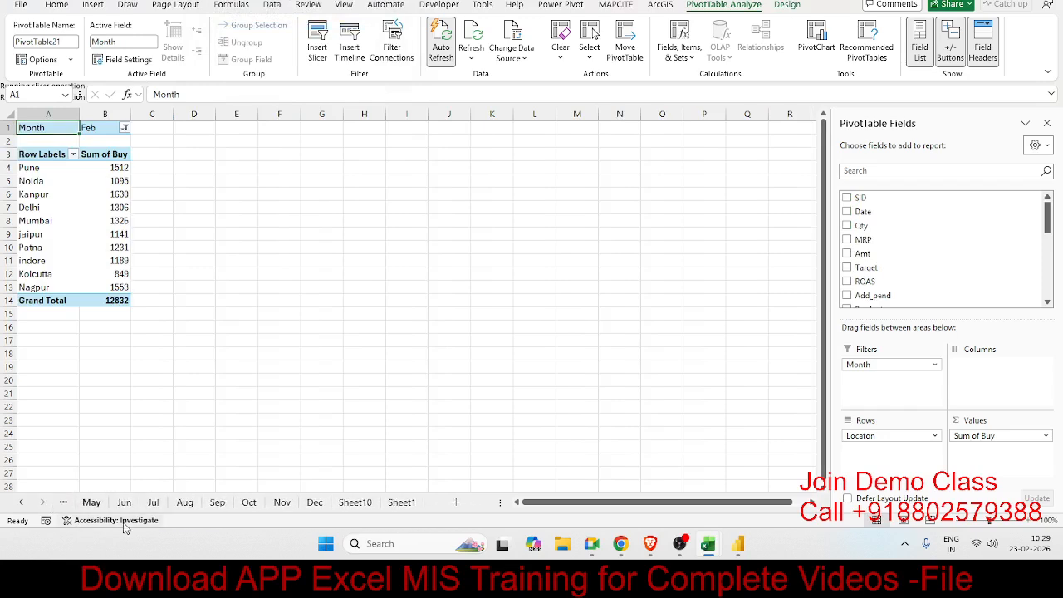
left_click(124, 504)
left_click(153, 503)
left_click(185, 504)
left_click(217, 503)
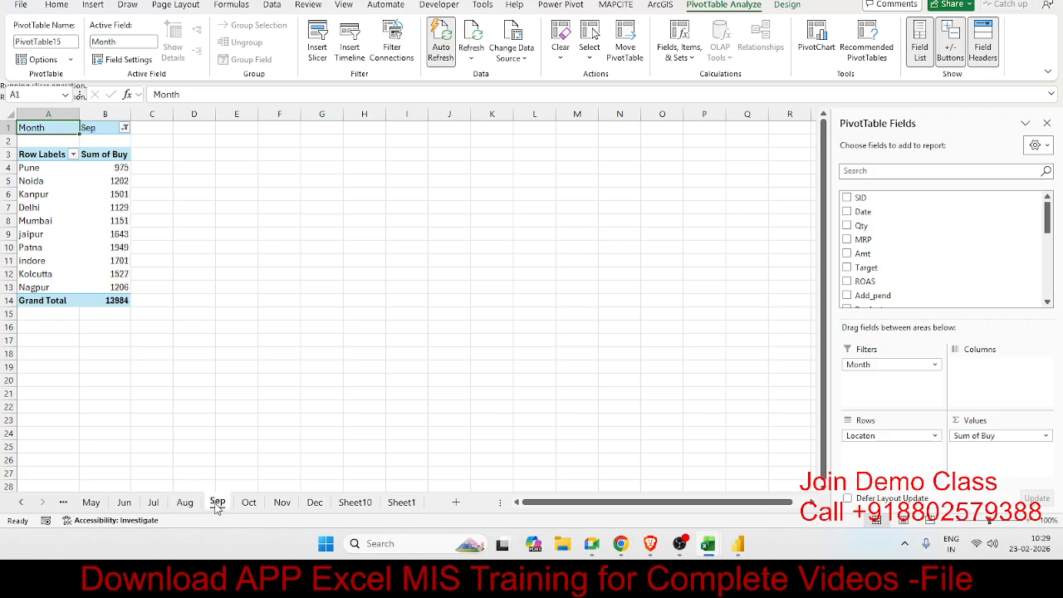
left_click(249, 503)
left_click(282, 503)
left_click(315, 504)
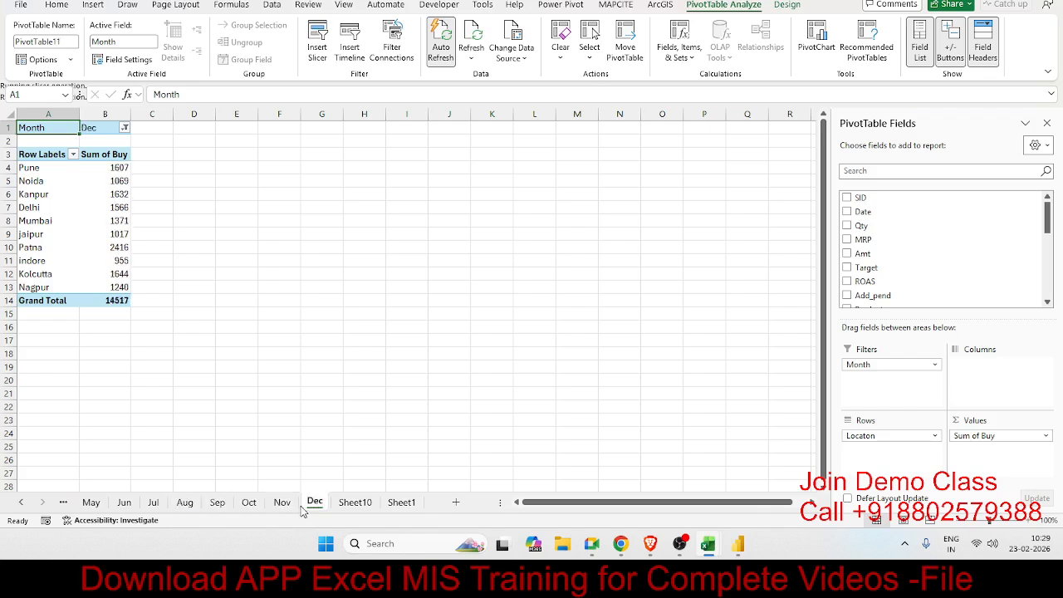
left_click(281, 503)
left_click(217, 504)
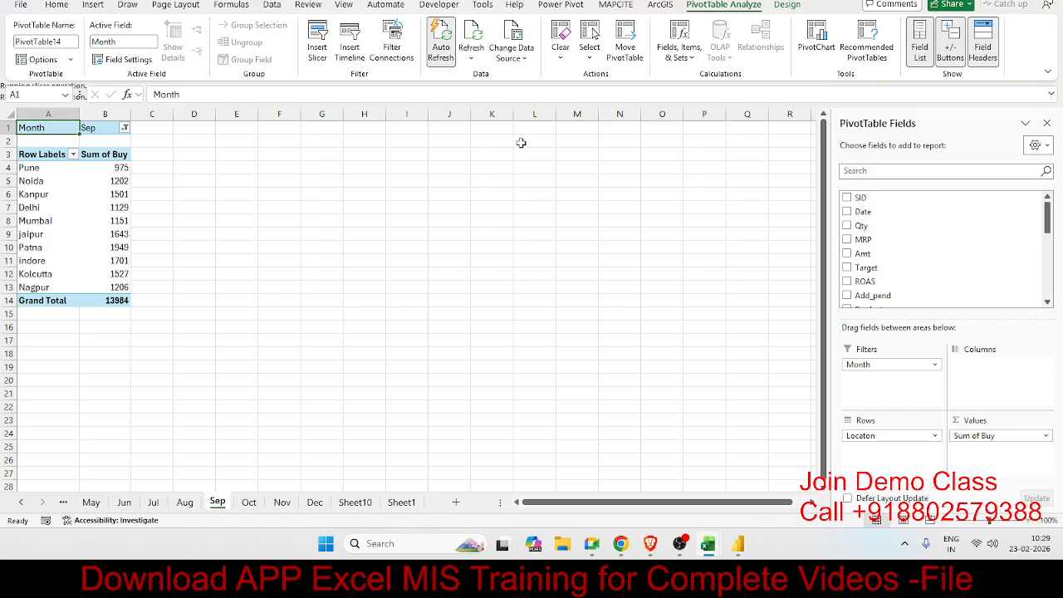
Bring up the Power Pivot commands.
left_click(560, 5)
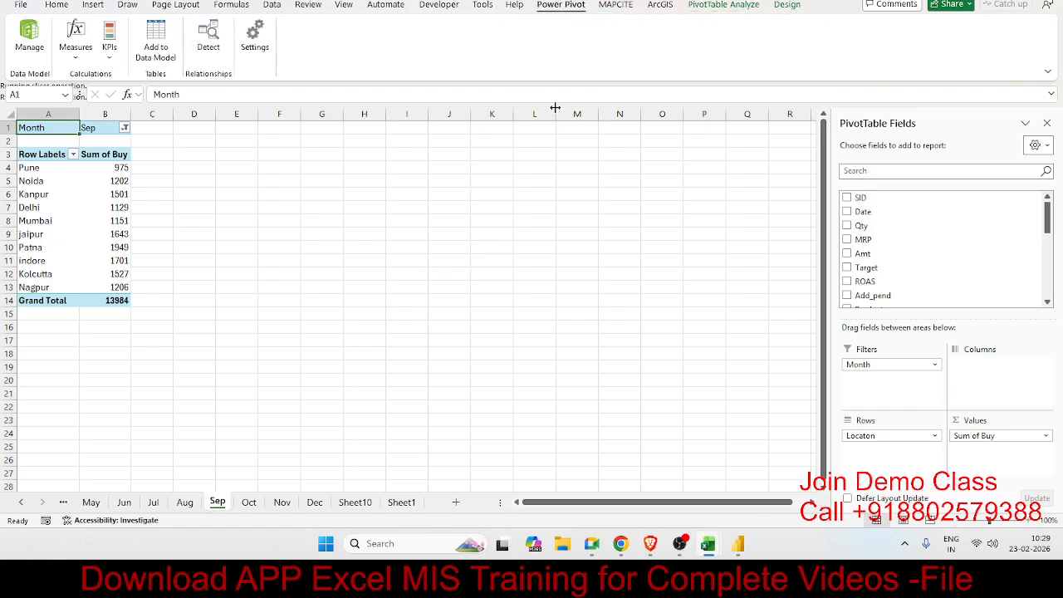